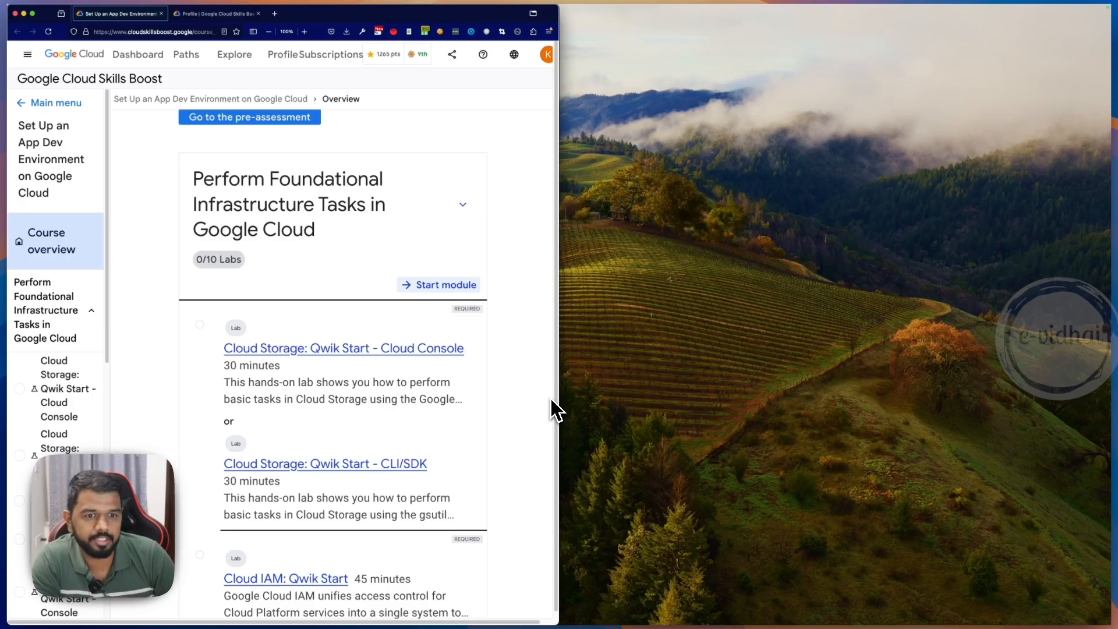
- Review the course overview and the labs in the Perform Foundational Infrastructure Tasks in Google Cloud module, including the challenge lab
{"action": "scroll", "coordinate": [384, 329], "scroll_direction": "up", "scroll_amount": 10}
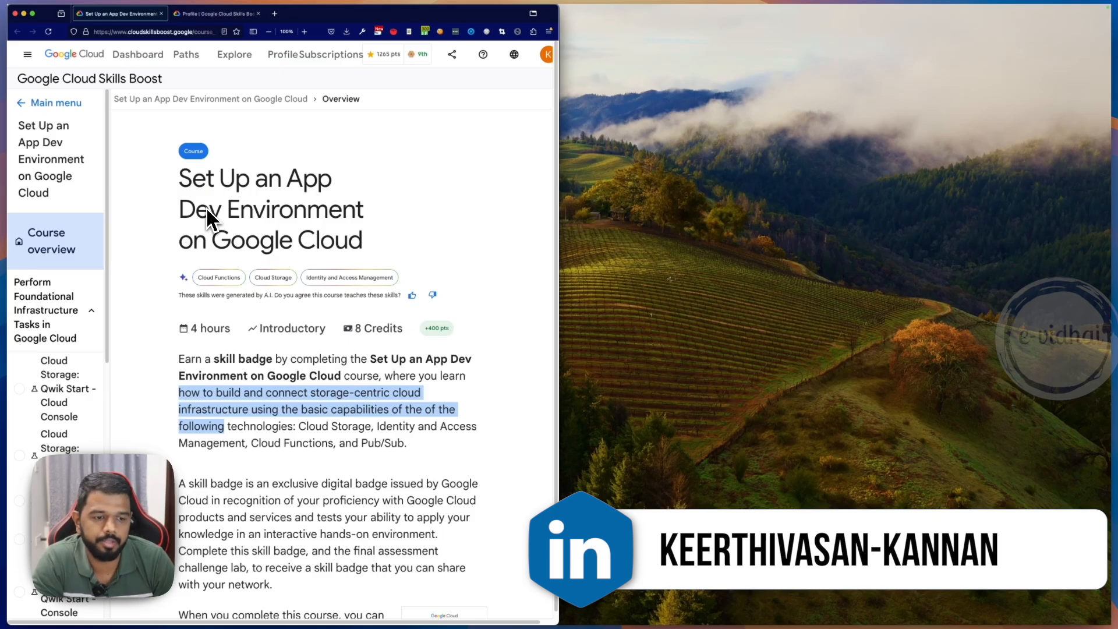
{"action": "scroll", "coordinate": [284, 287], "scroll_direction": "down", "scroll_amount": 8}
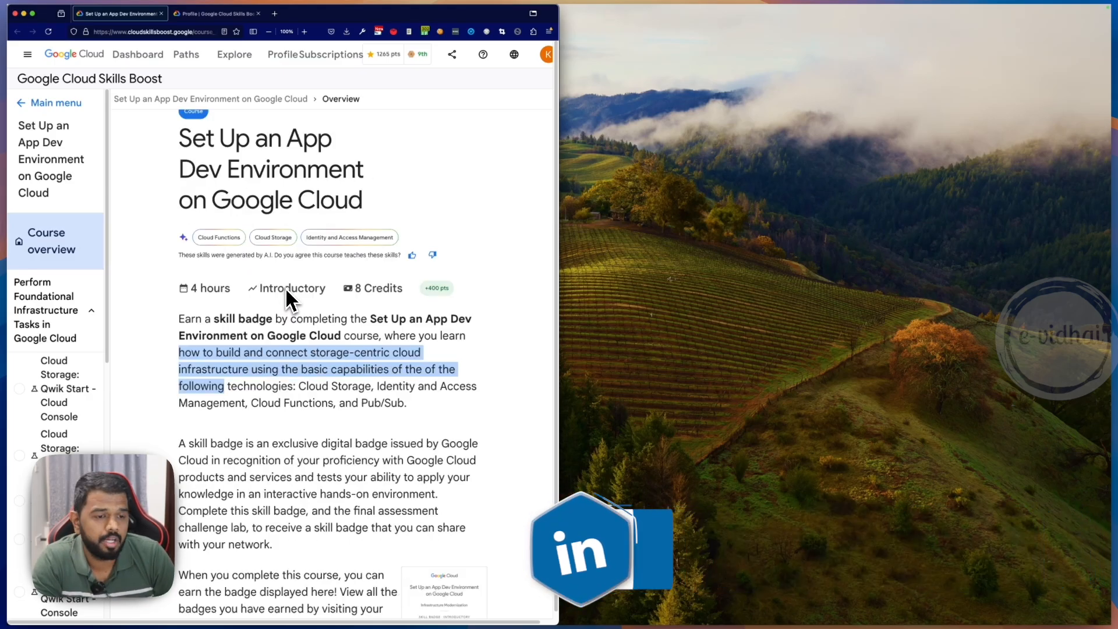
{"action": "scroll", "coordinate": [288, 282], "scroll_direction": "down", "scroll_amount": 7}
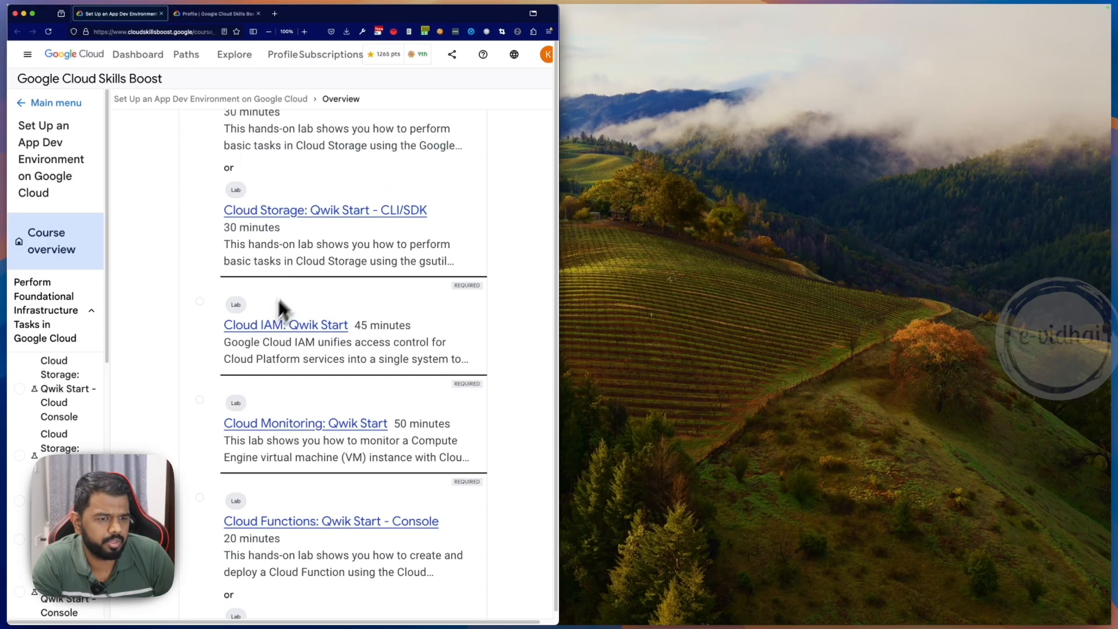
{"action": "scroll", "coordinate": [394, 217], "scroll_direction": "up", "scroll_amount": 2}
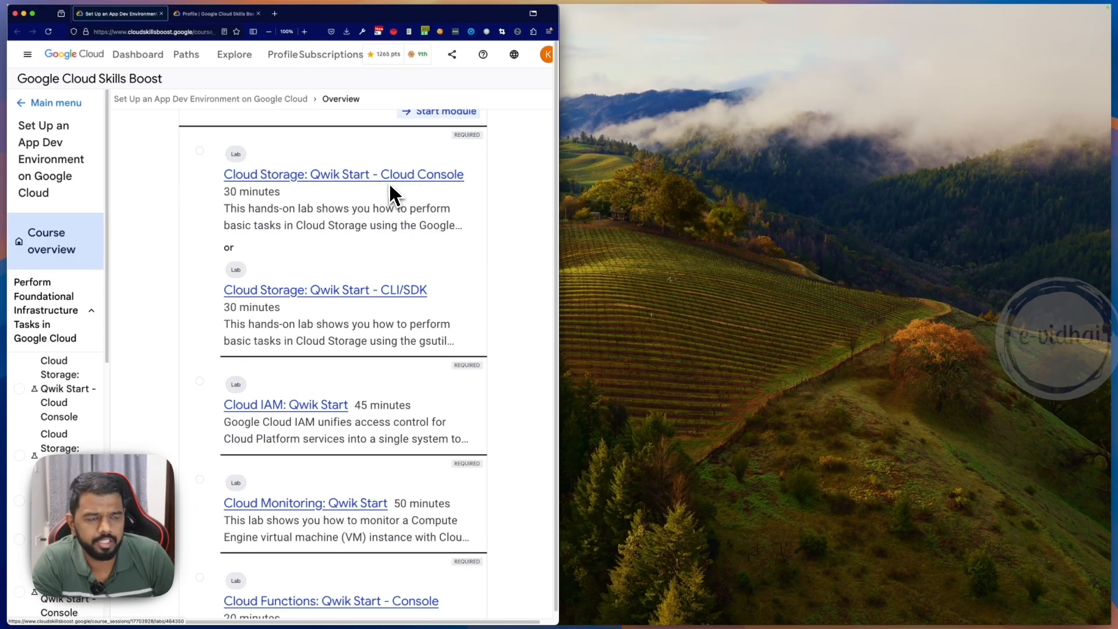
{"action": "scroll", "coordinate": [301, 268], "scroll_direction": "down", "scroll_amount": 3}
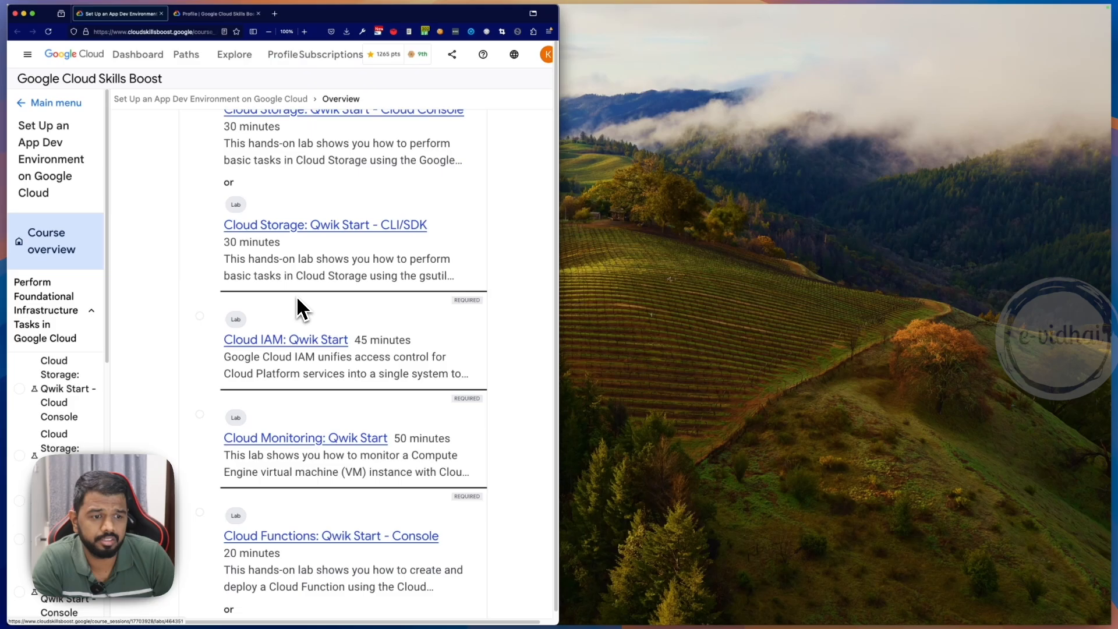
{"action": "scroll", "coordinate": [287, 357], "scroll_direction": "down", "scroll_amount": 6}
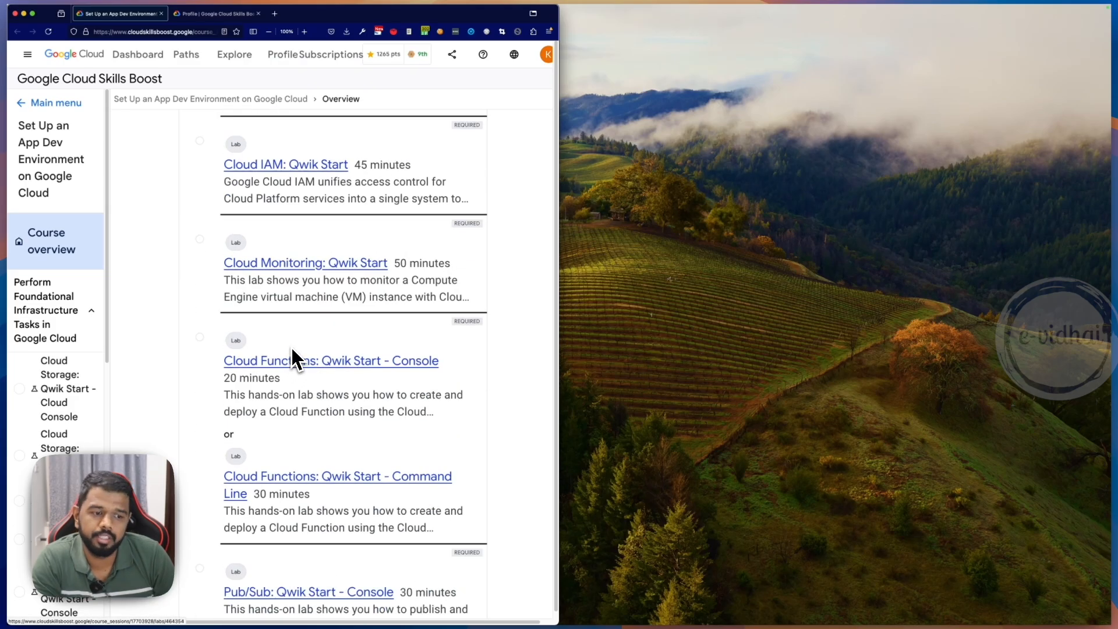
{"action": "scroll", "coordinate": [294, 354], "scroll_direction": "down", "scroll_amount": 8}
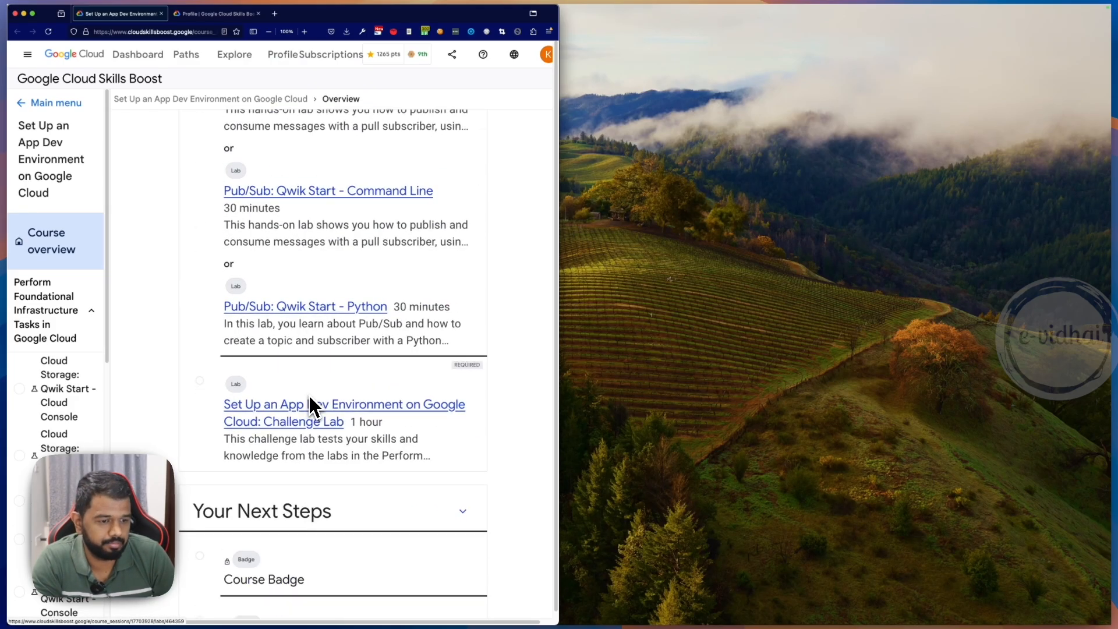
{"action": "scroll", "coordinate": [313, 365], "scroll_direction": "up", "scroll_amount": 20}
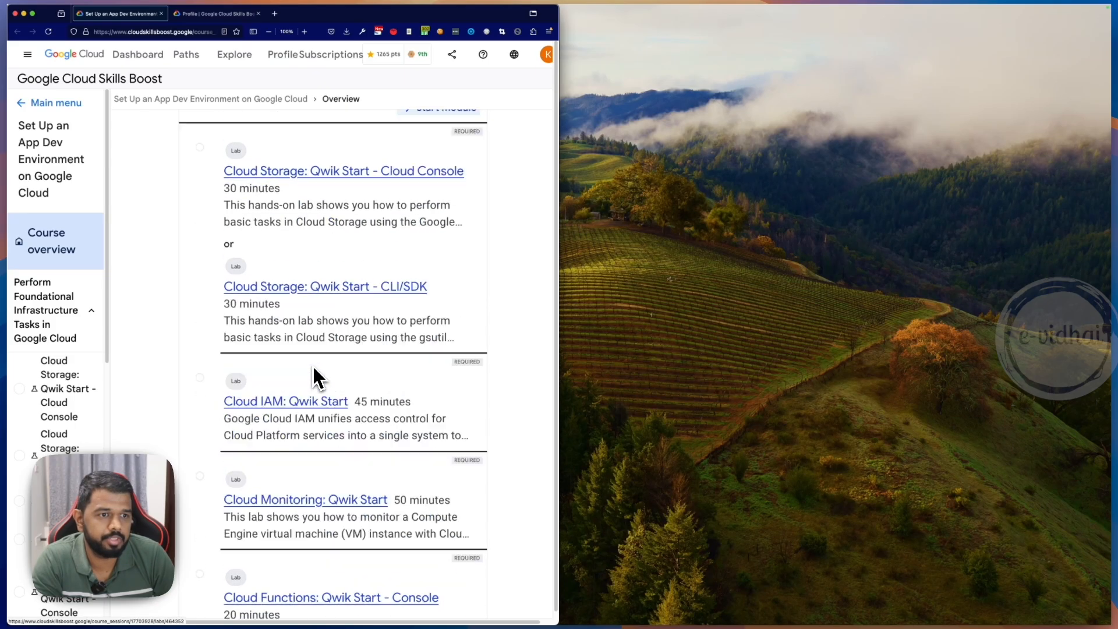
{"action": "scroll", "coordinate": [312, 364], "scroll_direction": "down", "scroll_amount": 7}
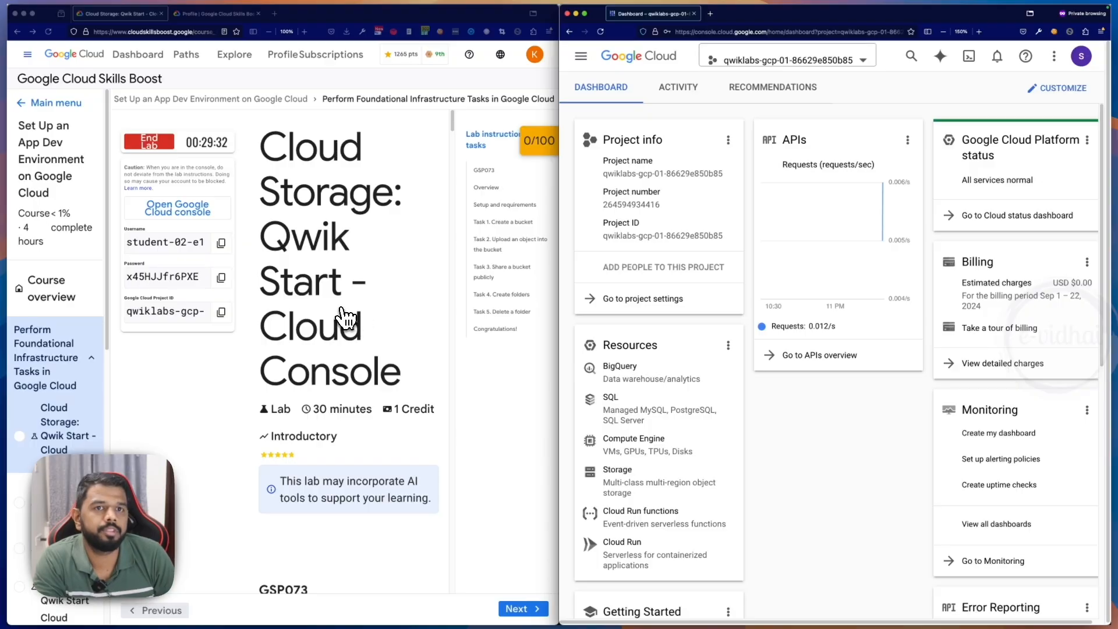
- Read the Cloud Storage: Qwik Start - Cloud Console lab's overview, setup requirements and the first instructions of Task 1, Create a bucket
{"action": "scroll", "coordinate": [320, 303], "scroll_direction": "down", "scroll_amount": 8}
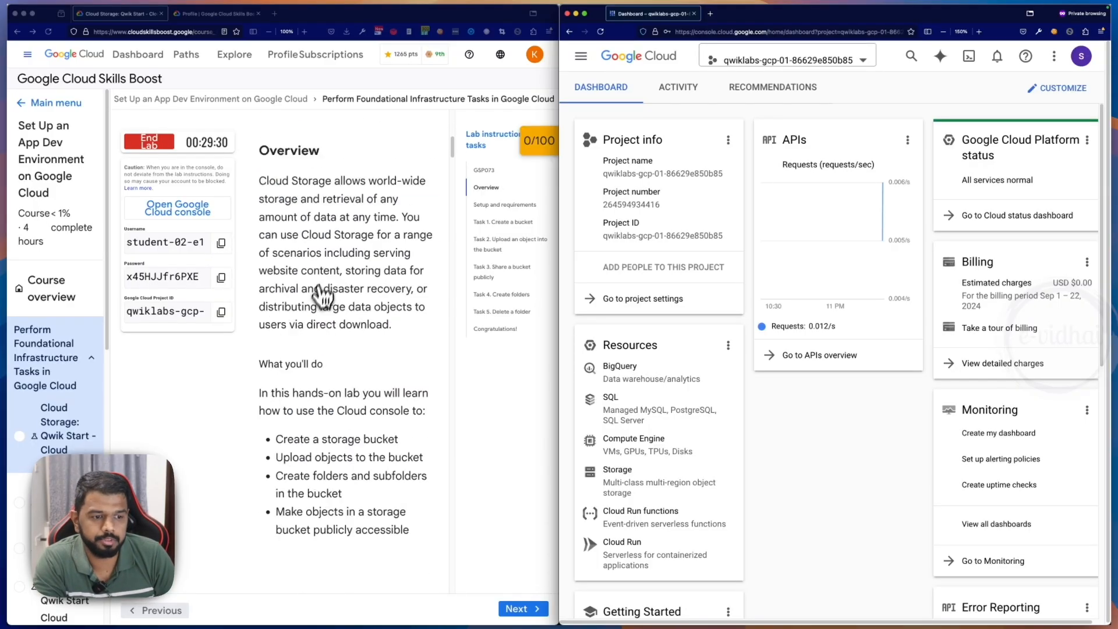
{"action": "scroll", "coordinate": [641, 408], "scroll_direction": "down", "scroll_amount": 1}
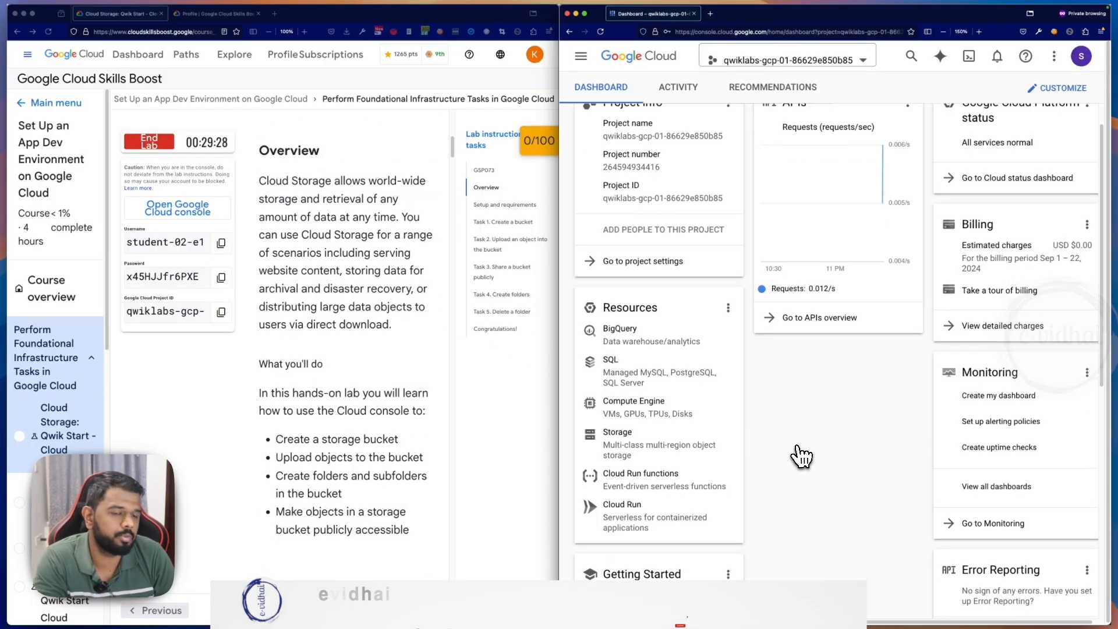
{"action": "scroll", "coordinate": [328, 373], "scroll_direction": "down", "scroll_amount": 8}
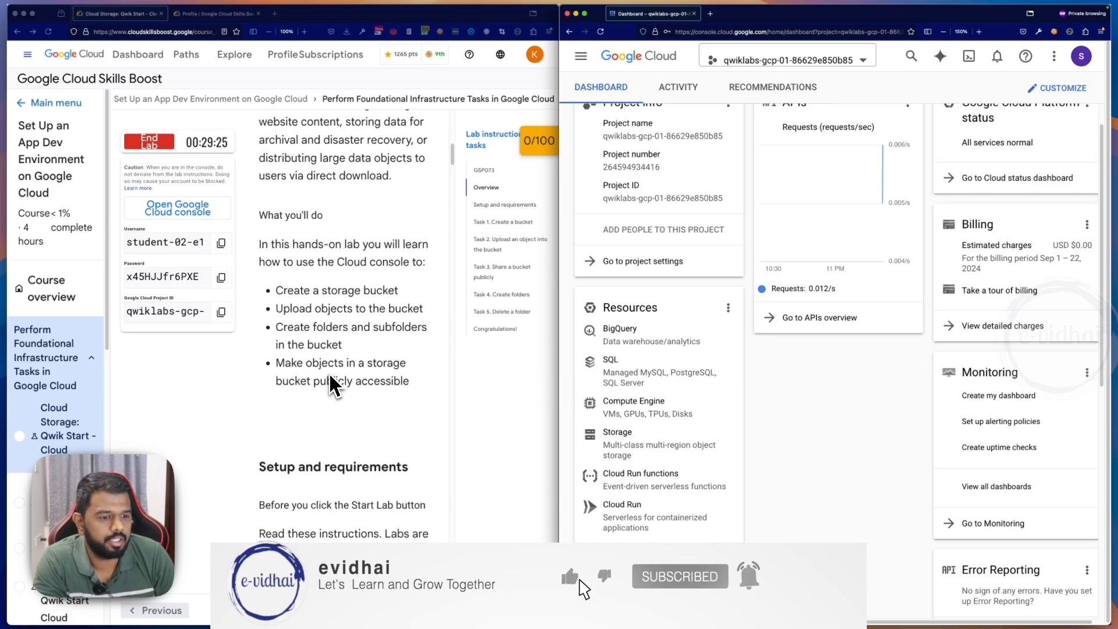
{"action": "scroll", "coordinate": [330, 372], "scroll_direction": "down", "scroll_amount": 14}
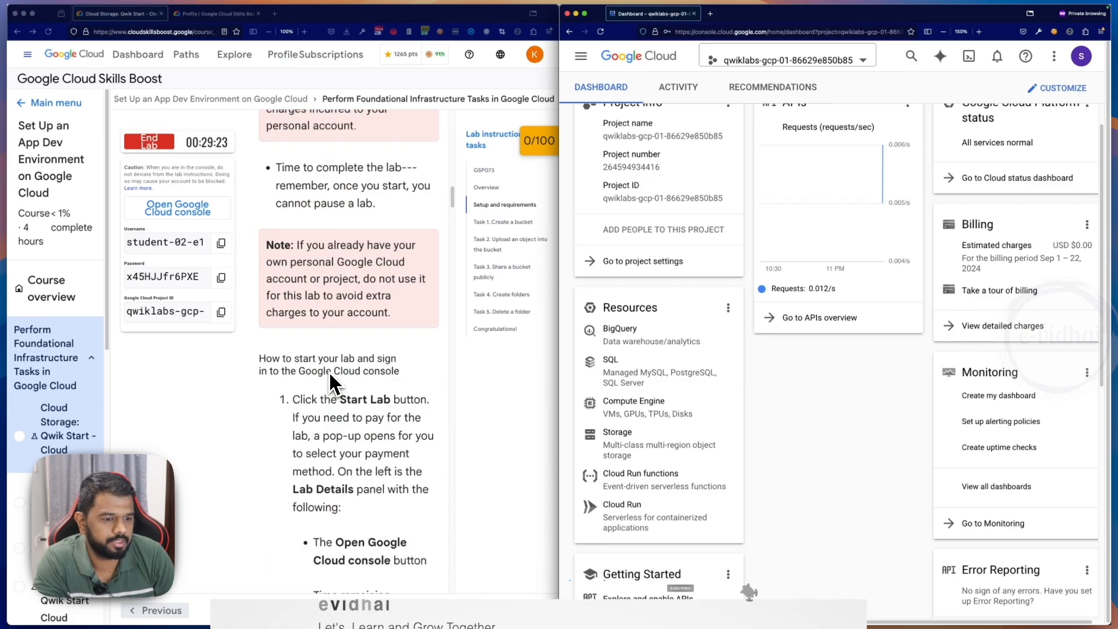
{"action": "scroll", "coordinate": [329, 378], "scroll_direction": "down", "scroll_amount": 15}
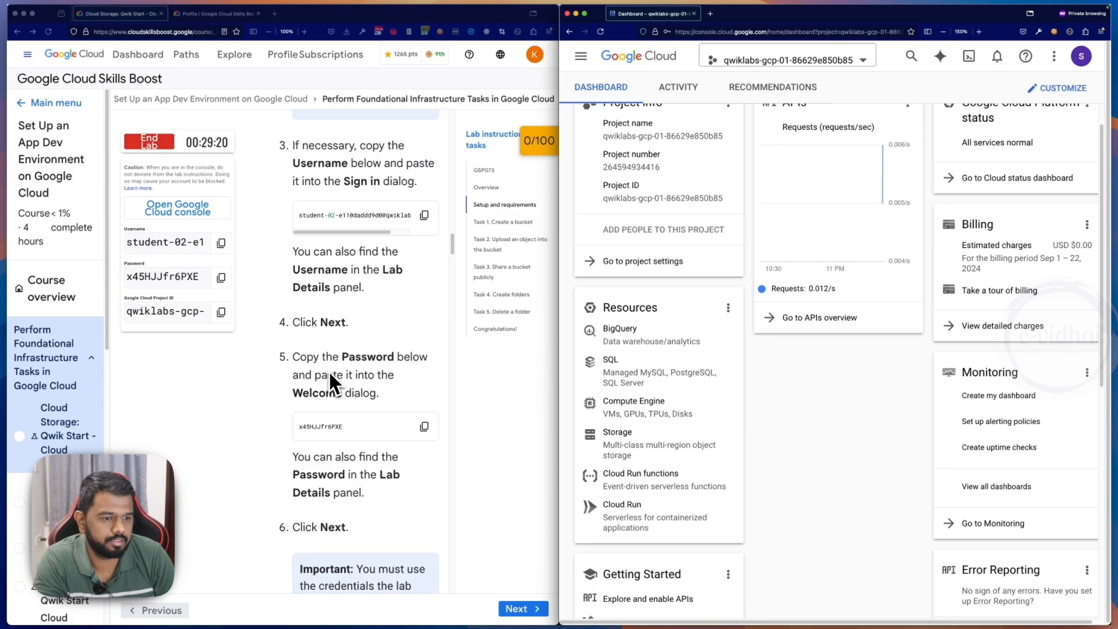
{"action": "scroll", "coordinate": [329, 376], "scroll_direction": "down", "scroll_amount": 12}
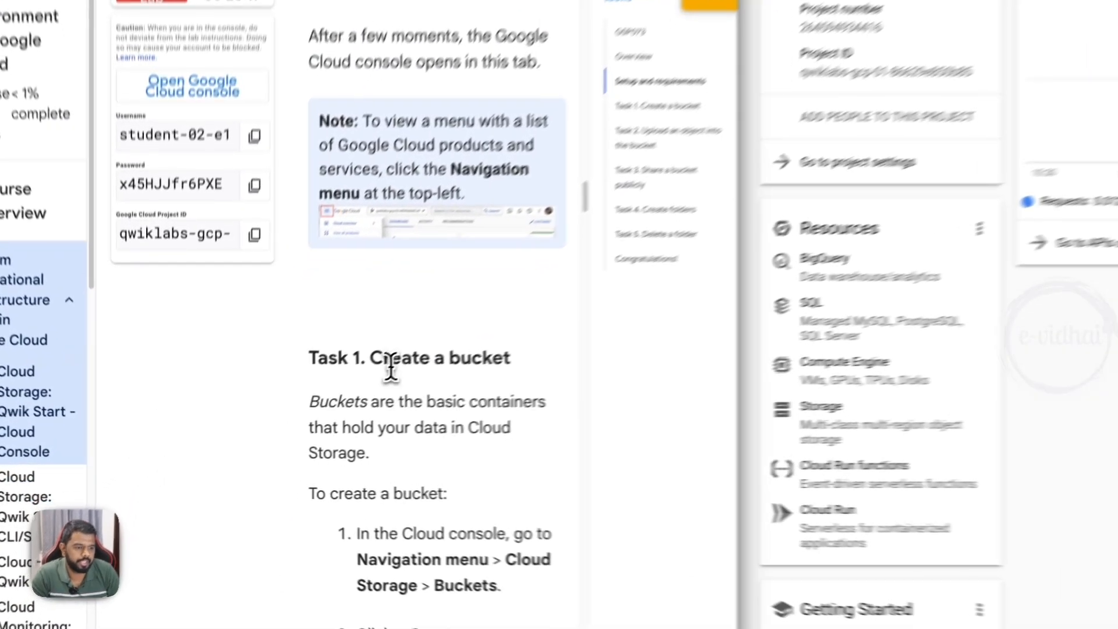
{"action": "left_click_drag", "start_coordinate": [303, 398], "coordinate": [397, 399]}
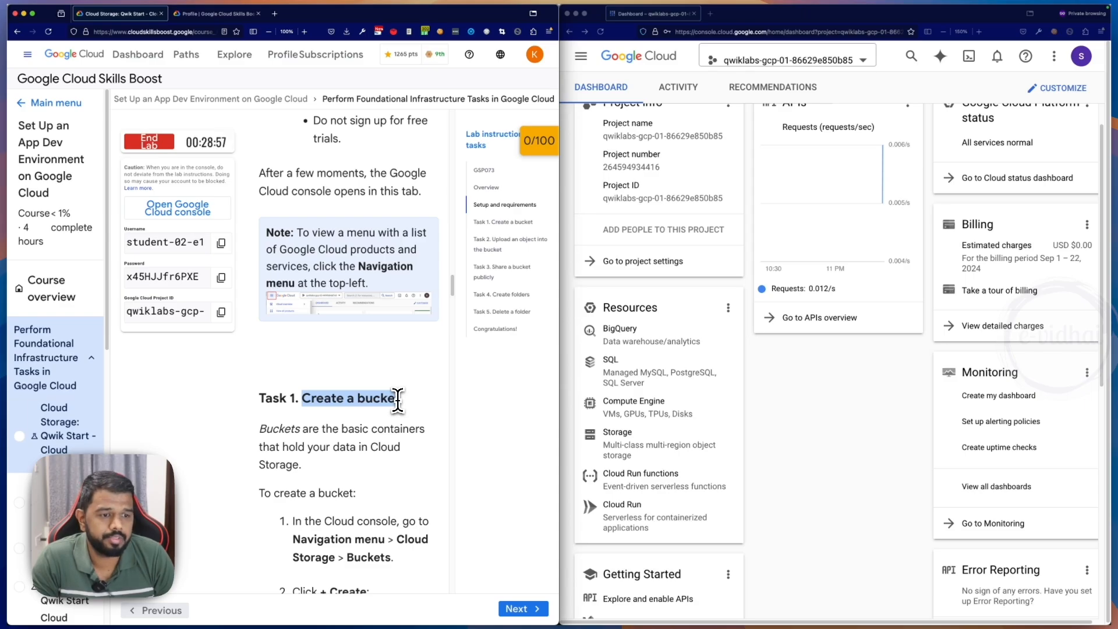
{"action": "left_click_drag", "start_coordinate": [398, 401], "coordinate": [400, 400]}
{"action": "scroll", "coordinate": [397, 401], "scroll_direction": "down", "scroll_amount": 3}
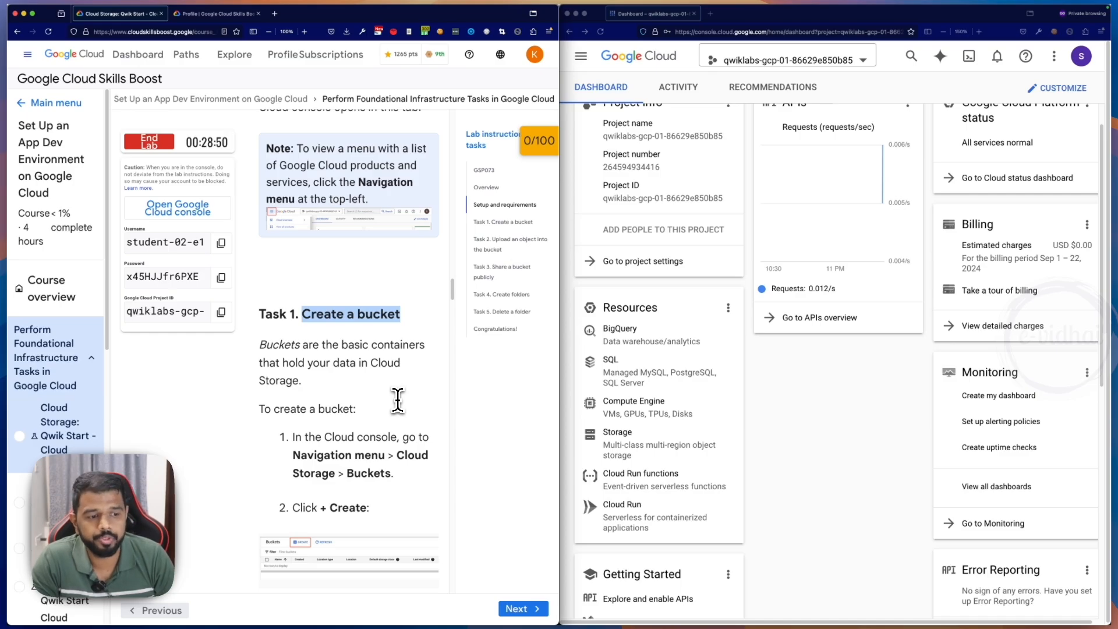
{"action": "scroll", "coordinate": [398, 401], "scroll_direction": "down", "scroll_amount": 4}
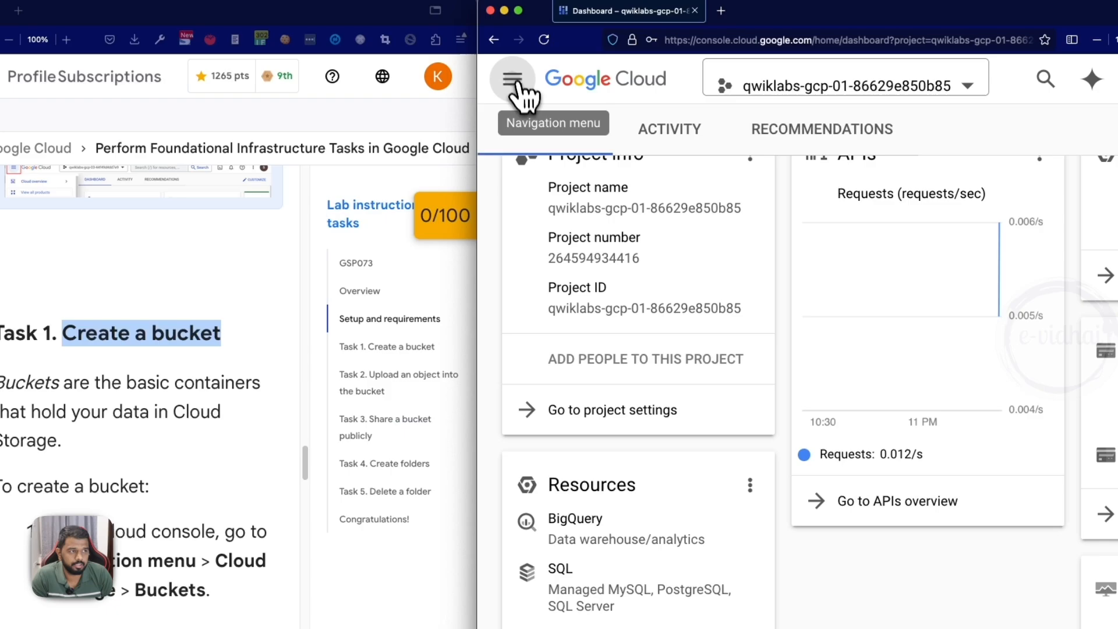
- Go to the Cloud Storage buckets page in the Google Cloud console and start creating a new bucket
{"action": "left_click", "coordinate": [517, 87]}
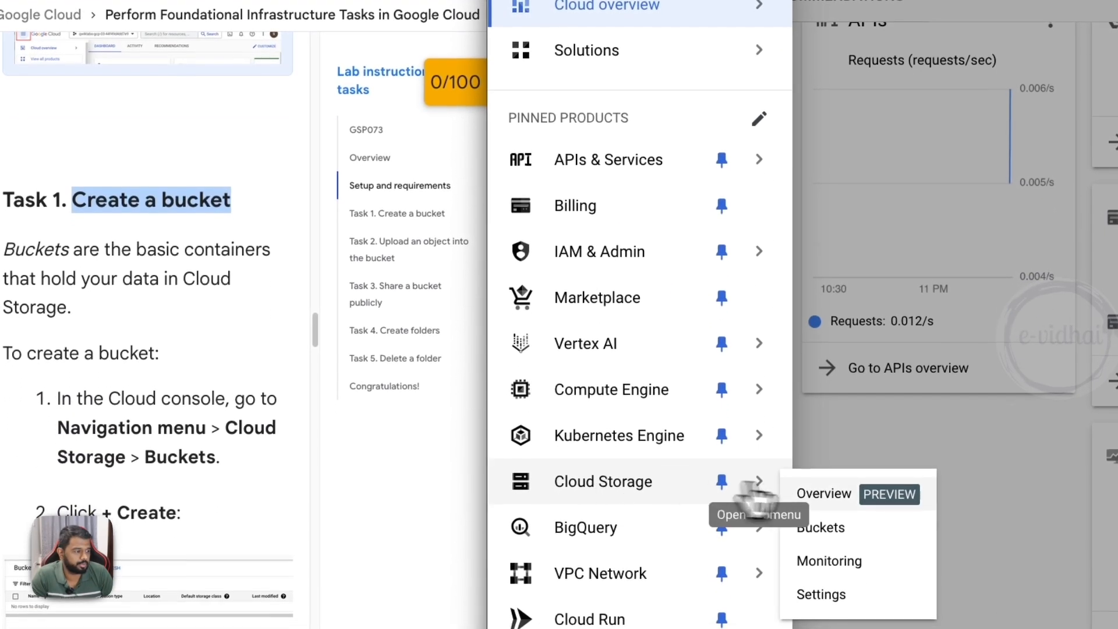
{"action": "left_click", "coordinate": [679, 588]}
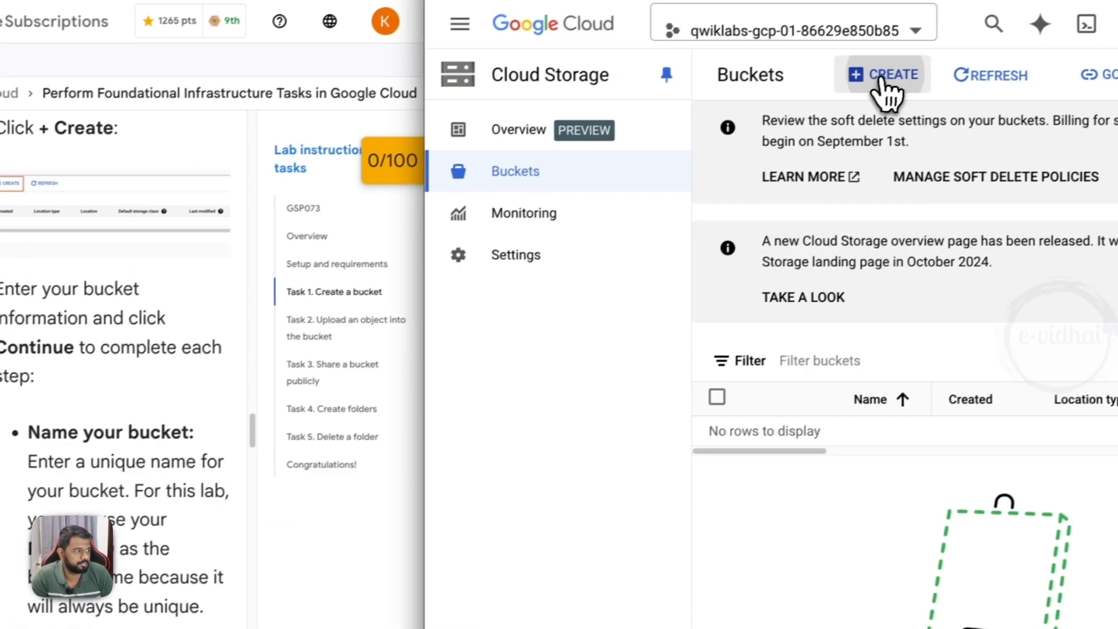
{"action": "left_click", "coordinate": [886, 92]}
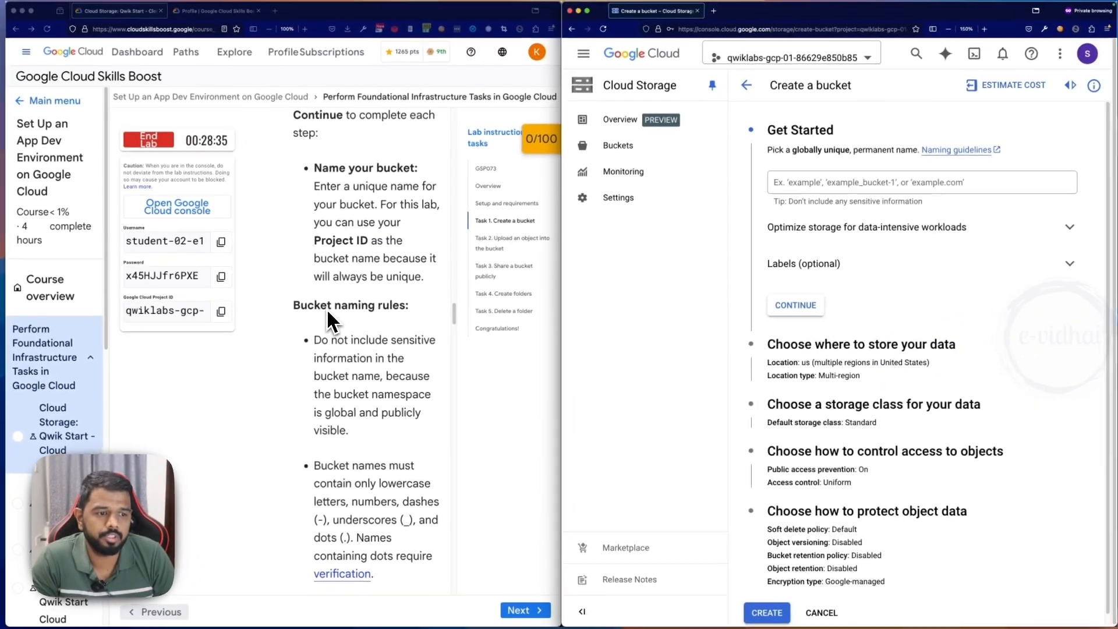
- Read the lab's bucket naming rules on allowed characters, starting and ending characters, and overall name length
{"action": "scroll", "coordinate": [332, 320], "scroll_direction": "down", "scroll_amount": 3}
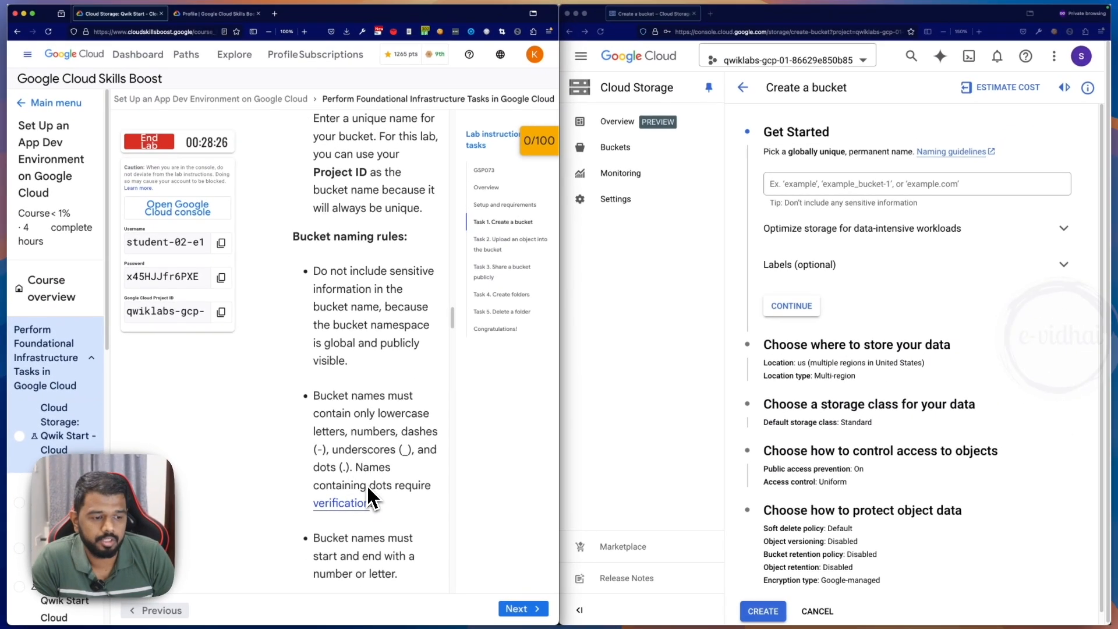
{"action": "scroll", "coordinate": [368, 492], "scroll_direction": "down", "scroll_amount": 1}
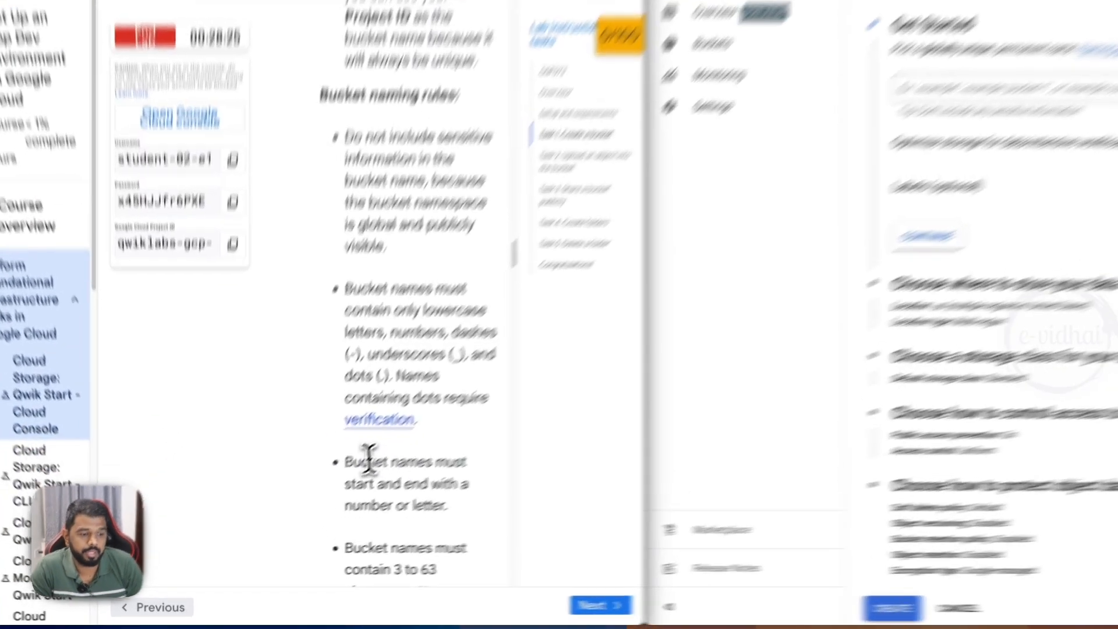
{"action": "left_click_drag", "start_coordinate": [321, 492], "coordinate": [397, 528]}
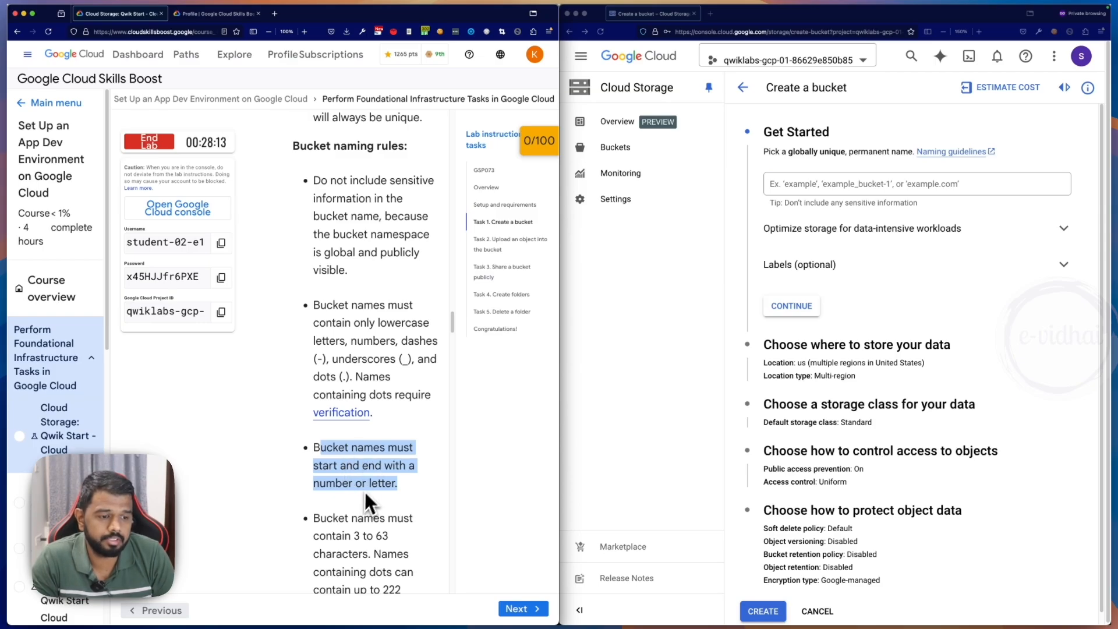
{"action": "scroll", "coordinate": [364, 478], "scroll_direction": "down", "scroll_amount": 3}
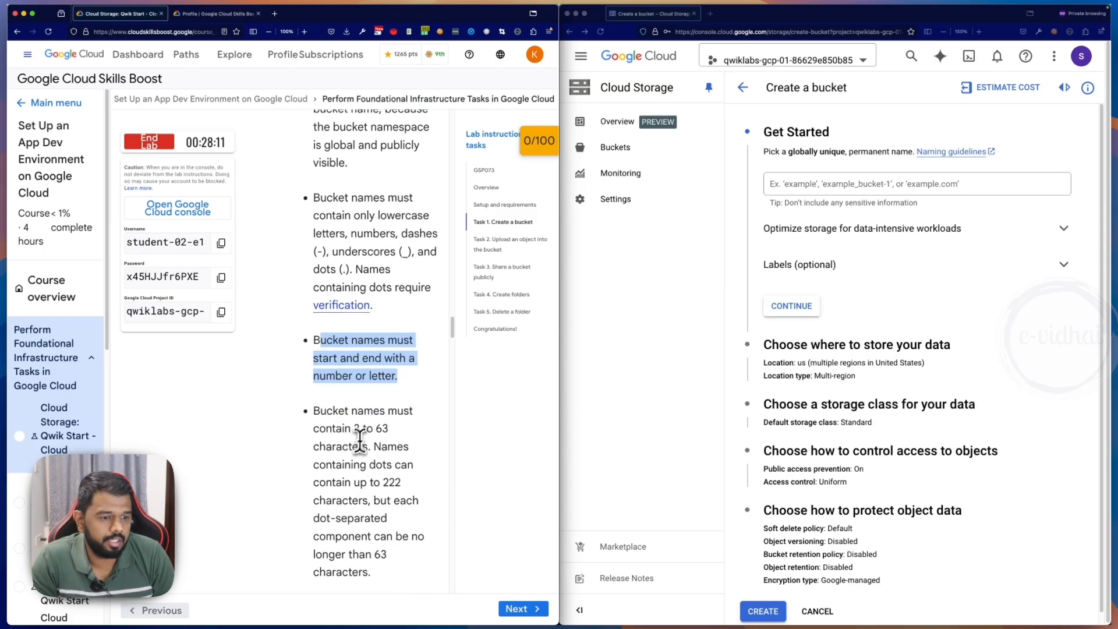
{"action": "left_click_drag", "start_coordinate": [352, 424], "coordinate": [408, 424]}
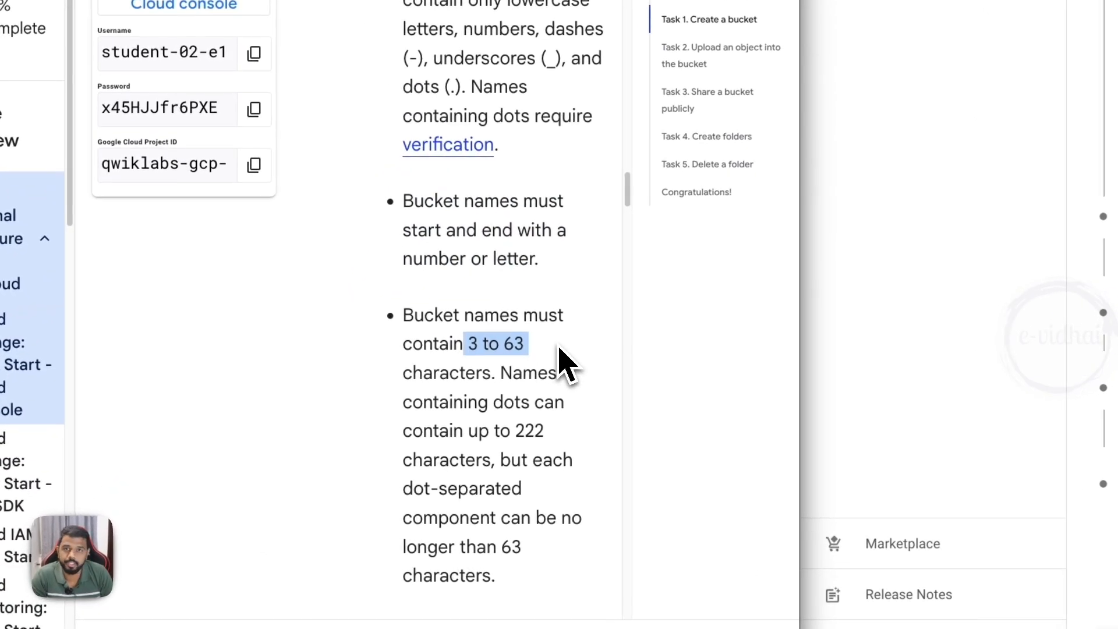
{"action": "scroll", "coordinate": [517, 411], "scroll_direction": "down", "scroll_amount": 1}
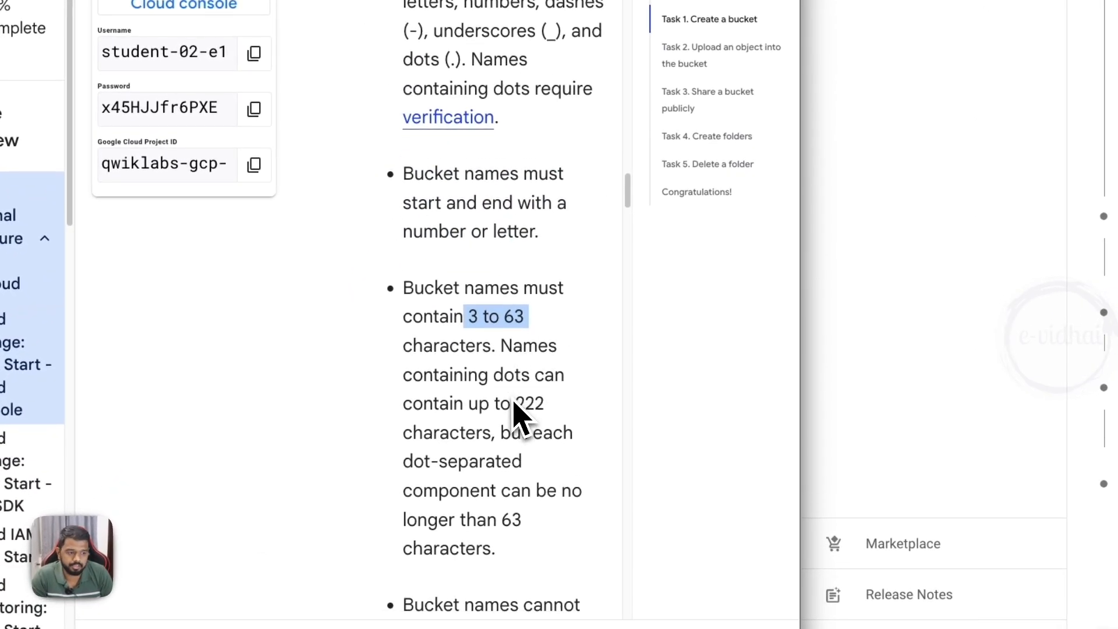
{"action": "scroll", "coordinate": [486, 429], "scroll_direction": "down", "scroll_amount": 1}
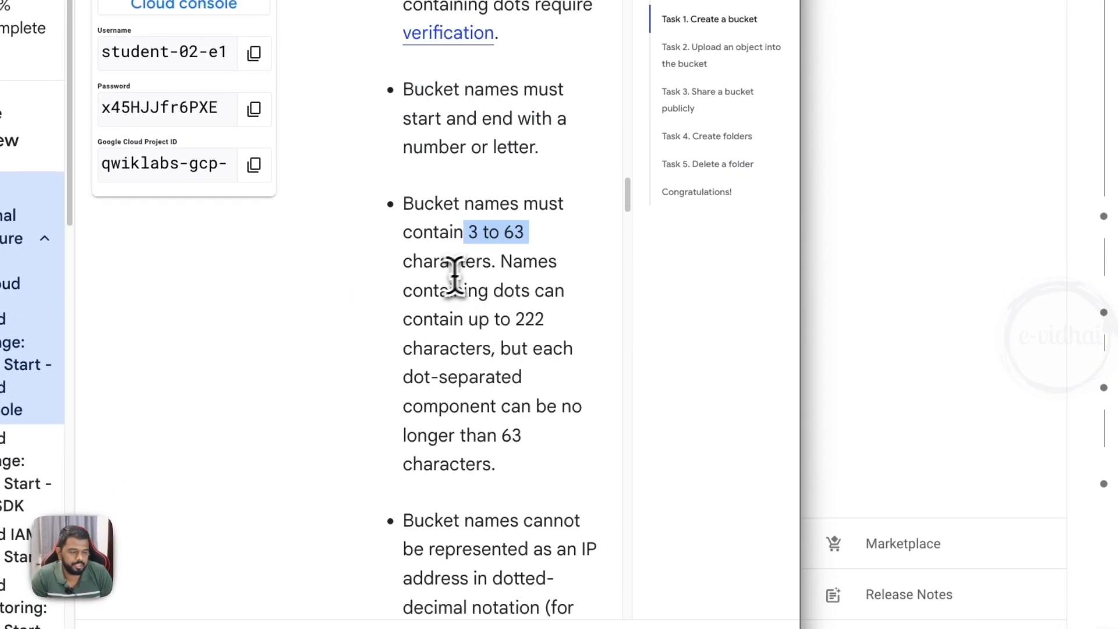
{"action": "left_click_drag", "start_coordinate": [501, 261], "coordinate": [551, 330]}
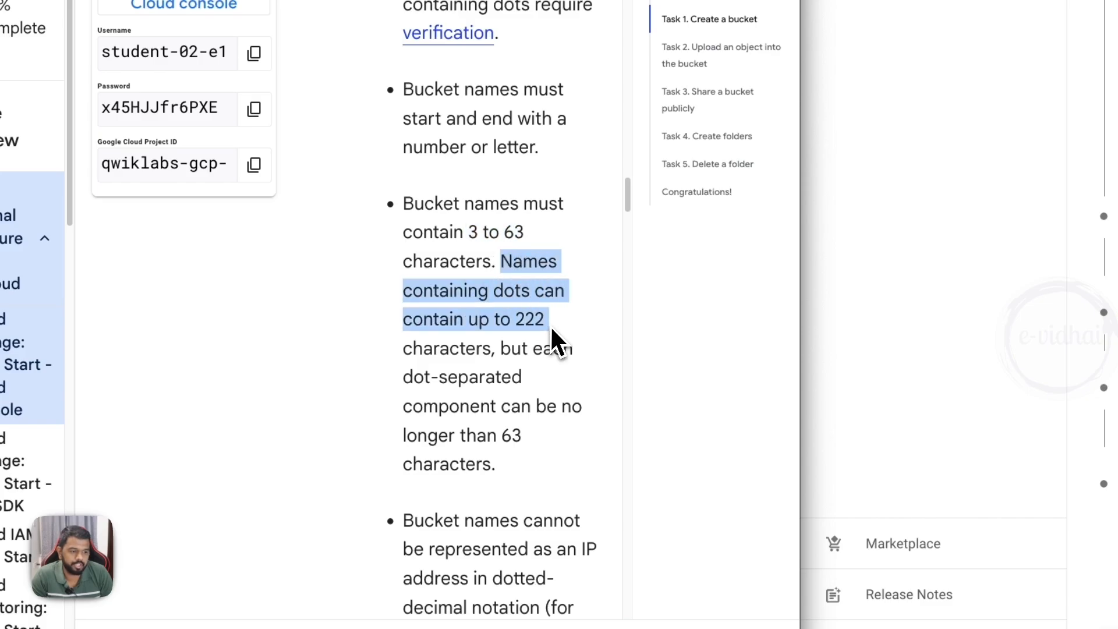
{"action": "left_click", "coordinate": [550, 326]}
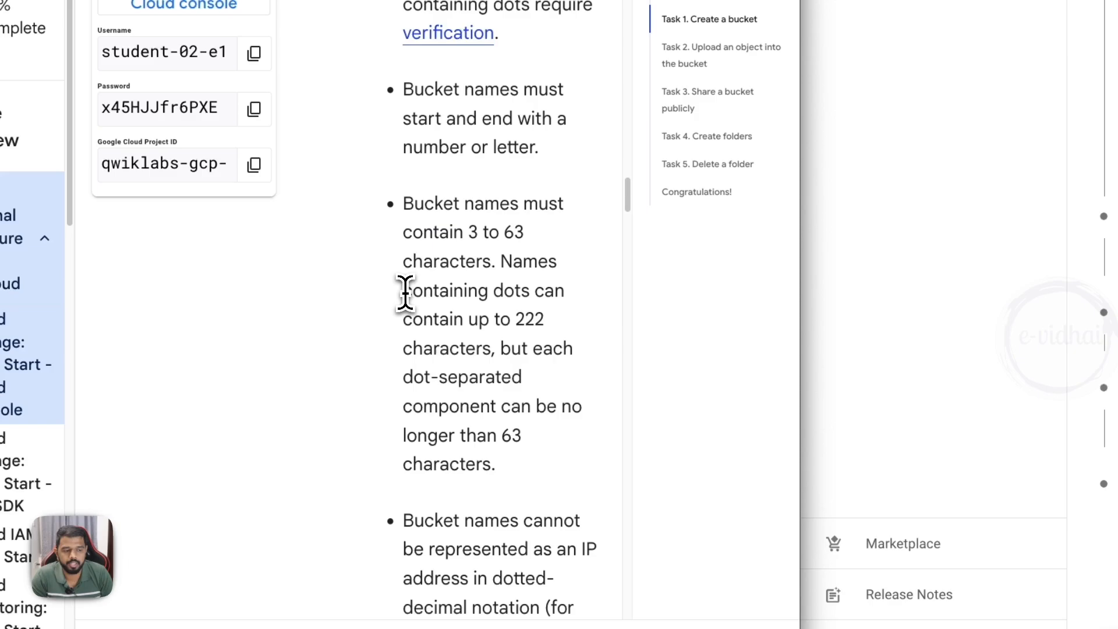
{"action": "left_click_drag", "start_coordinate": [405, 292], "coordinate": [549, 300]}
{"action": "left_click", "coordinate": [551, 300]}
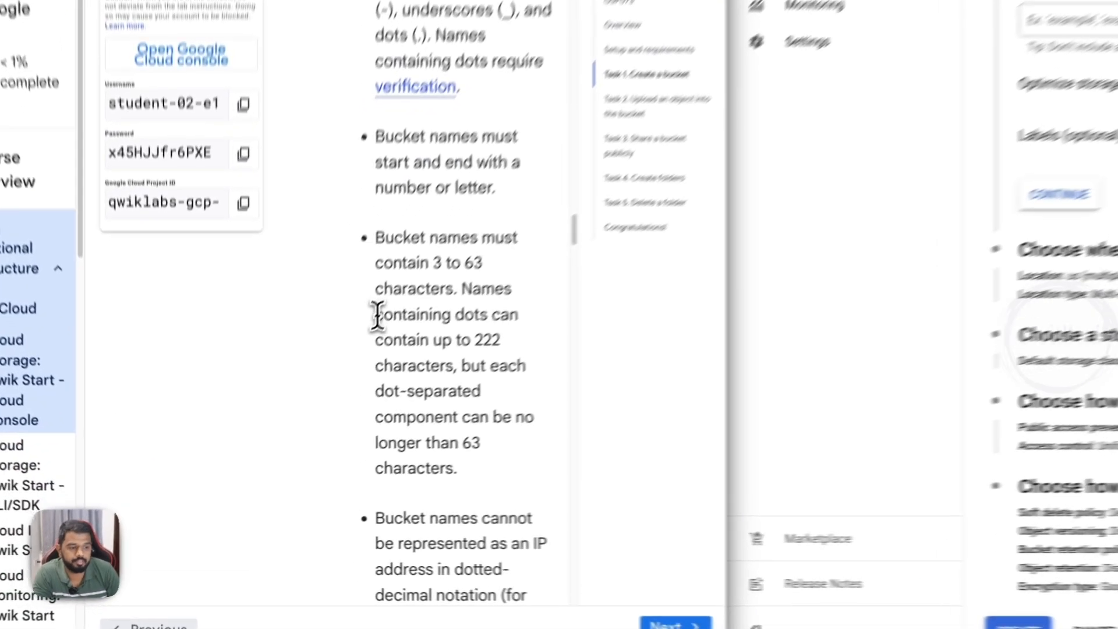
- Review the naming rules on length limits for dotted bucket names and their components, and on IP-address-style names
{"action": "left_click_drag", "start_coordinate": [314, 390], "coordinate": [384, 392]}
{"action": "left_click_drag", "start_coordinate": [514, 290], "coordinate": [552, 340]}
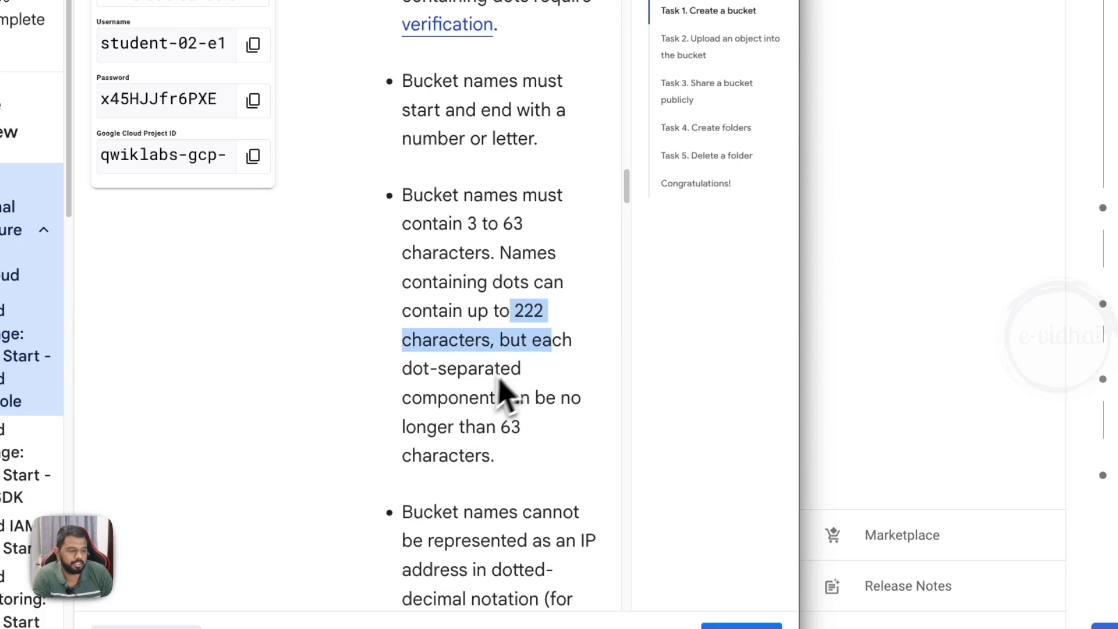
{"action": "left_click_drag", "start_coordinate": [403, 368], "coordinate": [542, 449]}
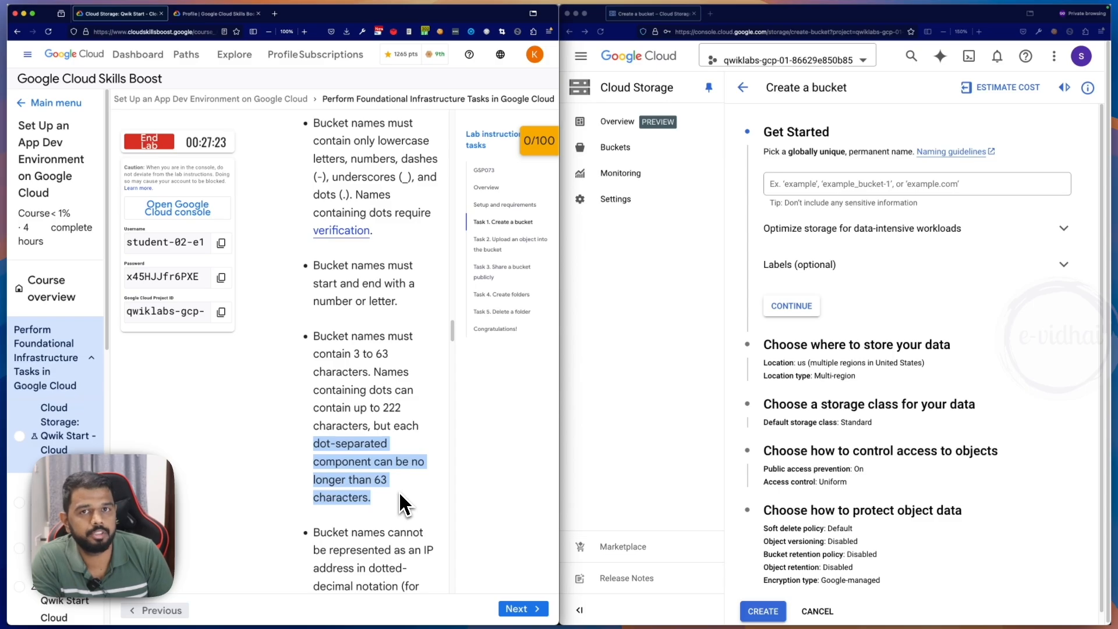
{"action": "left_click_drag", "start_coordinate": [396, 480], "coordinate": [365, 480]}
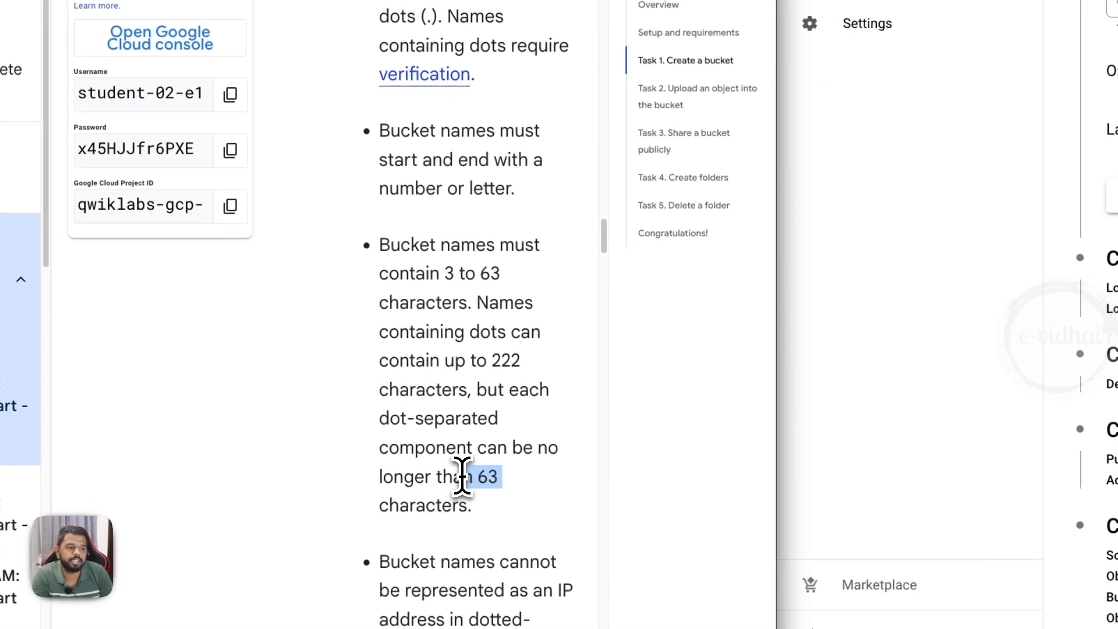
{"action": "left_click_drag", "start_coordinate": [492, 361], "coordinate": [526, 361]}
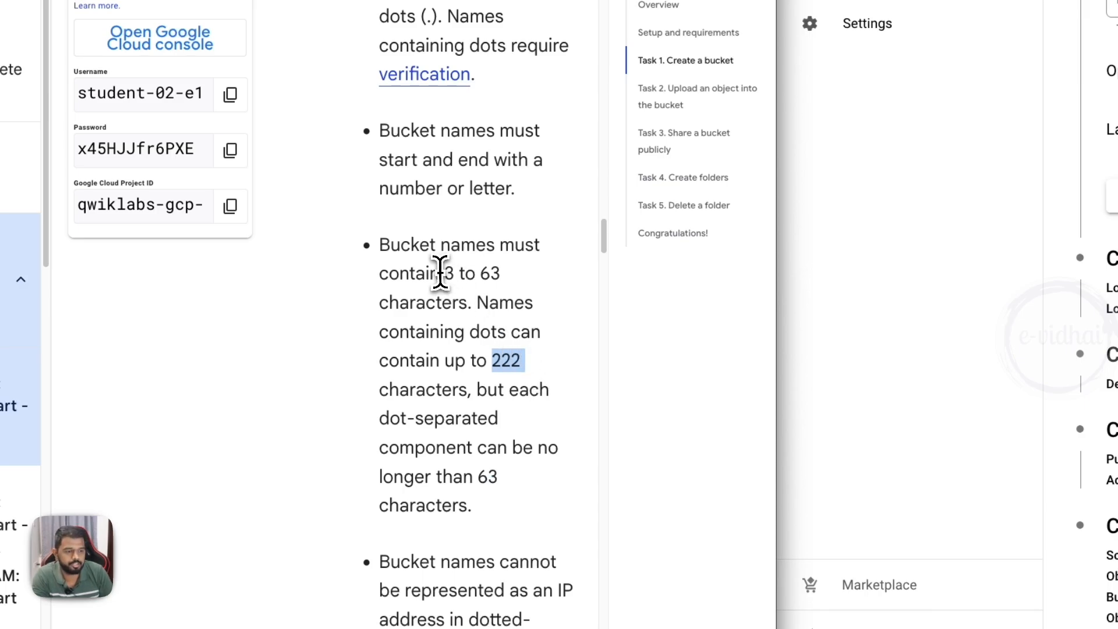
{"action": "left_click_drag", "start_coordinate": [440, 273], "coordinate": [538, 281]}
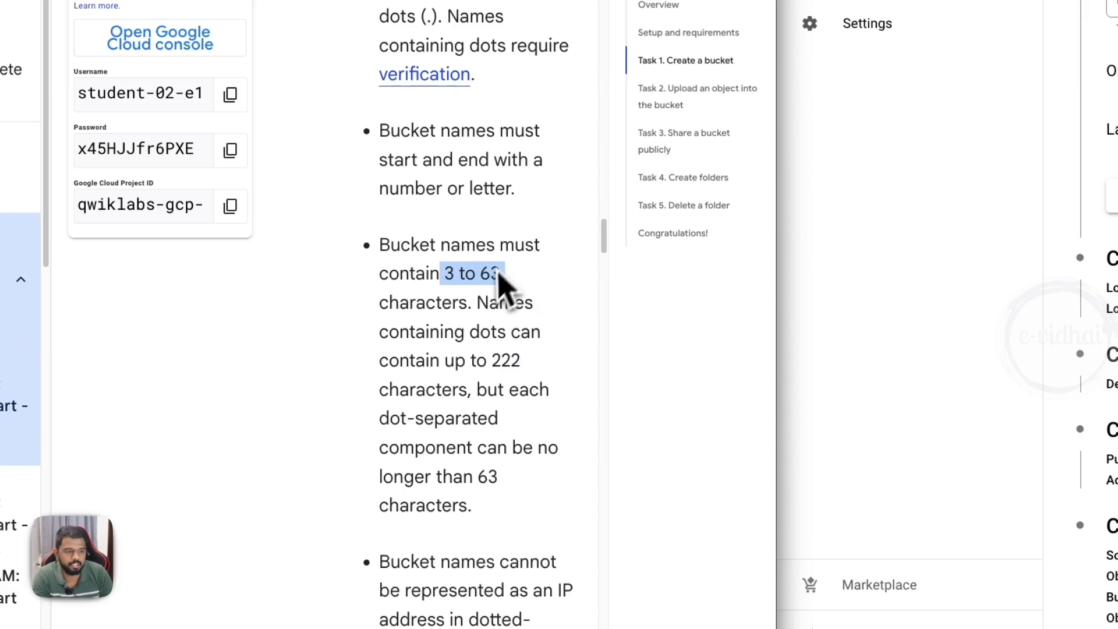
{"action": "scroll", "coordinate": [501, 303], "scroll_direction": "down", "scroll_amount": 3}
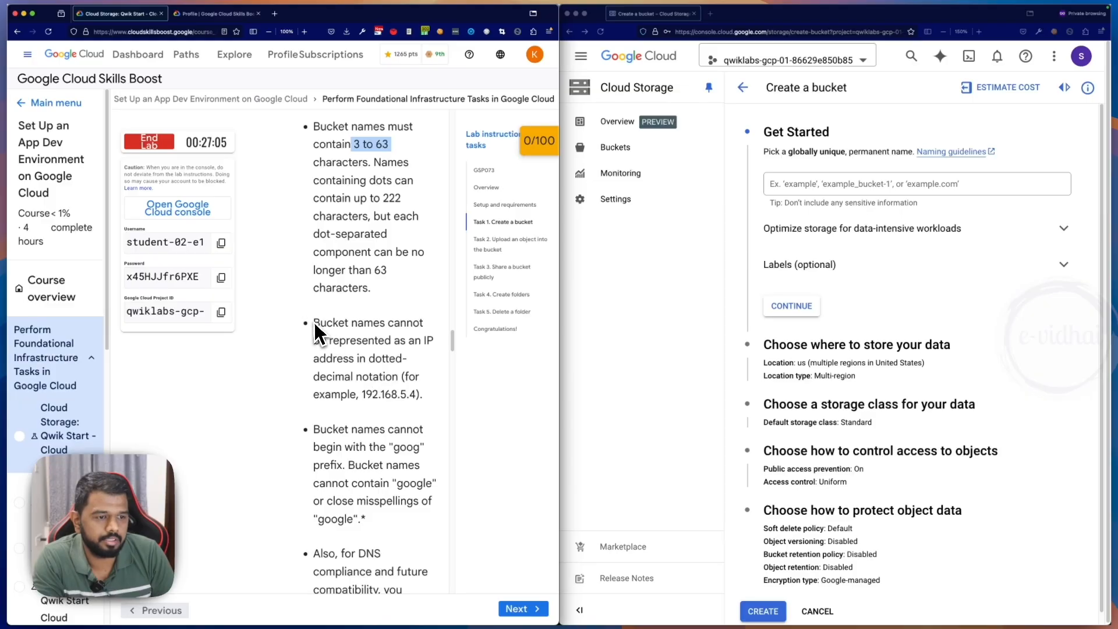
{"action": "left_click_drag", "start_coordinate": [314, 324], "coordinate": [420, 401]}
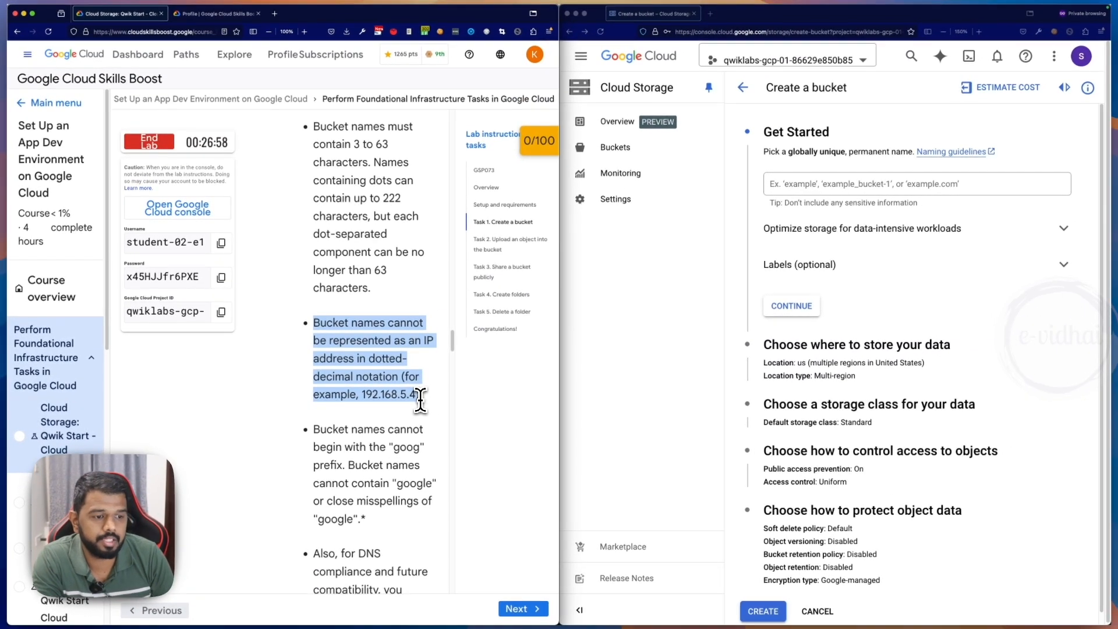
- Read the lab's bucket naming rules on names written like an IP address and on the "goog" prefix
{"action": "left_click_drag", "start_coordinate": [362, 394], "coordinate": [417, 396]}
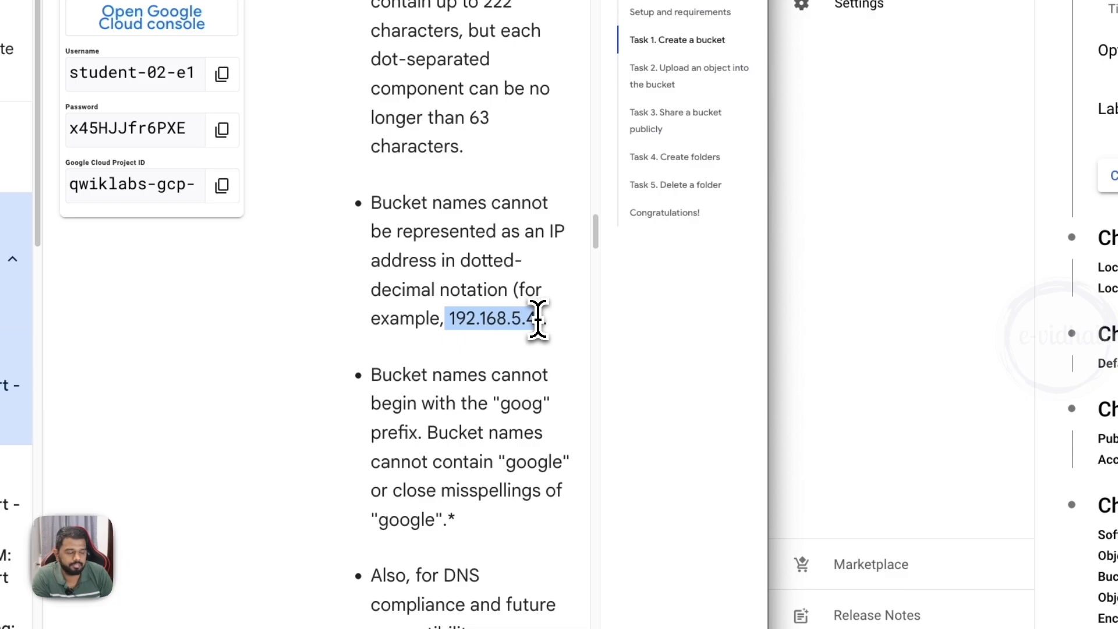
{"action": "scroll", "coordinate": [527, 408], "scroll_direction": "down", "scroll_amount": 1}
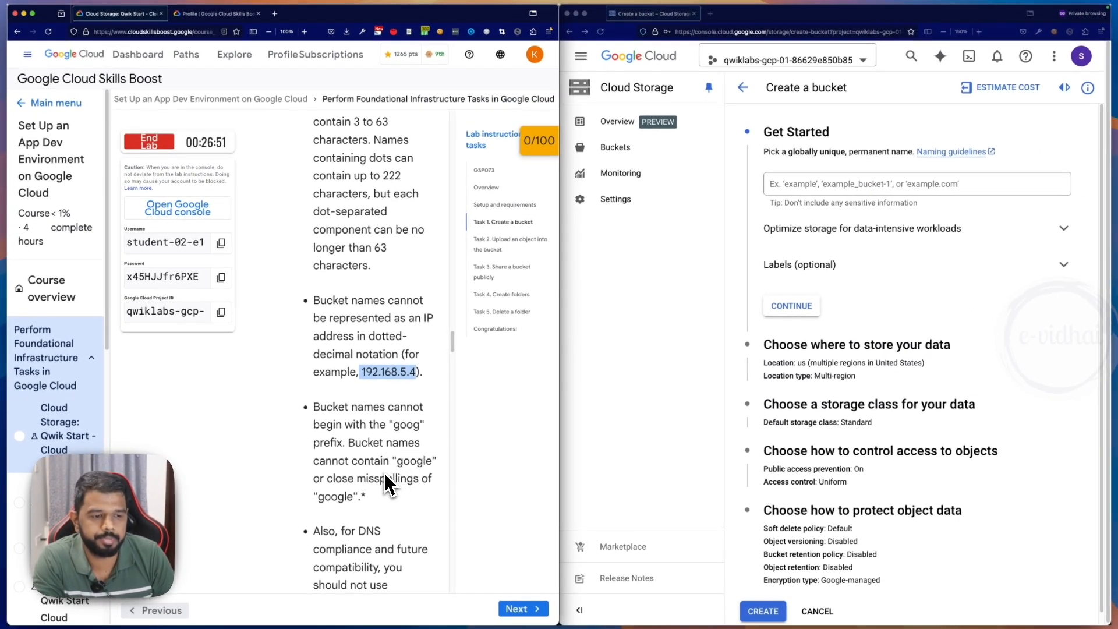
{"action": "scroll", "coordinate": [351, 433], "scroll_direction": "down", "scroll_amount": 1}
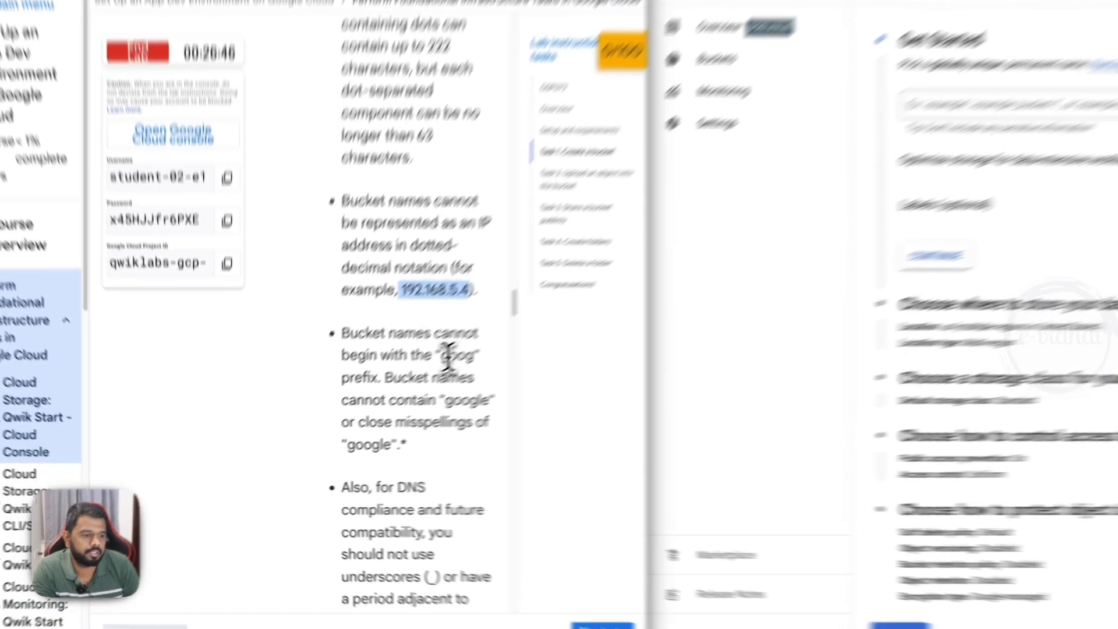
{"action": "double_click", "coordinate": [415, 386]}
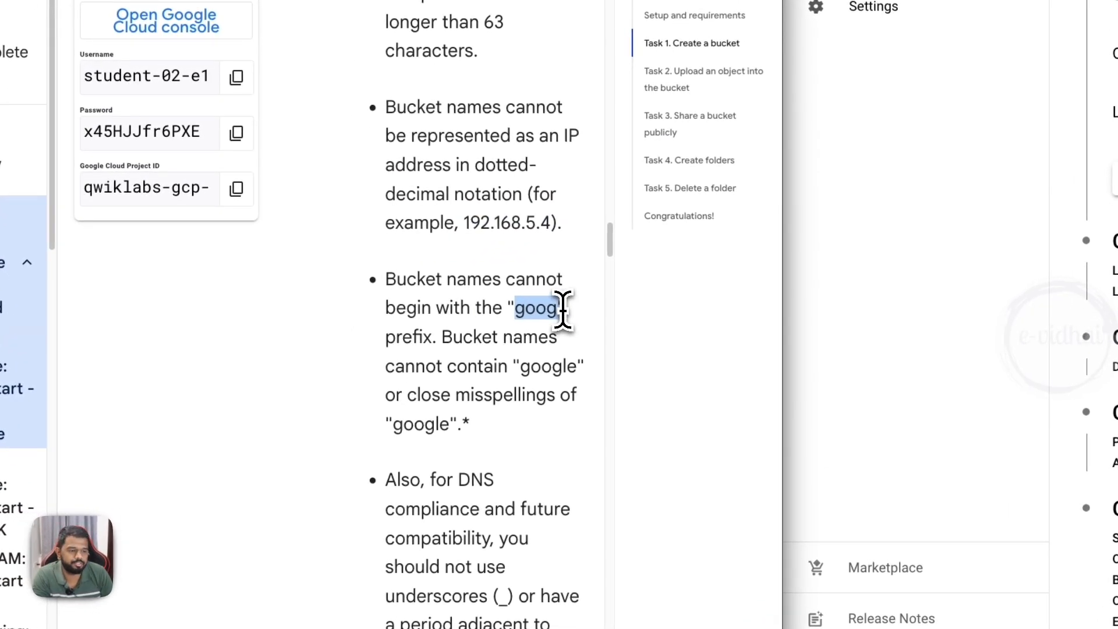
{"action": "scroll", "coordinate": [525, 361], "scroll_direction": "down", "scroll_amount": 1}
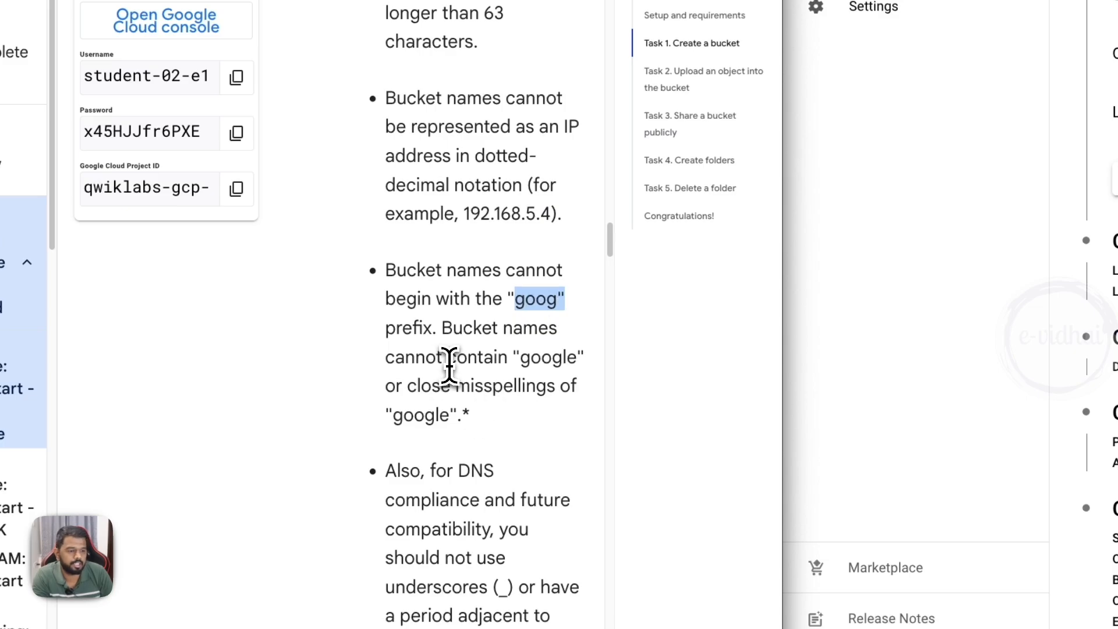
- Review the naming rule against bucket names that contain "google" or close misspellings of it, along with the prefix rule
{"action": "left_click_drag", "start_coordinate": [444, 359], "coordinate": [552, 361]}
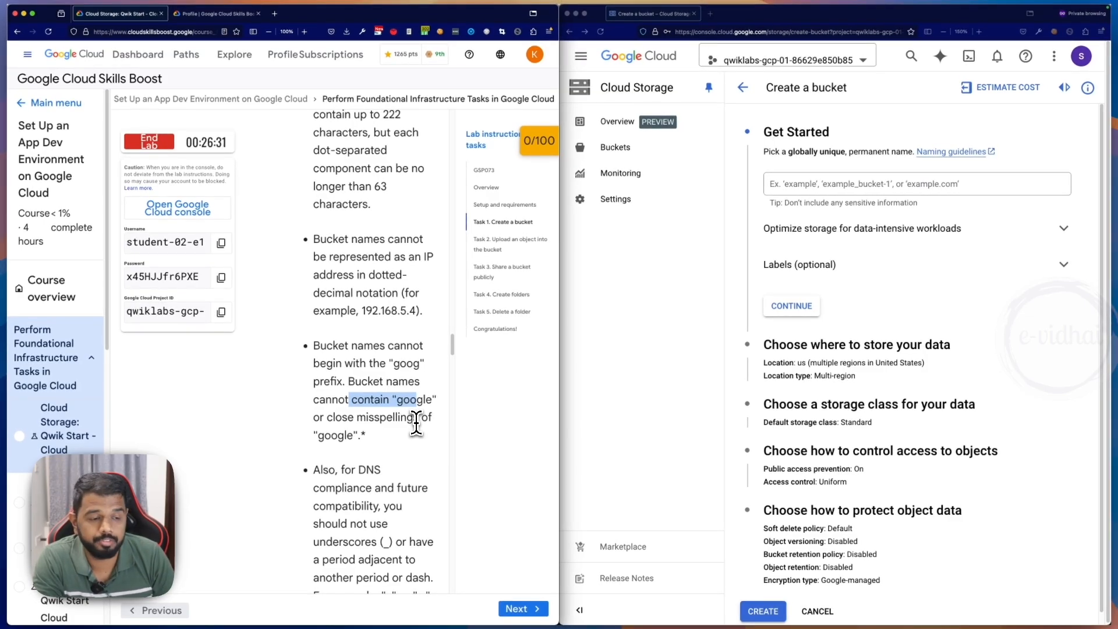
{"action": "scroll", "coordinate": [416, 424], "scroll_direction": "down", "scroll_amount": 4}
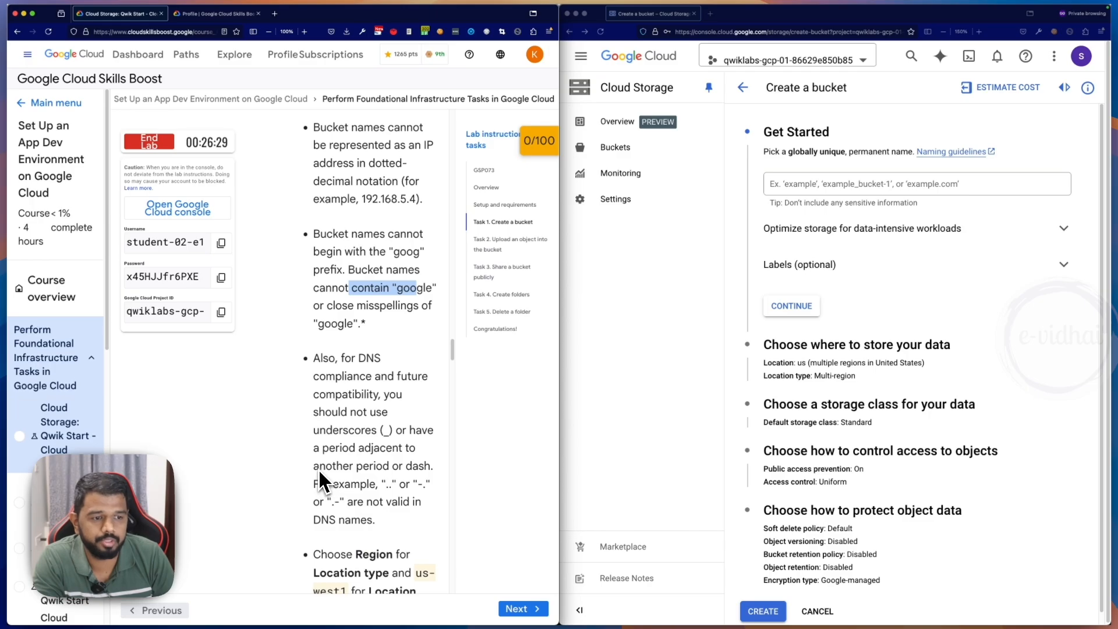
{"action": "scroll", "coordinate": [354, 372], "scroll_direction": "down", "scroll_amount": 1}
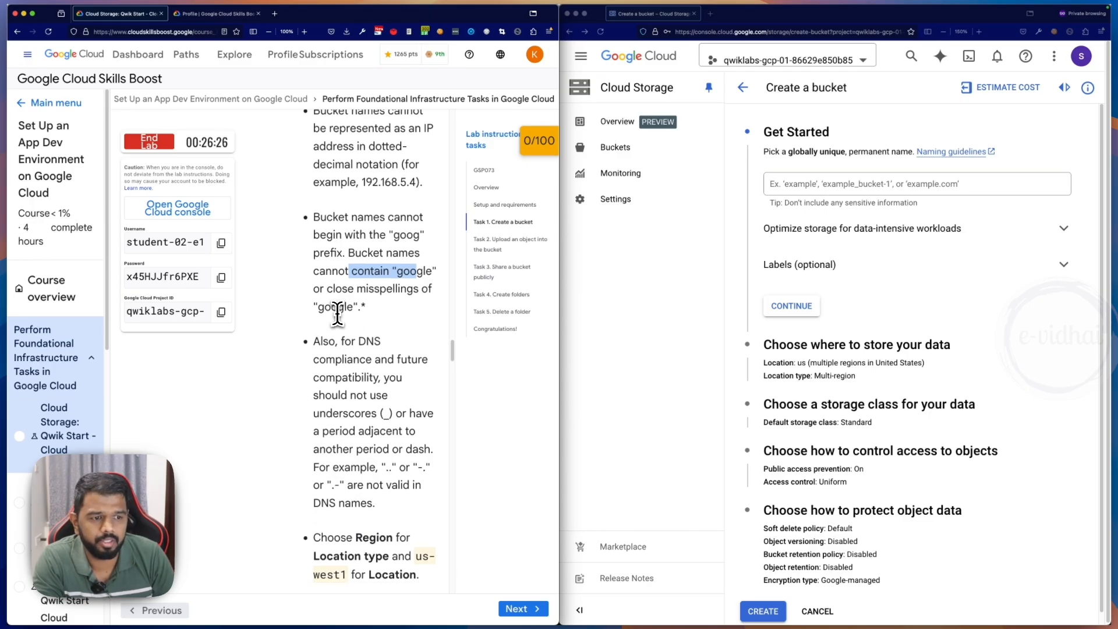
{"action": "left_click", "coordinate": [317, 311]}
{"action": "left_click_drag", "start_coordinate": [389, 315], "coordinate": [488, 323]}
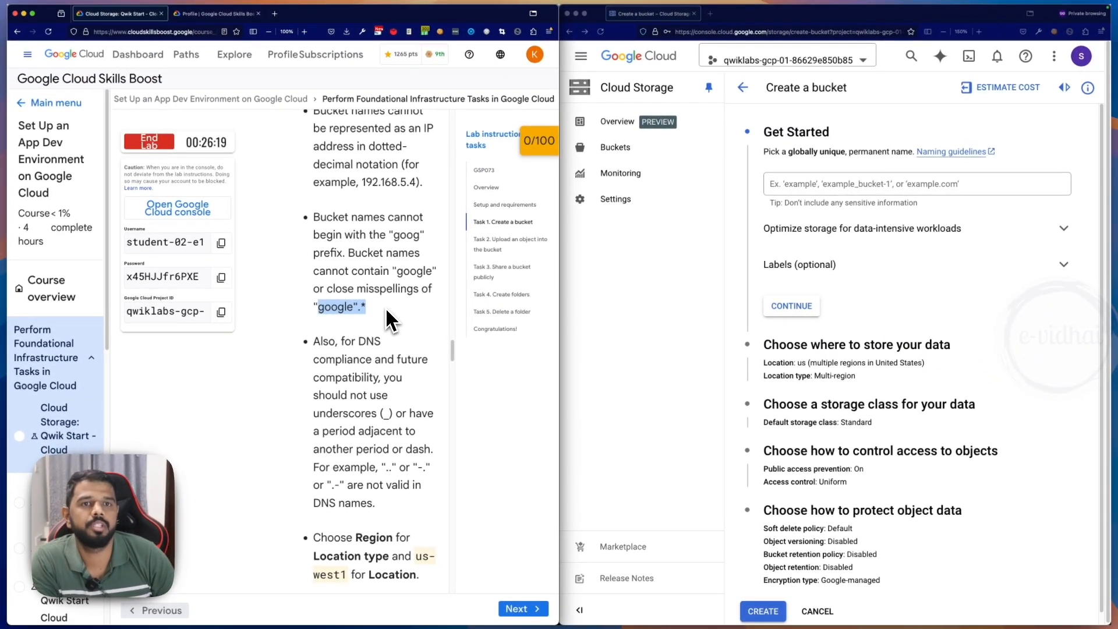
{"action": "scroll", "coordinate": [384, 312], "scroll_direction": "down", "scroll_amount": 1}
{"action": "scroll", "coordinate": [384, 321], "scroll_direction": "down", "scroll_amount": 1}
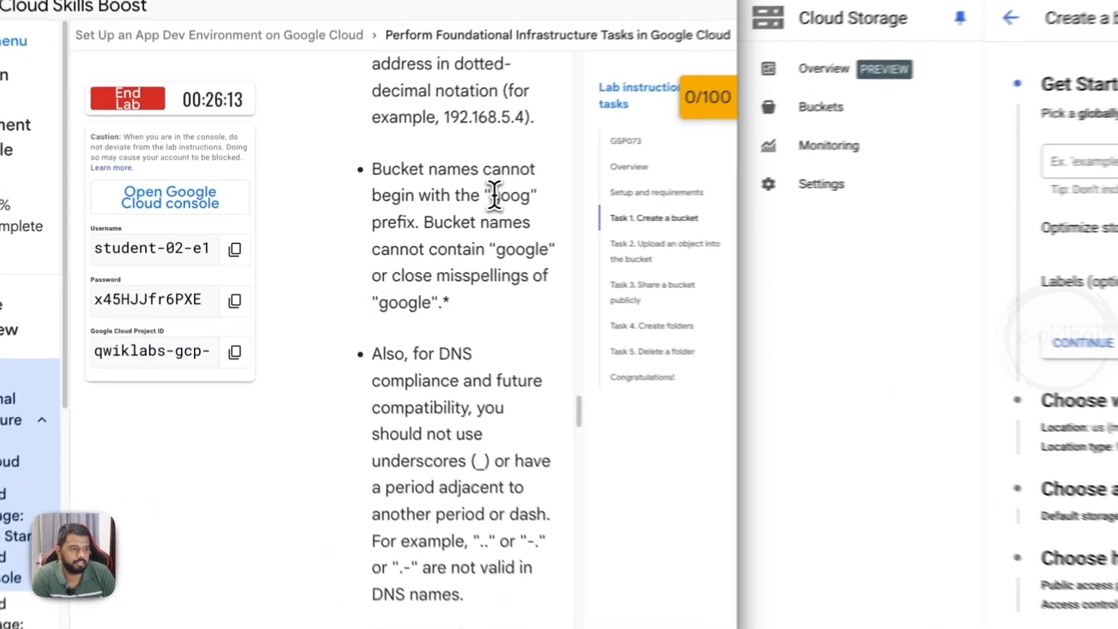
{"action": "left_click_drag", "start_coordinate": [393, 206], "coordinate": [425, 207]}
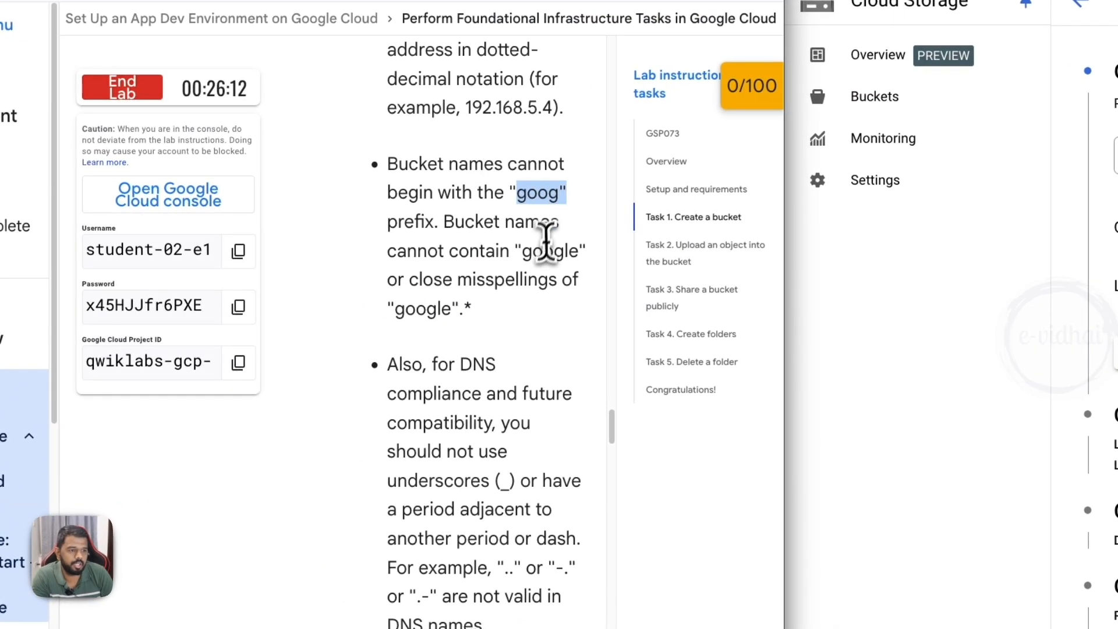
{"action": "left_click_drag", "start_coordinate": [520, 251], "coordinate": [570, 250]}
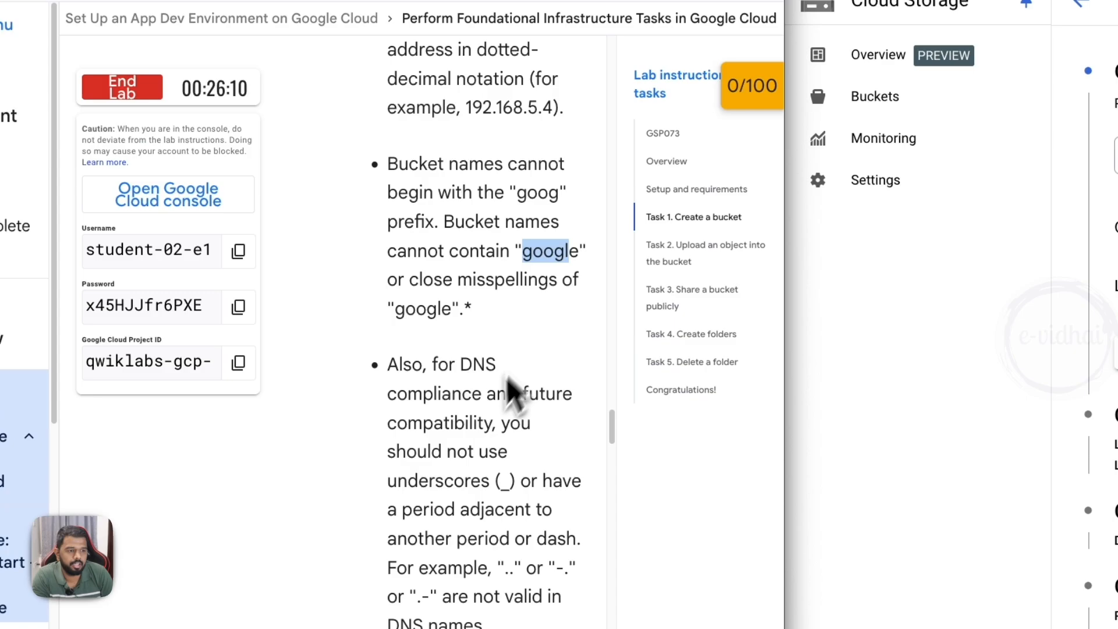
{"action": "scroll", "coordinate": [449, 350], "scroll_direction": "down", "scroll_amount": 1}
{"action": "left_click_drag", "start_coordinate": [409, 271], "coordinate": [566, 309]}
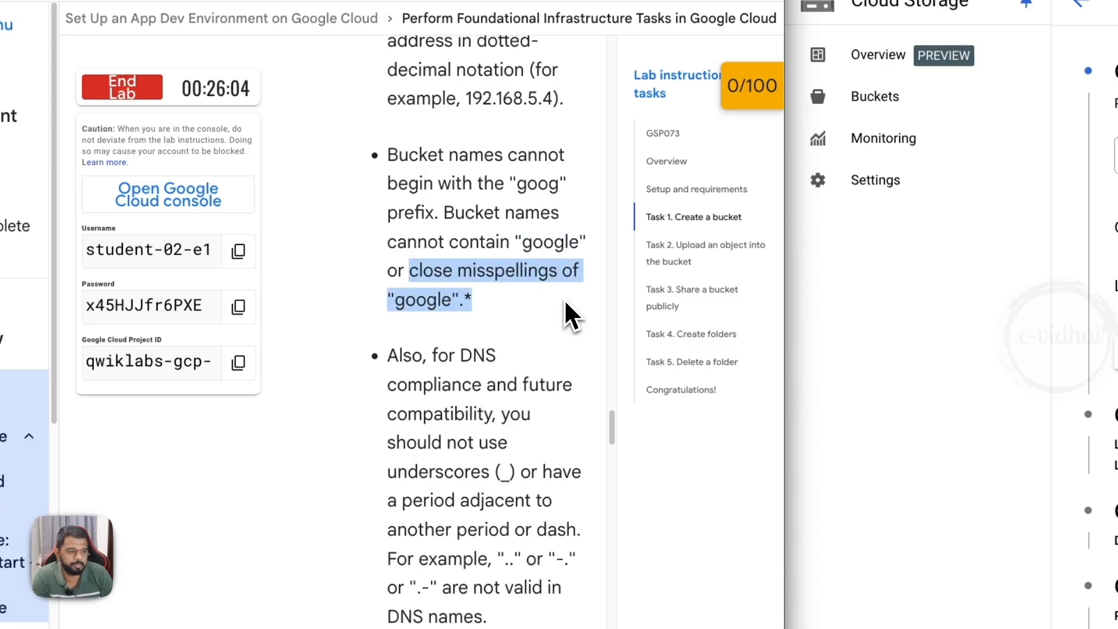
{"action": "left_click", "coordinate": [475, 300]}
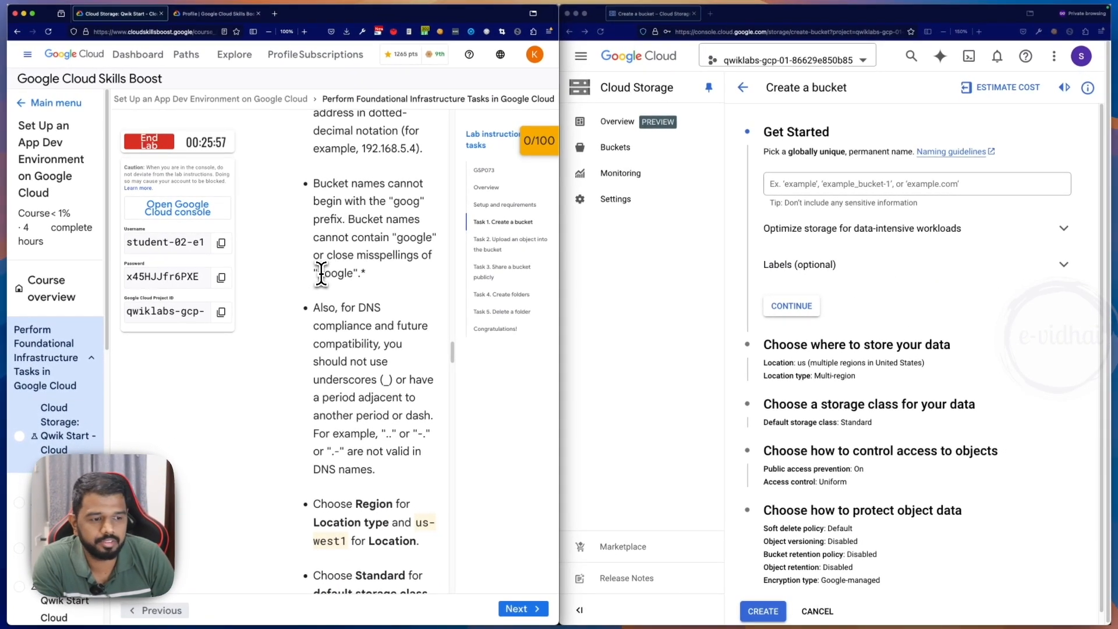
- Read the DNS compliance rule on underscores and on periods next to another period or dash
{"action": "scroll", "coordinate": [307, 284], "scroll_direction": "down", "scroll_amount": 1}
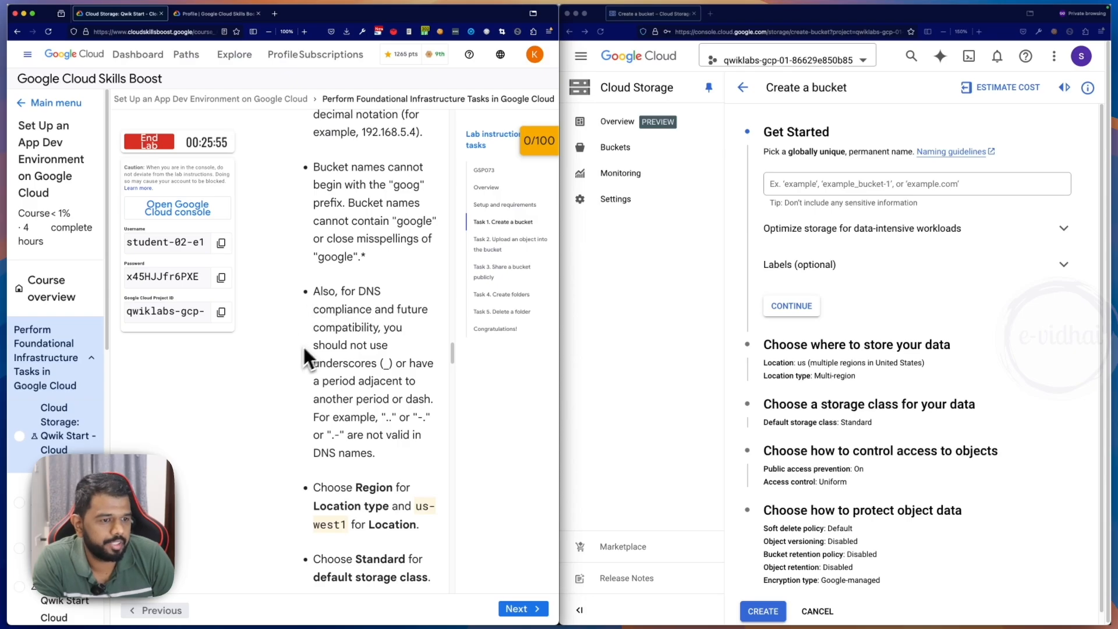
{"action": "scroll", "coordinate": [370, 371], "scroll_direction": "down", "scroll_amount": 1}
{"action": "left_click_drag", "start_coordinate": [365, 352], "coordinate": [394, 354]}
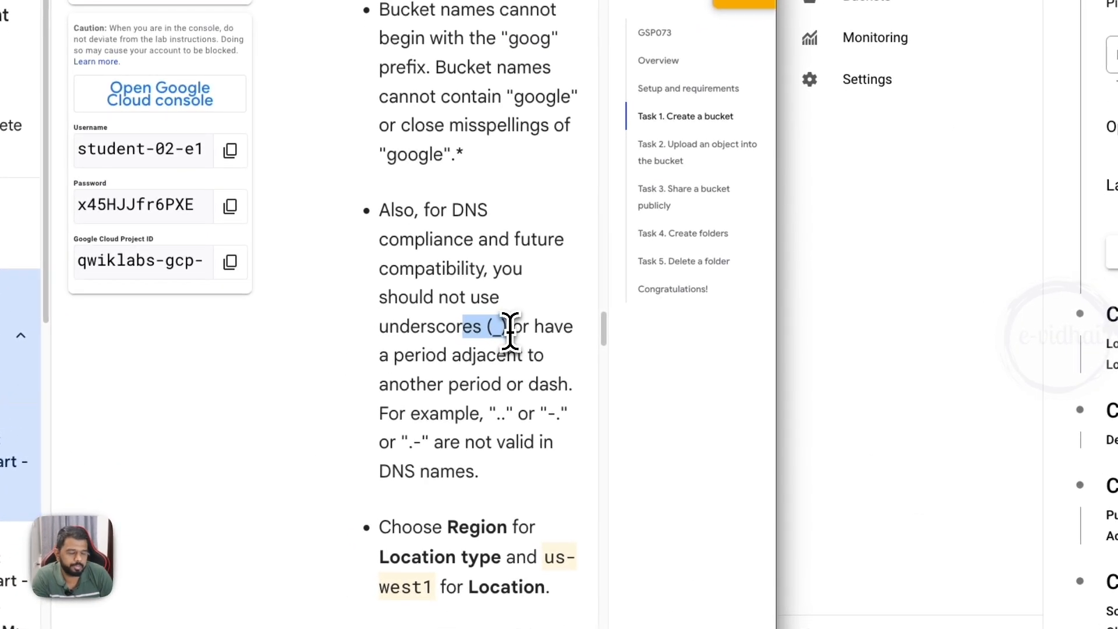
{"action": "scroll", "coordinate": [515, 346], "scroll_direction": "down", "scroll_amount": 2}
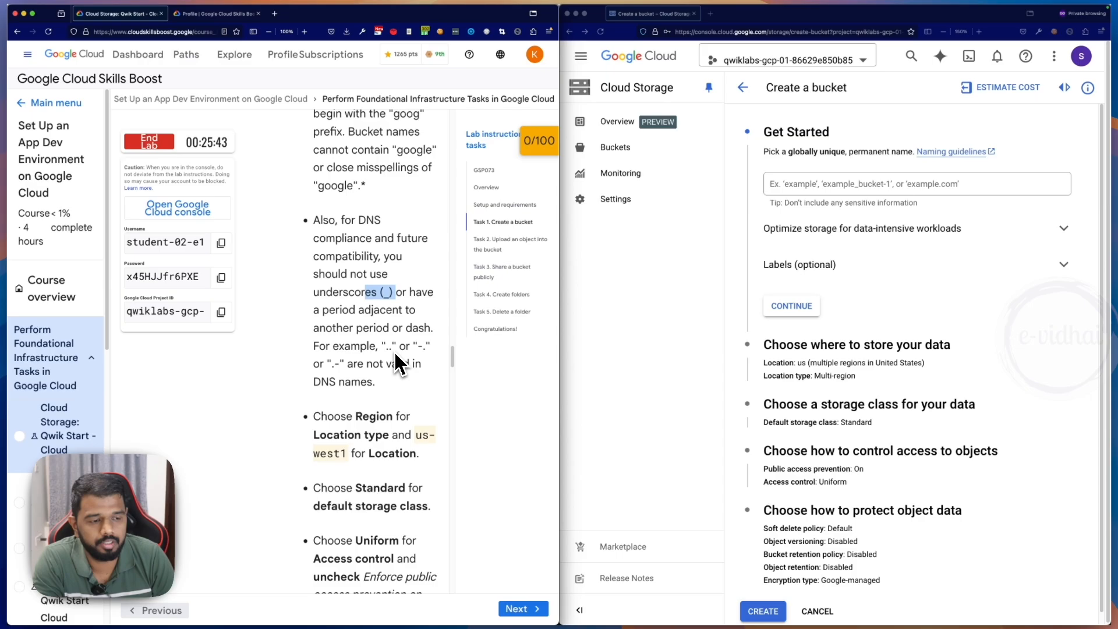
- Read the lab's required settings for the bucket's location type, location, default storage class and access control
{"action": "scroll", "coordinate": [355, 348], "scroll_direction": "down", "scroll_amount": 3}
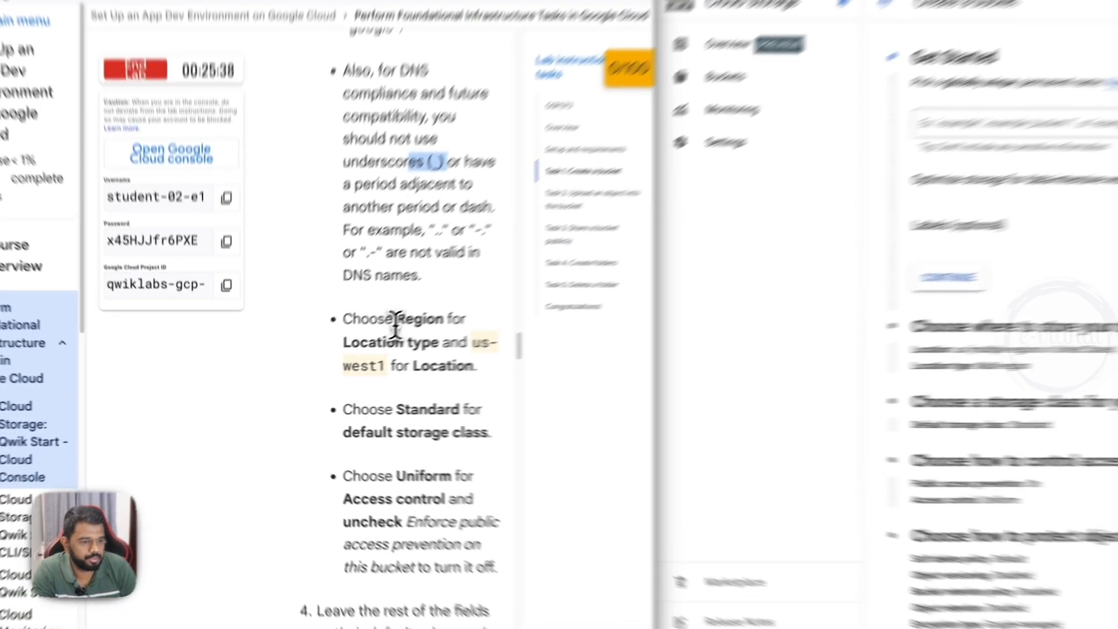
{"action": "left_click_drag", "start_coordinate": [356, 339], "coordinate": [404, 390]}
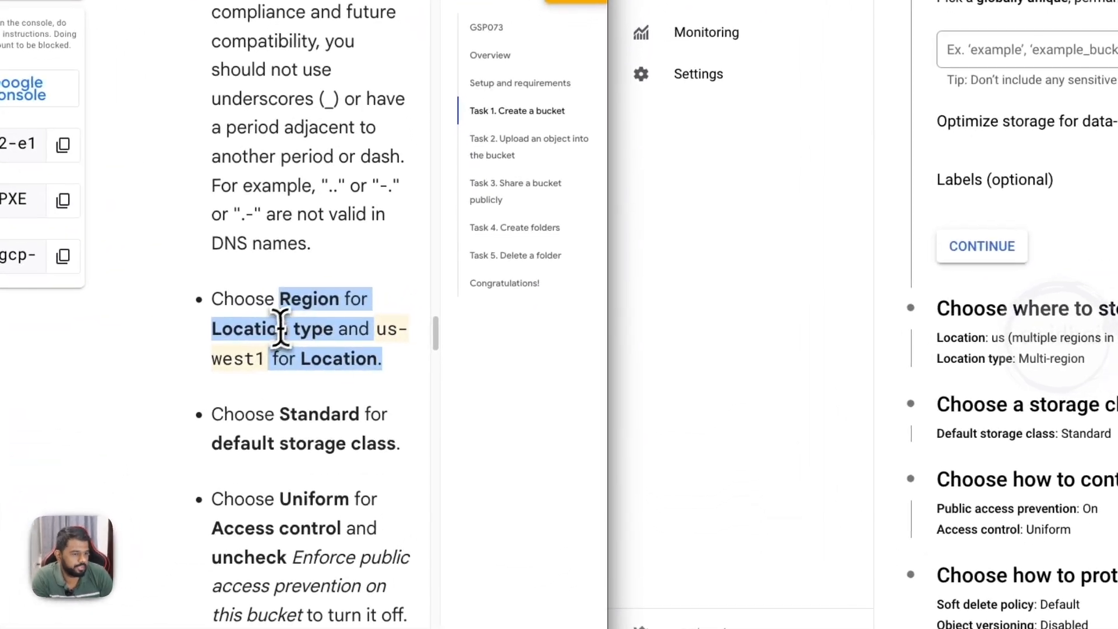
{"action": "left_click", "coordinate": [288, 328]}
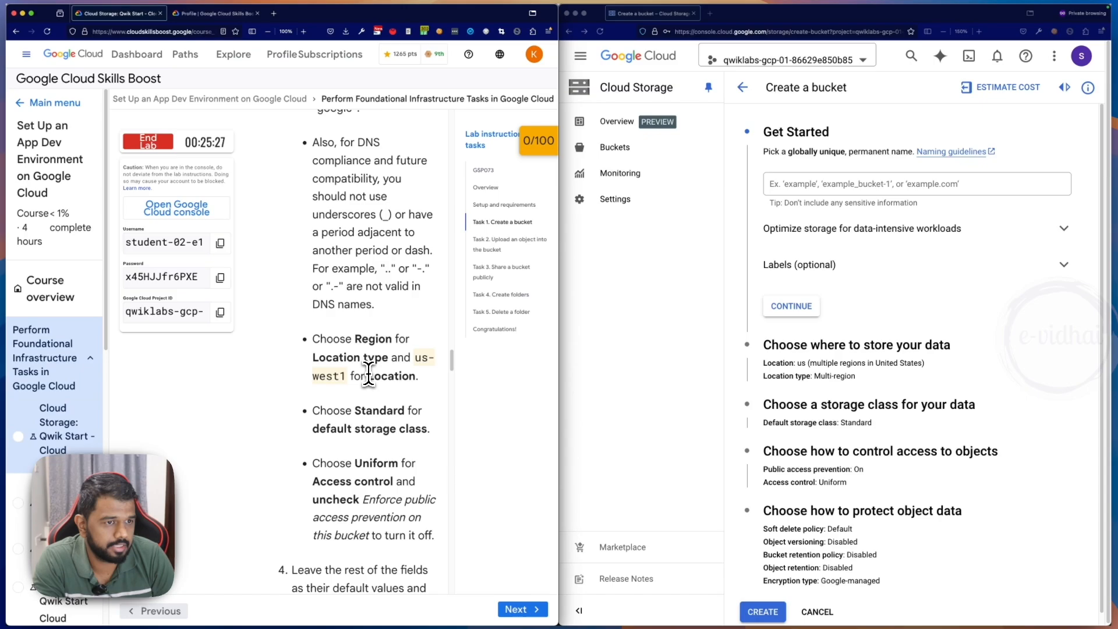
{"action": "scroll", "coordinate": [369, 373], "scroll_direction": "down", "scroll_amount": 3}
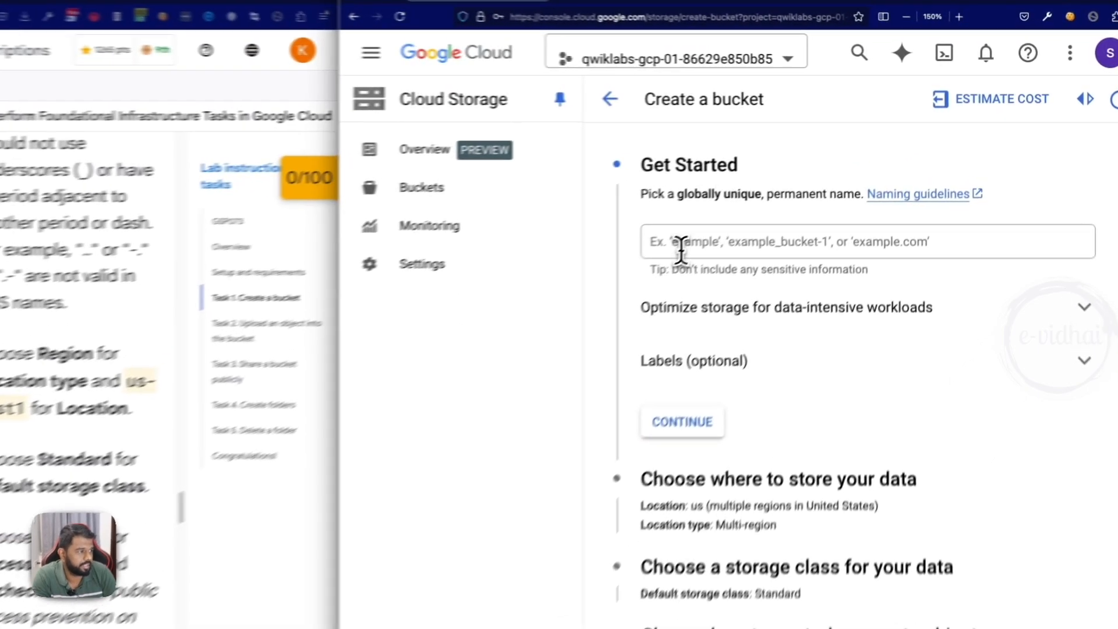
- Name the new bucket evidhai-bucket-demo
{"action": "left_click", "coordinate": [794, 184]}
{"action": "type", "text": "e"}
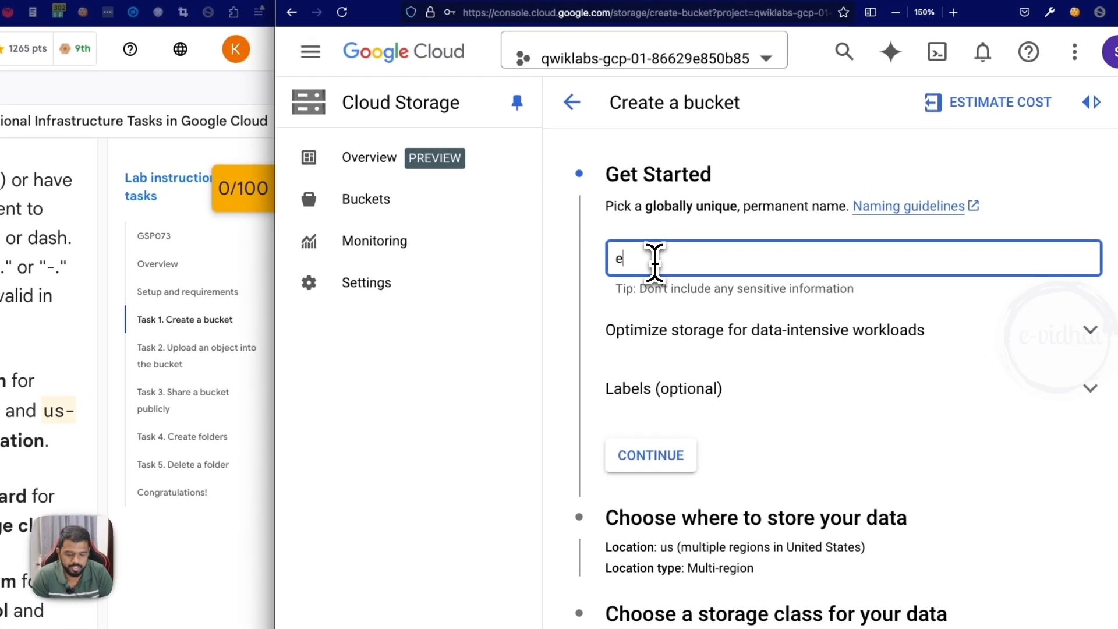
{"action": "type", "text": "vidhai-buckry"}
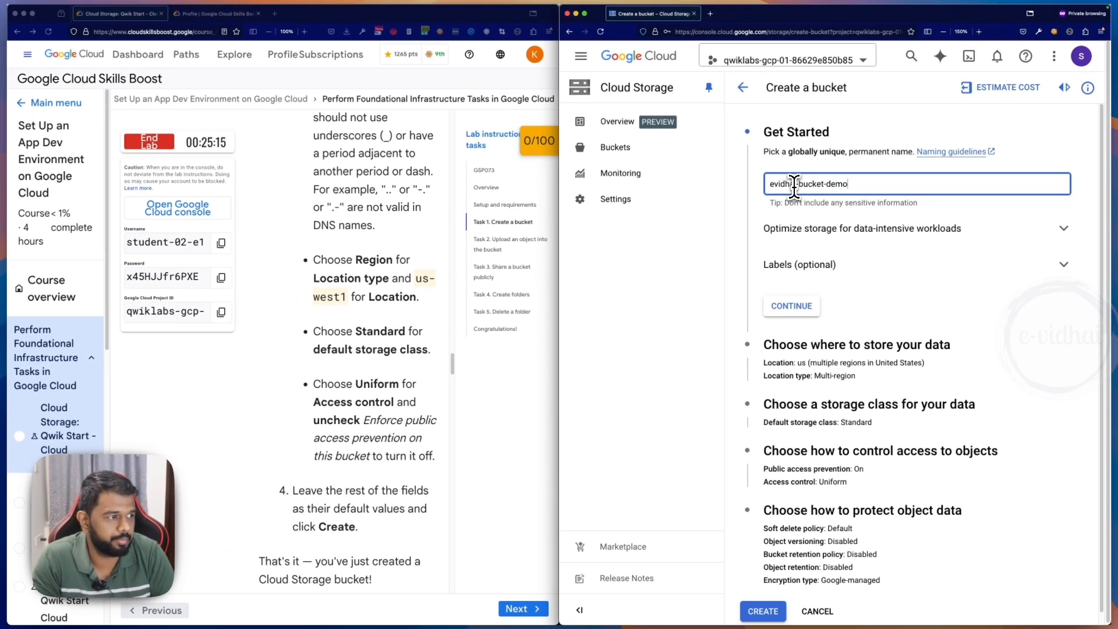
- Set where the bucket's data is stored to the Region location type with us-west1 (Oregon)
{"action": "left_click", "coordinate": [857, 347]}
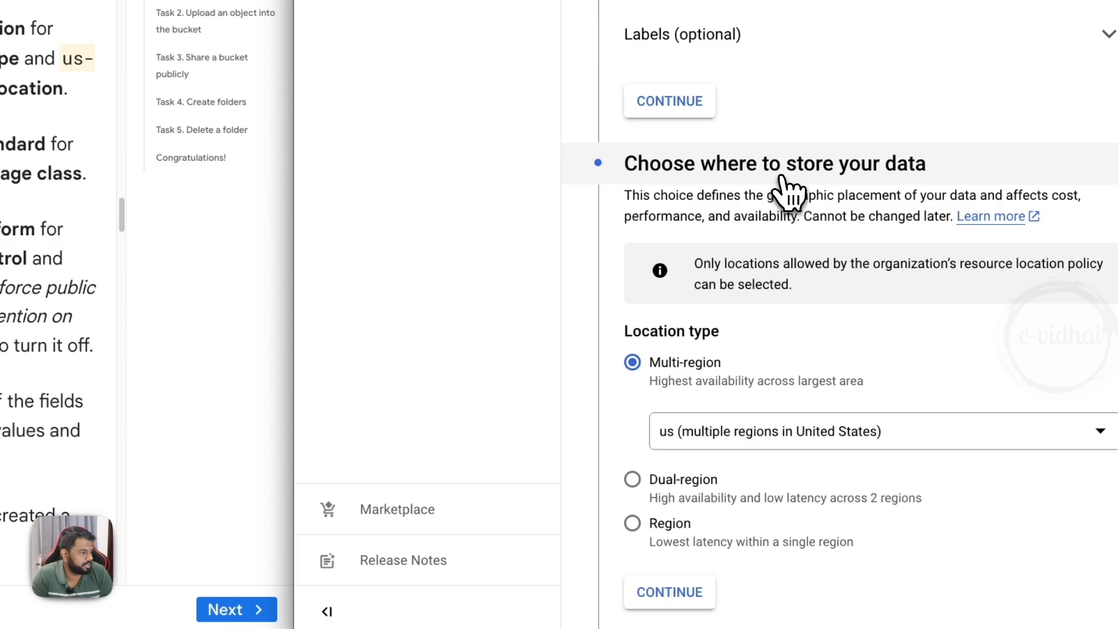
{"action": "scroll", "coordinate": [711, 295], "scroll_direction": "down", "scroll_amount": 1}
{"action": "left_click", "coordinate": [641, 460]}
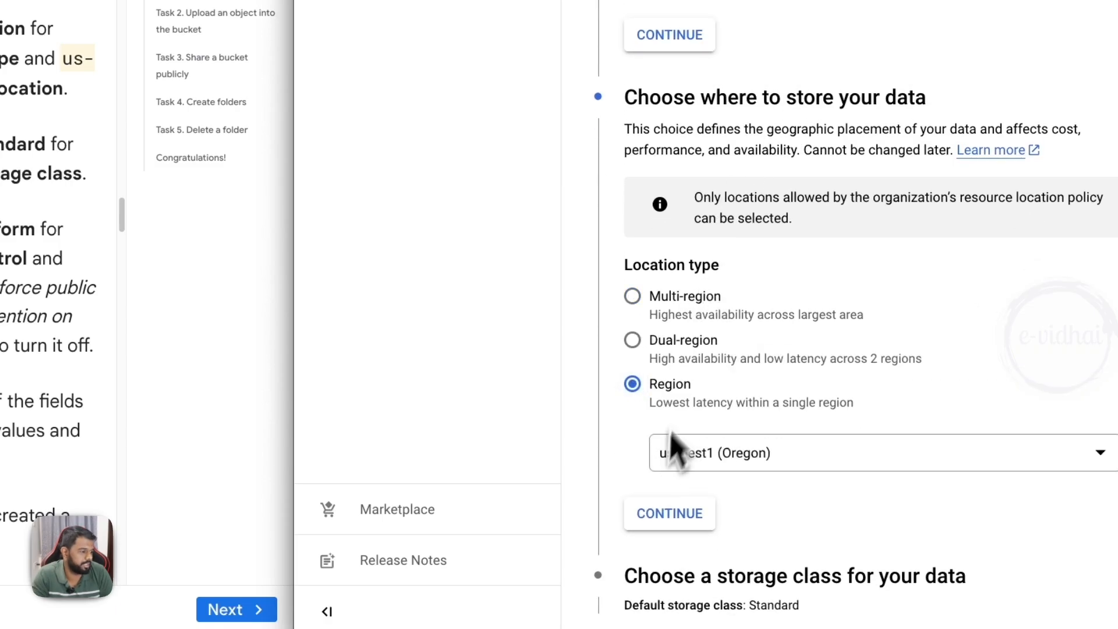
- Examine the location choices offered by the Multi-region and Dual-region types, and return the location type to Region
{"action": "left_click", "coordinate": [635, 299]}
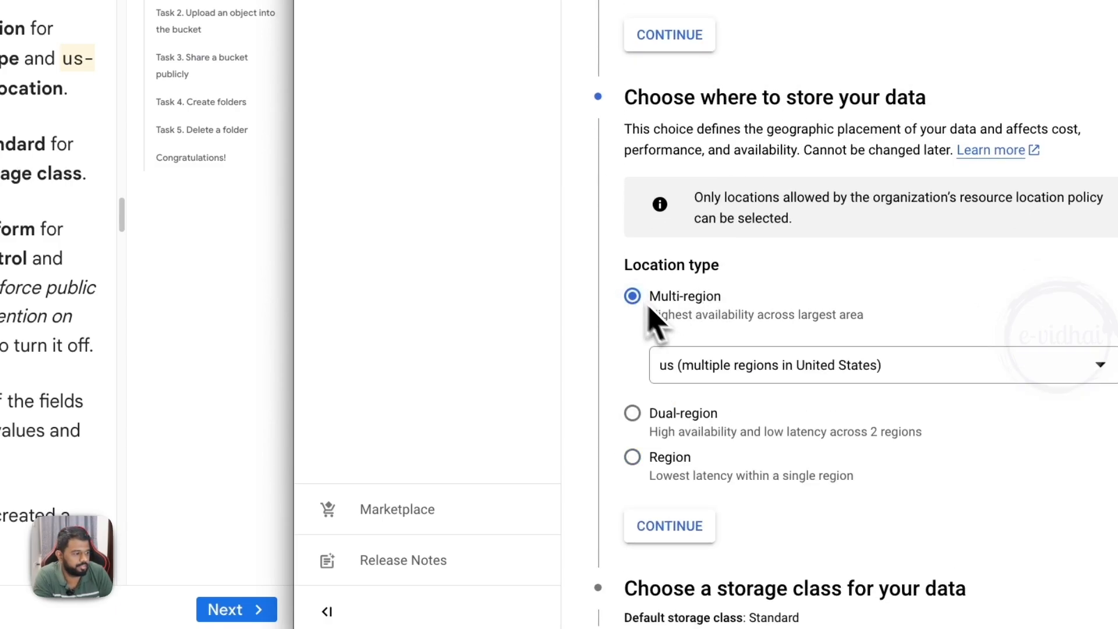
{"action": "left_click", "coordinate": [736, 369]}
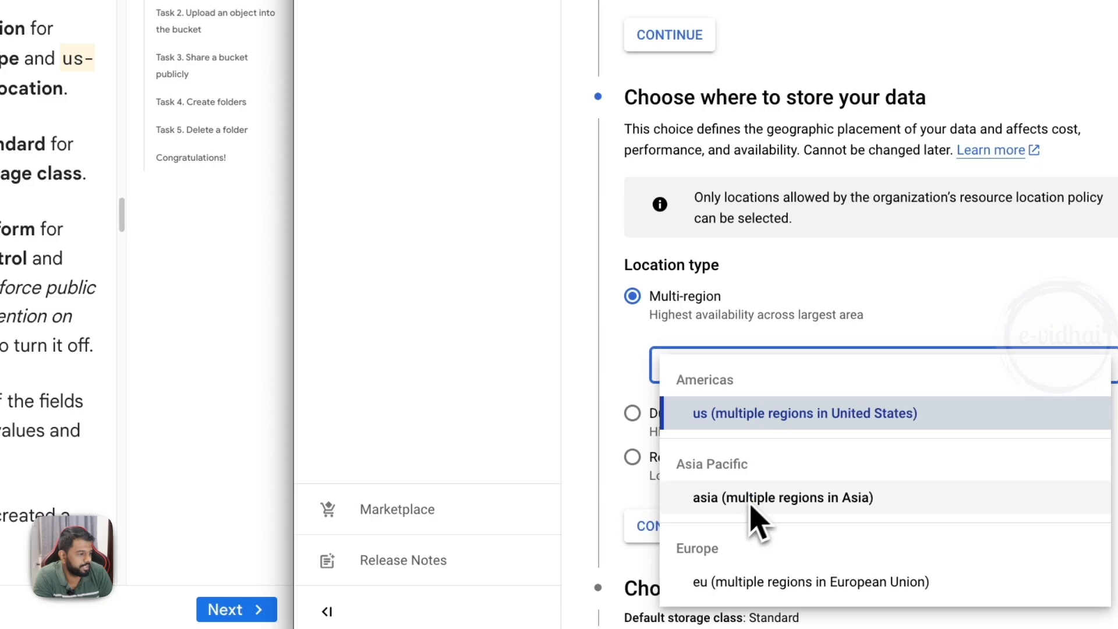
{"action": "left_click", "coordinate": [678, 410]}
{"action": "left_click", "coordinate": [645, 459]}
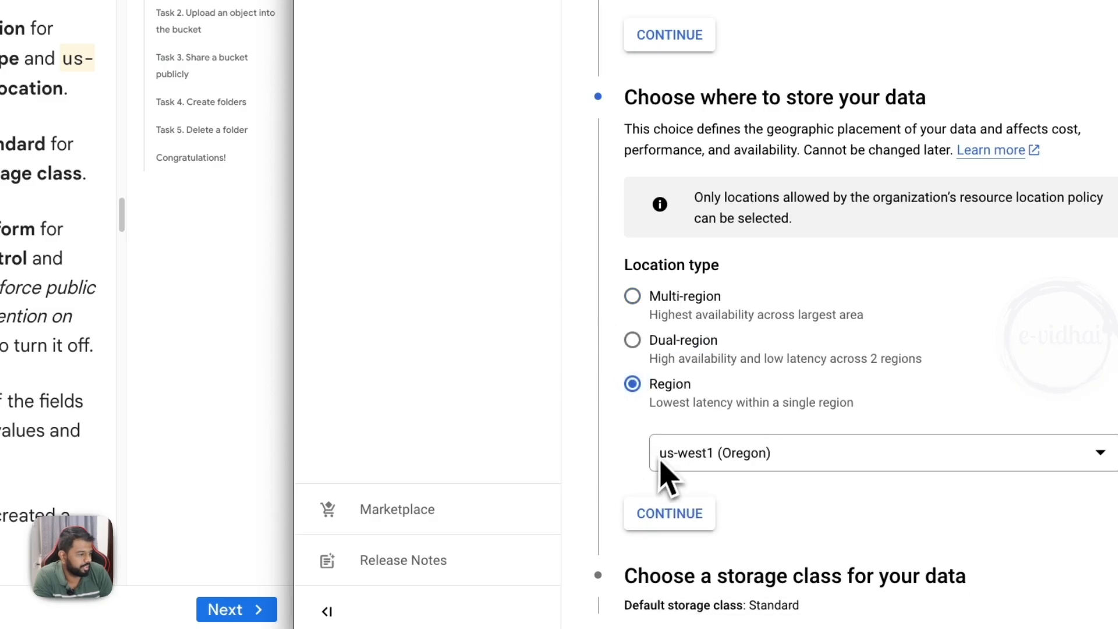
{"action": "left_click", "coordinate": [632, 341]}
{"action": "scroll", "coordinate": [641, 455], "scroll_direction": "down", "scroll_amount": 5}
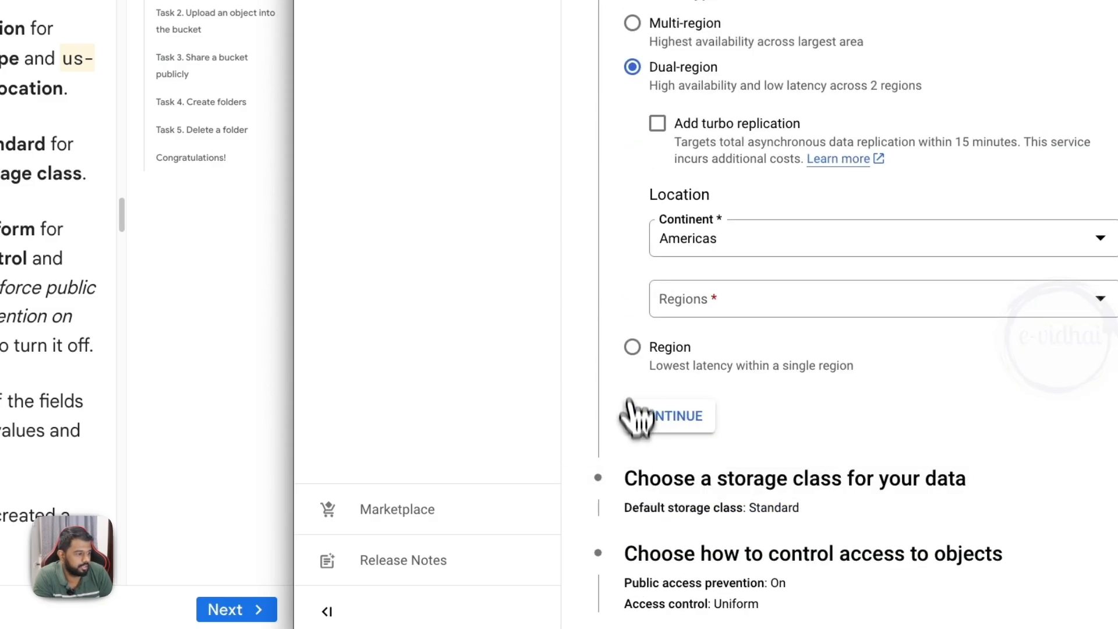
{"action": "left_click", "coordinate": [634, 349]}
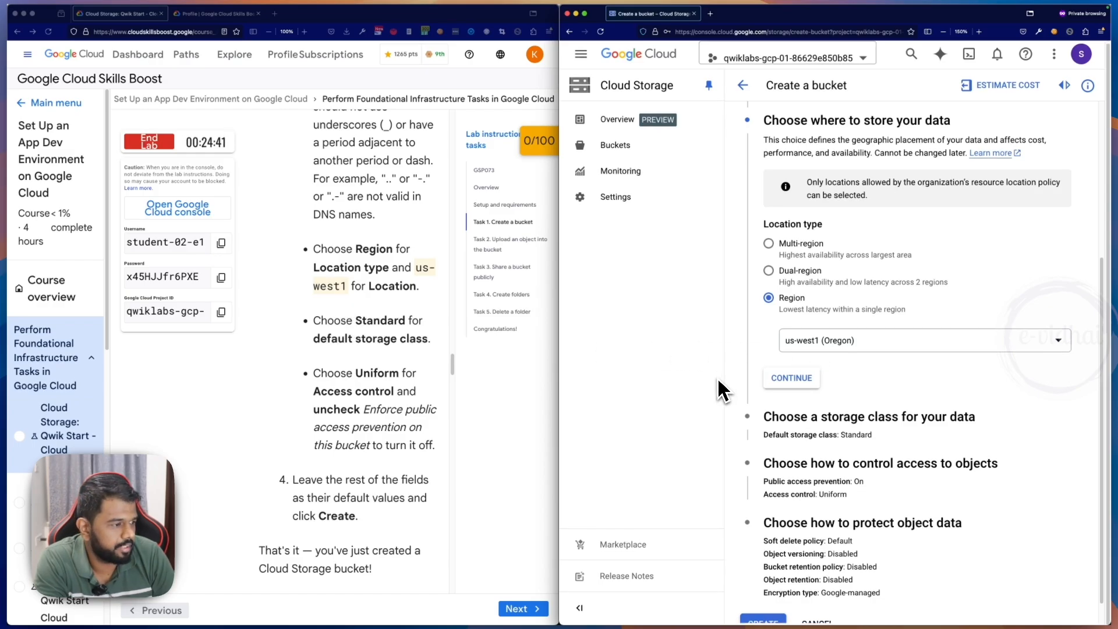
- Open the storage class settings and compare how often data is accessed in the Standard, Nearline, Coldline and Archive classes
{"action": "scroll", "coordinate": [780, 396], "scroll_direction": "down", "scroll_amount": 1}
{"action": "left_click", "coordinate": [917, 393]}
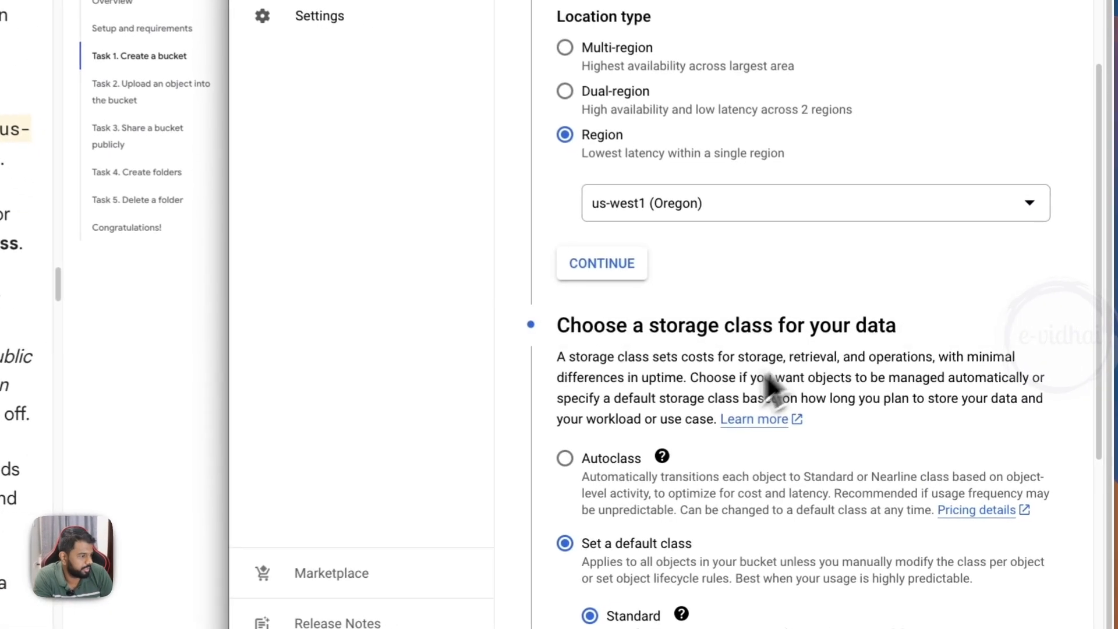
{"action": "scroll", "coordinate": [769, 387], "scroll_direction": "down", "scroll_amount": 5}
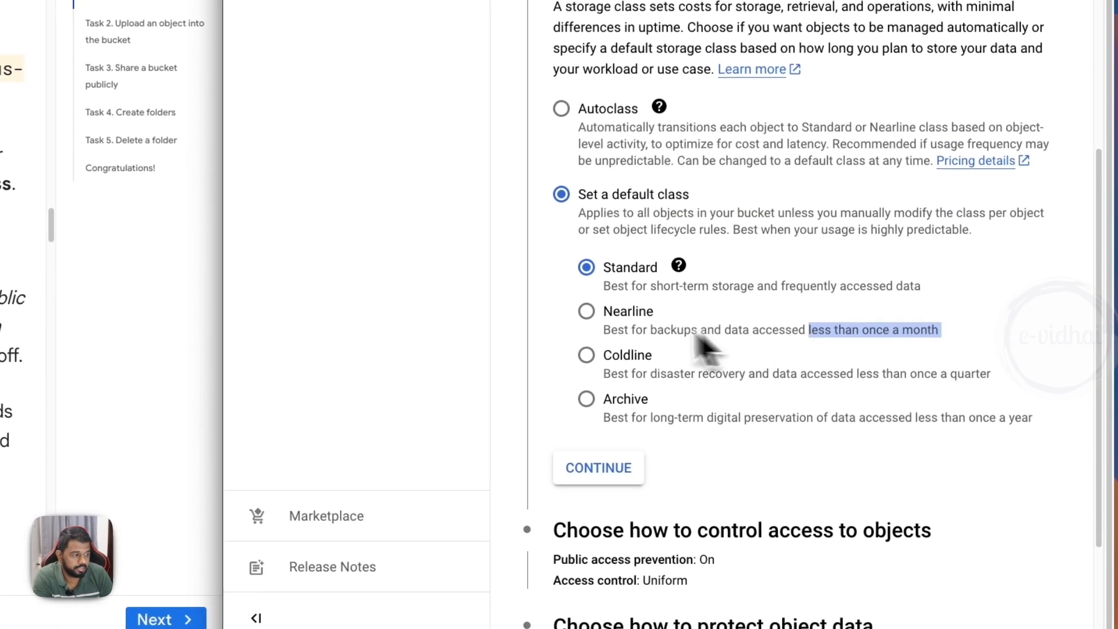
{"action": "left_click_drag", "start_coordinate": [1006, 383], "coordinate": [867, 379]}
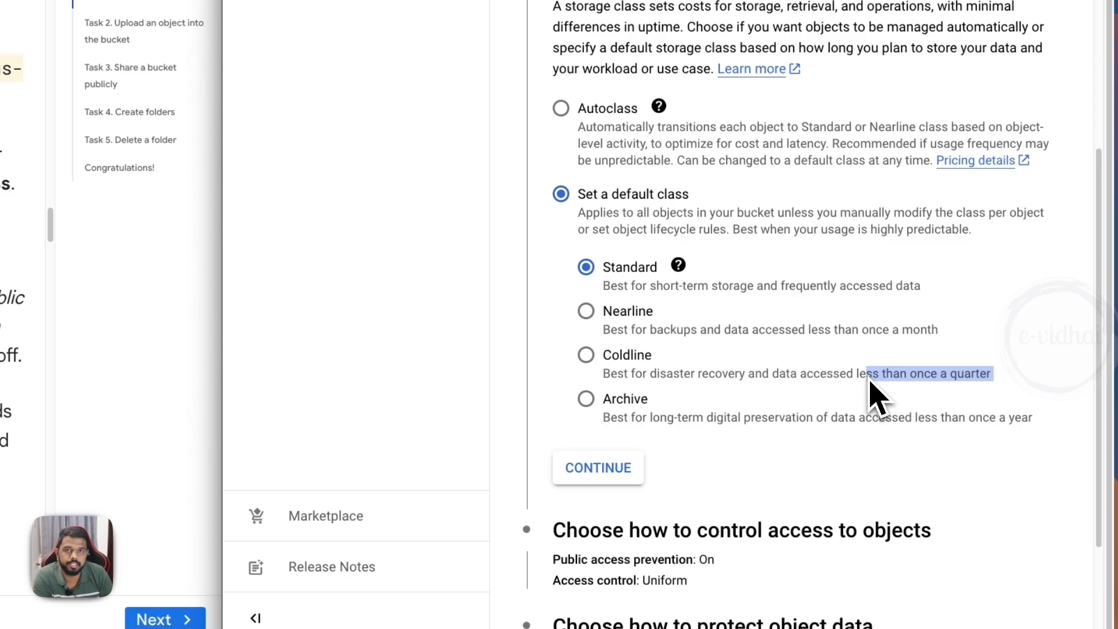
{"action": "left_click_drag", "start_coordinate": [652, 357], "coordinate": [613, 358]}
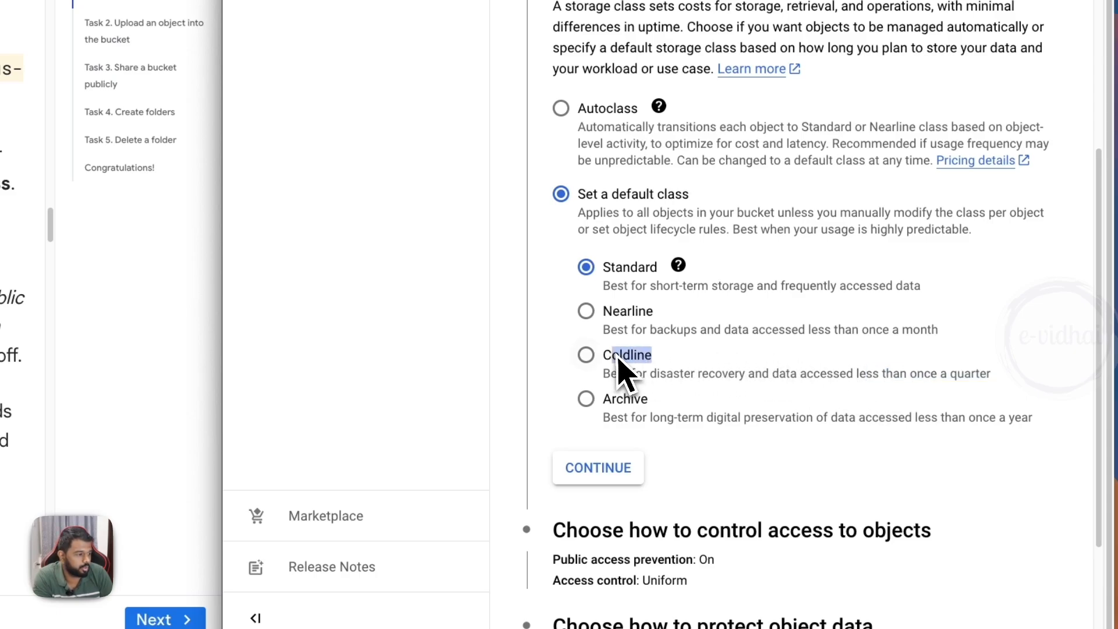
{"action": "left_click_drag", "start_coordinate": [1033, 423], "coordinate": [990, 423]}
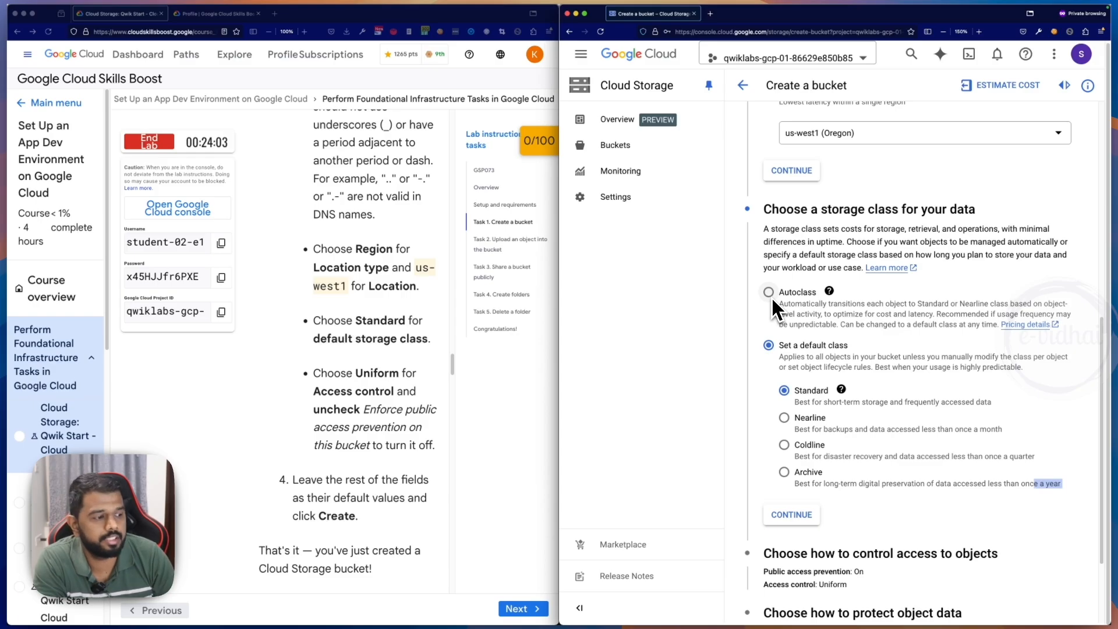
{"action": "scroll", "coordinate": [406, 449], "scroll_direction": "down", "scroll_amount": 2}
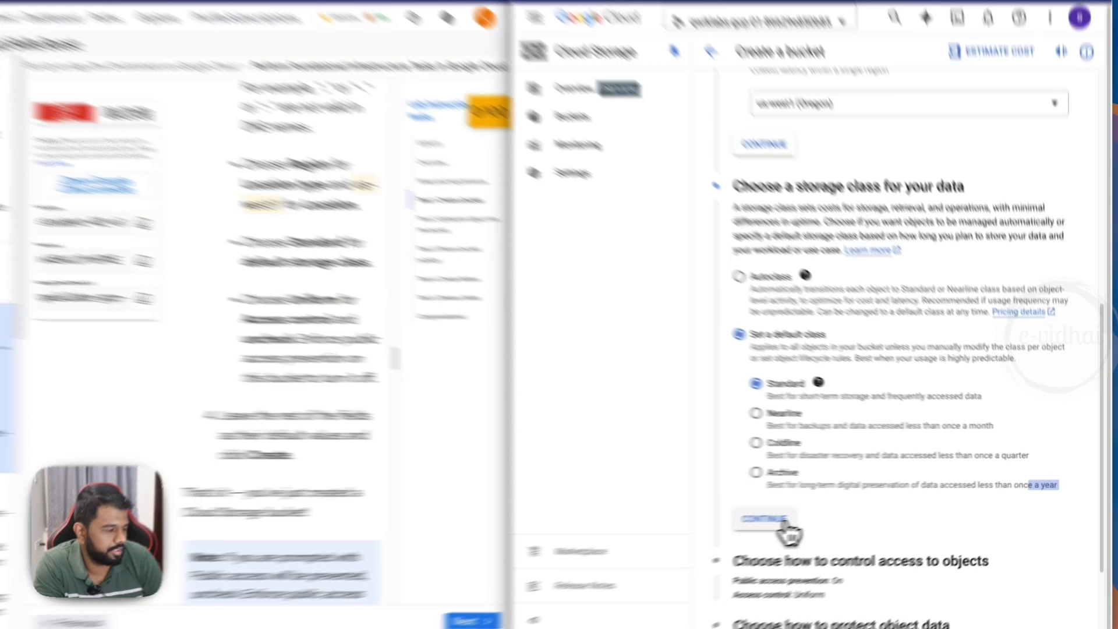
- Accept Standard as the default storage class and turn off public access prevention for the bucket, keeping Uniform access control
{"action": "left_click", "coordinate": [791, 514]}
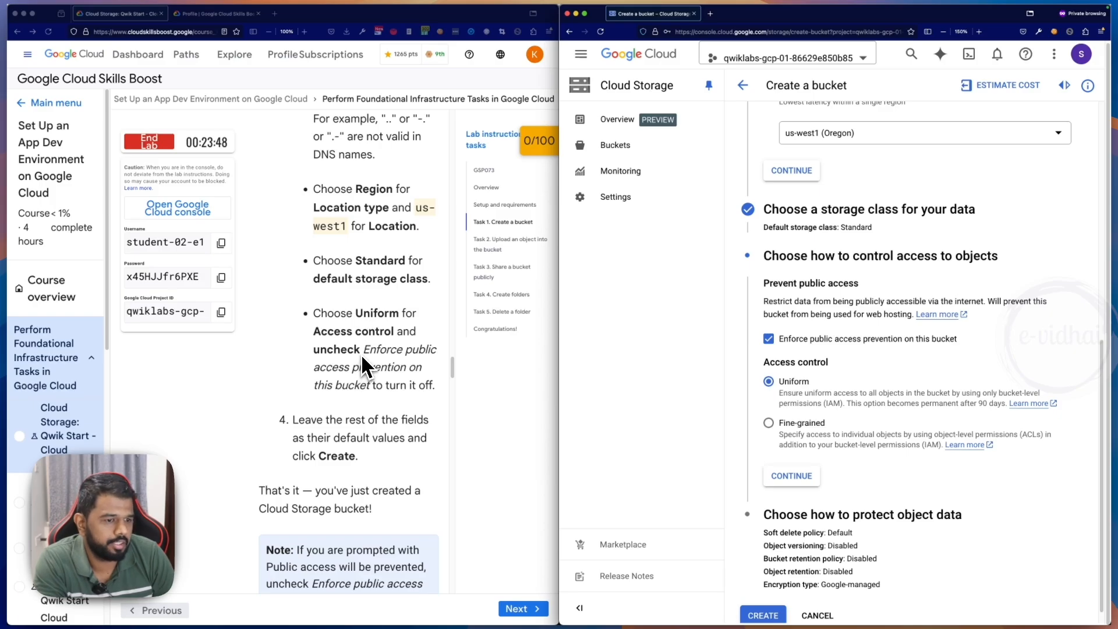
{"action": "left_click", "coordinate": [770, 339]}
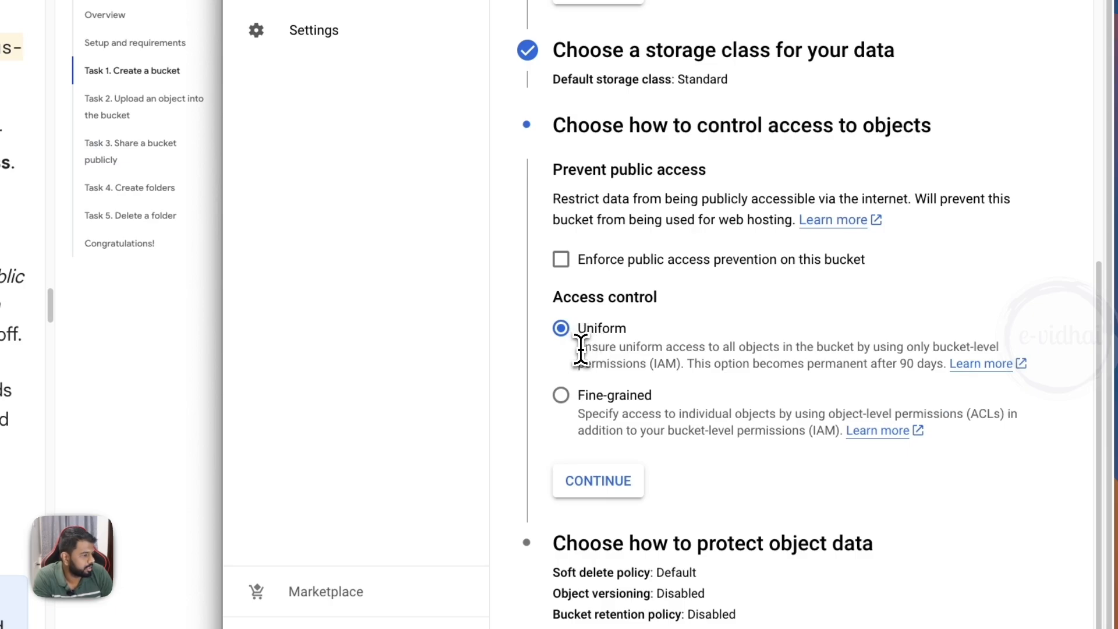
{"action": "left_click_drag", "start_coordinate": [581, 350], "coordinate": [916, 361]}
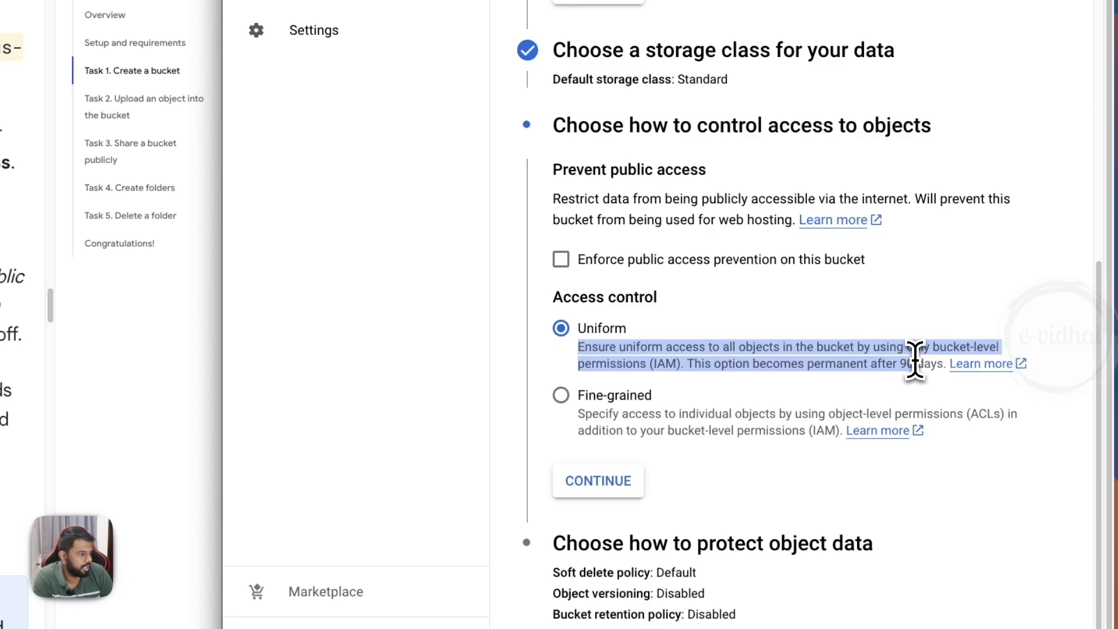
{"action": "left_click", "coordinate": [687, 362]}
{"action": "left_click_drag", "start_coordinate": [591, 364], "coordinate": [683, 364]}
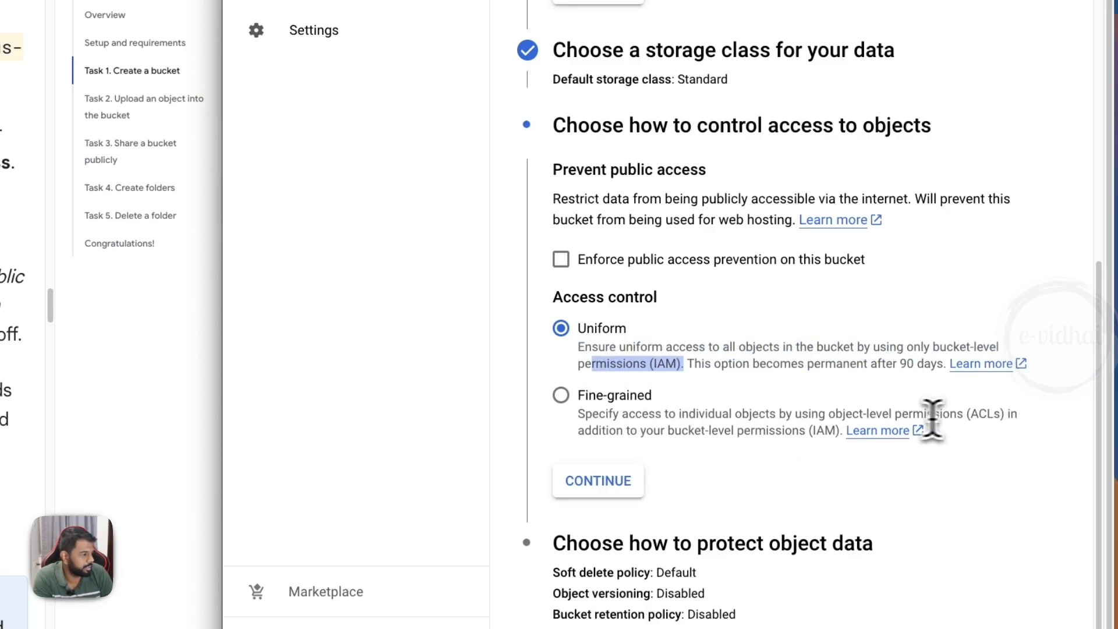
{"action": "left_click_drag", "start_coordinate": [994, 414], "coordinate": [896, 414]}
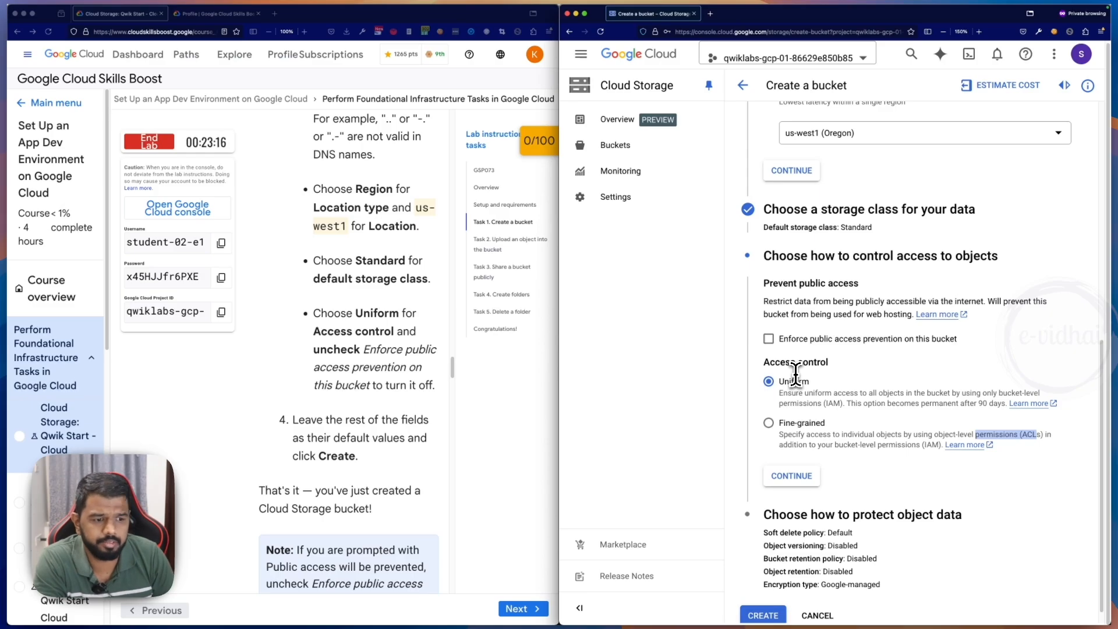
- Create the bucket, leaving the object data protection settings at their defaults
{"action": "scroll", "coordinate": [365, 437], "scroll_direction": "down", "scroll_amount": 5}
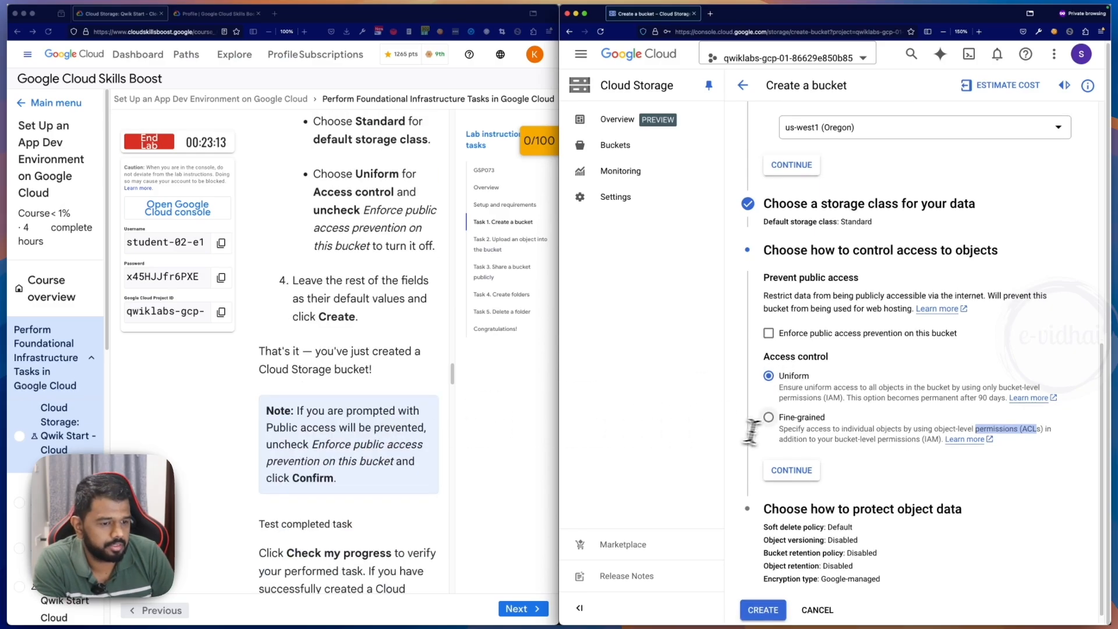
{"action": "scroll", "coordinate": [763, 423], "scroll_direction": "down", "scroll_amount": 1}
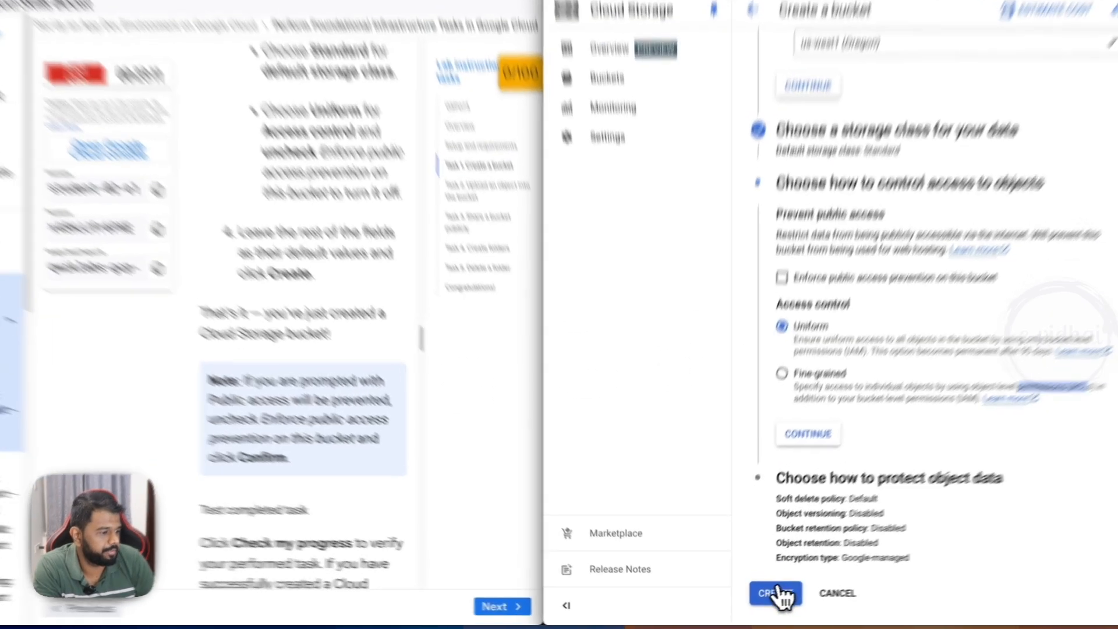
{"action": "left_click", "coordinate": [763, 597]}
- Have the lab verify progress on the Create a bucket task
{"action": "scroll", "coordinate": [3, 280], "scroll_direction": "down", "scroll_amount": 3}
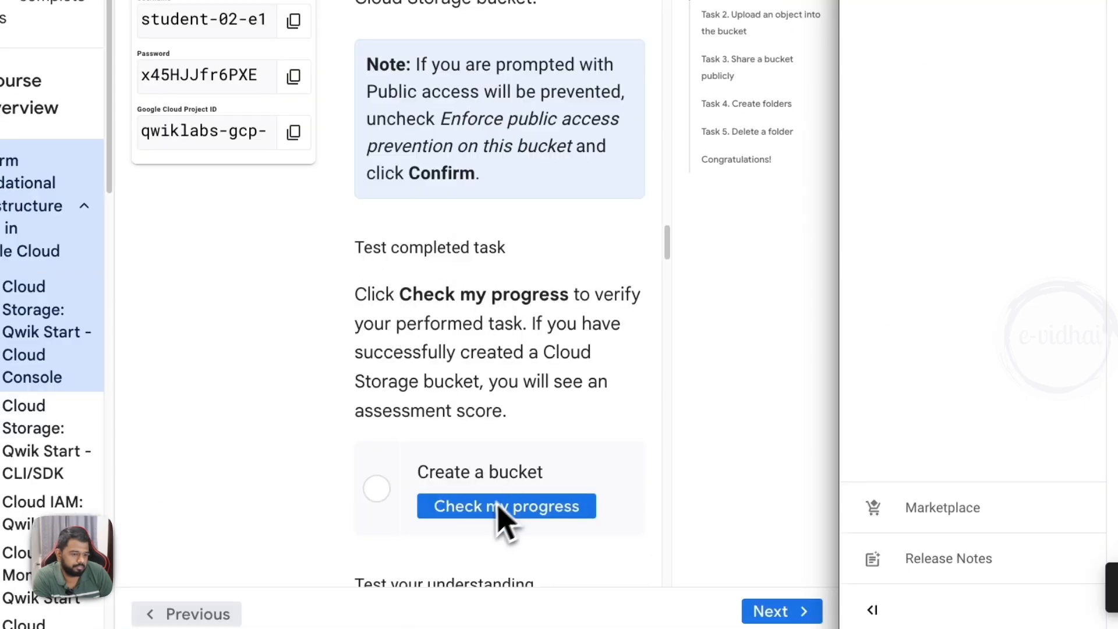
{"action": "left_click", "coordinate": [136, 507]}
{"action": "scroll", "coordinate": [209, 421], "scroll_direction": "down", "scroll_amount": 3}
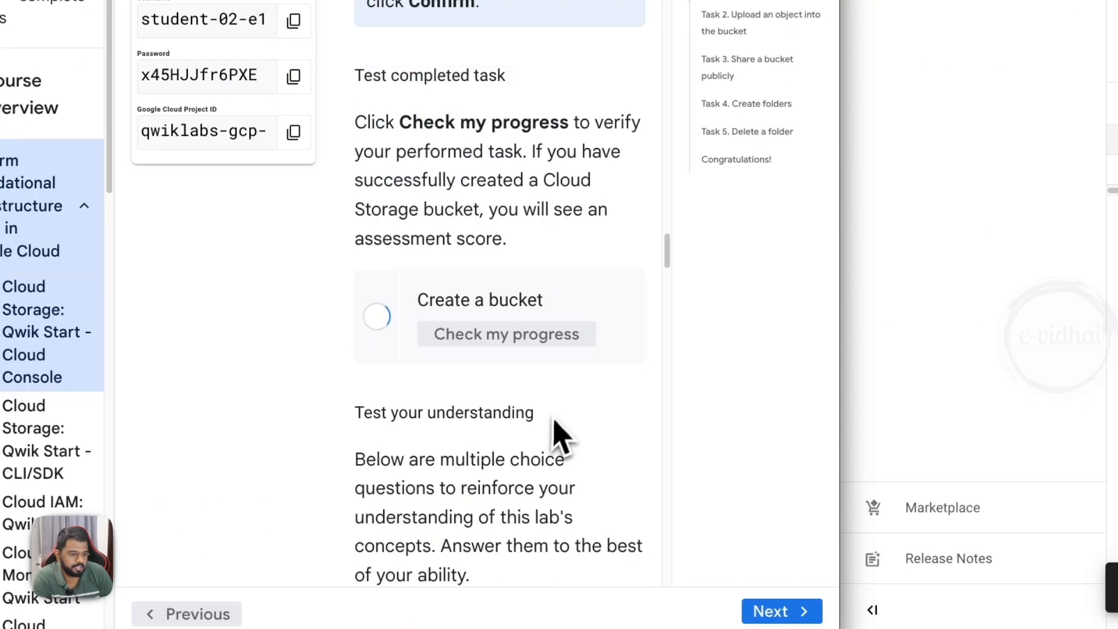
{"action": "scroll", "coordinate": [555, 414], "scroll_direction": "down", "scroll_amount": 2}
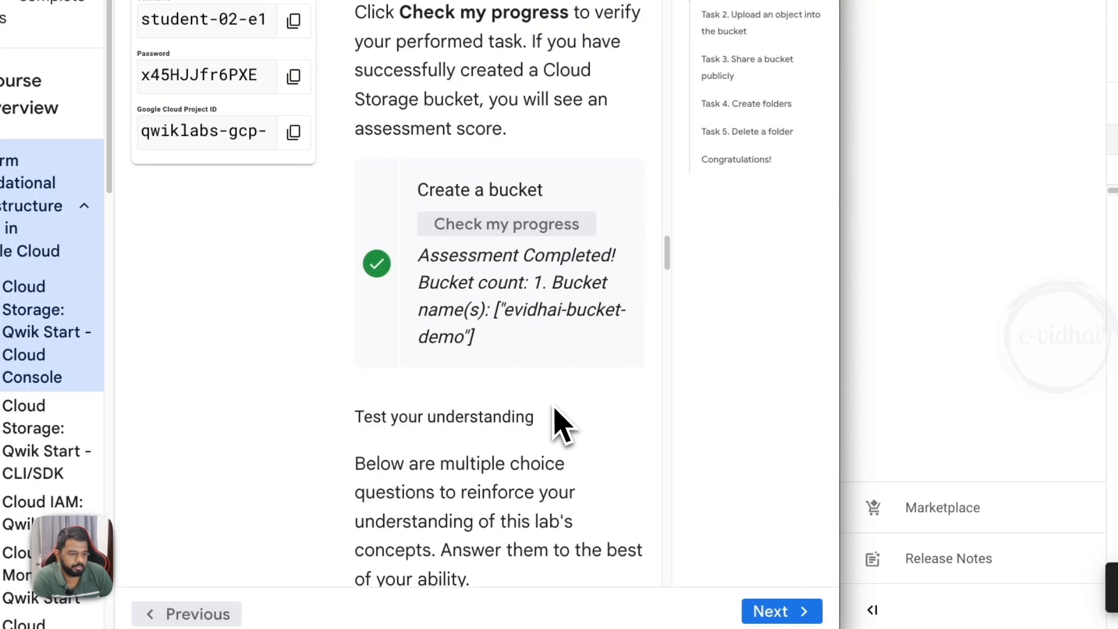
- Answer True to the quiz question on whether every bucket needs a unique name across the entire Cloud Storage namespace
{"action": "scroll", "coordinate": [555, 413], "scroll_direction": "down", "scroll_amount": 5}
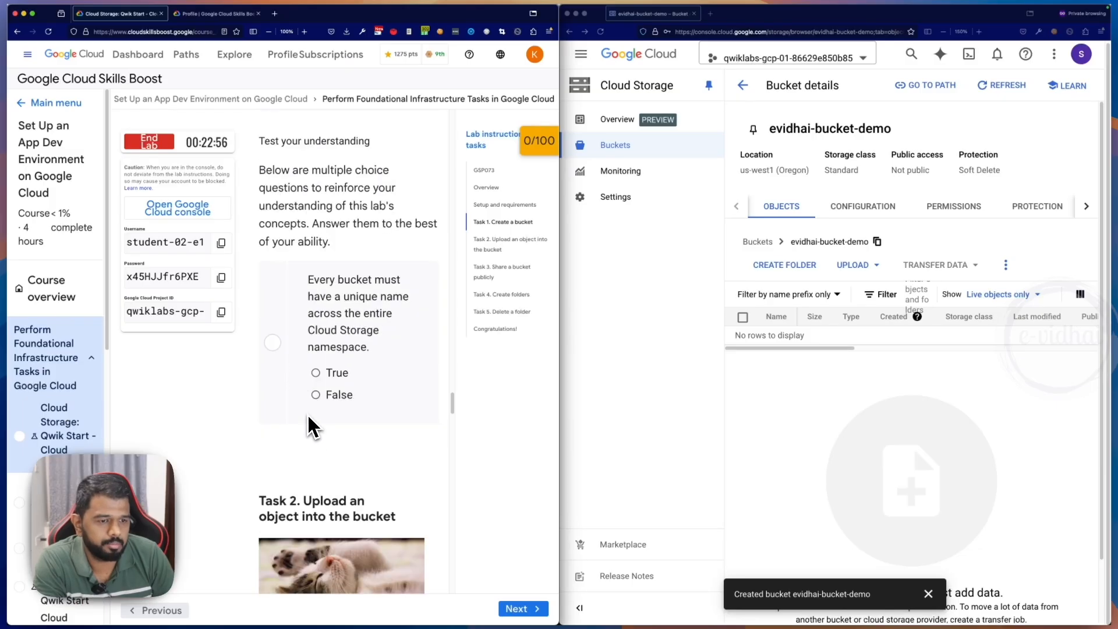
{"action": "scroll", "coordinate": [308, 425], "scroll_direction": "up", "scroll_amount": 3}
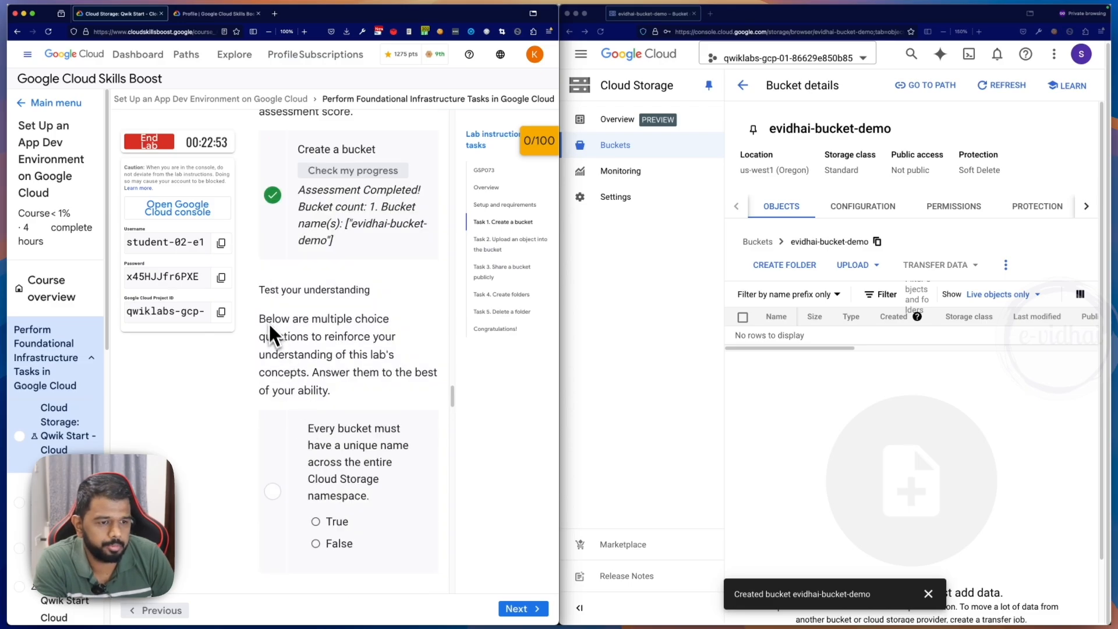
{"action": "scroll", "coordinate": [357, 350], "scroll_direction": "down", "scroll_amount": 2}
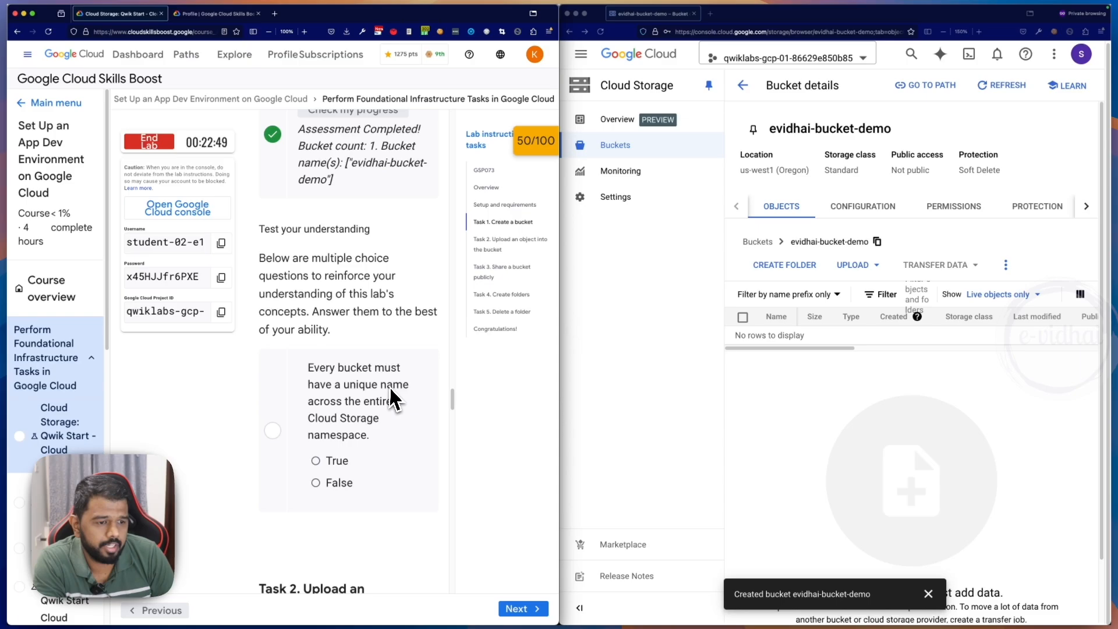
{"action": "left_click", "coordinate": [336, 461]}
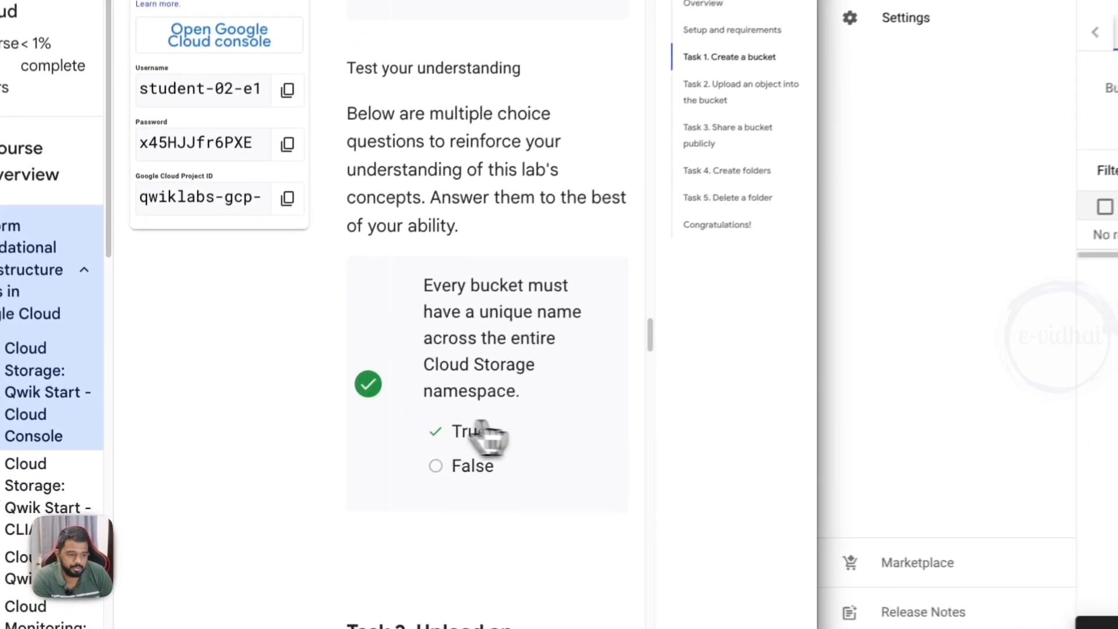
- Save the kitten image from the Task 2 instructions to the Desktop as kitten.png
{"action": "scroll", "coordinate": [308, 384], "scroll_direction": "down", "scroll_amount": 5}
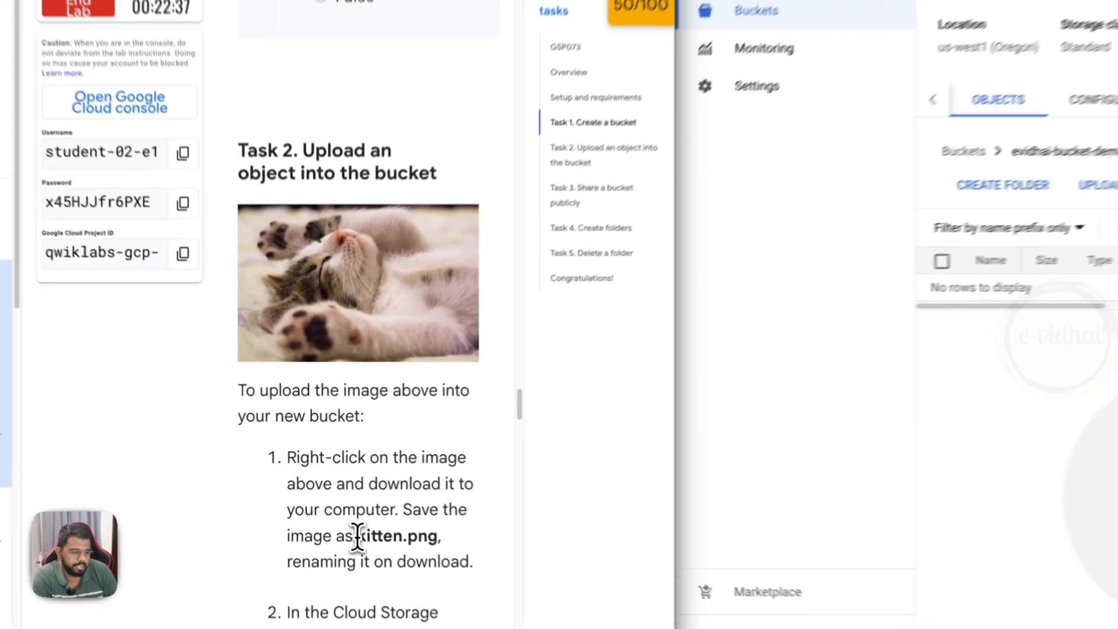
{"action": "left_click_drag", "start_coordinate": [340, 512], "coordinate": [403, 523]}
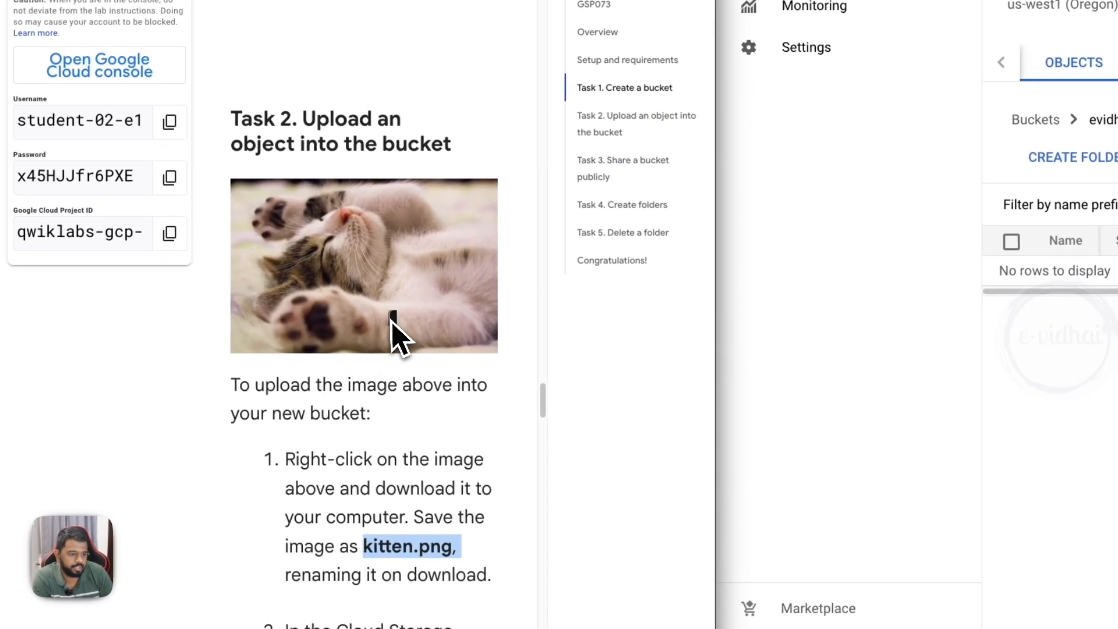
{"action": "right_click", "coordinate": [392, 320]}
{"action": "left_click", "coordinate": [400, 334]}
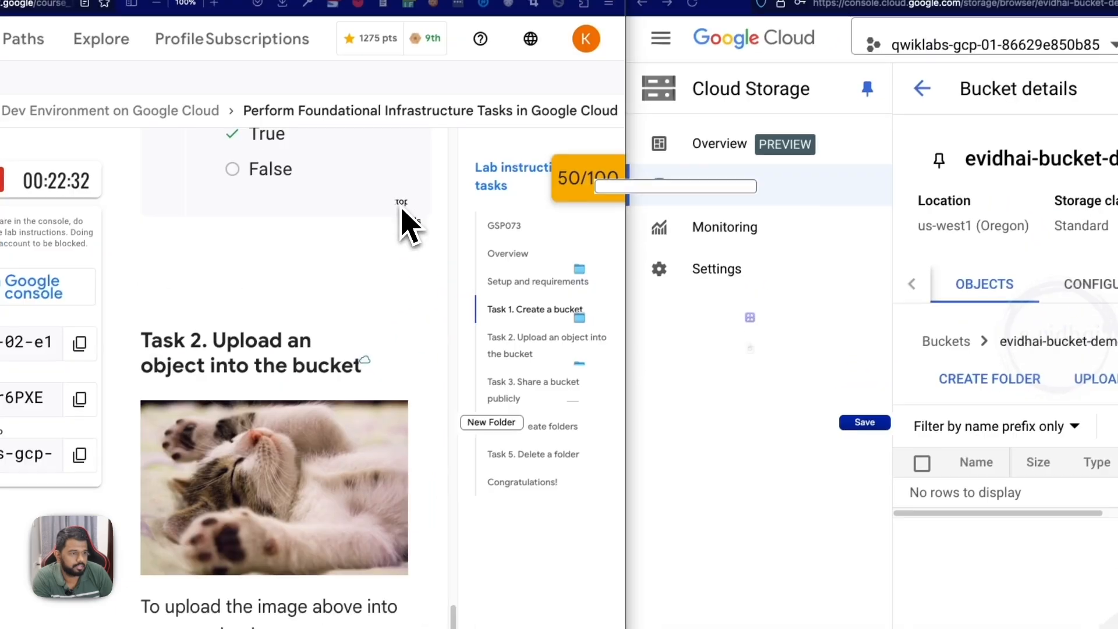
{"action": "type", "text": "k"}
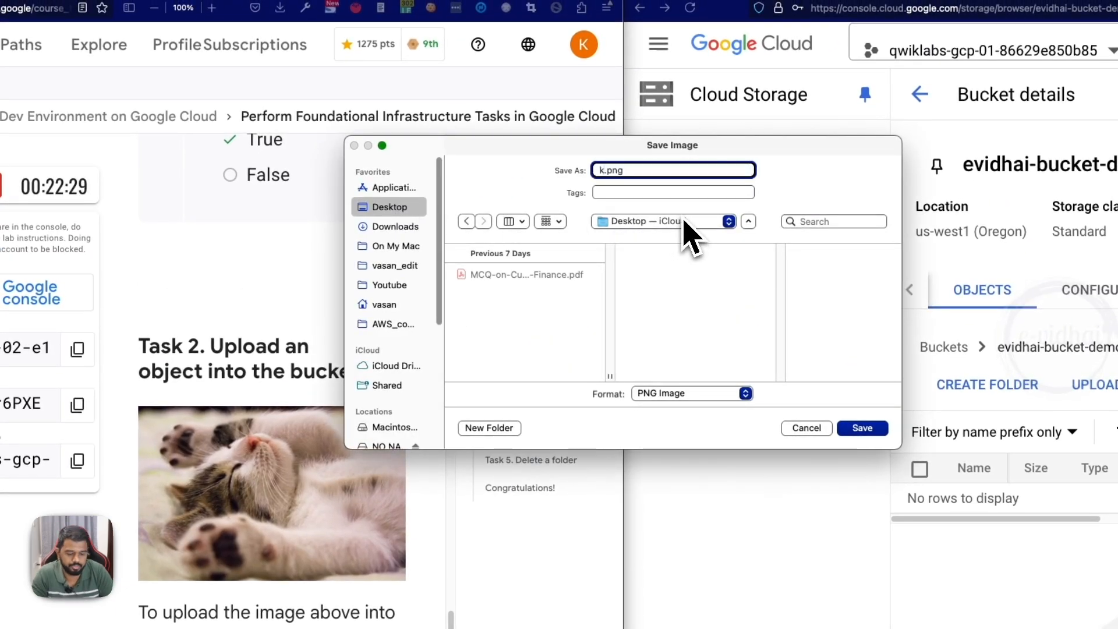
{"action": "type", "text": "itten"}
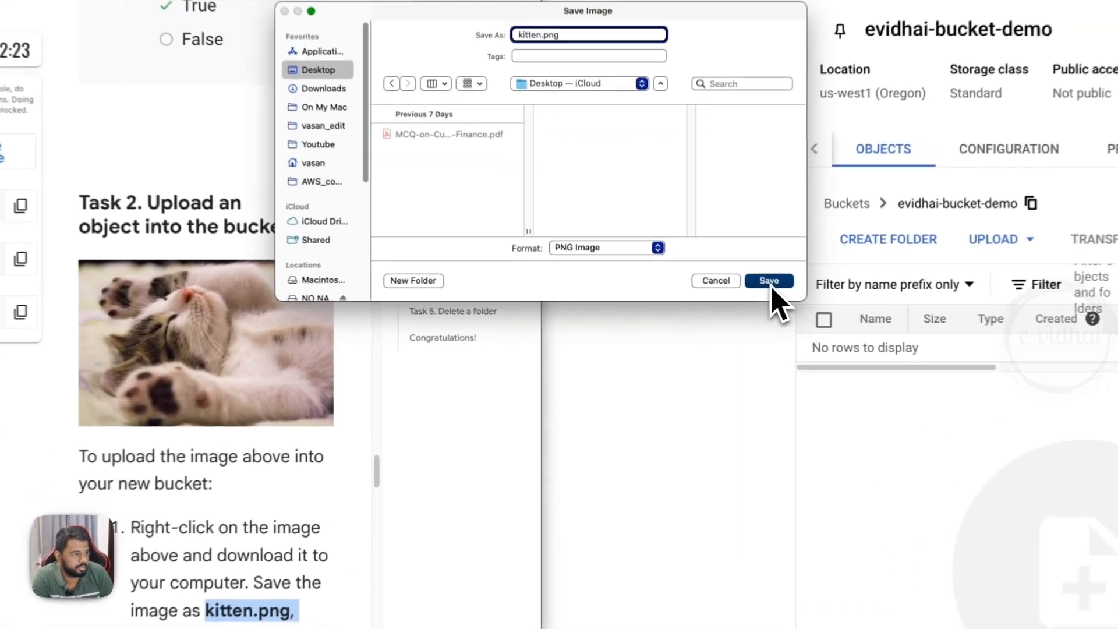
{"action": "left_click", "coordinate": [708, 293]}
- Upload kitten.png from the Desktop to evidhai-bucket-demo
{"action": "scroll", "coordinate": [431, 330], "scroll_direction": "down", "scroll_amount": 3}
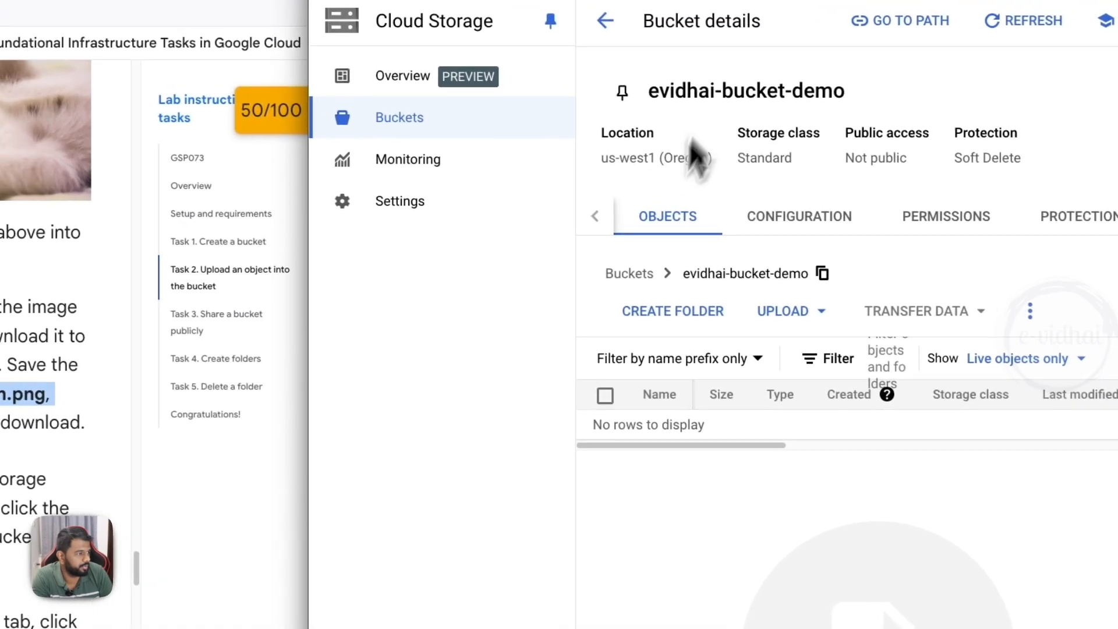
{"action": "left_click", "coordinate": [396, 137]}
{"action": "left_click", "coordinate": [725, 393]}
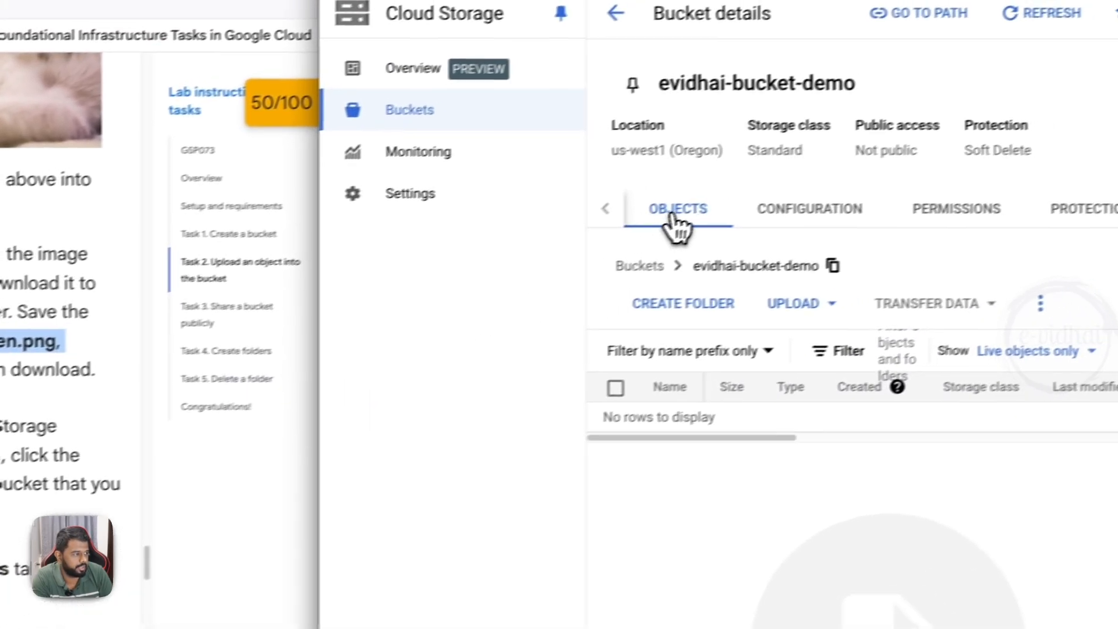
{"action": "left_click", "coordinate": [760, 315]}
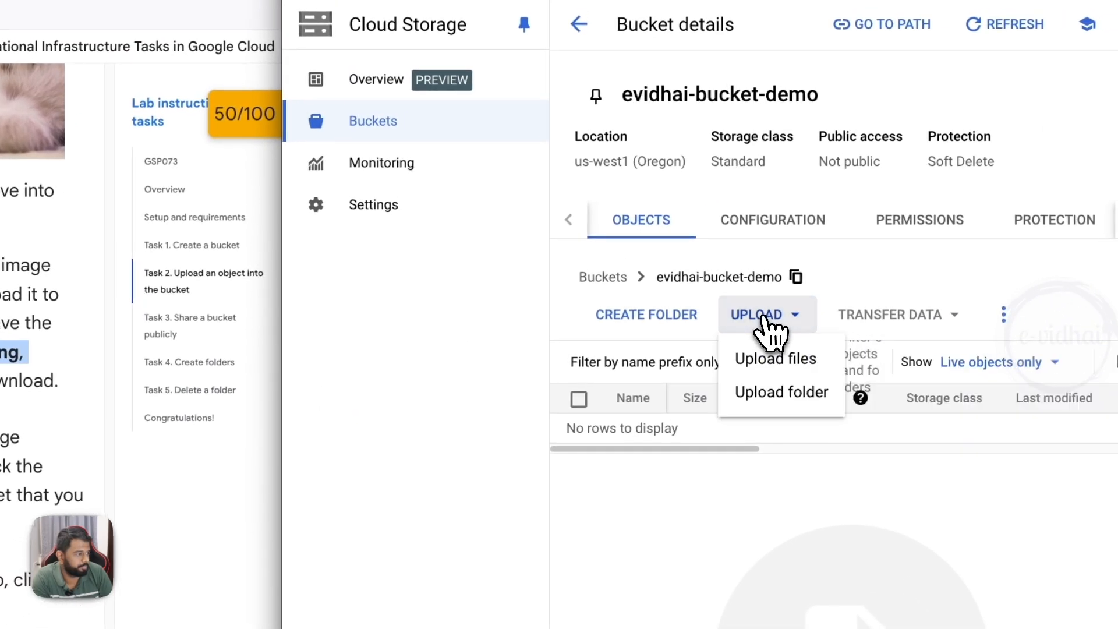
{"action": "left_click", "coordinate": [776, 359]}
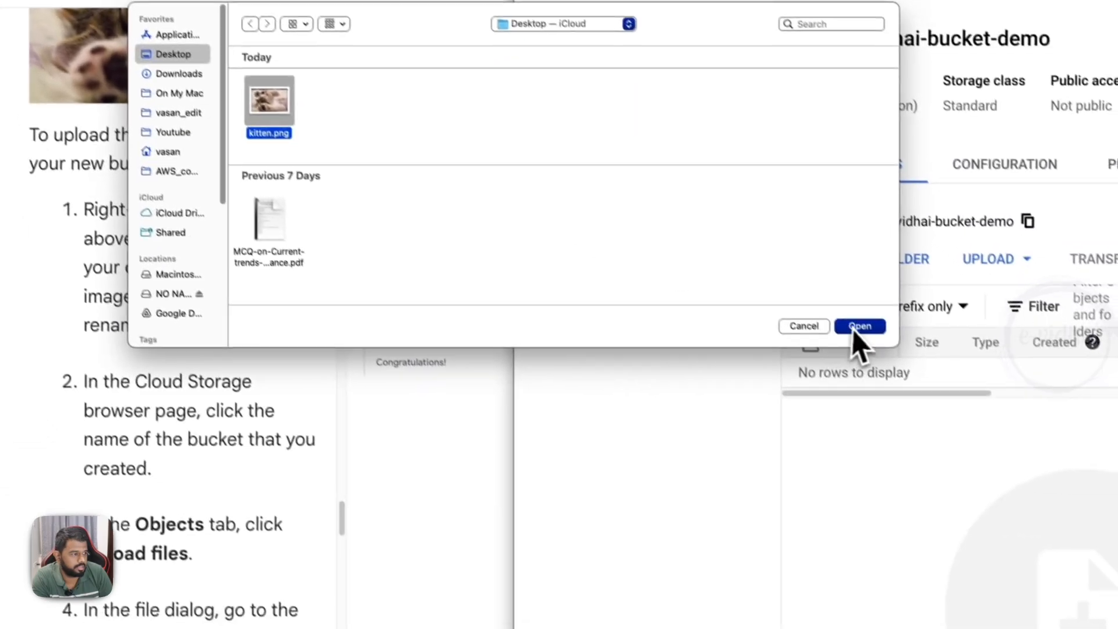
{"action": "left_click", "coordinate": [629, 382]}
- Have the lab verify progress on uploading kitten.png into the bucket
{"action": "scroll", "coordinate": [337, 287], "scroll_direction": "down", "scroll_amount": 3}
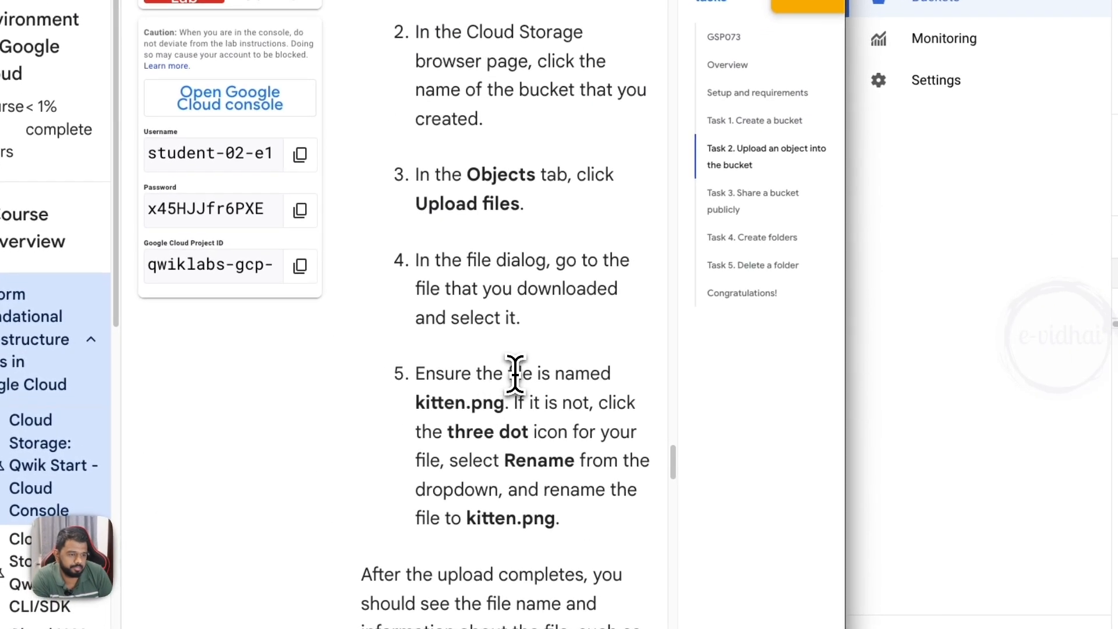
{"action": "scroll", "coordinate": [411, 390], "scroll_direction": "down", "scroll_amount": 5}
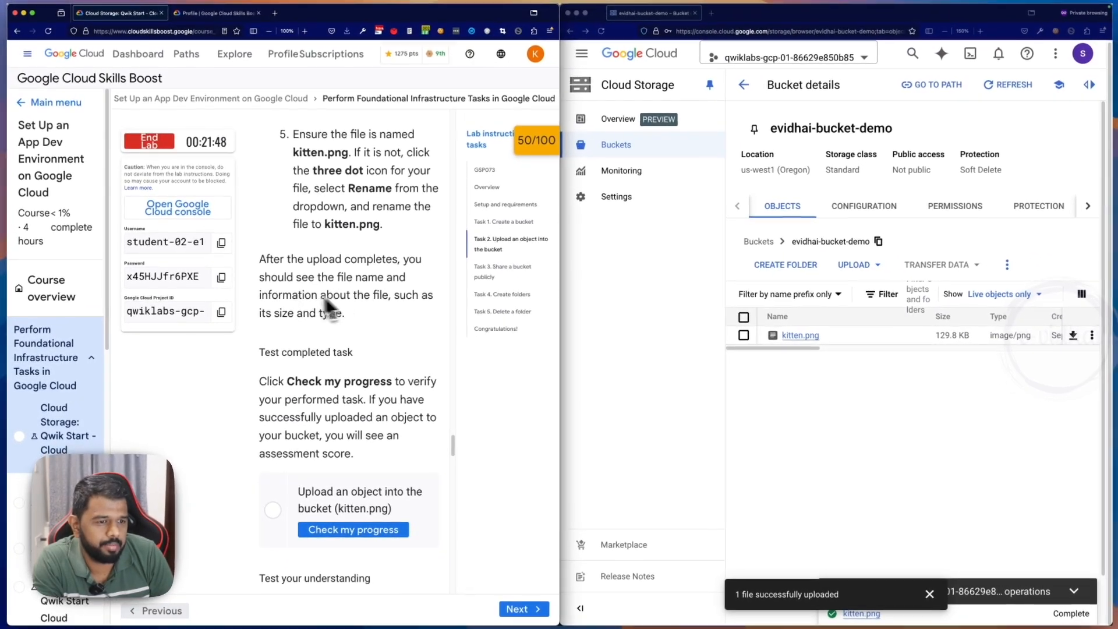
{"action": "scroll", "coordinate": [352, 336], "scroll_direction": "down", "scroll_amount": 1}
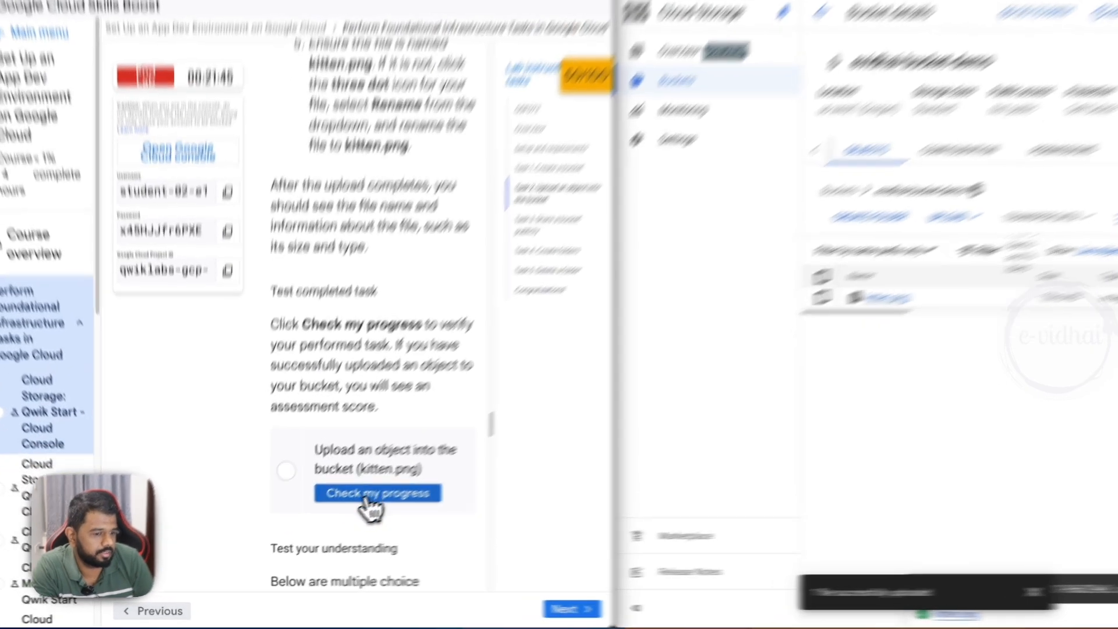
{"action": "left_click", "coordinate": [349, 507]}
- Answer True to the quiz question on whether object names must be unique only within a given bucket
{"action": "scroll", "coordinate": [391, 428], "scroll_direction": "down", "scroll_amount": 3}
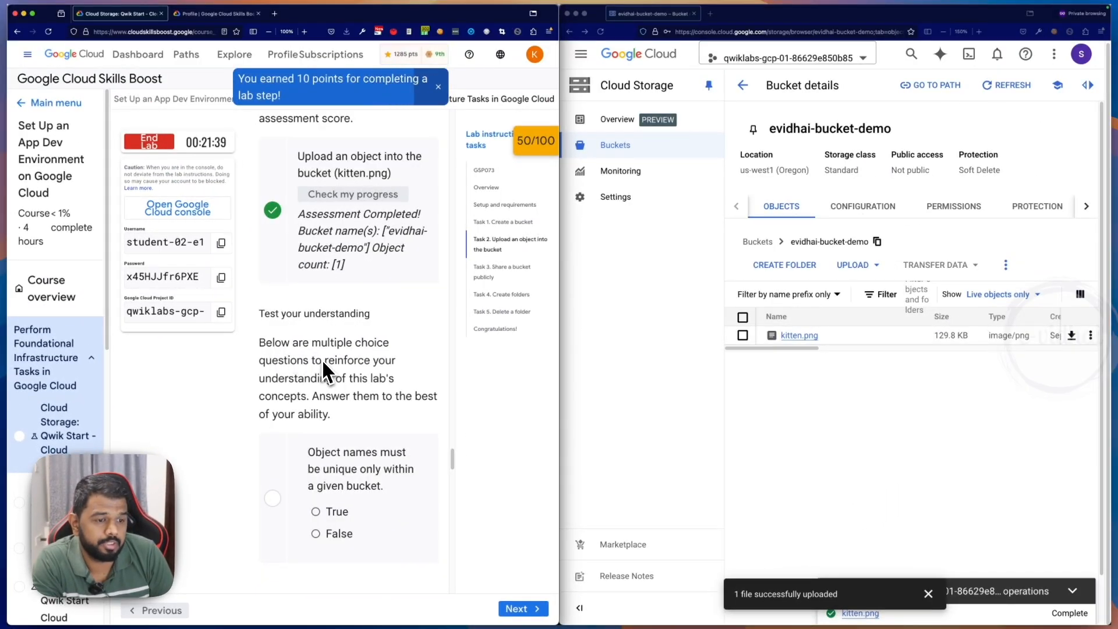
{"action": "scroll", "coordinate": [318, 372], "scroll_direction": "down", "scroll_amount": 1}
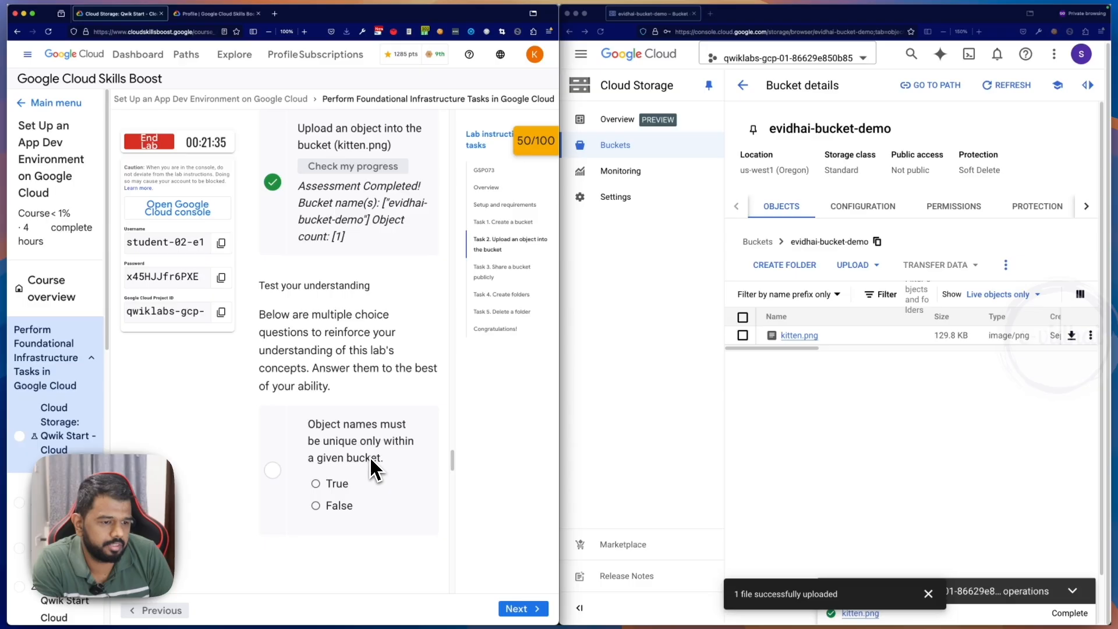
{"action": "left_click", "coordinate": [323, 484]}
- Read the Task 3 instructions on sharing a bucket publicly and open the permissions of evidhai-bucket-demo
{"action": "scroll", "coordinate": [381, 452], "scroll_direction": "down", "scroll_amount": 3}
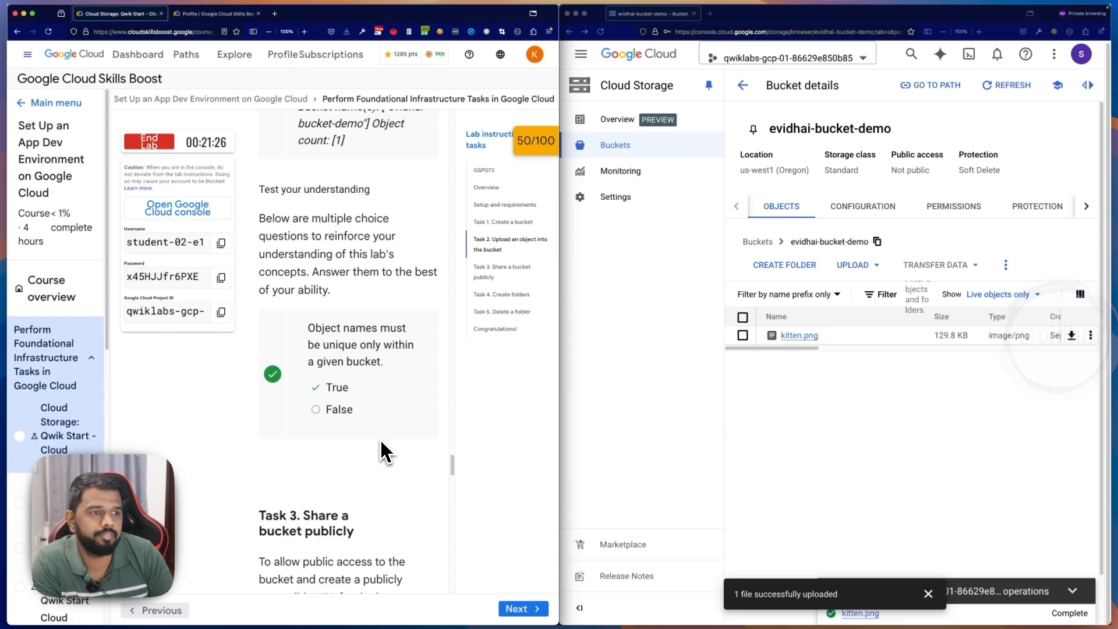
{"action": "scroll", "coordinate": [382, 444], "scroll_direction": "down", "scroll_amount": 3}
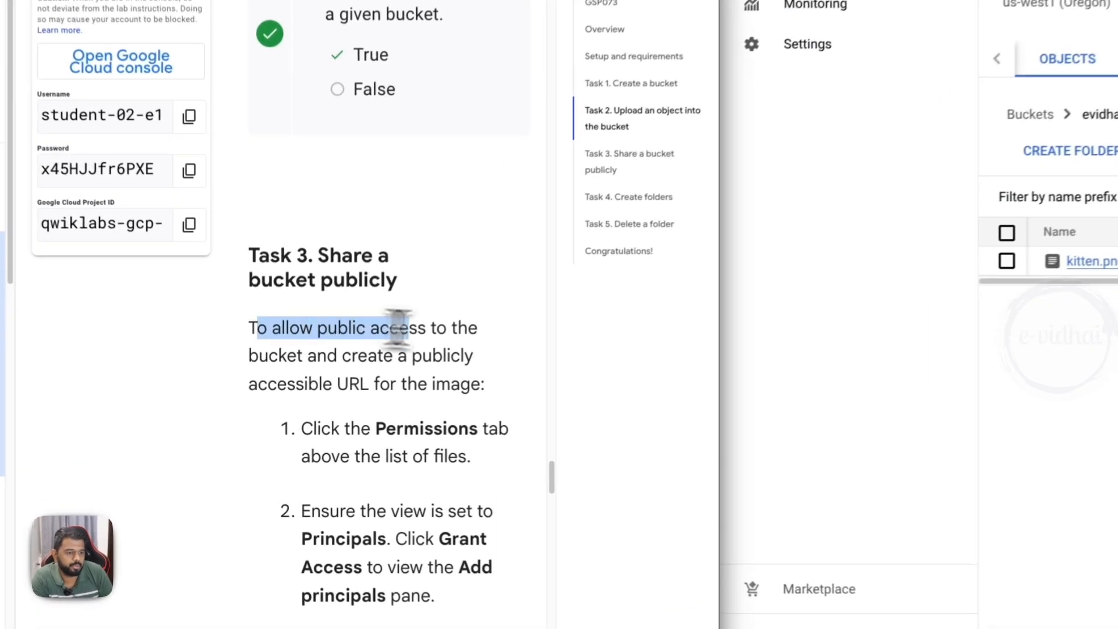
{"action": "left_click_drag", "start_coordinate": [398, 328], "coordinate": [466, 381]}
{"action": "scroll", "coordinate": [475, 386], "scroll_direction": "down", "scroll_amount": 1}
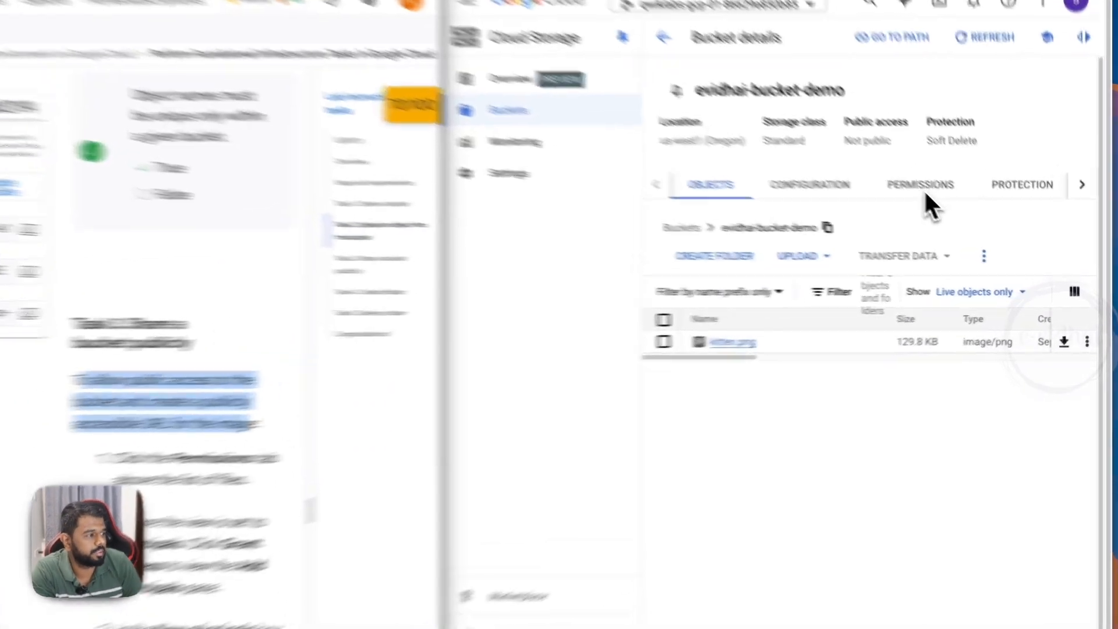
{"action": "left_click", "coordinate": [955, 207]}
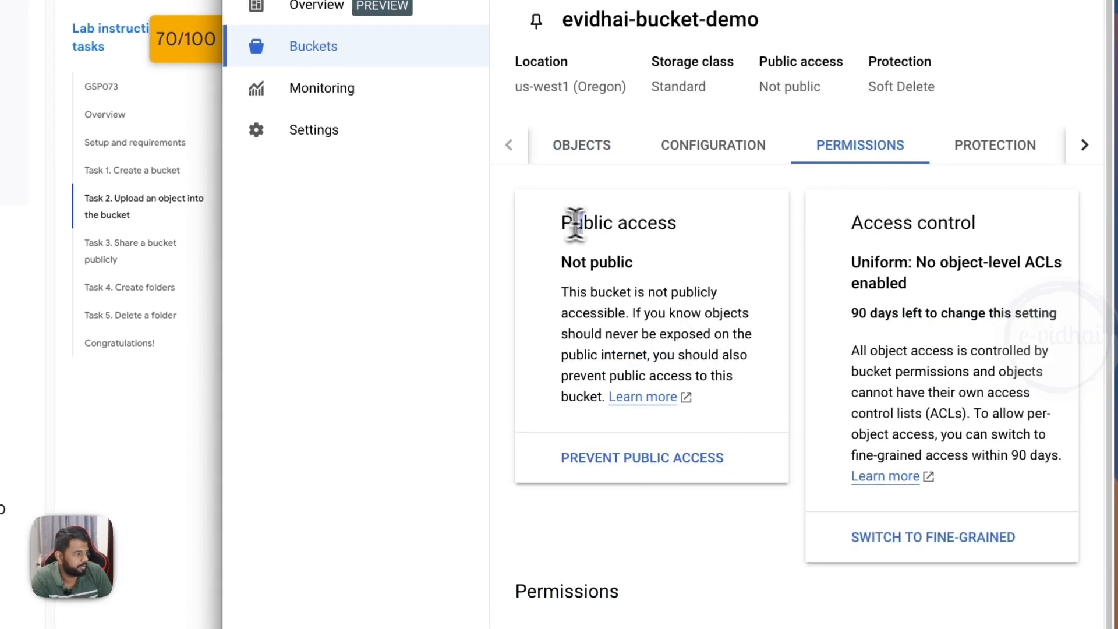
- Start granting access to evidhai-bucket-demo and add allUsers as the only new principal
{"action": "scroll", "coordinate": [644, 300], "scroll_direction": "down", "scroll_amount": 5}
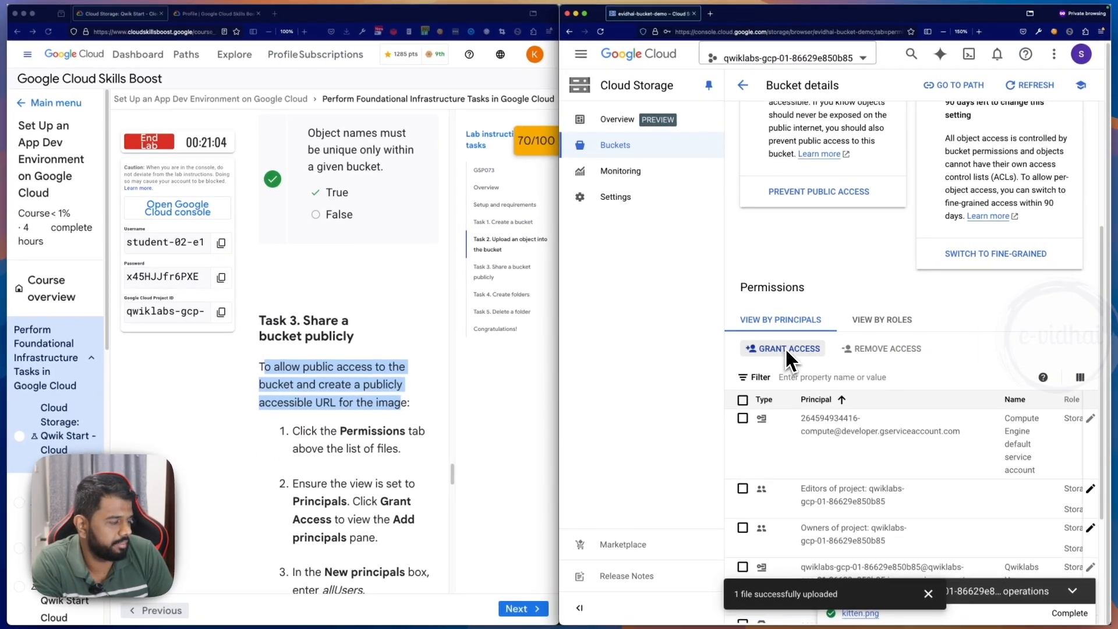
{"action": "scroll", "coordinate": [470, 409], "scroll_direction": "down", "scroll_amount": 2}
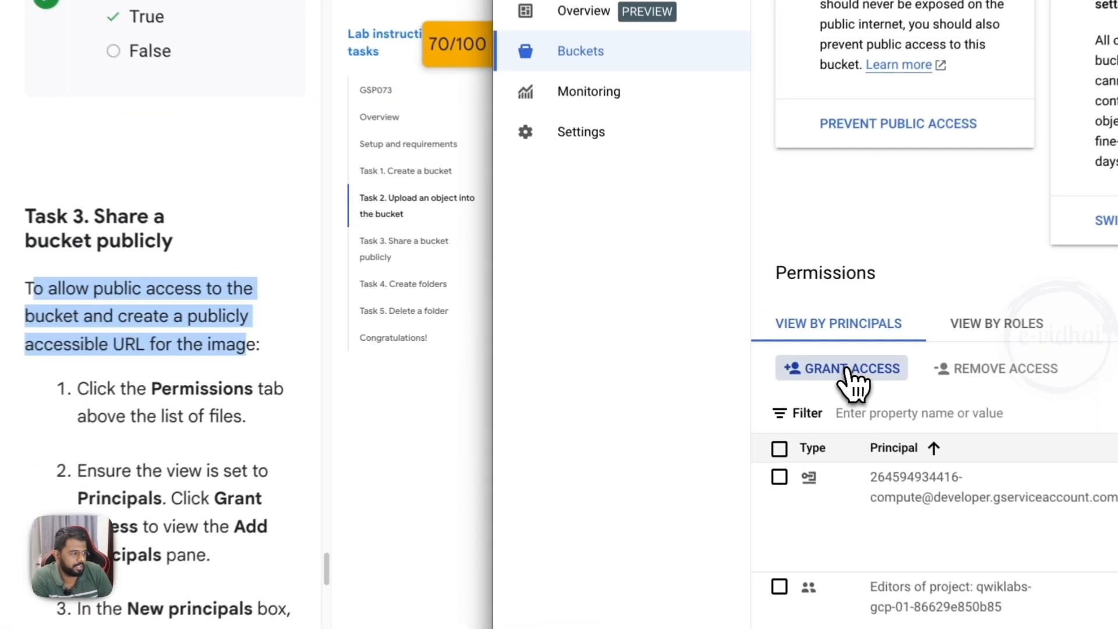
{"action": "left_click", "coordinate": [783, 348]}
{"action": "scroll", "coordinate": [259, 450], "scroll_direction": "down", "scroll_amount": 1}
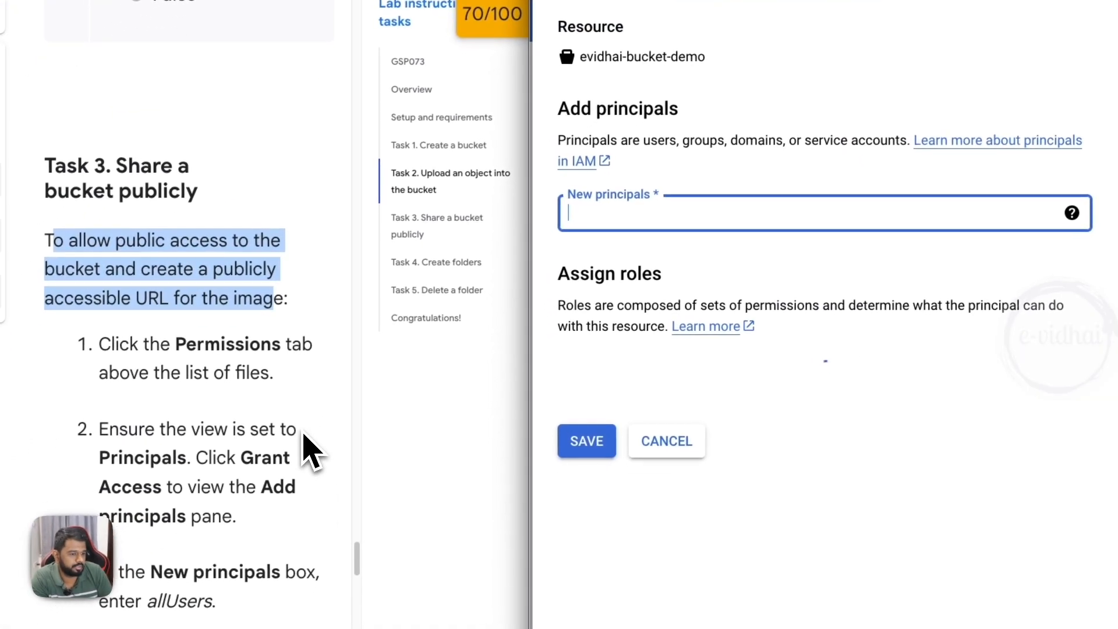
{"action": "scroll", "coordinate": [259, 449], "scroll_direction": "down", "scroll_amount": 1}
{"action": "type", "text": "all"}
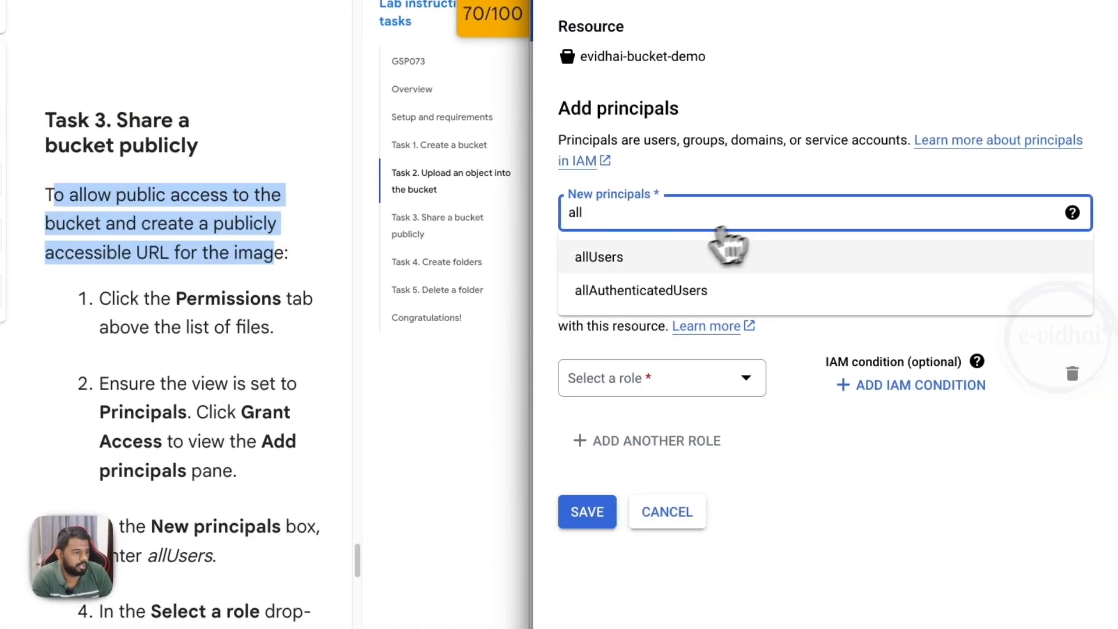
{"action": "left_click", "coordinate": [644, 260]}
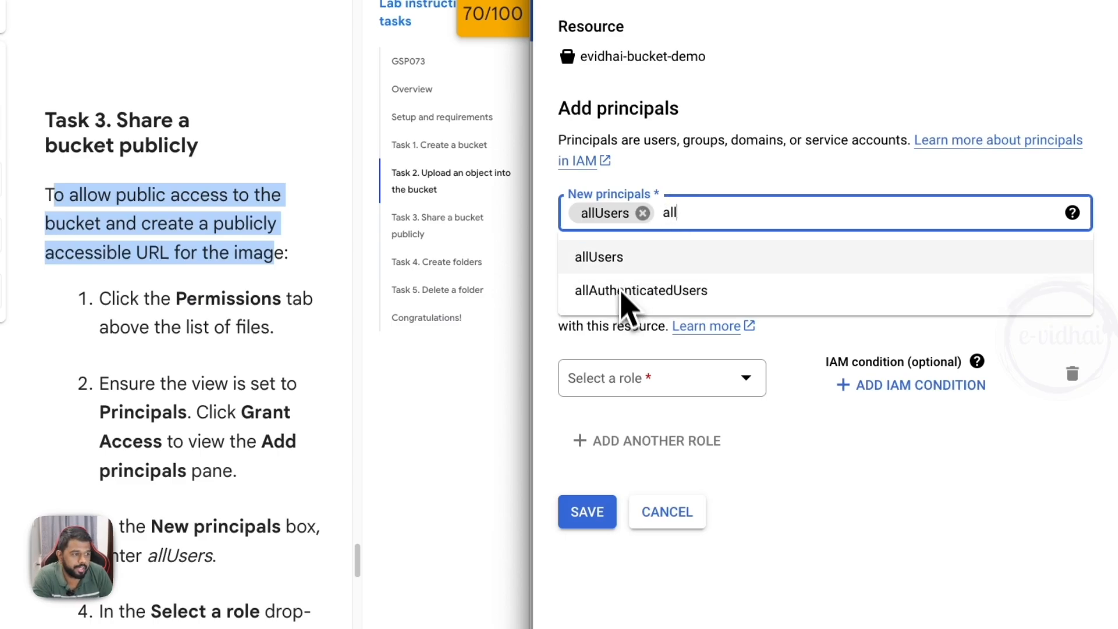
{"action": "key", "text": "BackSpace"}
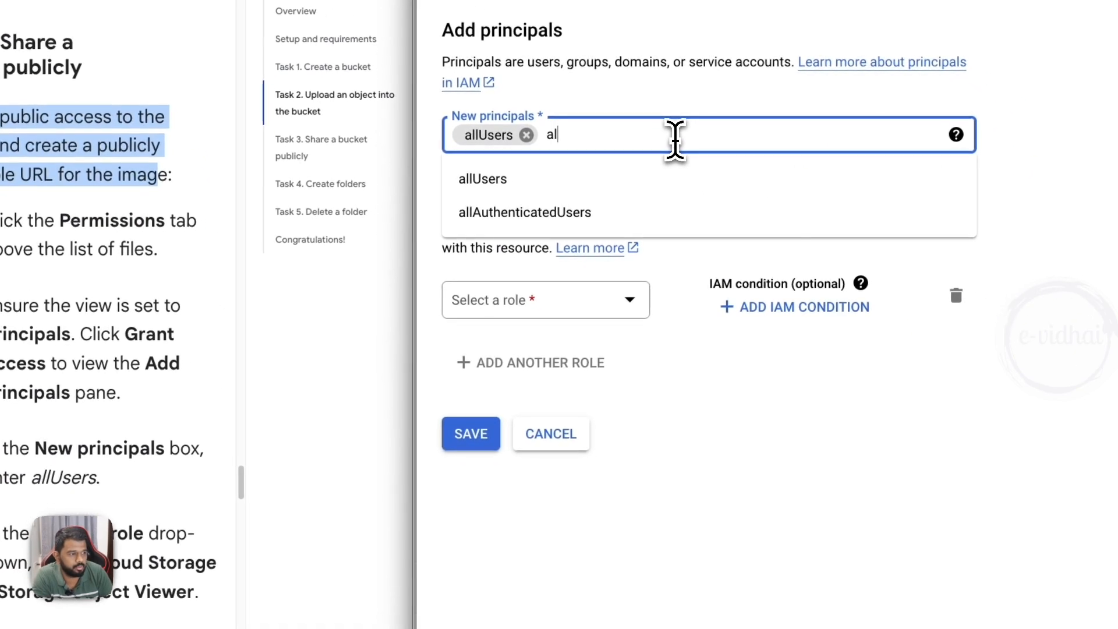
{"action": "key", "text": "BackSpace"}
{"action": "left_click", "coordinate": [600, 329]}
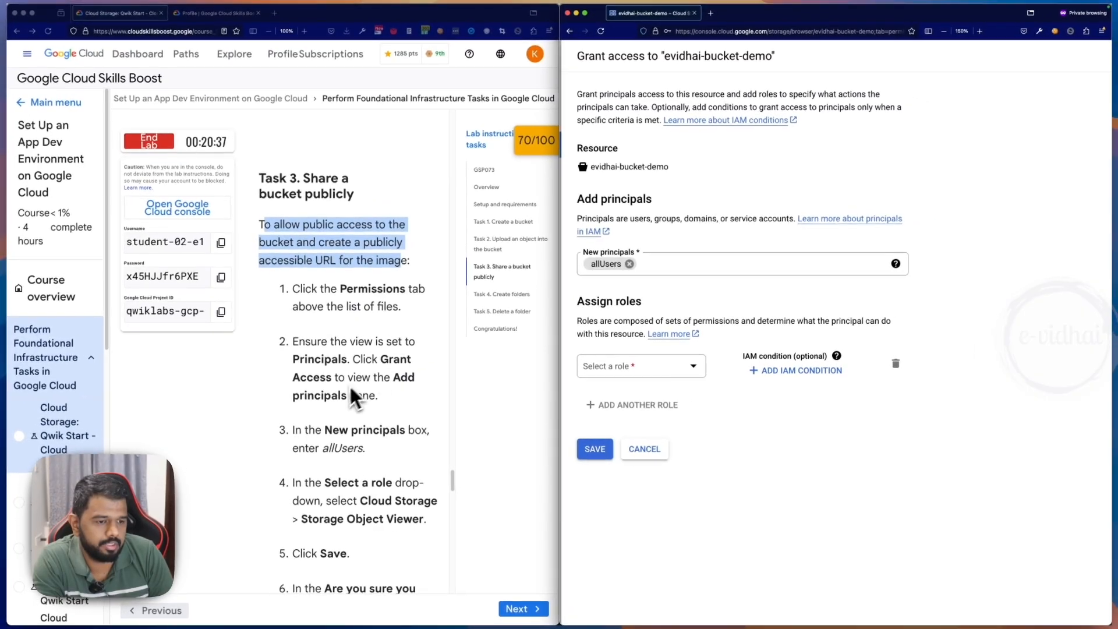
- Assign allUsers the Cloud Storage role Storage Object Viewer, then save the grant and allow public access to the bucket
{"action": "scroll", "coordinate": [344, 446], "scroll_direction": "down", "scroll_amount": 1}
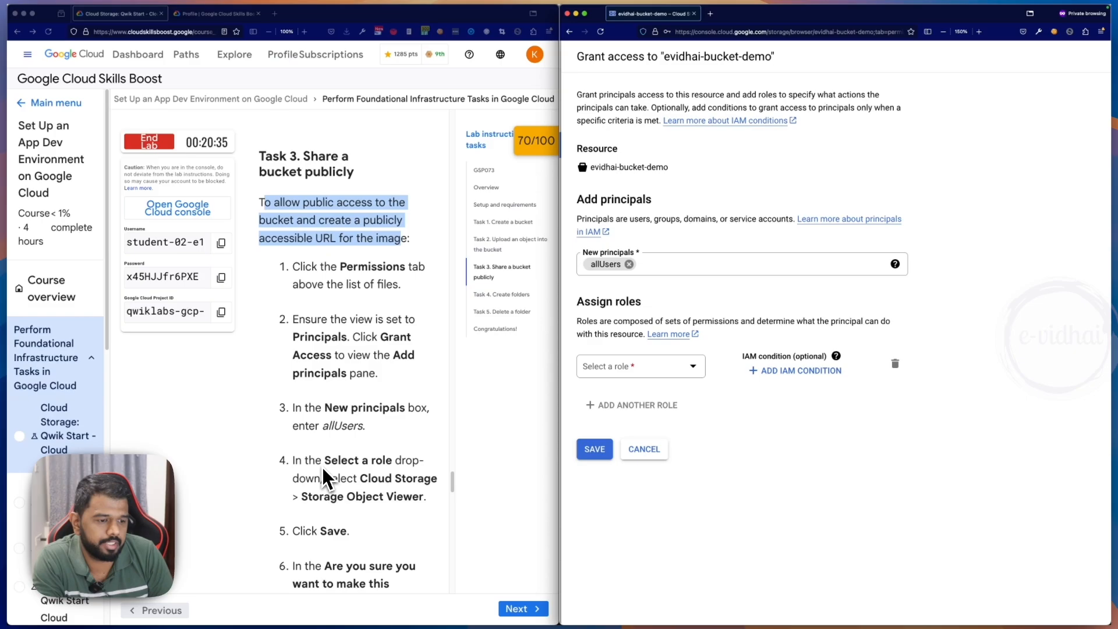
{"action": "scroll", "coordinate": [337, 466], "scroll_direction": "down", "scroll_amount": 1}
{"action": "left_click", "coordinate": [640, 366]}
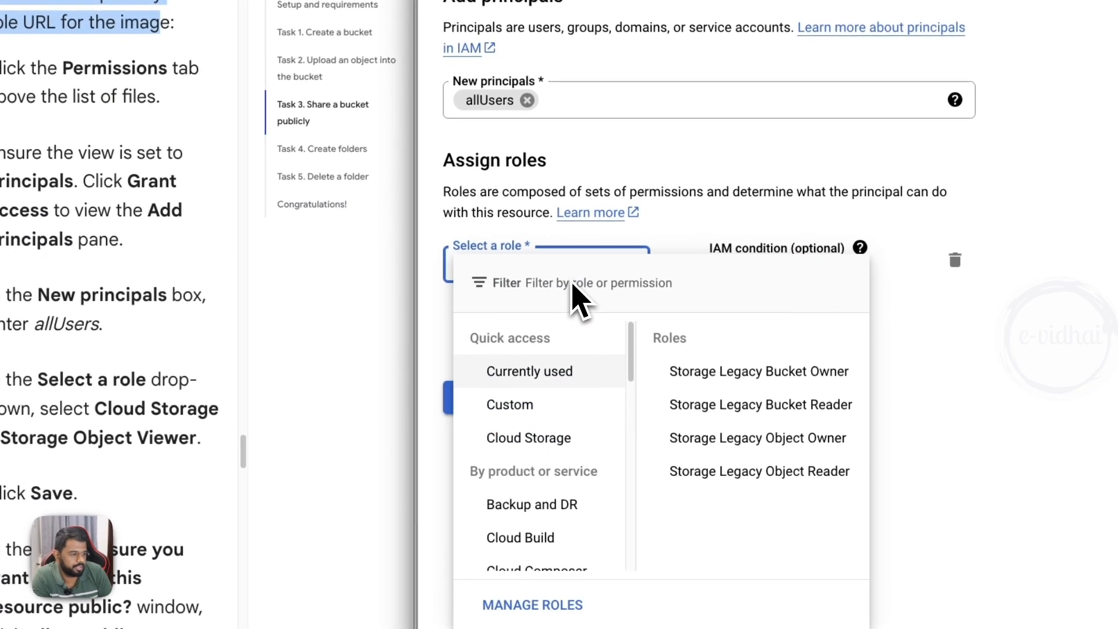
{"action": "mouse_move", "coordinate": [562, 447]}
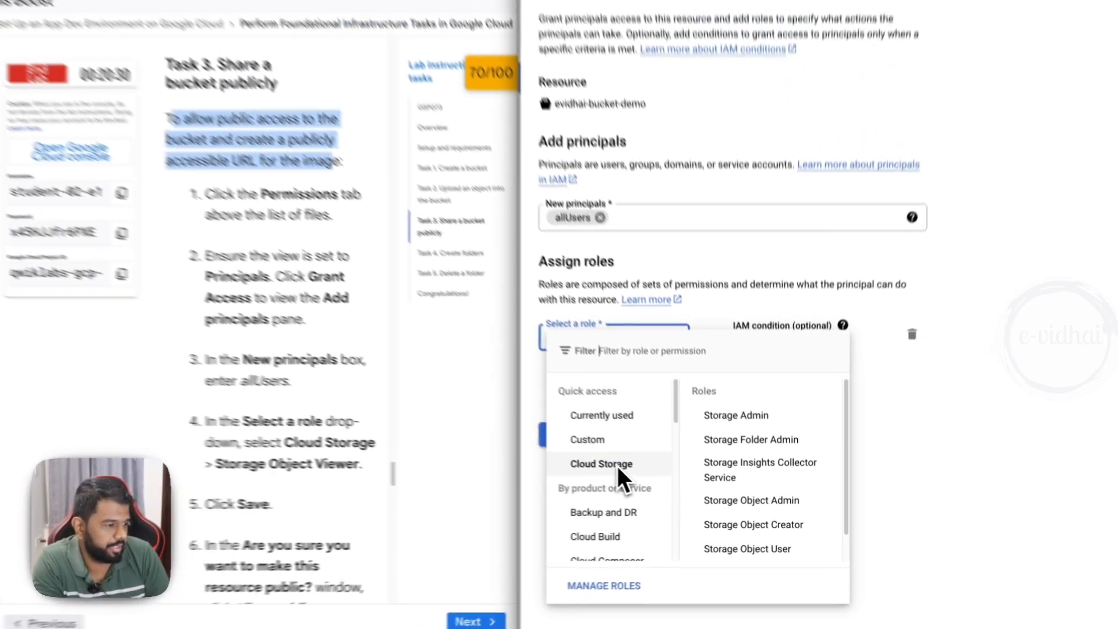
{"action": "scroll", "coordinate": [733, 447], "scroll_direction": "down", "scroll_amount": 1}
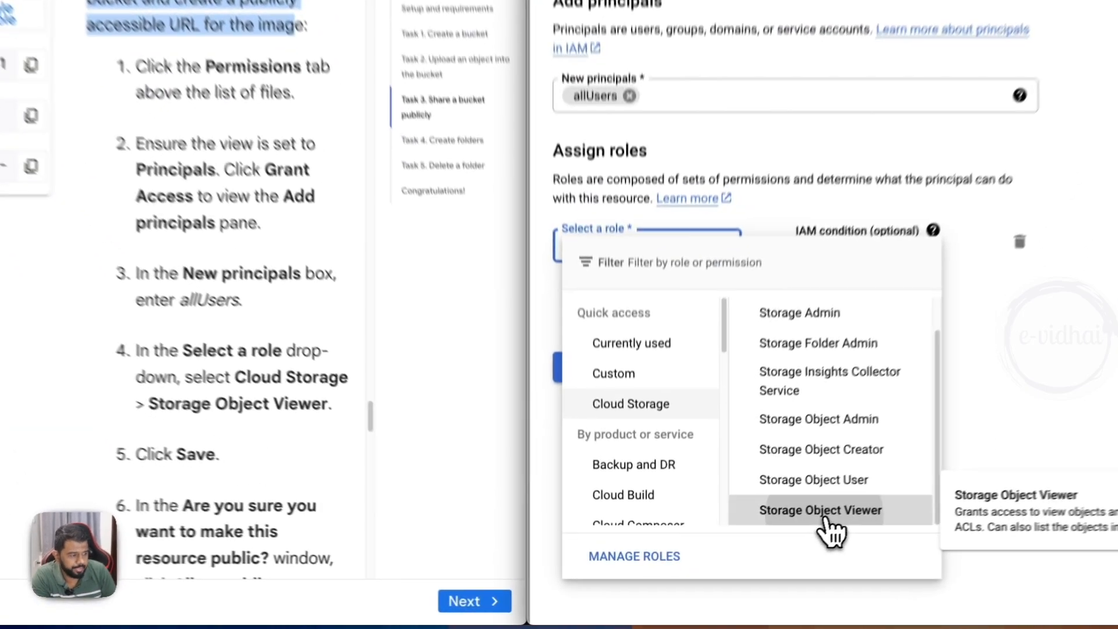
{"action": "left_click", "coordinate": [763, 548]}
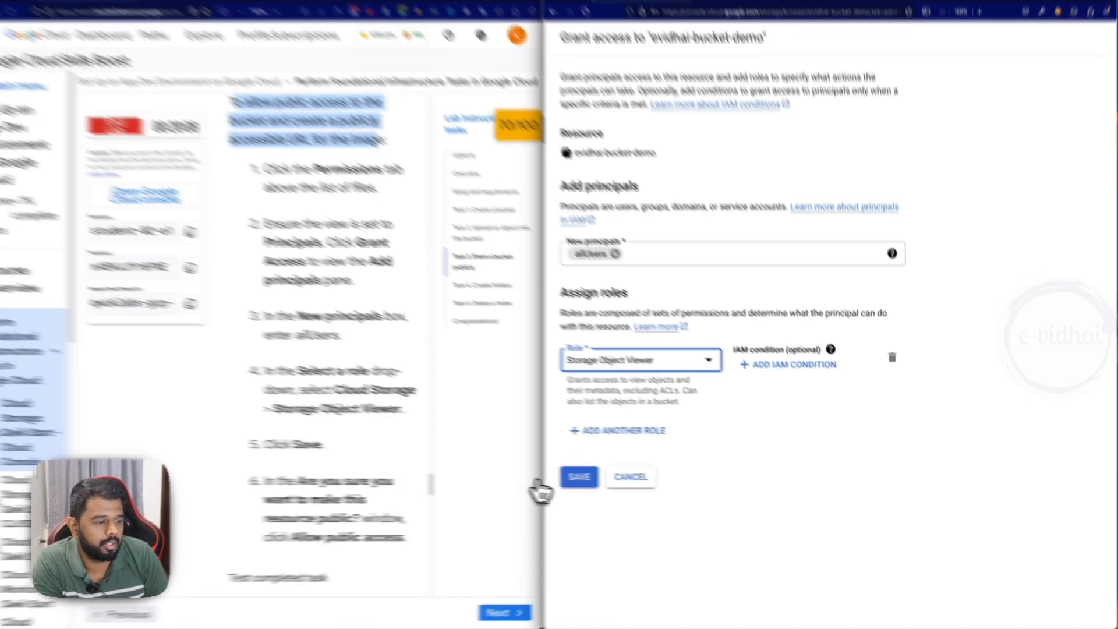
{"action": "left_click", "coordinate": [595, 478]}
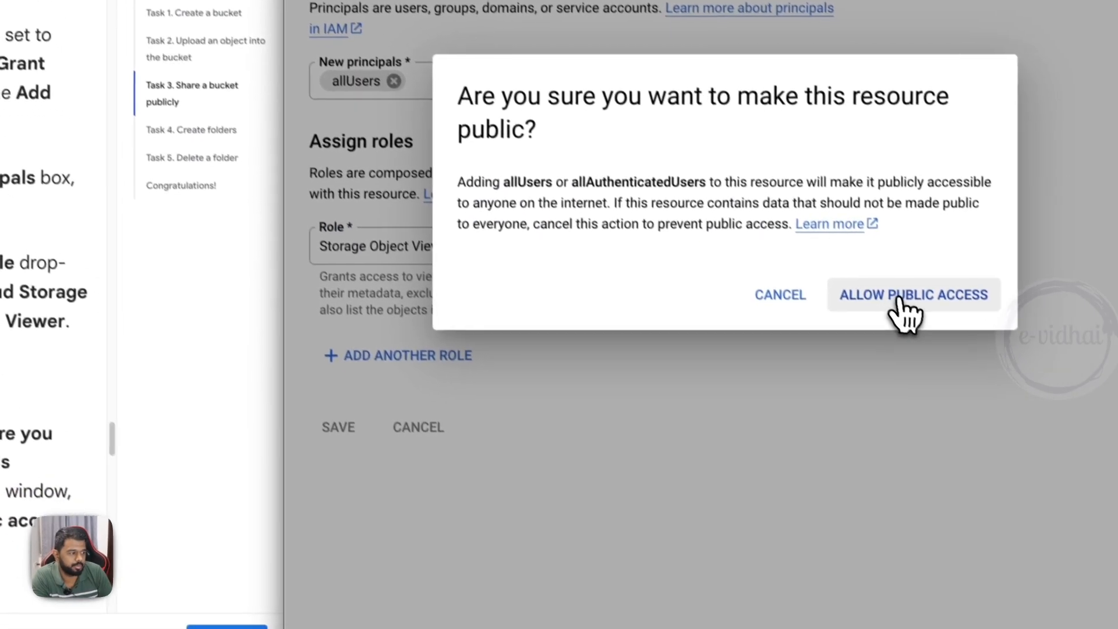
{"action": "left_click", "coordinate": [902, 309]}
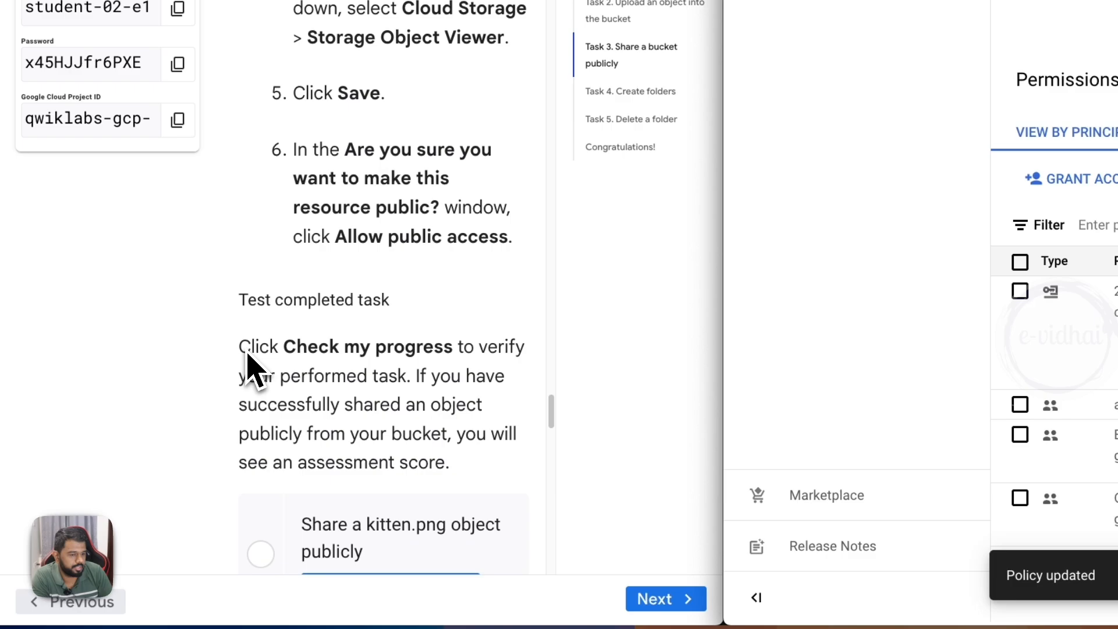
- Have the lab verify progress on sharing the kitten.png object publicly and read how to confirm public access
{"action": "scroll", "coordinate": [250, 367], "scroll_direction": "down", "scroll_amount": 3}
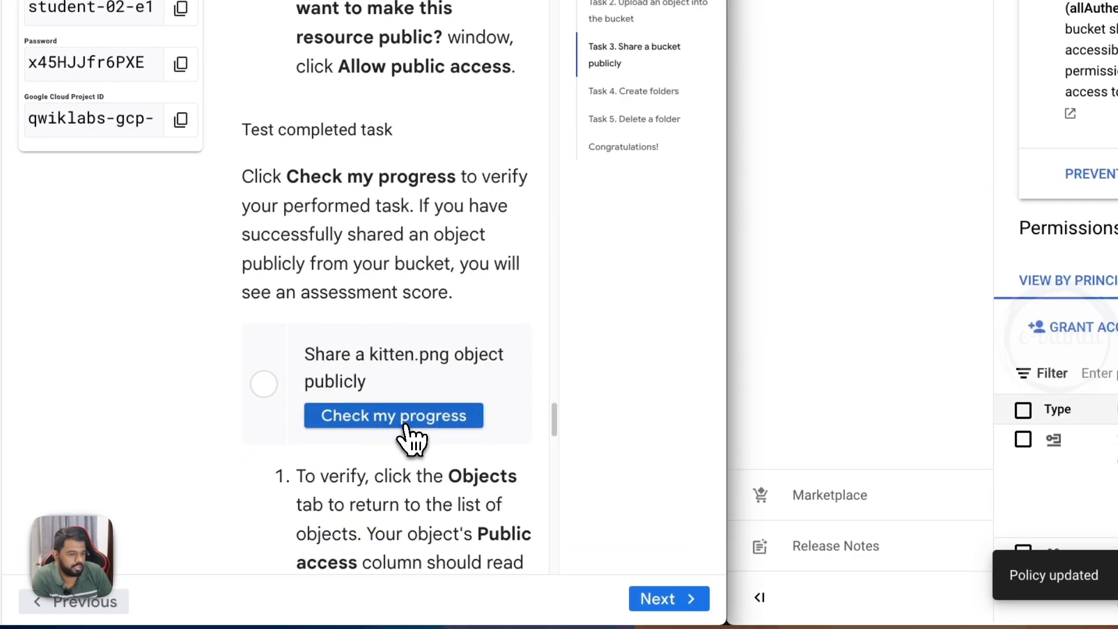
{"action": "scroll", "coordinate": [489, 449], "scroll_direction": "down", "scroll_amount": 3}
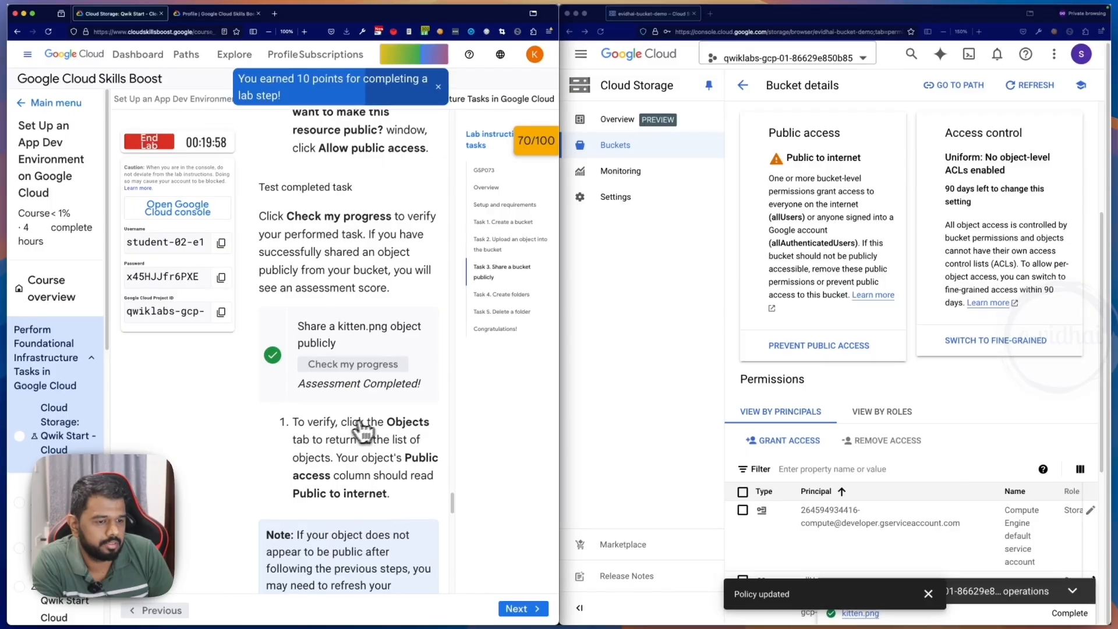
{"action": "scroll", "coordinate": [329, 458], "scroll_direction": "down", "scroll_amount": 3}
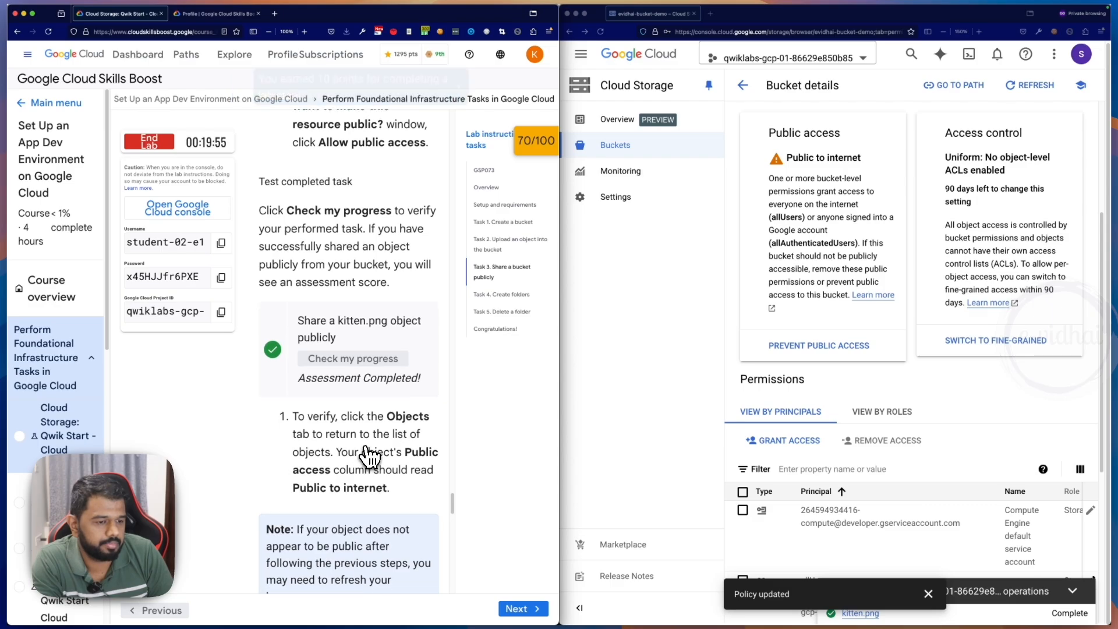
{"action": "scroll", "coordinate": [335, 466], "scroll_direction": "down", "scroll_amount": 2}
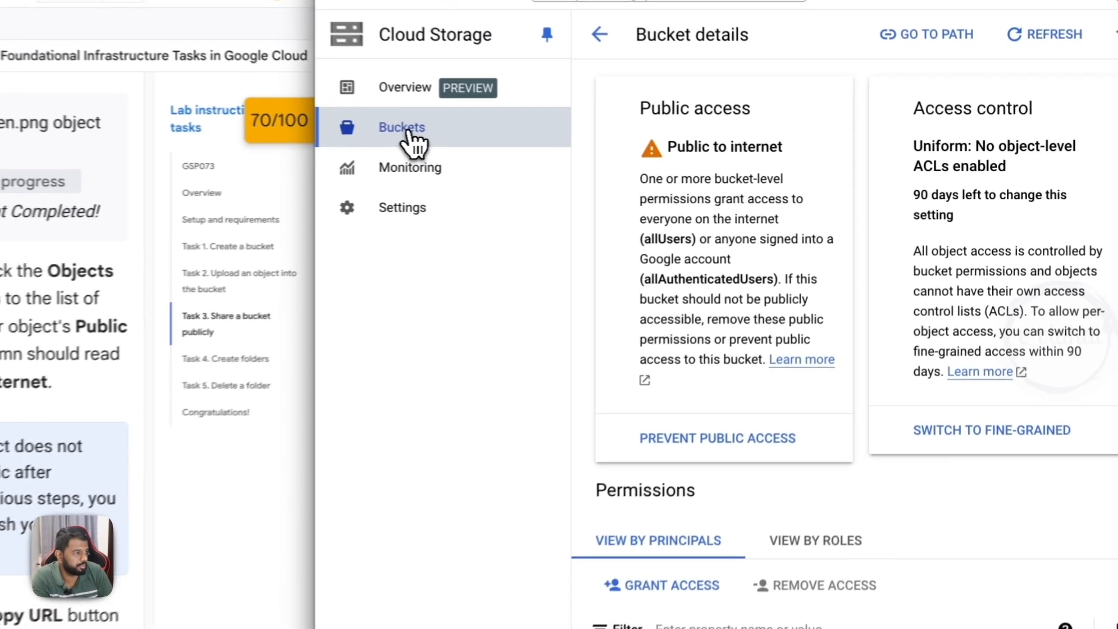
- Return to the bucket list, refresh it and open evidhai-bucket-demo
{"action": "left_click", "coordinate": [619, 146]}
{"action": "left_click", "coordinate": [740, 315]}
{"action": "left_click", "coordinate": [1091, 153]}
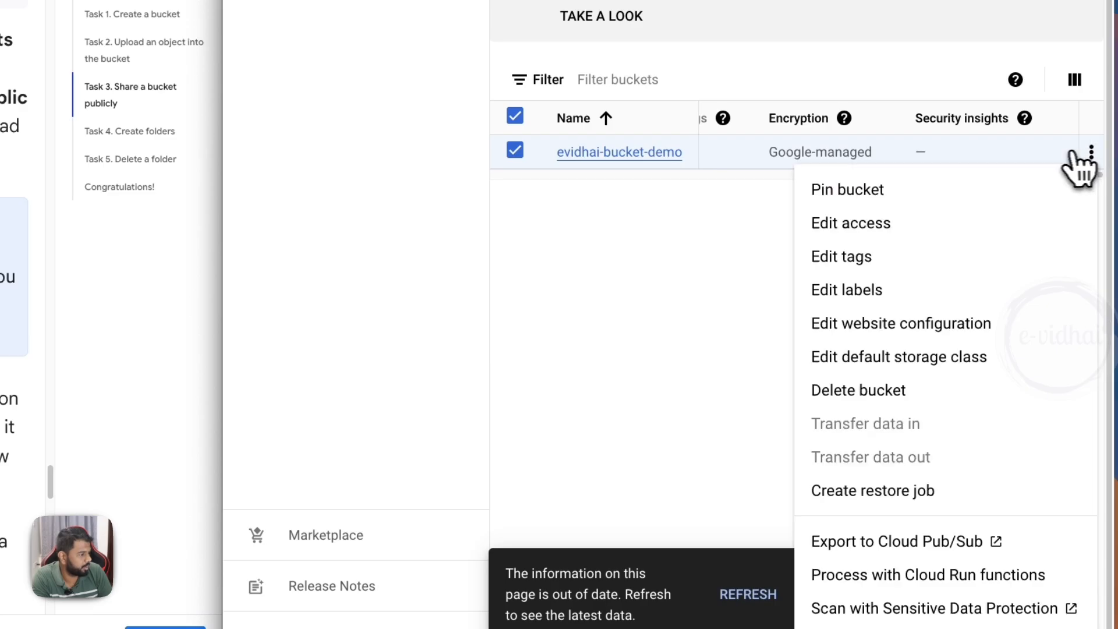
{"action": "left_click", "coordinate": [717, 253]}
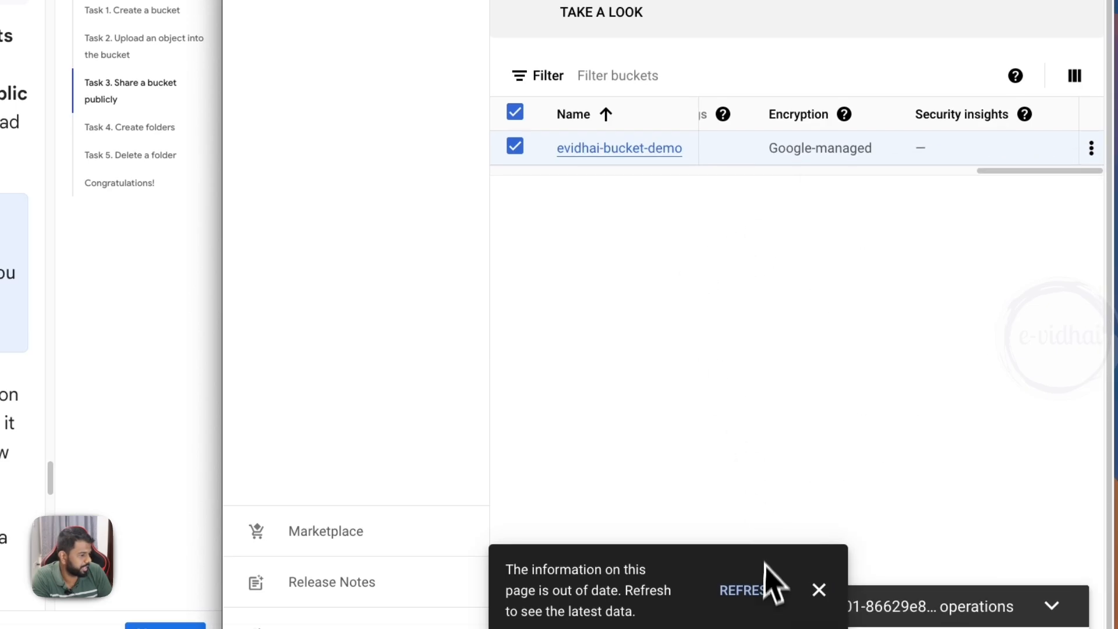
{"action": "left_click", "coordinate": [763, 593]}
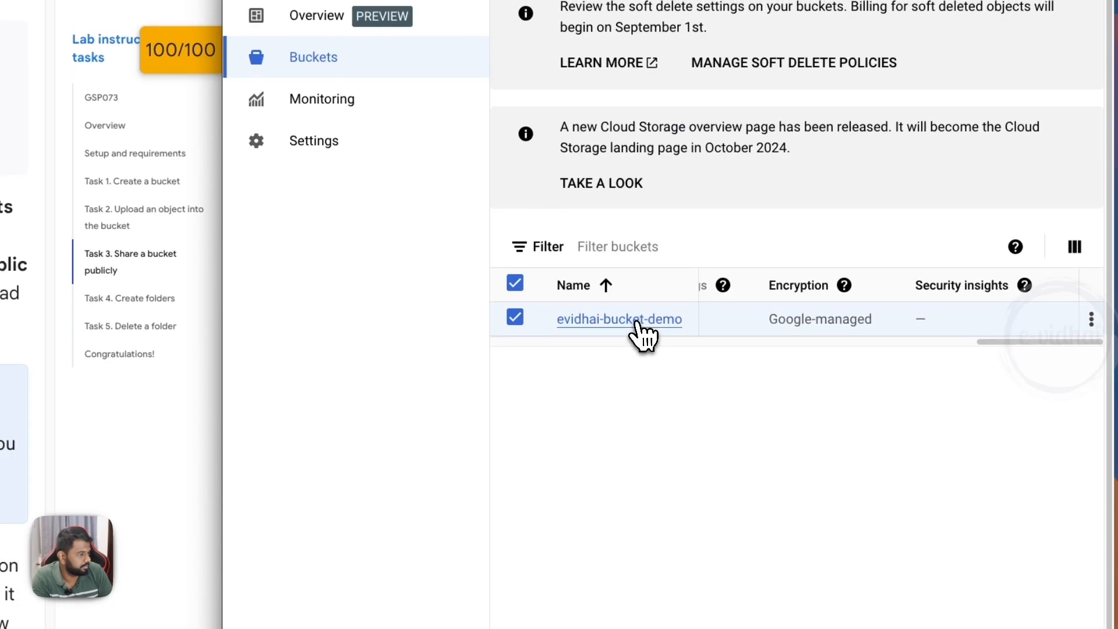
{"action": "left_click", "coordinate": [638, 326]}
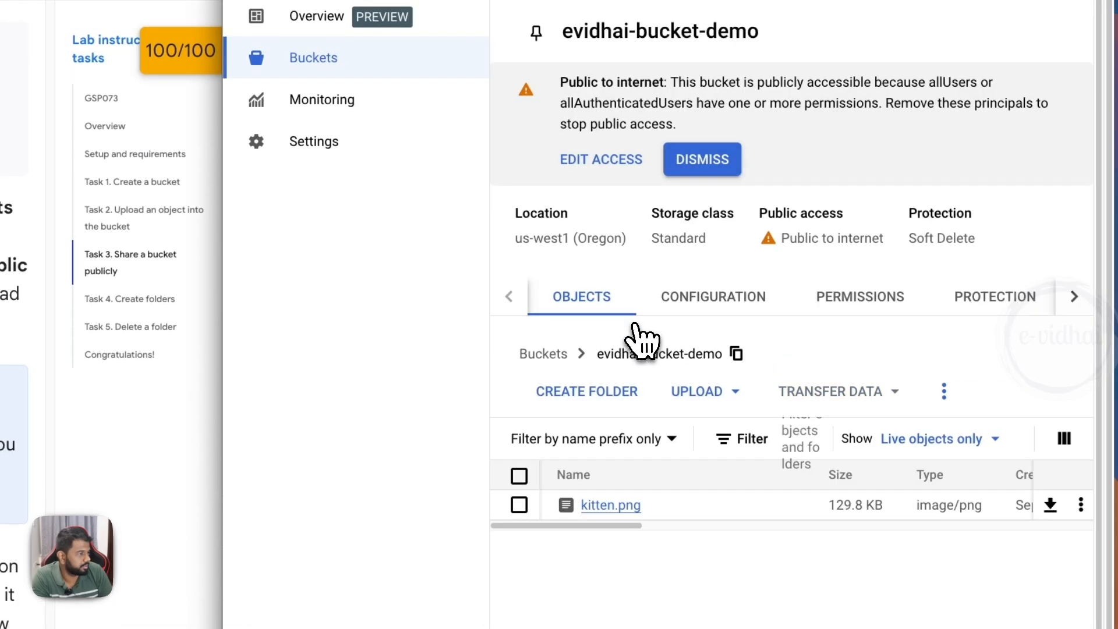
- Open the details of kitten.png, copy its public URL and load it in a separate browser tab
{"action": "left_click", "coordinate": [611, 506]}
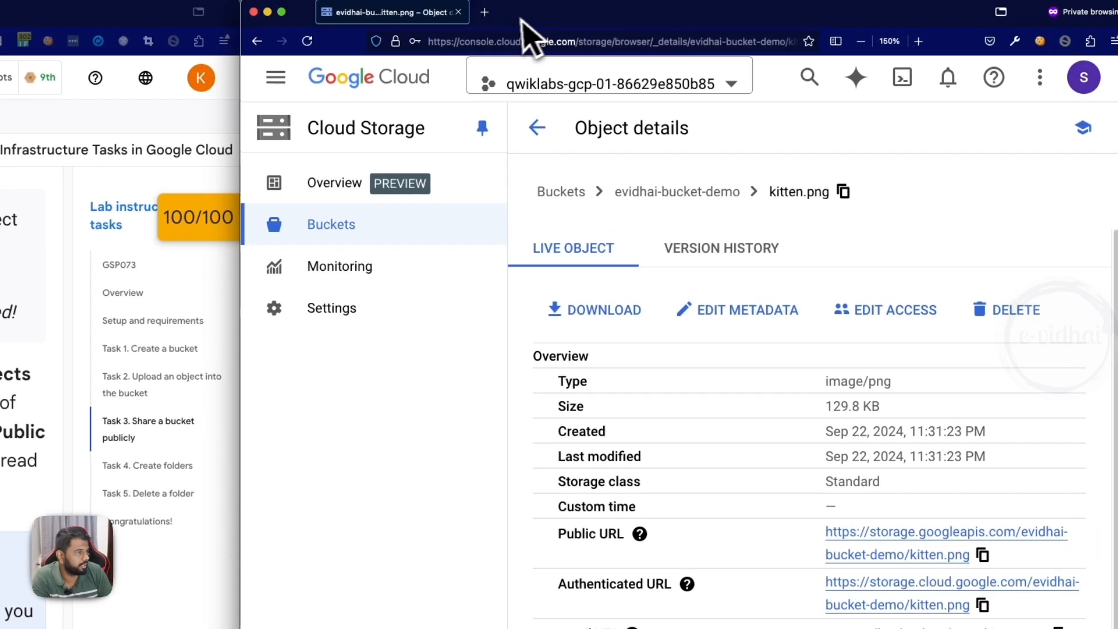
{"action": "left_click", "coordinate": [492, 24]}
{"action": "type", "text": "https://storage.googleapis.com/evidhai-bucket-demo/kitten.png"}
{"action": "key", "text": "Return"}
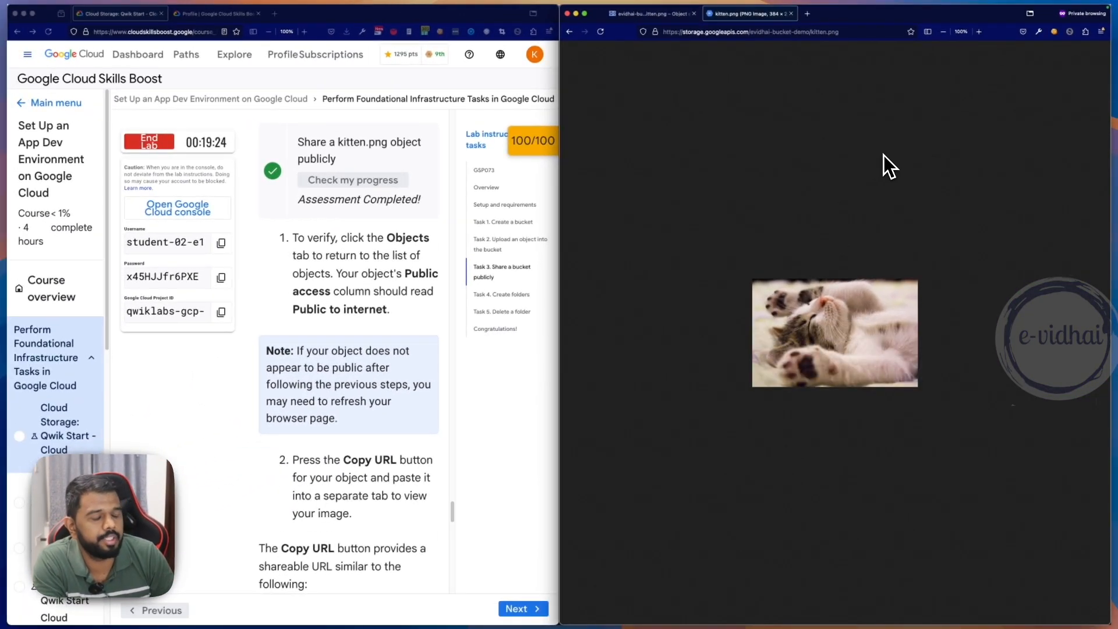
- View kitten.png through its public URL in a new private window, close that window and return to the object details
{"action": "key", "text": "super+shift+p"}
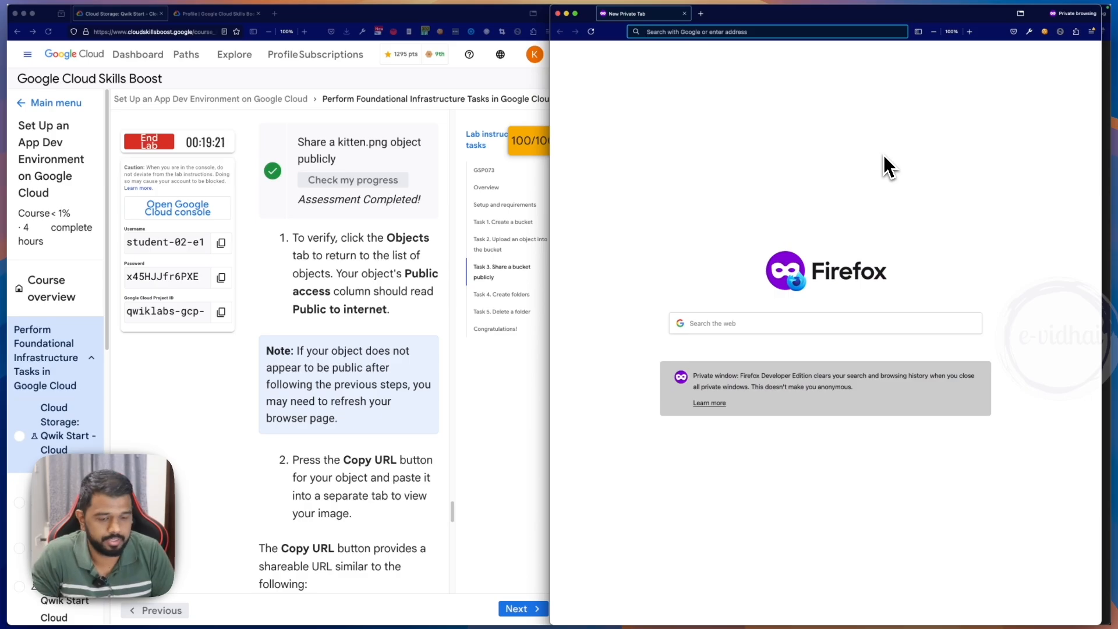
{"action": "type", "text": "https://storage.googleapis.com/evidhai-bucket-demo/kitten.png"}
{"action": "key", "text": "Return"}
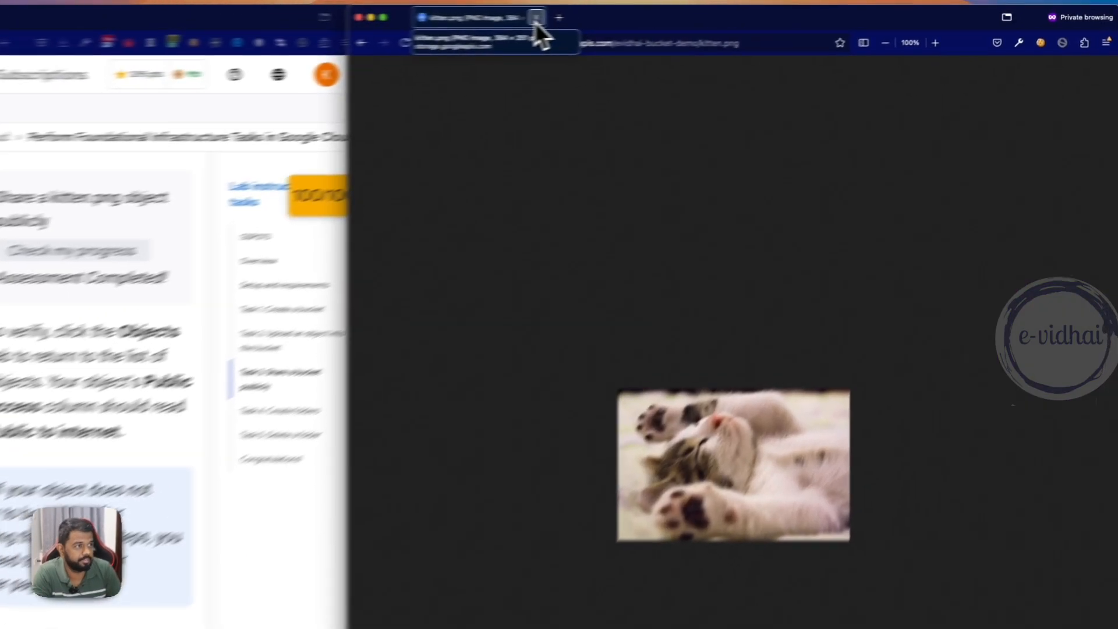
{"action": "left_click", "coordinate": [683, 13]}
{"action": "left_click", "coordinate": [674, 14]}
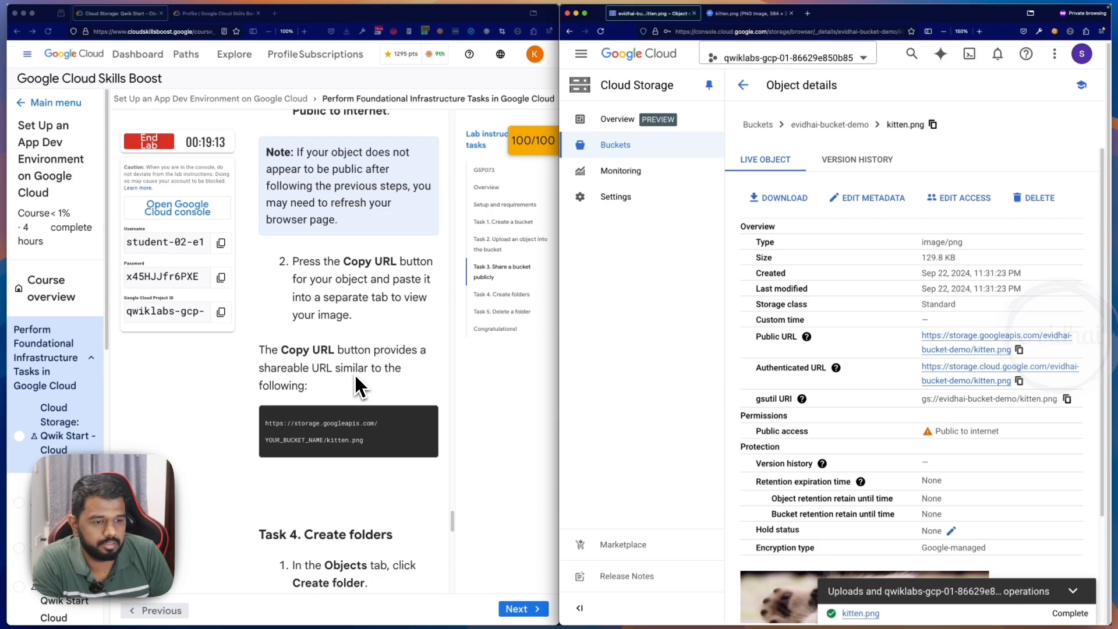
- Following Task 4, create a folder named folder1 in evidhai-bucket-demo and dismiss the callout about pinning buckets
{"action": "scroll", "coordinate": [353, 372], "scroll_direction": "down", "scroll_amount": 5}
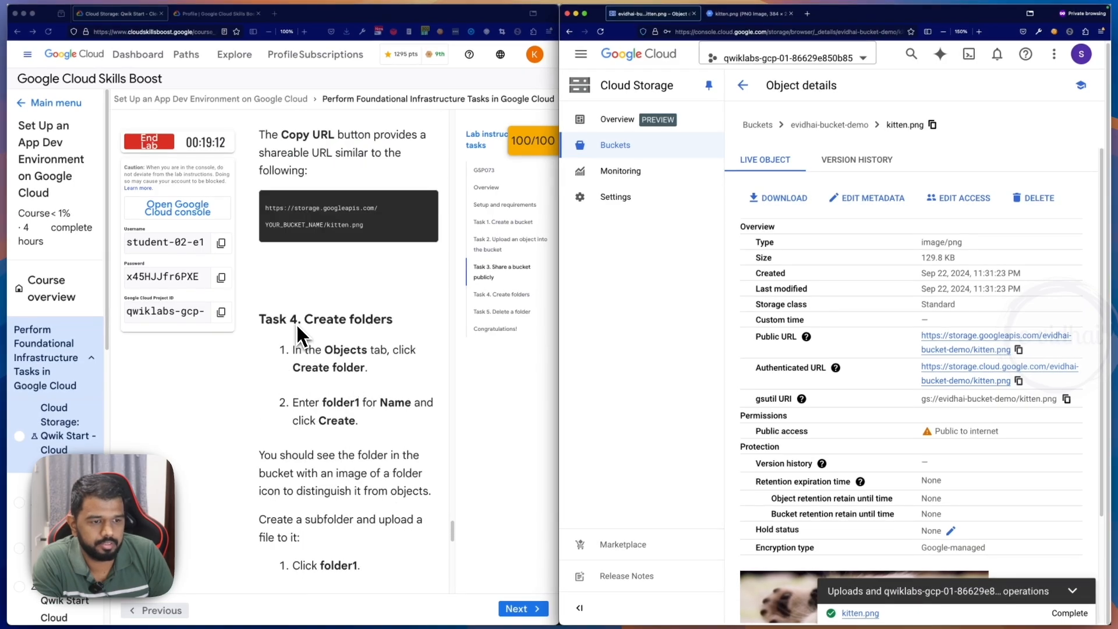
{"action": "scroll", "coordinate": [309, 336], "scroll_direction": "down", "scroll_amount": 1}
{"action": "scroll", "coordinate": [355, 356], "scroll_direction": "down", "scroll_amount": 1}
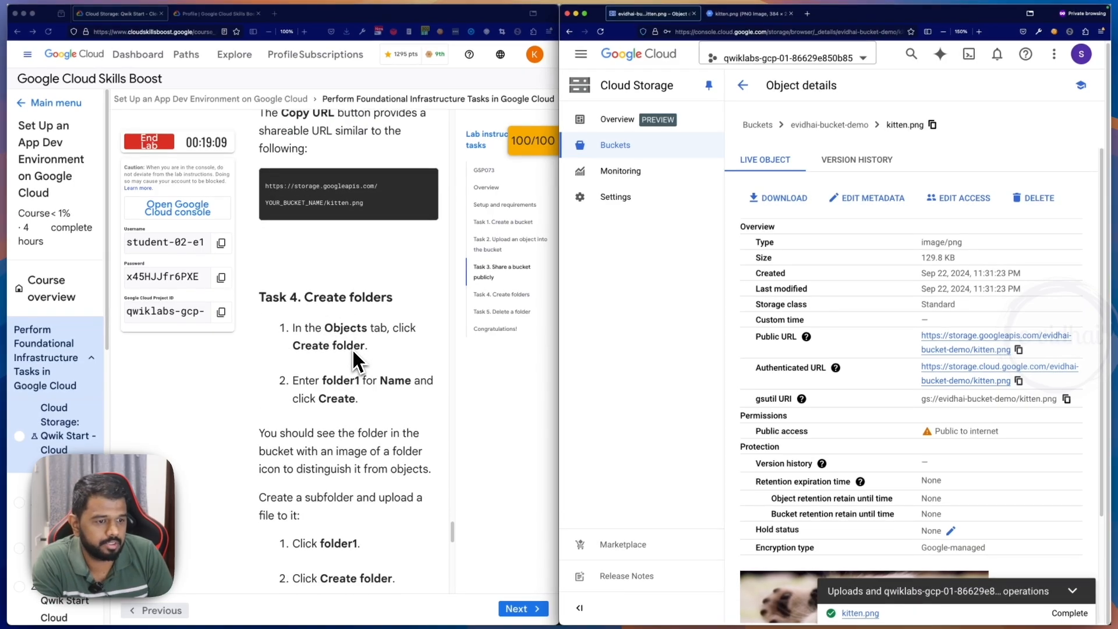
{"action": "left_click", "coordinate": [766, 127]}
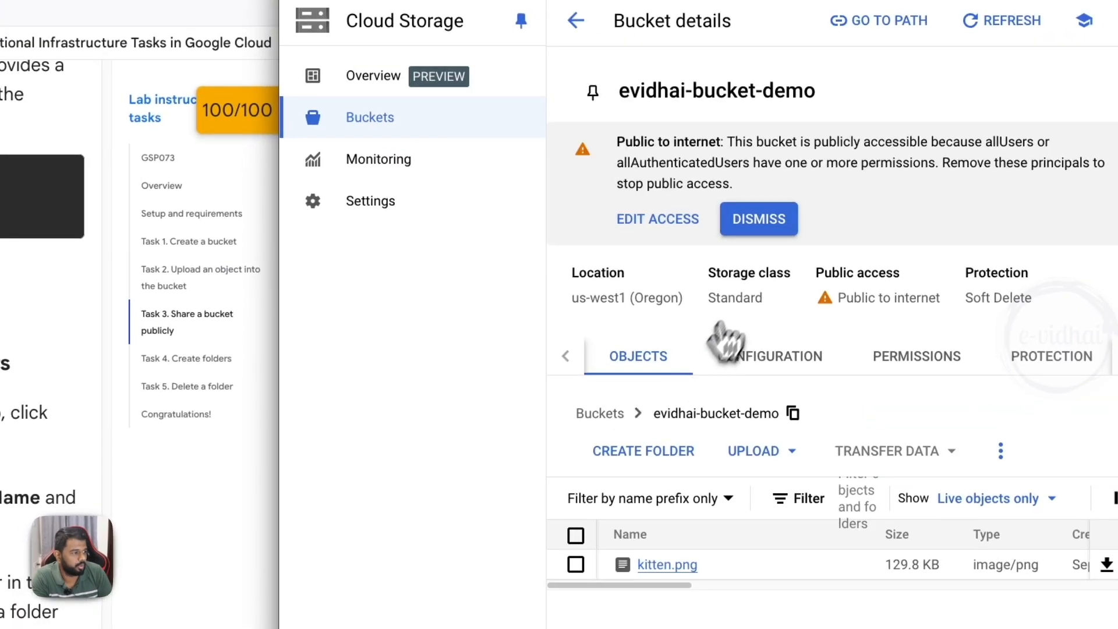
{"action": "left_click", "coordinate": [635, 460]}
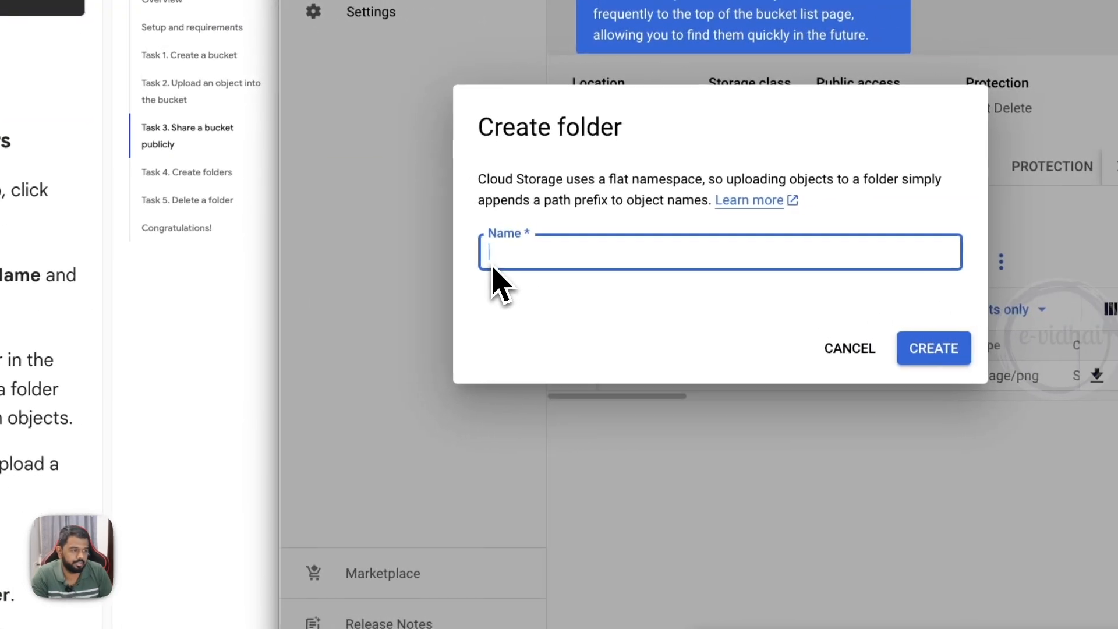
{"action": "type", "text": "folde"}
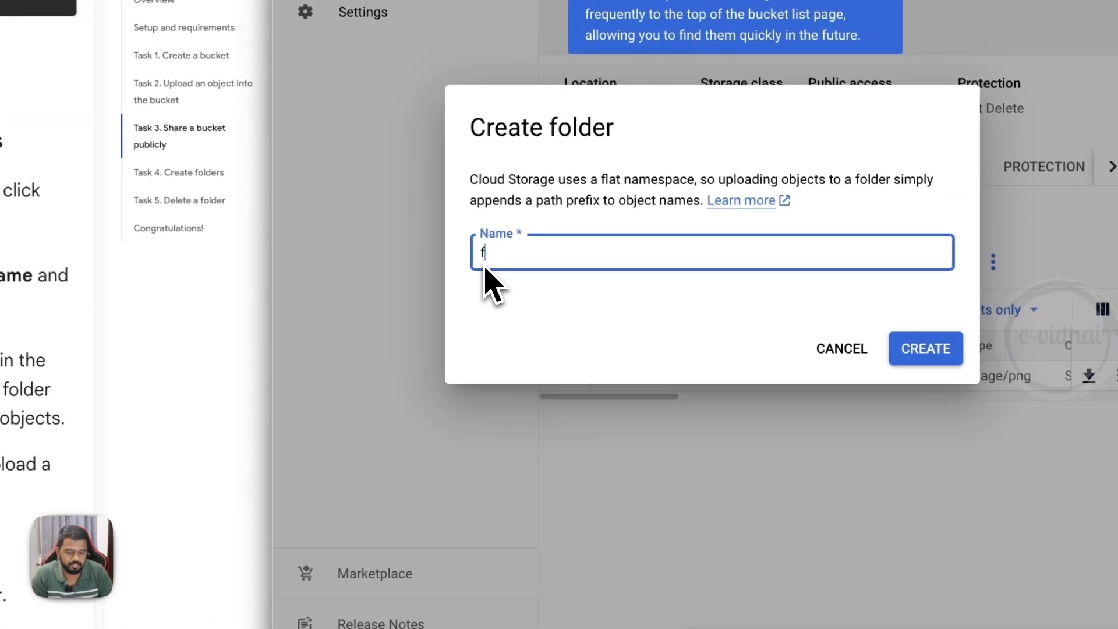
{"action": "type", "text": "r1"}
{"action": "left_click", "coordinate": [909, 349]}
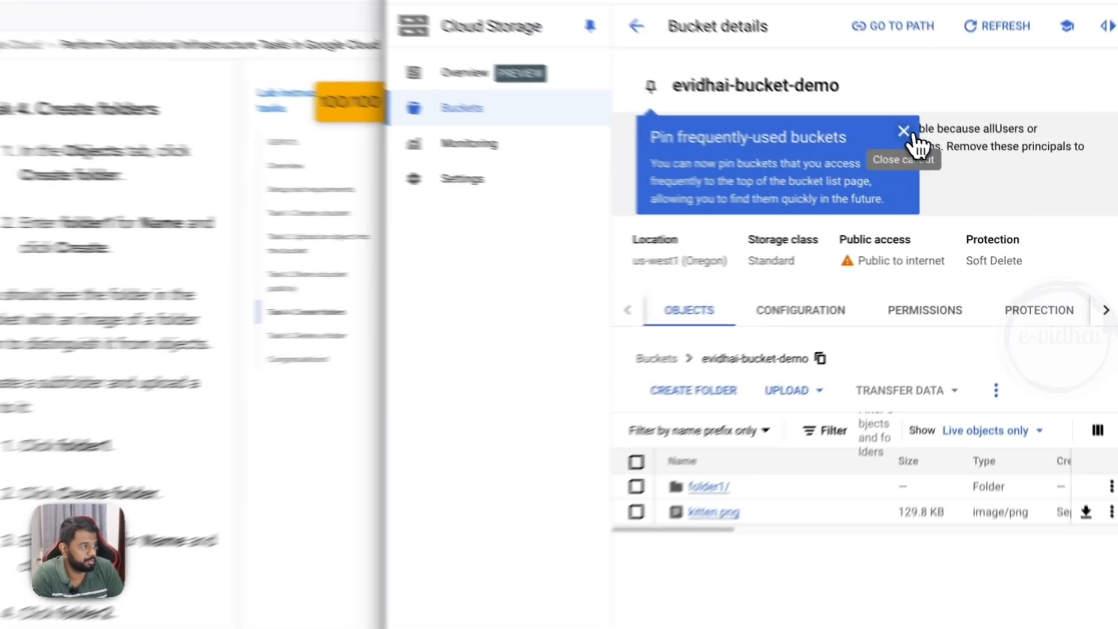
{"action": "left_click", "coordinate": [938, 163]}
- Create a folder named folder2 in evidhai-bucket-demo and recheck the Task 4 folder instructions
{"action": "left_click", "coordinate": [637, 421]}
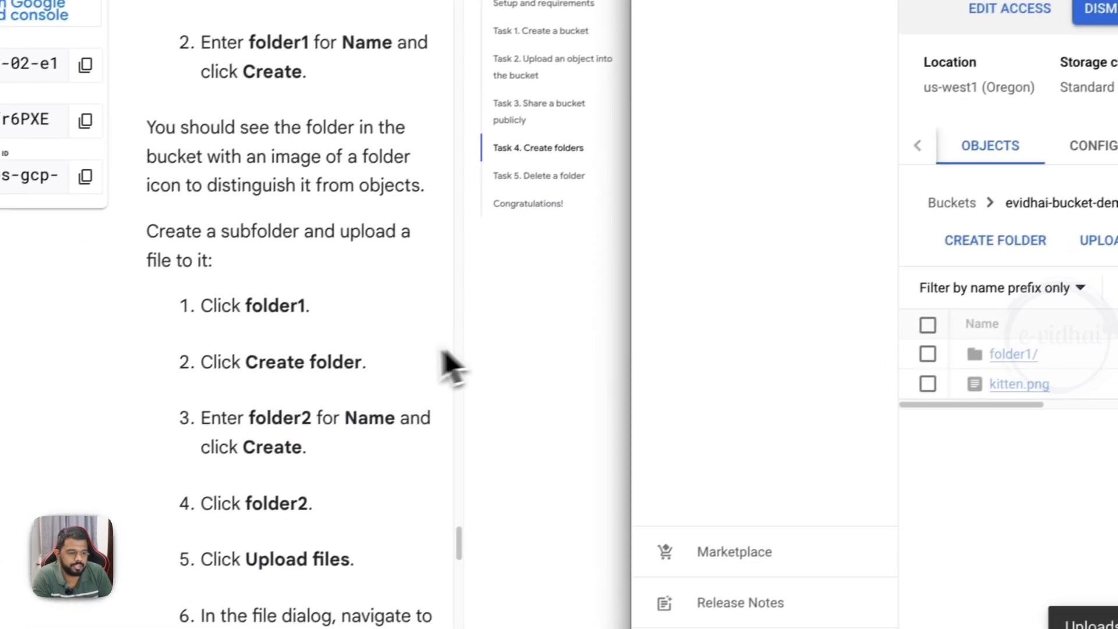
{"action": "scroll", "coordinate": [344, 412], "scroll_direction": "down", "scroll_amount": 5}
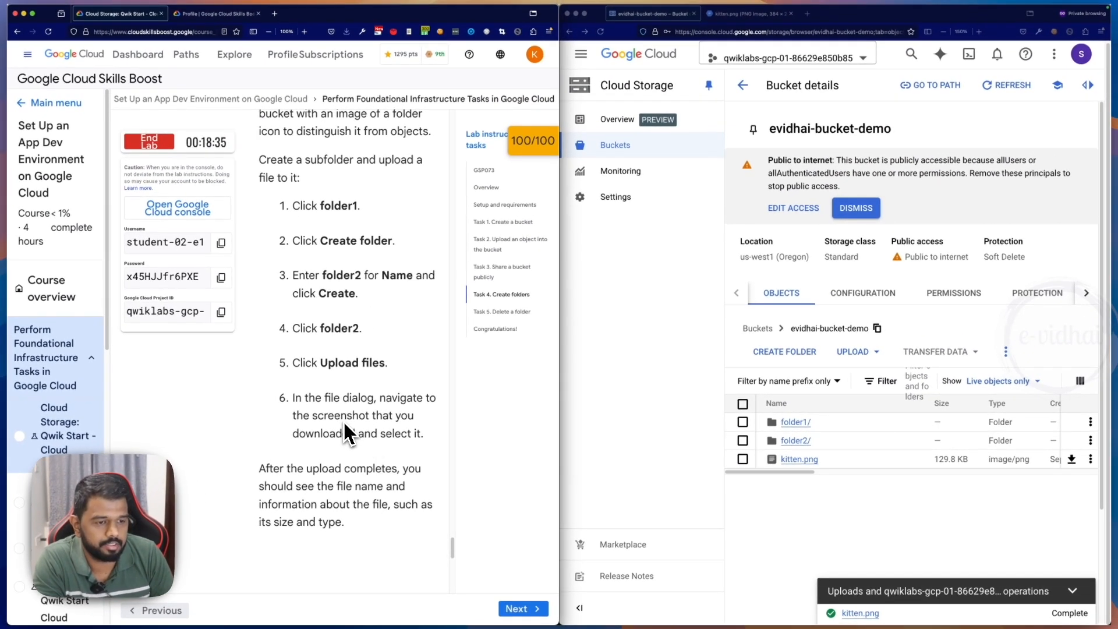
{"action": "scroll", "coordinate": [370, 428], "scroll_direction": "up", "scroll_amount": 8}
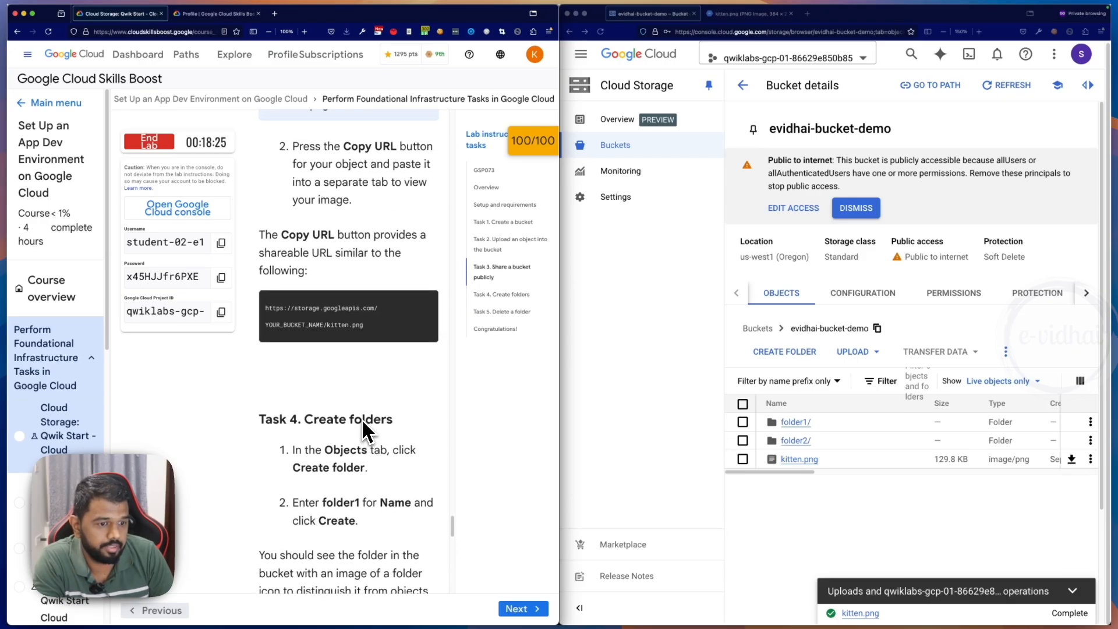
- Following the Task 4 subfolder instructions, open folder1 and create a folder named folder2 inside it
{"action": "scroll", "coordinate": [300, 471], "scroll_direction": "down", "scroll_amount": 4}
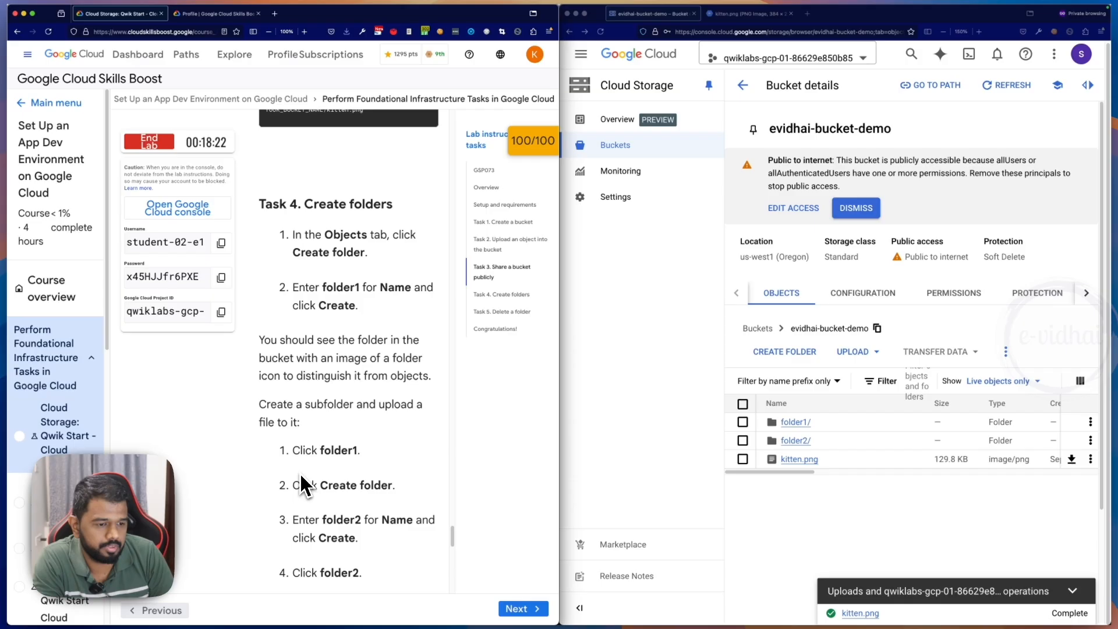
{"action": "left_click_drag", "start_coordinate": [278, 345], "coordinate": [388, 381]}
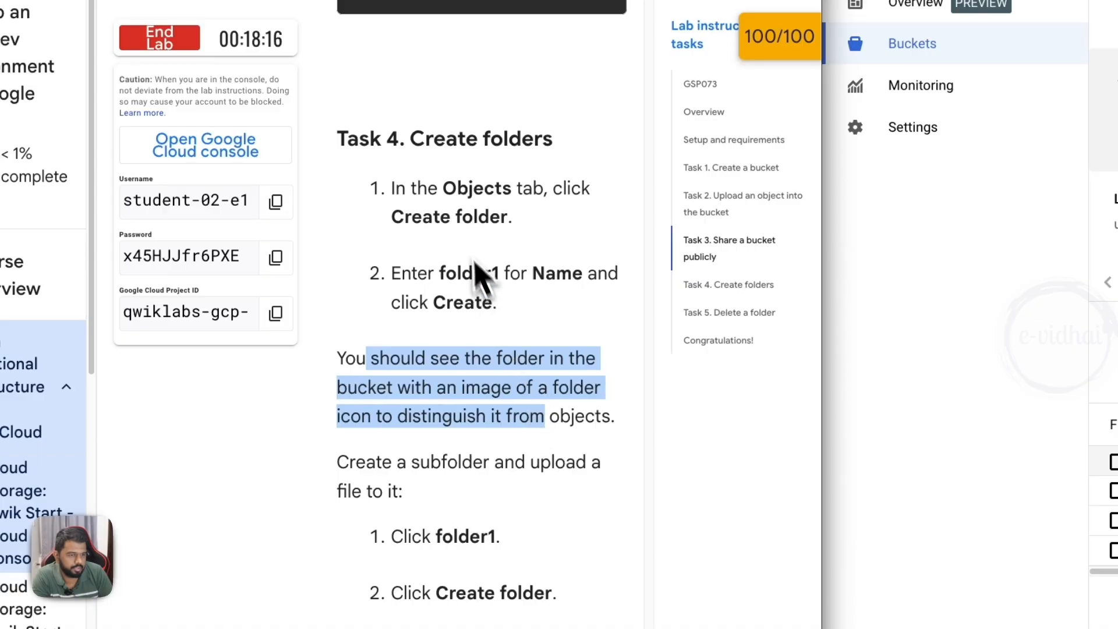
{"action": "left_click", "coordinate": [545, 311]}
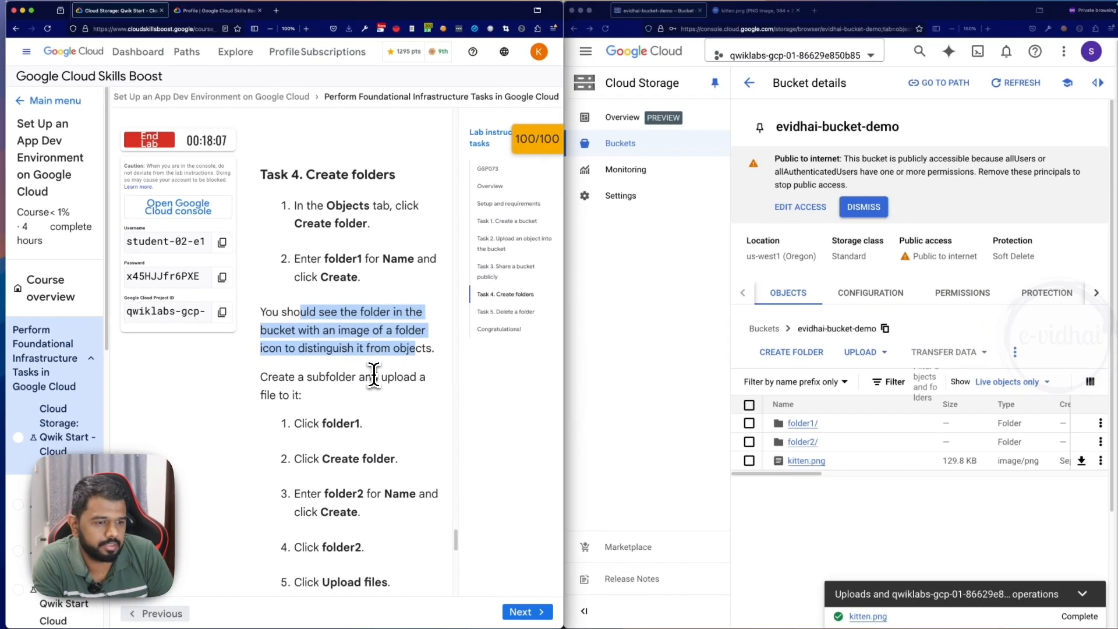
{"action": "scroll", "coordinate": [371, 378], "scroll_direction": "down", "scroll_amount": 1}
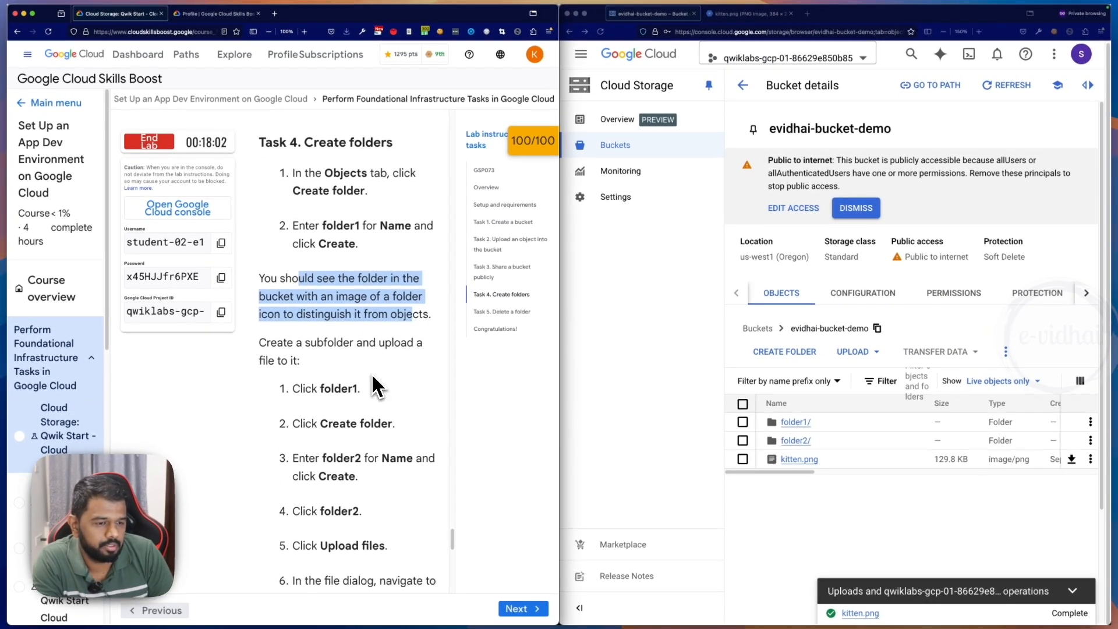
{"action": "scroll", "coordinate": [376, 386], "scroll_direction": "down", "scroll_amount": 1}
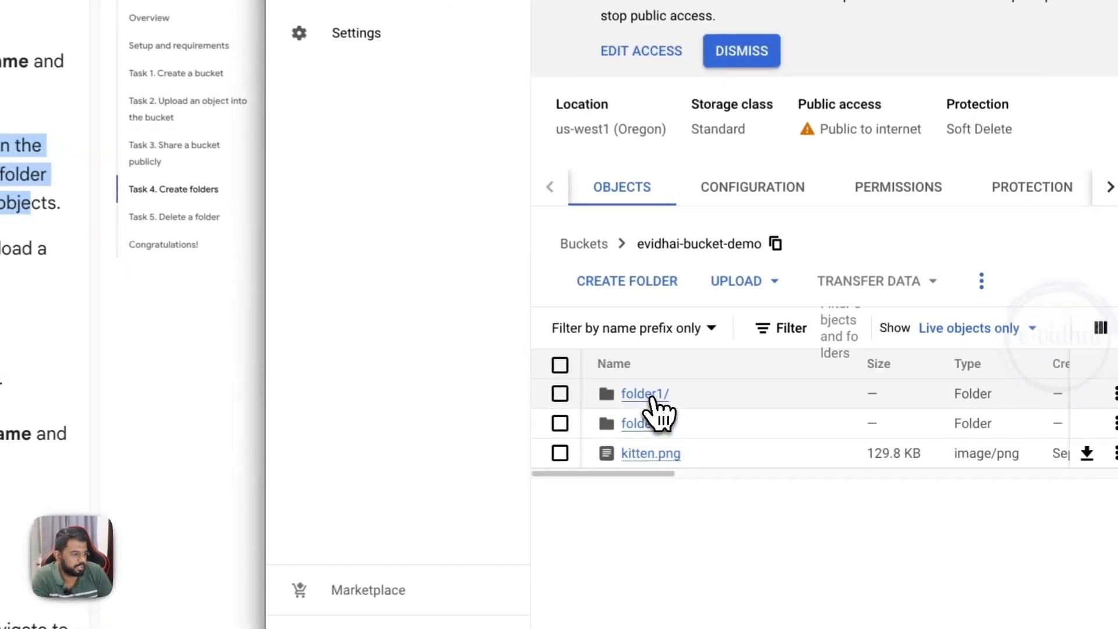
{"action": "left_click", "coordinate": [801, 424]}
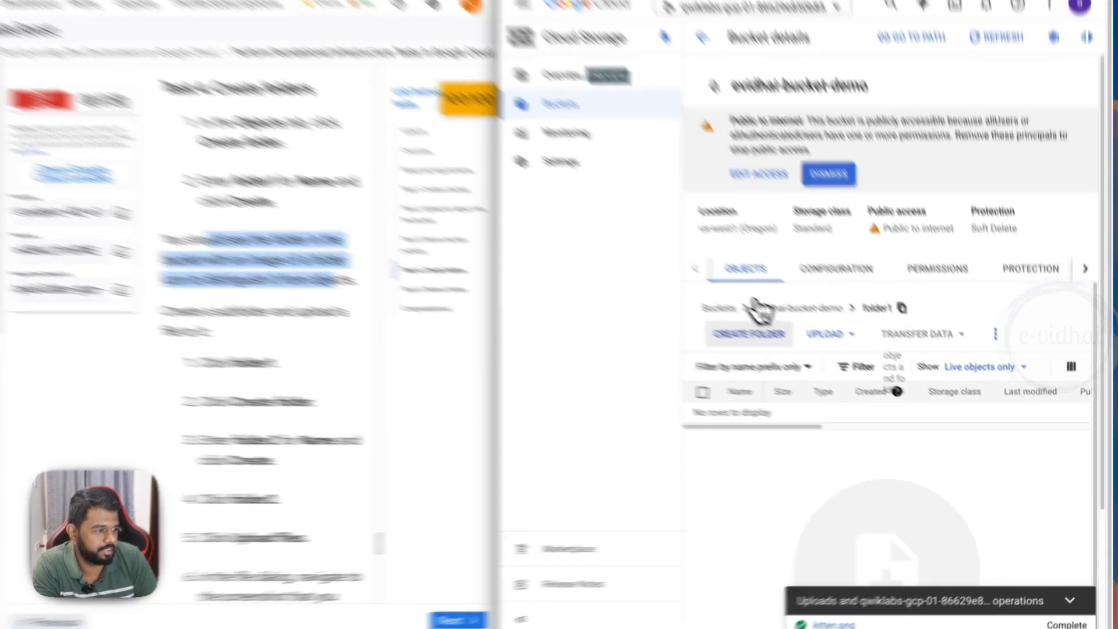
{"action": "left_click", "coordinate": [784, 352]}
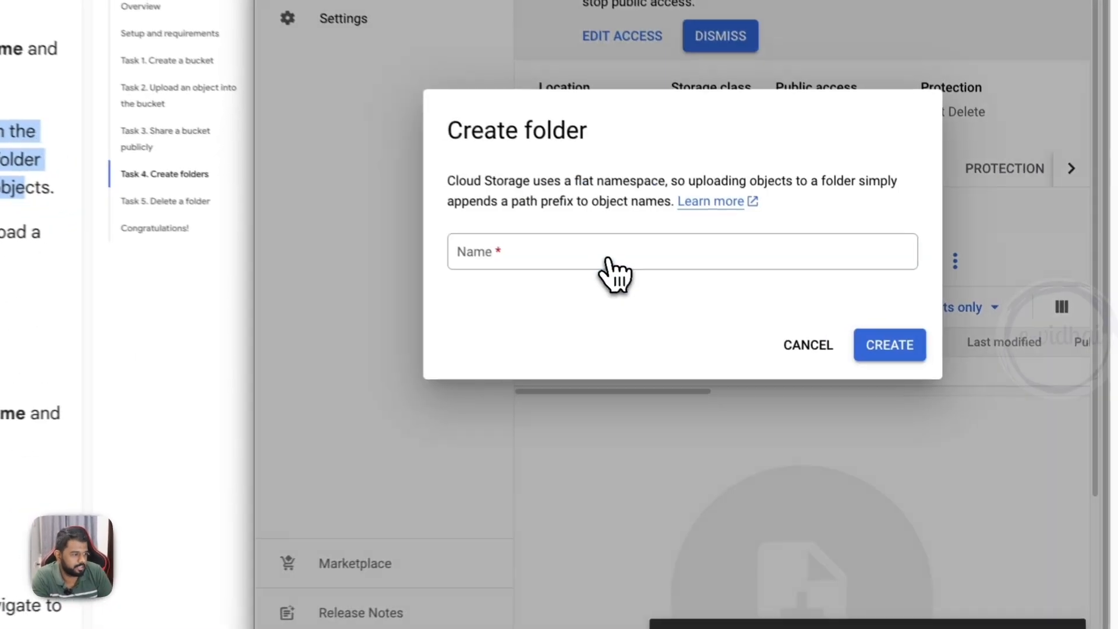
{"action": "type", "text": "folder2"}
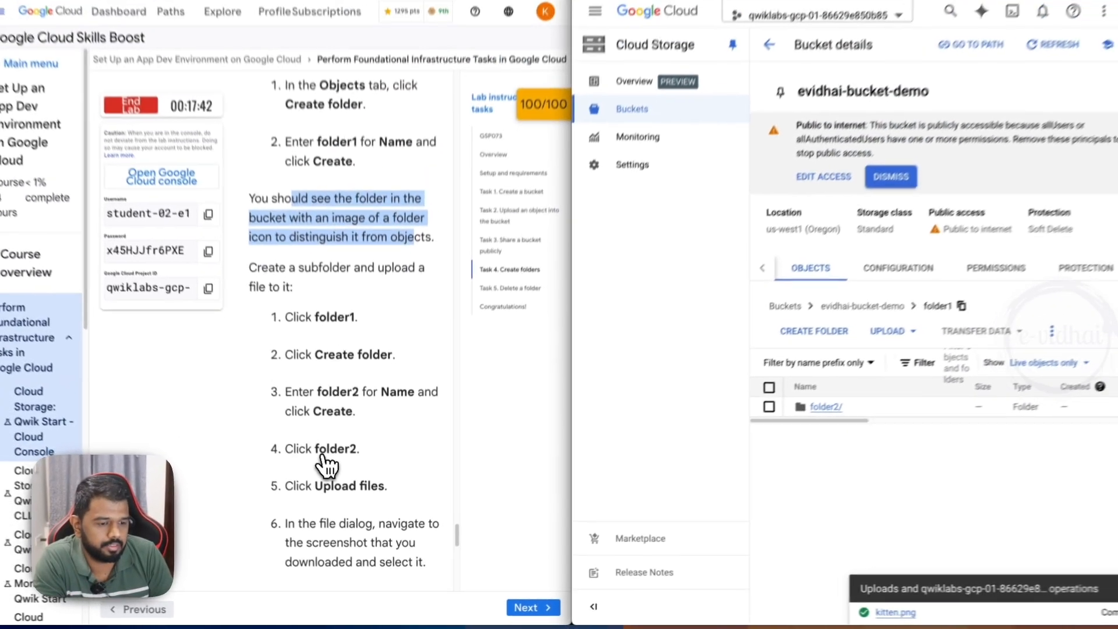
- Check the remaining Task 4 instructions, open folder2 inside folder1 and upload the PNG screenshot dated 2024-09-22 to it
{"action": "scroll", "coordinate": [332, 475], "scroll_direction": "down", "scroll_amount": 3}
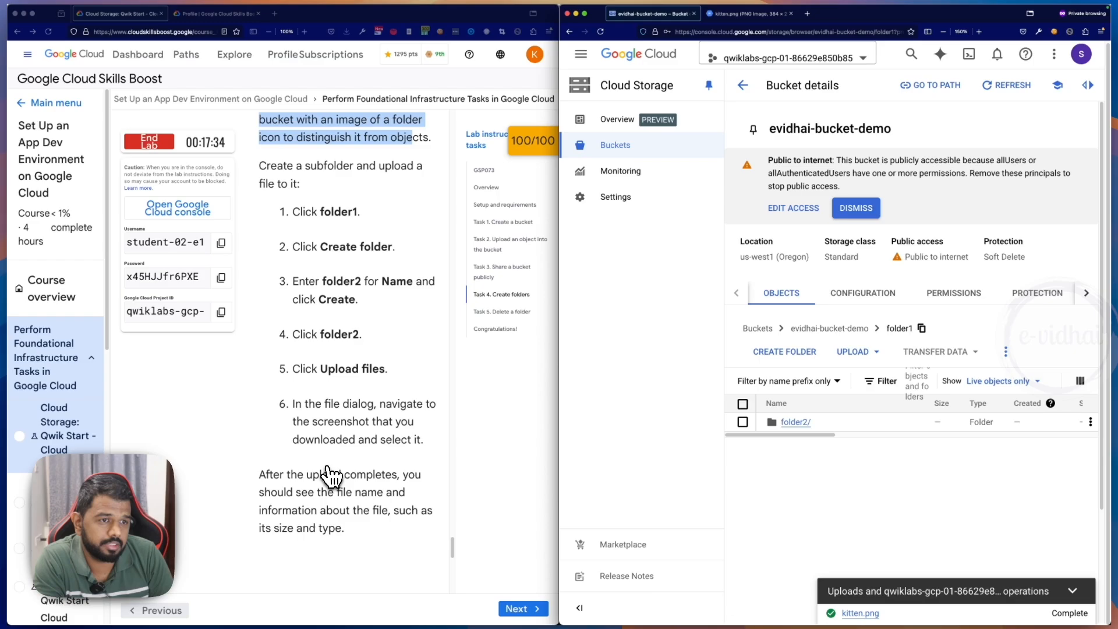
{"action": "scroll", "coordinate": [332, 474], "scroll_direction": "up", "scroll_amount": 5}
{"action": "scroll", "coordinate": [335, 461], "scroll_direction": "up", "scroll_amount": 6}
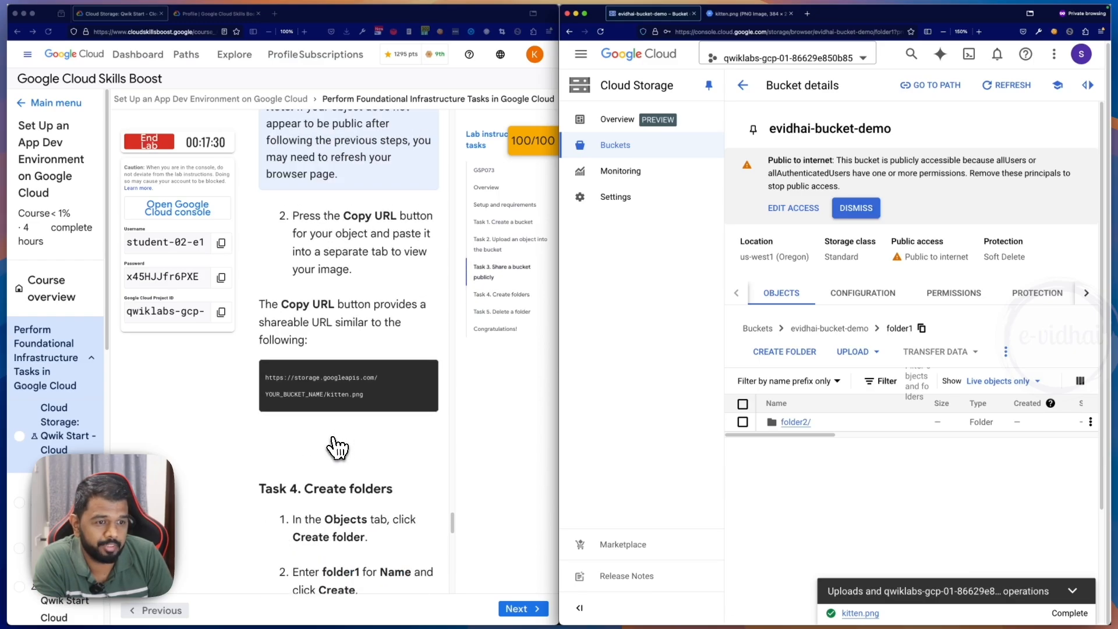
{"action": "scroll", "coordinate": [317, 434], "scroll_direction": "down", "scroll_amount": 3}
{"action": "scroll", "coordinate": [300, 418], "scroll_direction": "down", "scroll_amount": 3}
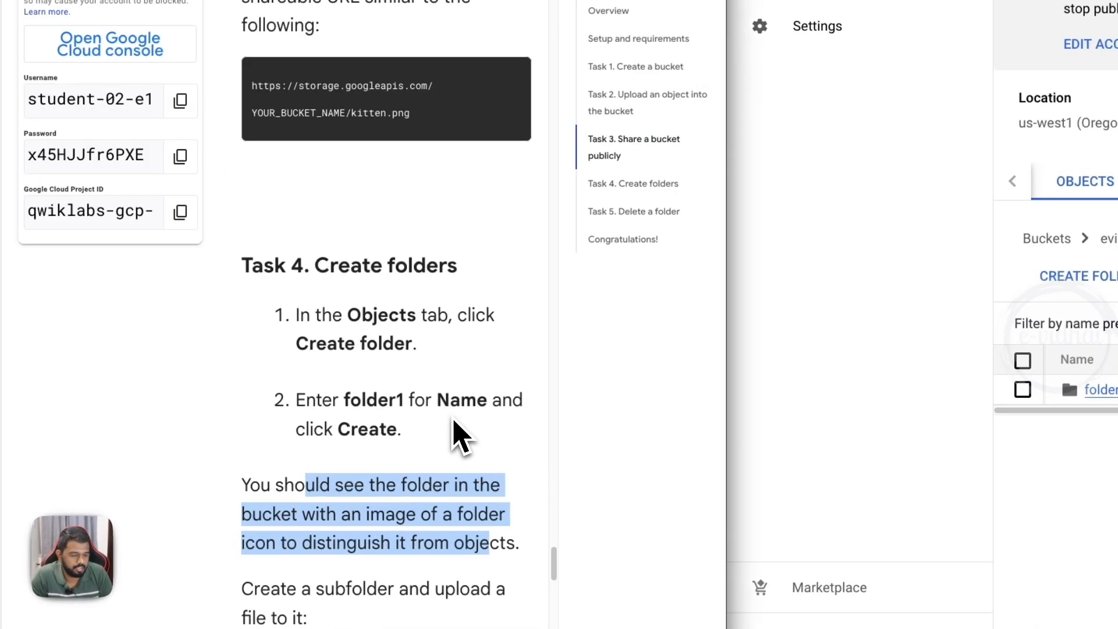
{"action": "scroll", "coordinate": [457, 437], "scroll_direction": "down", "scroll_amount": 3}
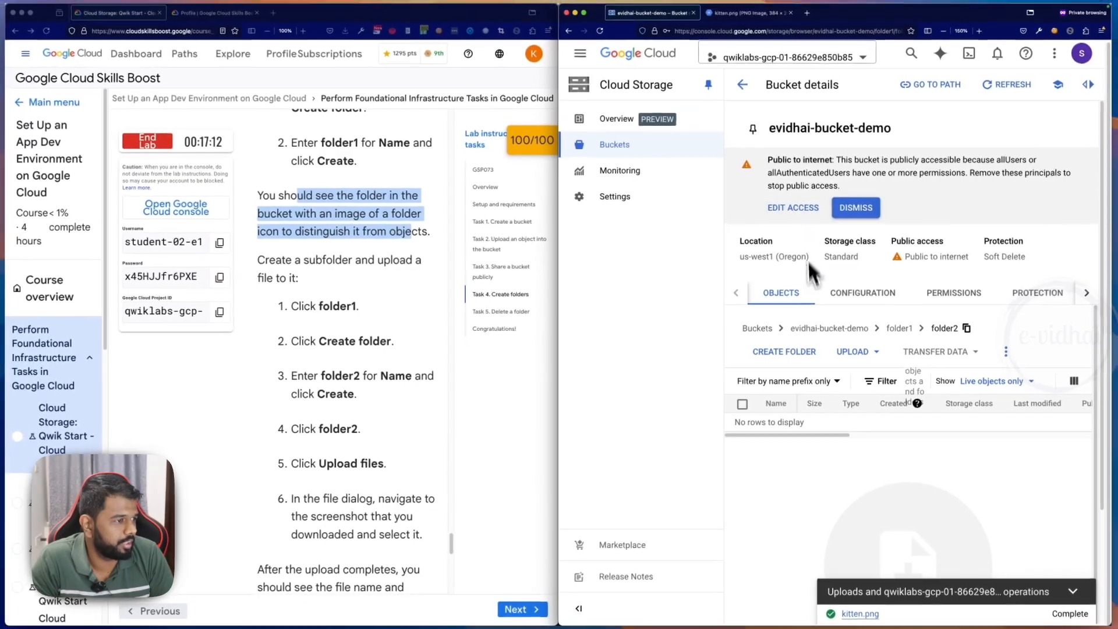
{"action": "left_click", "coordinate": [858, 352]}
{"action": "left_click", "coordinate": [865, 373]}
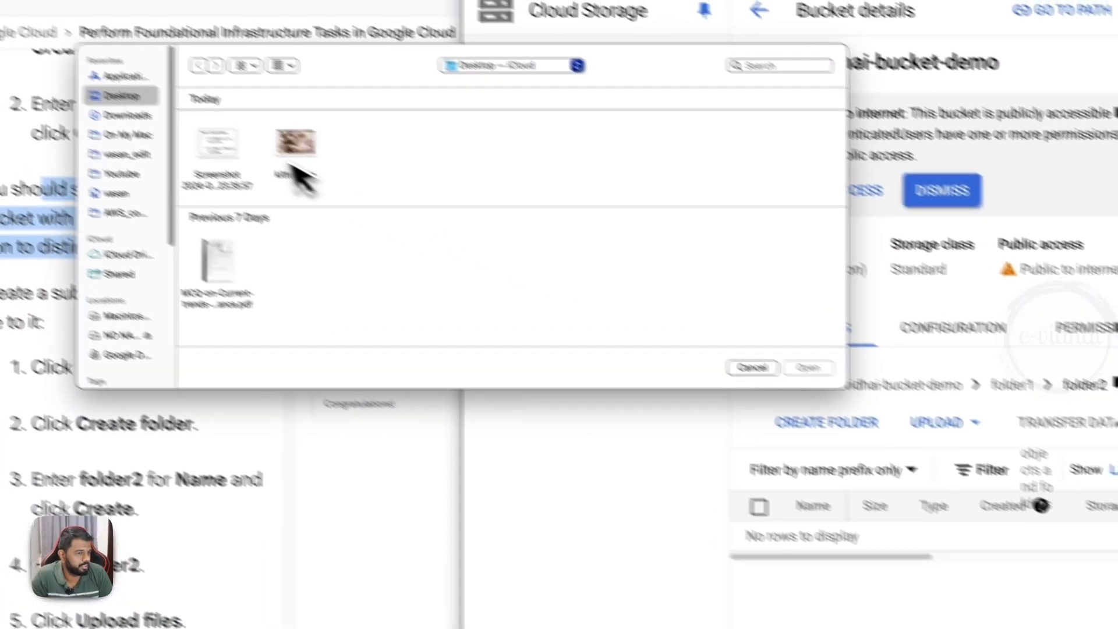
{"action": "left_click", "coordinate": [407, 179]}
{"action": "left_click", "coordinate": [768, 318]}
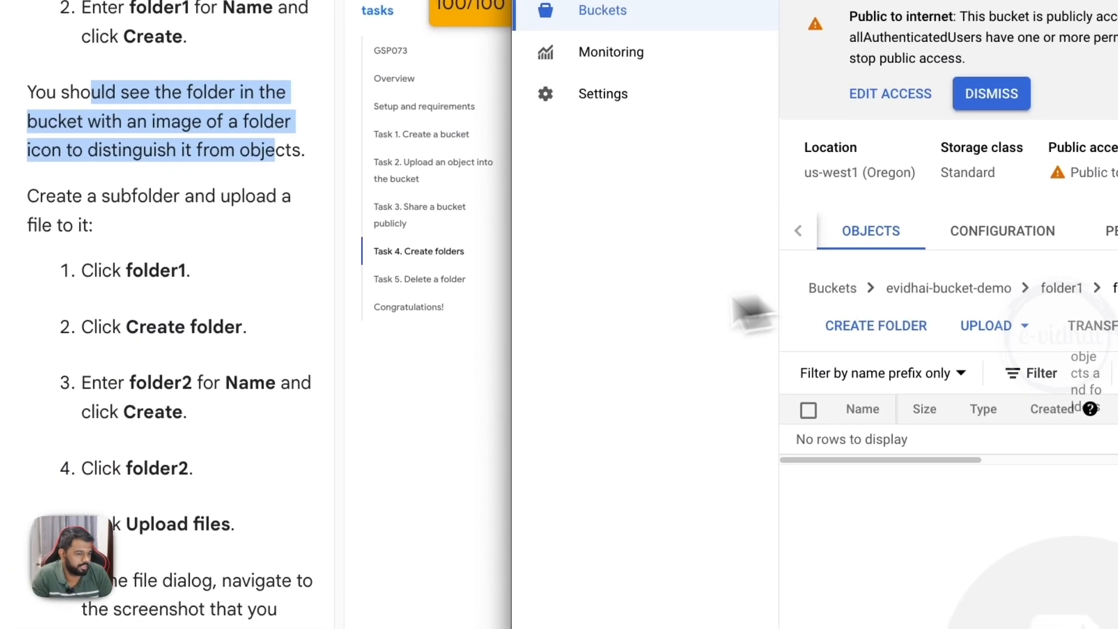
- Read the Task 5 folder deletion instructions, return to the bucket list and reopen evidhai-bucket-demo
{"action": "scroll", "coordinate": [470, 319], "scroll_direction": "down", "scroll_amount": 5}
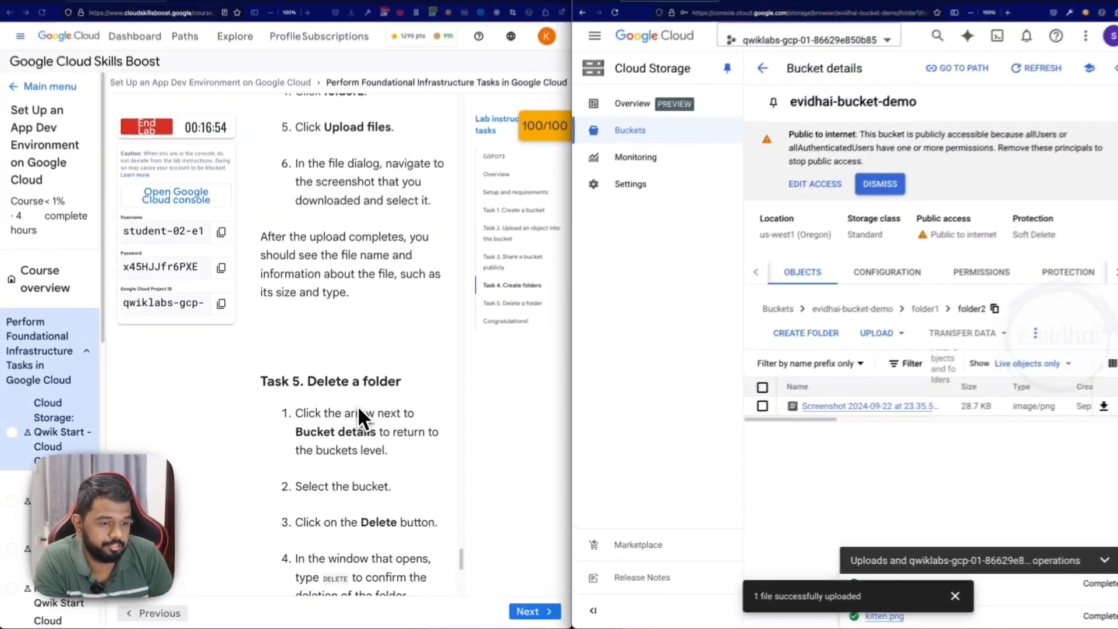
{"action": "scroll", "coordinate": [411, 379], "scroll_direction": "down", "scroll_amount": 2}
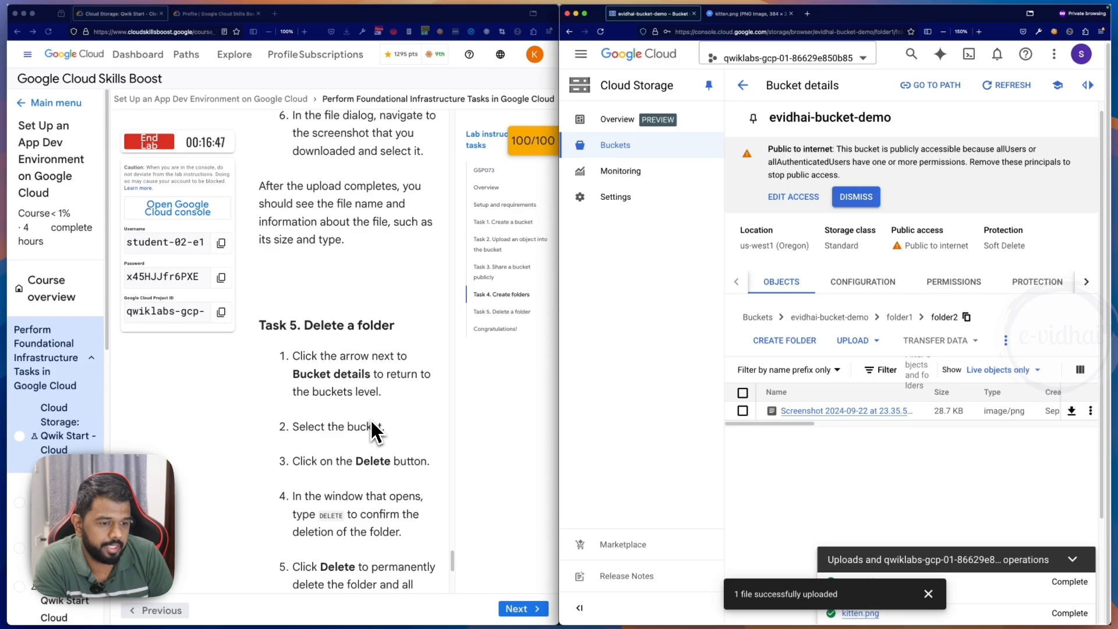
{"action": "scroll", "coordinate": [373, 429], "scroll_direction": "down", "scroll_amount": 2}
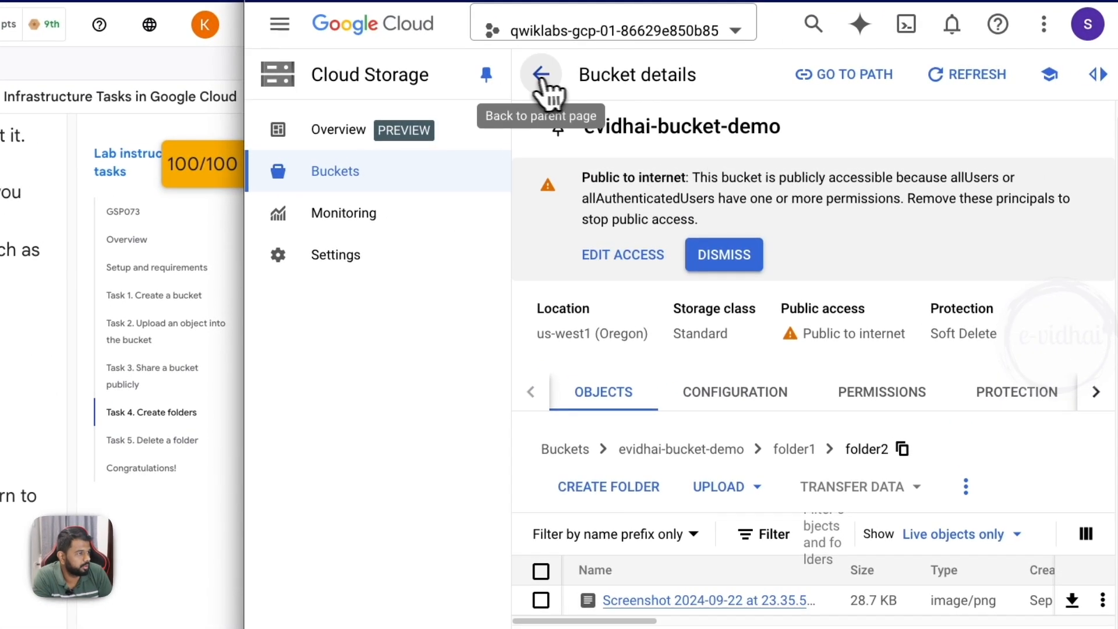
{"action": "left_click", "coordinate": [742, 85]}
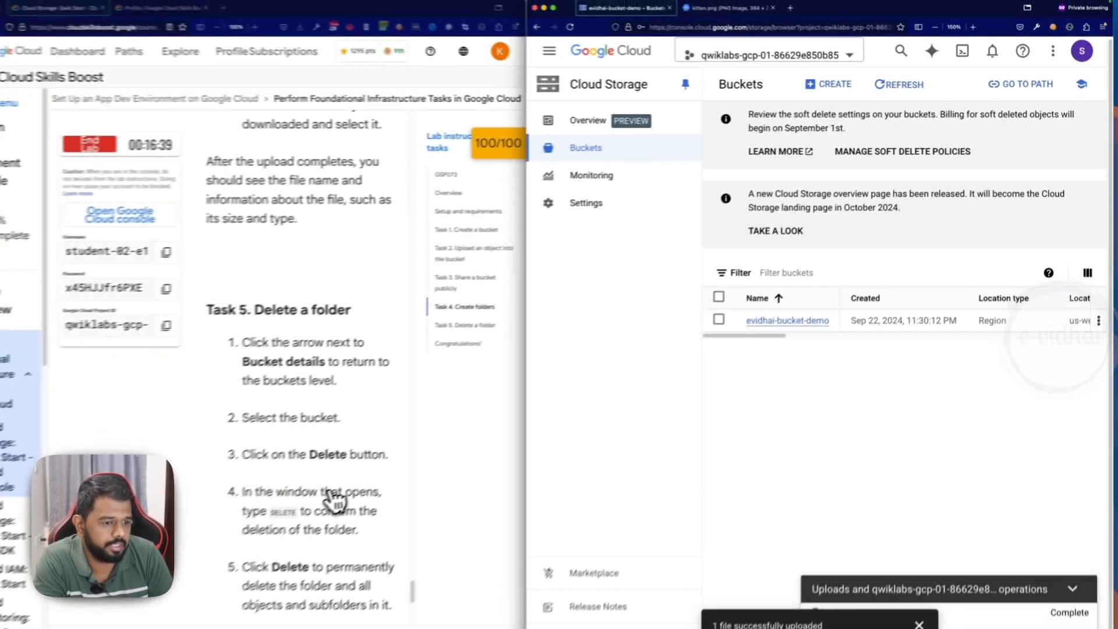
{"action": "scroll", "coordinate": [334, 383], "scroll_direction": "down", "scroll_amount": 1}
{"action": "left_click", "coordinate": [807, 308]}
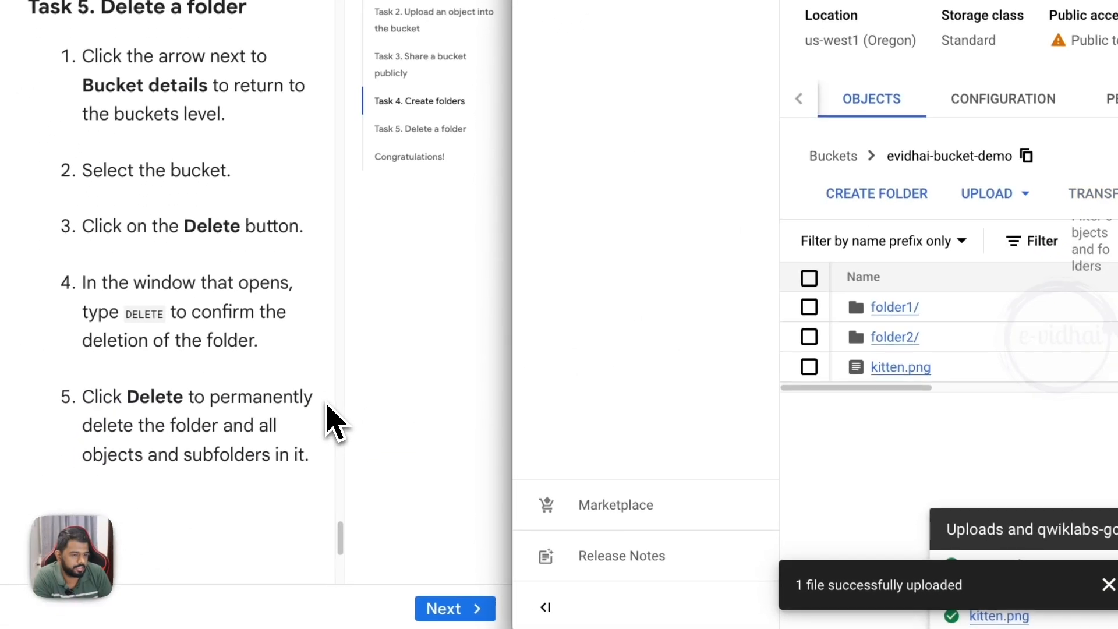
{"action": "scroll", "coordinate": [332, 420], "scroll_direction": "down", "scroll_amount": 5}
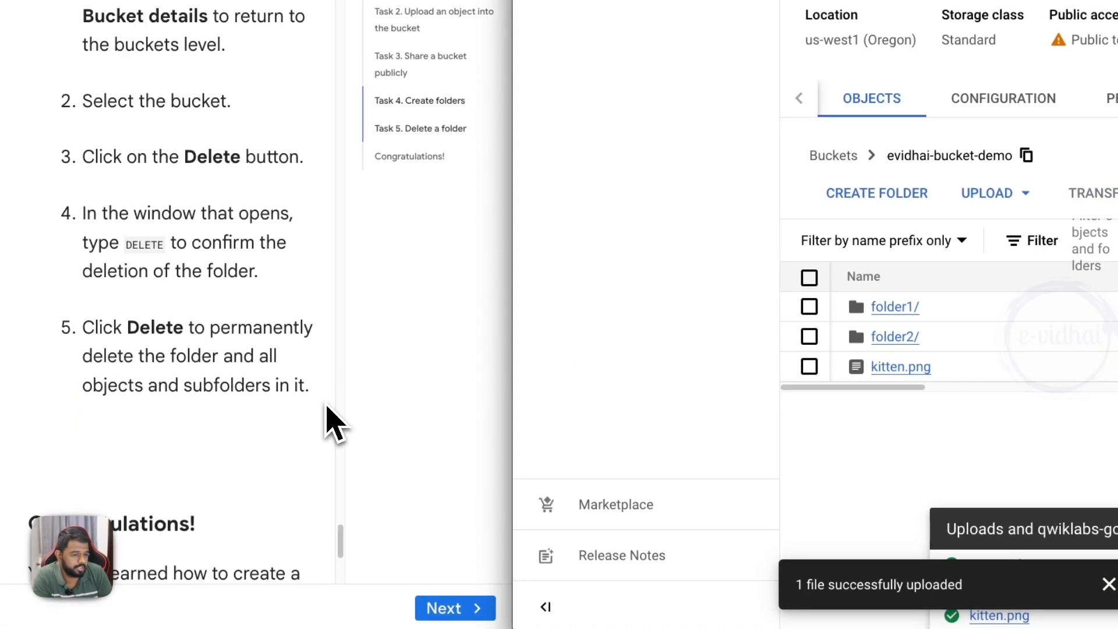
{"action": "left_click", "coordinate": [808, 337]}
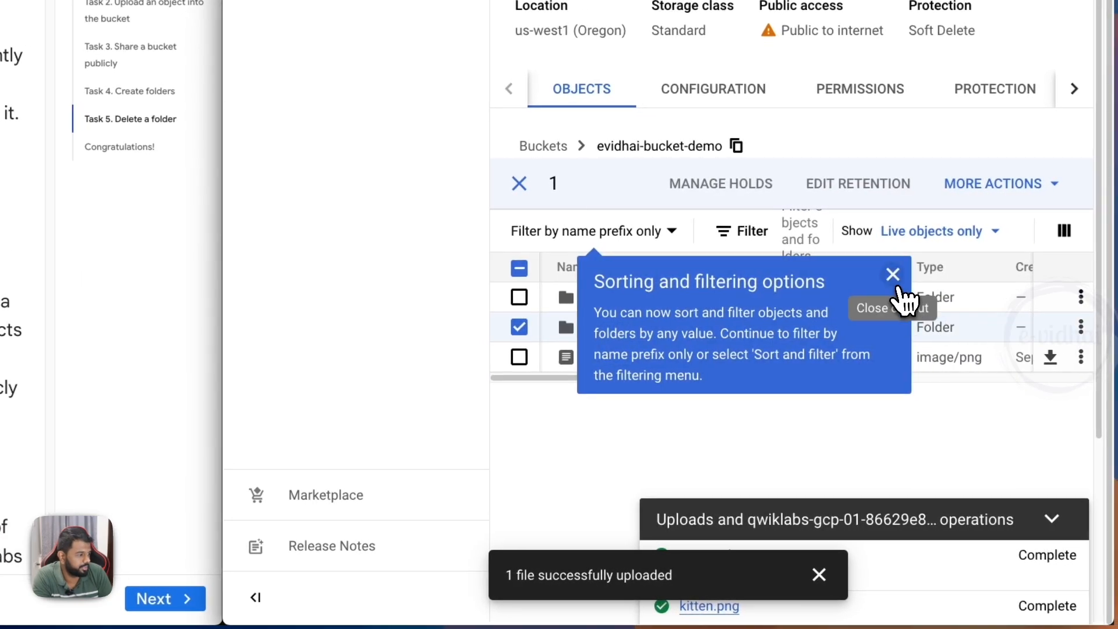
{"action": "left_click", "coordinate": [894, 277]}
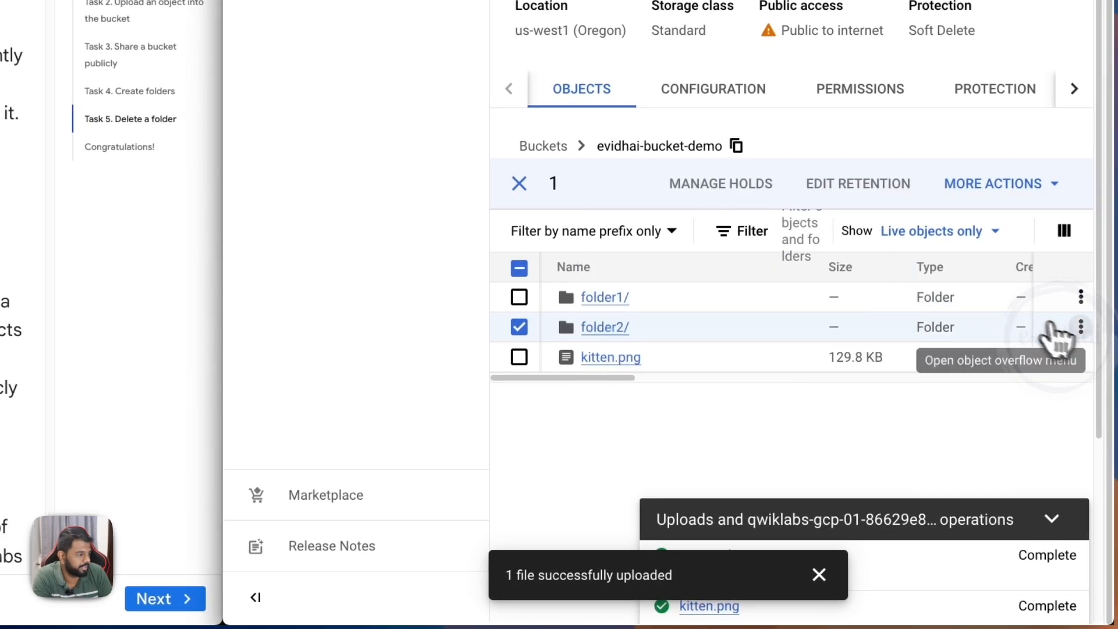
{"action": "left_click", "coordinate": [1080, 328]}
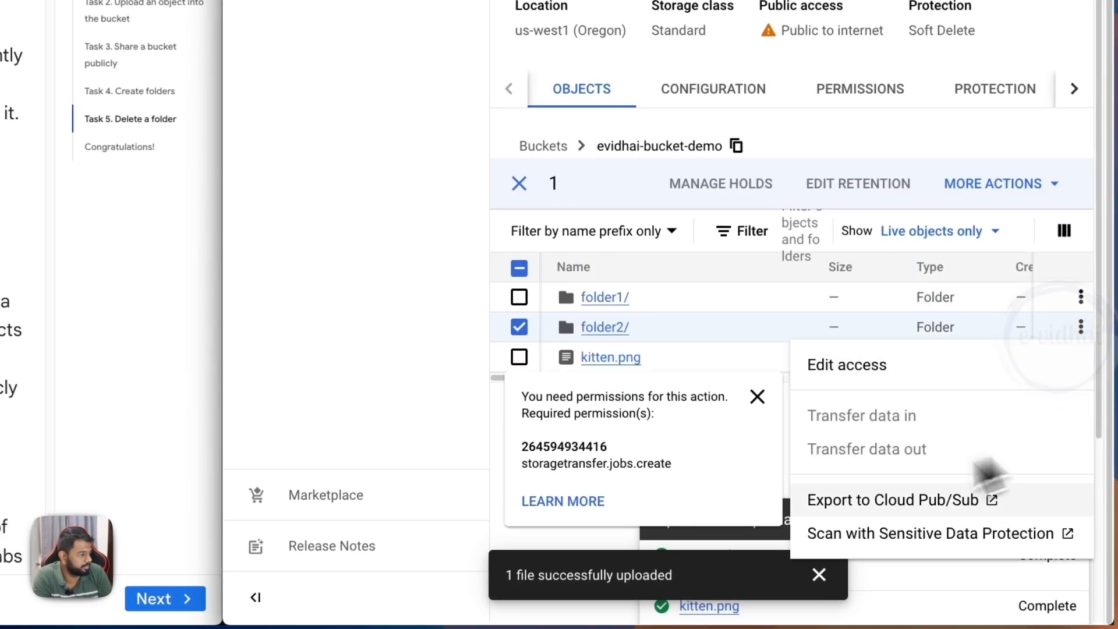
{"action": "mouse_move", "coordinate": [970, 425]}
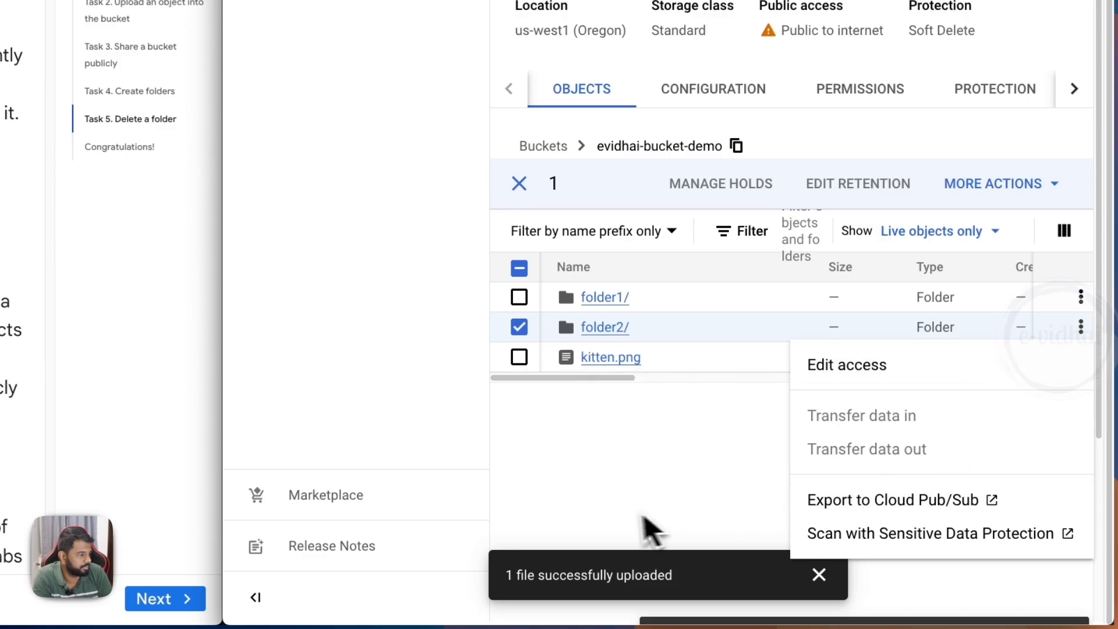
{"action": "left_click", "coordinate": [646, 527]}
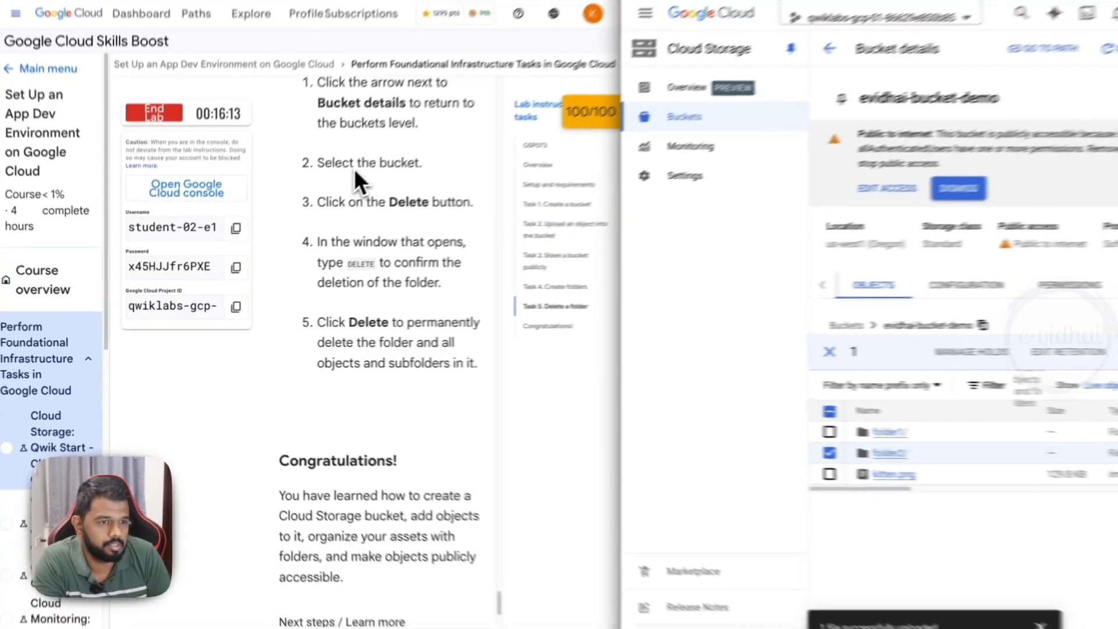
- Recheck Task 5 and delete the top-level folder2 from evidhai-bucket-demo, confirming the deletion with DELETE
{"action": "scroll", "coordinate": [326, 285], "scroll_direction": "up", "scroll_amount": 1}
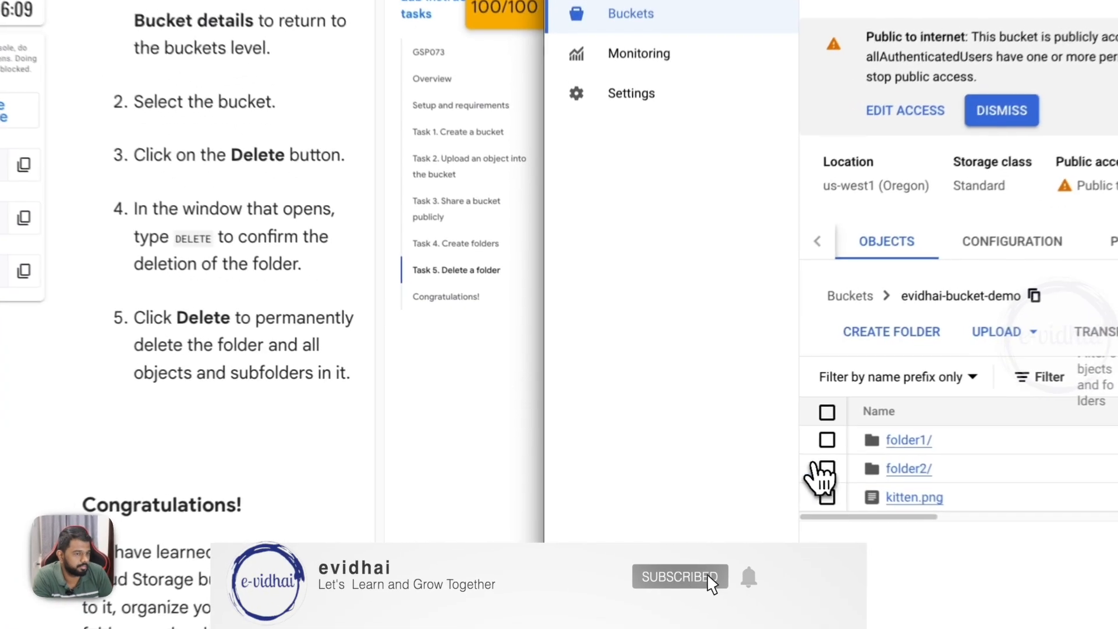
{"action": "scroll", "coordinate": [329, 279], "scroll_direction": "up", "scroll_amount": 3}
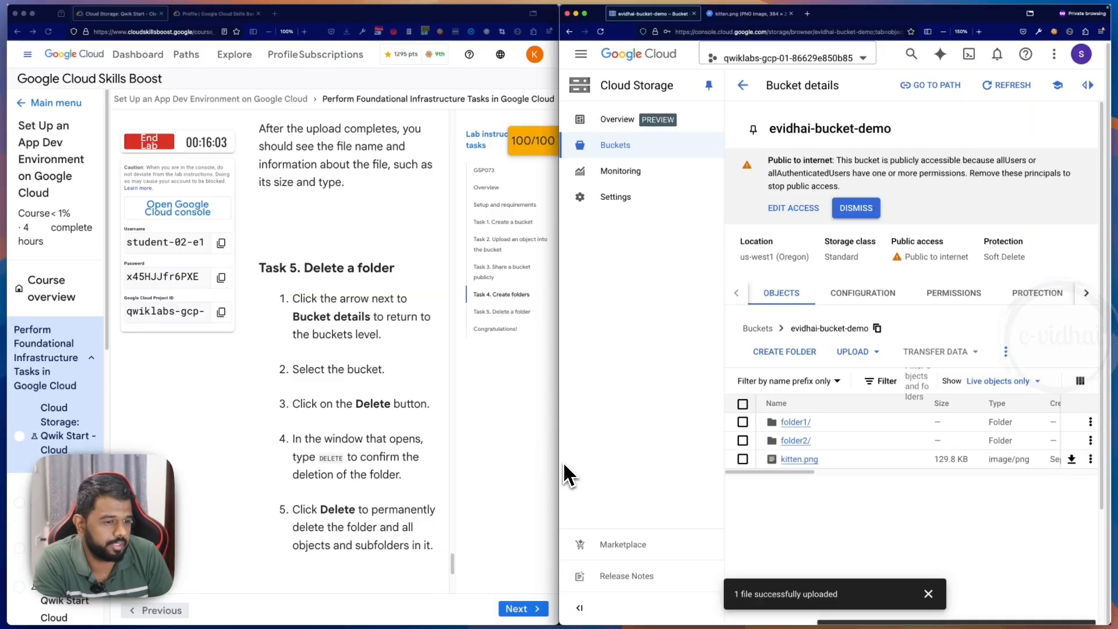
{"action": "left_click", "coordinate": [743, 440]}
{"action": "left_click", "coordinate": [1035, 352]}
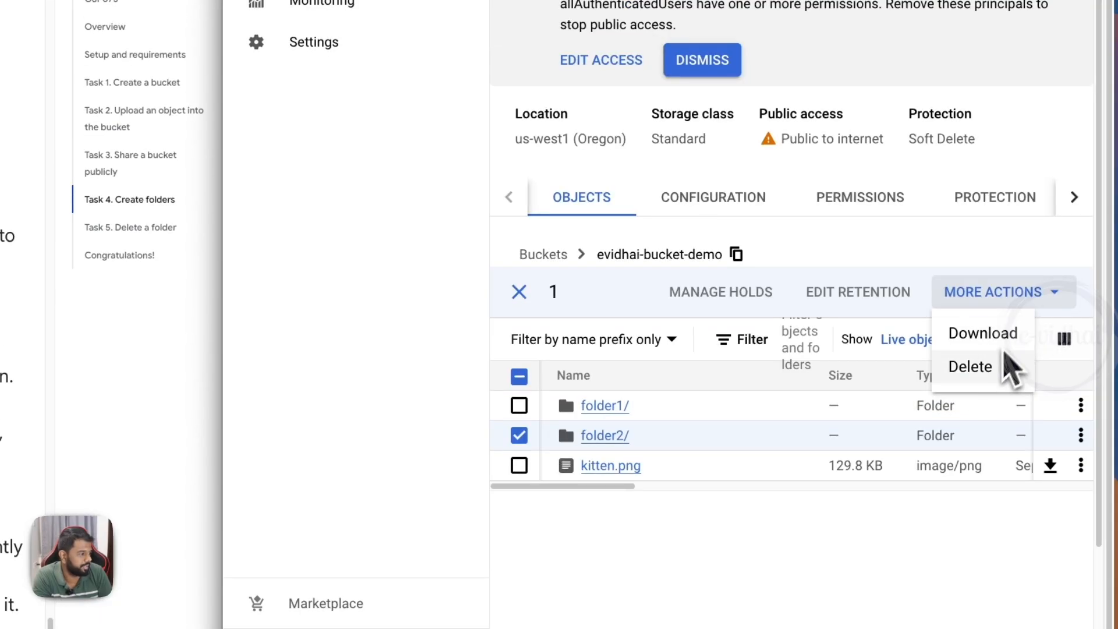
{"action": "left_click", "coordinate": [971, 367]}
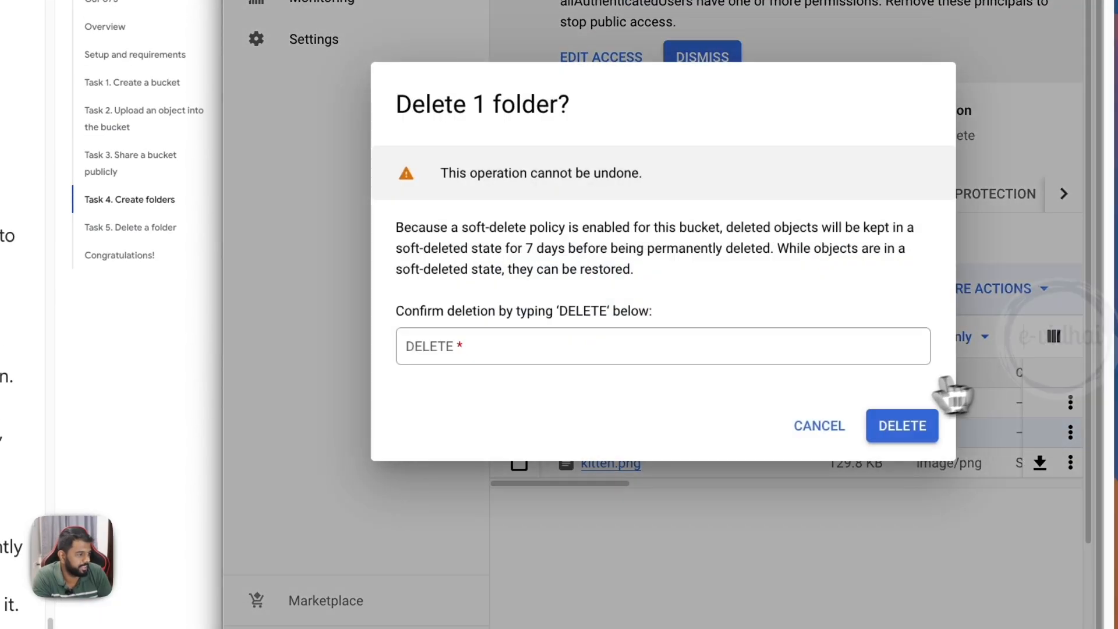
{"action": "type", "text": "DELETE"}
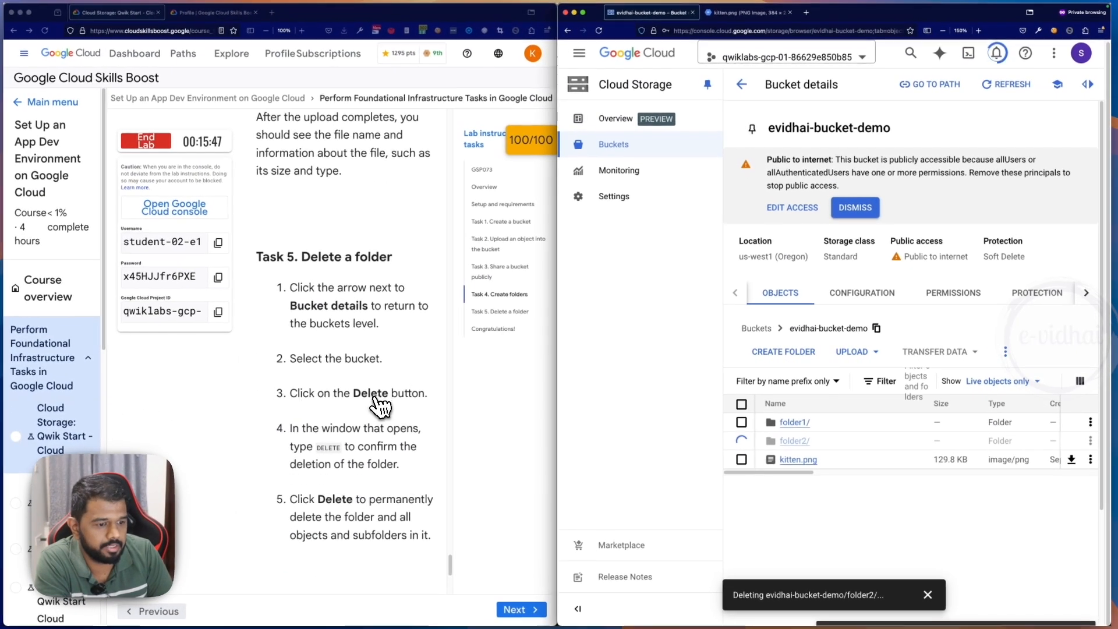
- Skim the closing lab section, return to the bucket list and view the configuration details of evidhai-bucket-demo
{"action": "scroll", "coordinate": [376, 408], "scroll_direction": "down", "scroll_amount": 7}
{"action": "scroll", "coordinate": [375, 408], "scroll_direction": "down", "scroll_amount": 10}
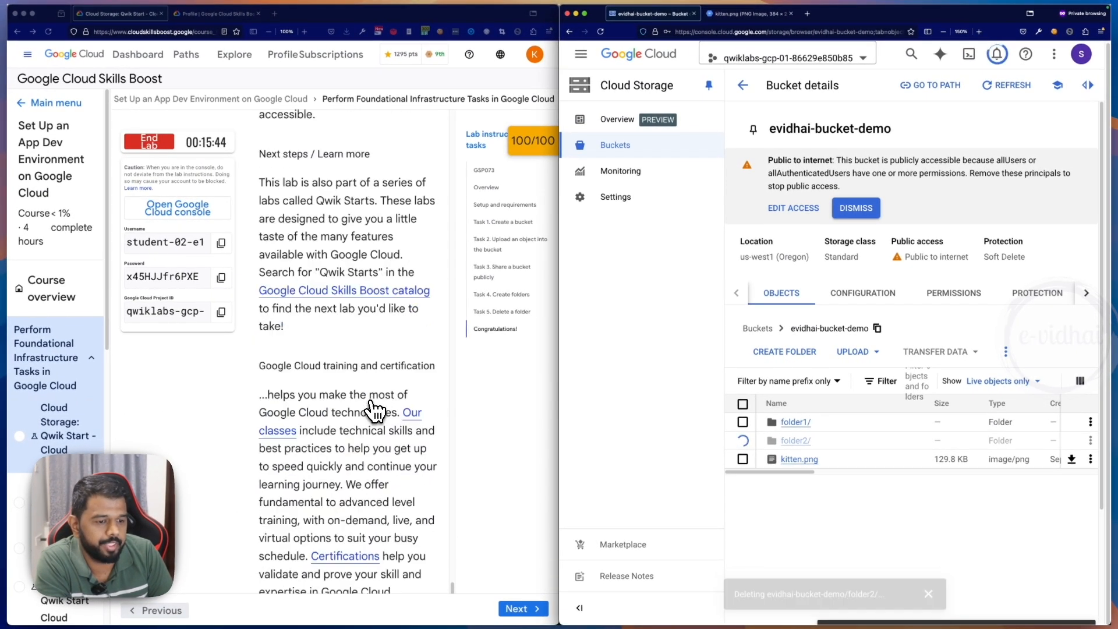
{"action": "left_click", "coordinate": [743, 85]}
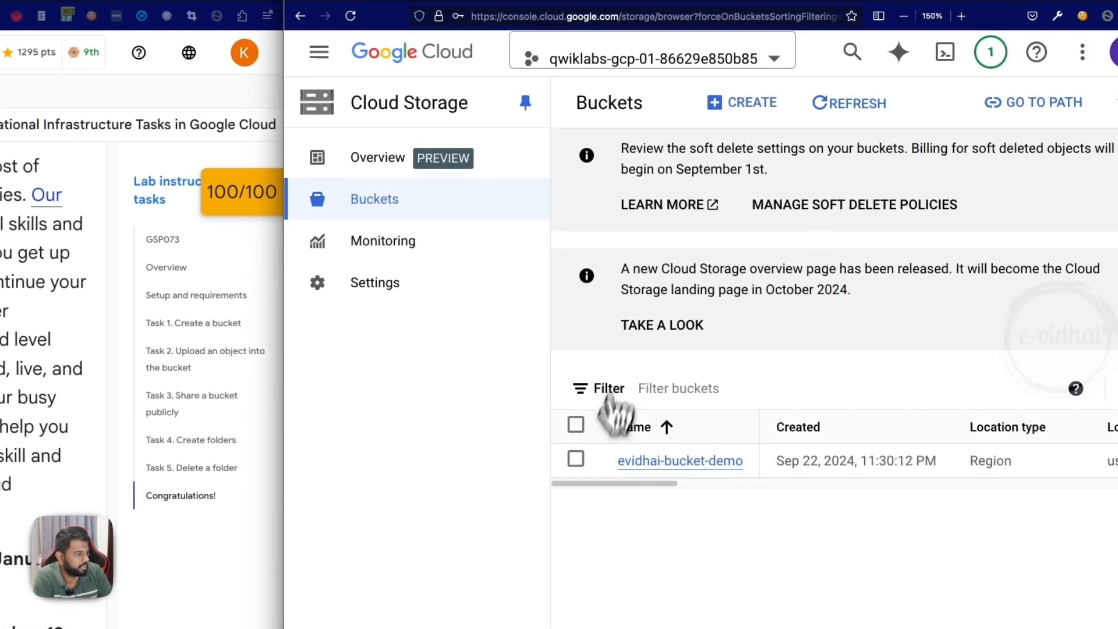
{"action": "left_click", "coordinate": [580, 454]}
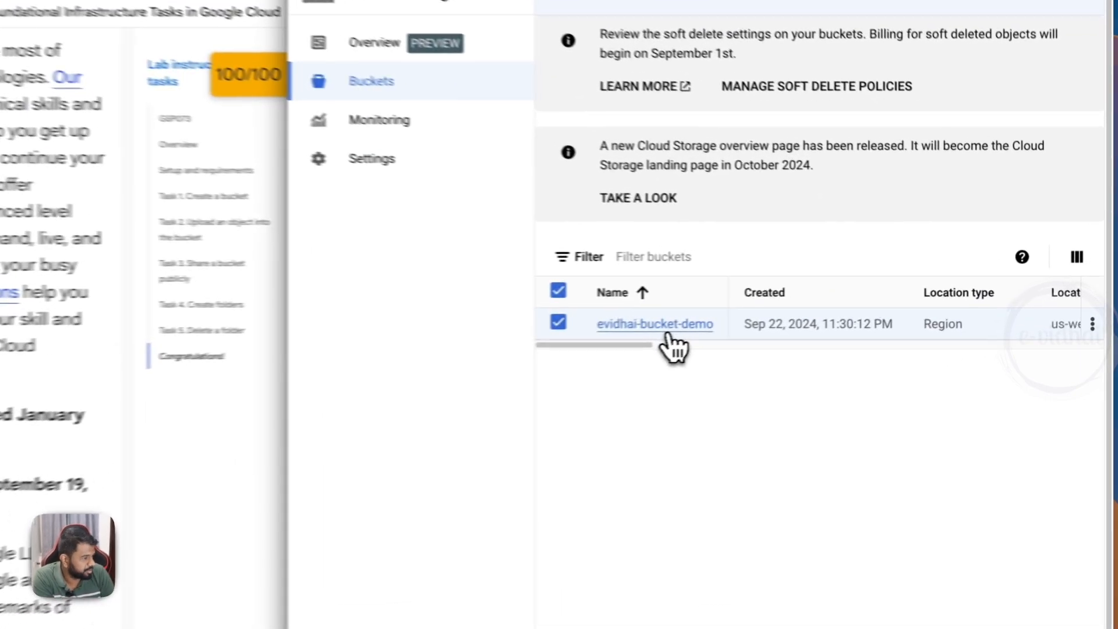
{"action": "left_click", "coordinate": [811, 309]}
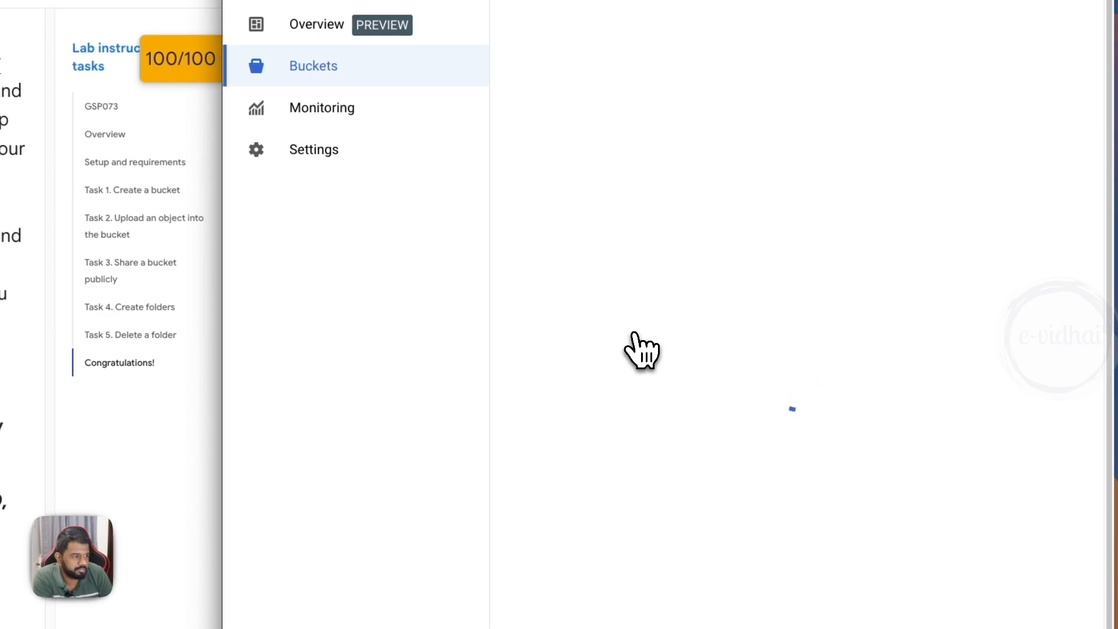
{"action": "left_click", "coordinate": [745, 315]}
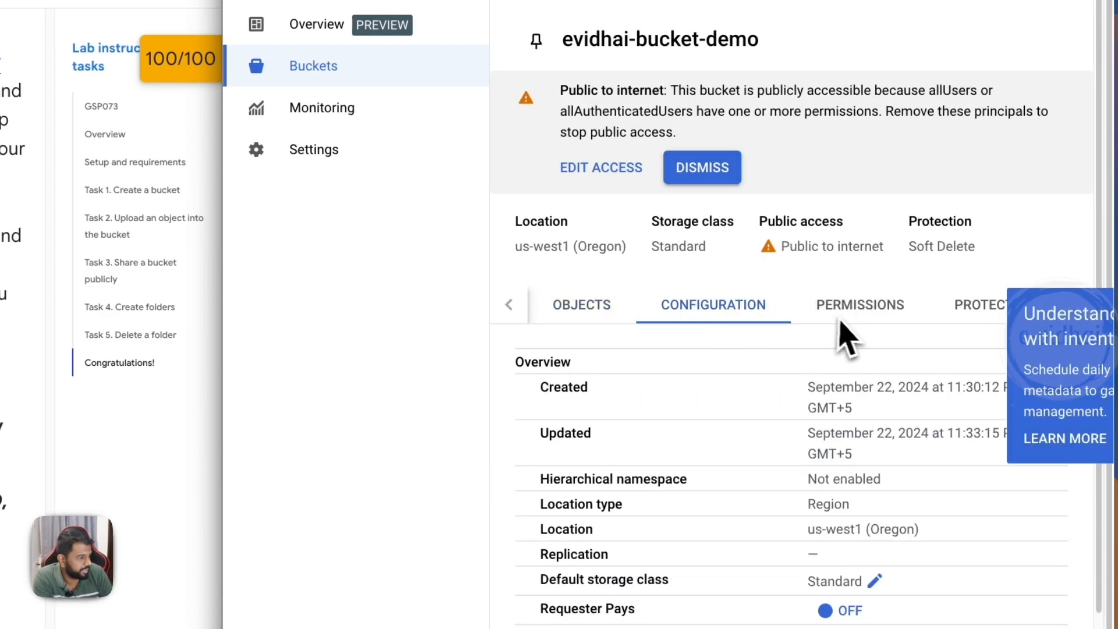
- Review the configuration, protection and permissions details of evidhai-bucket-demo
{"action": "scroll", "coordinate": [740, 402], "scroll_direction": "down", "scroll_amount": 5}
{"action": "scroll", "coordinate": [743, 392], "scroll_direction": "up", "scroll_amount": 5}
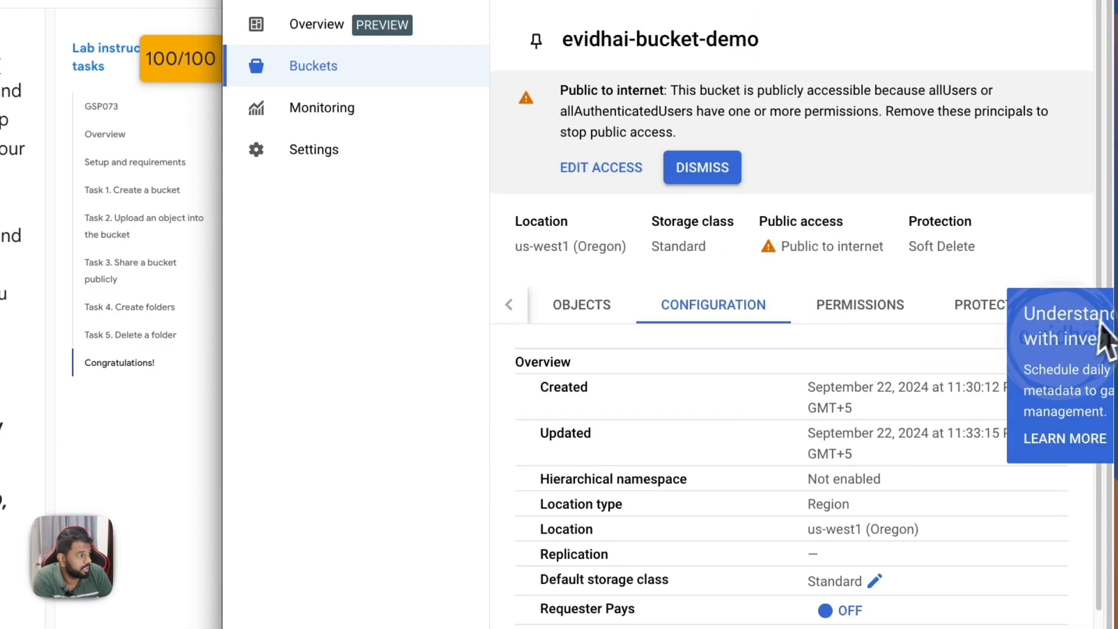
{"action": "left_click", "coordinate": [993, 315]}
{"action": "left_click", "coordinate": [853, 314]}
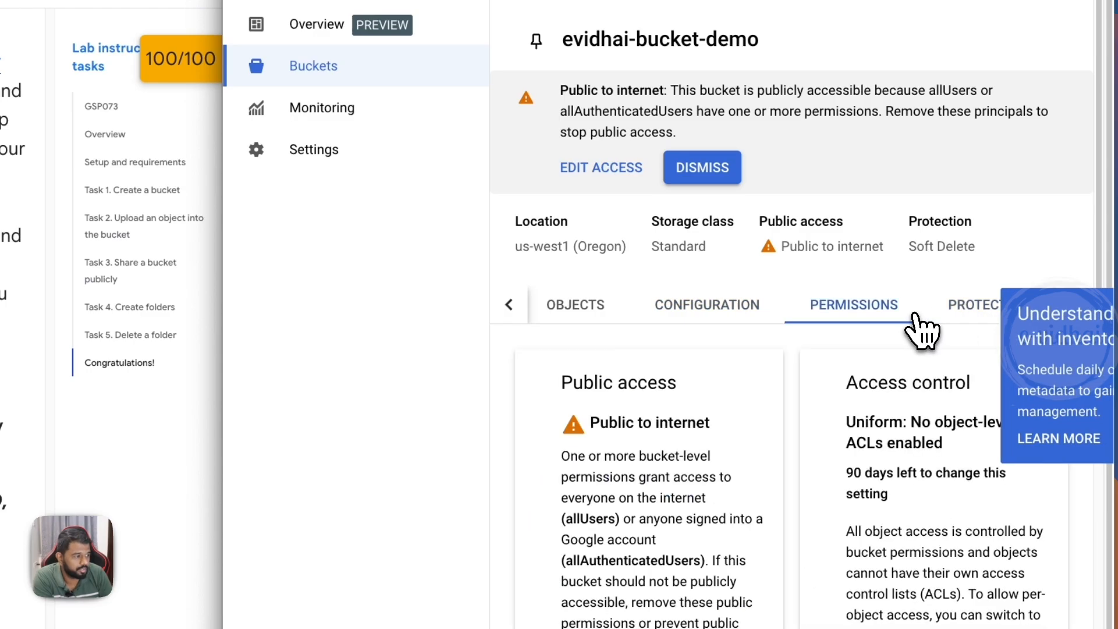
{"action": "scroll", "coordinate": [836, 437], "scroll_direction": "down", "scroll_amount": 8}
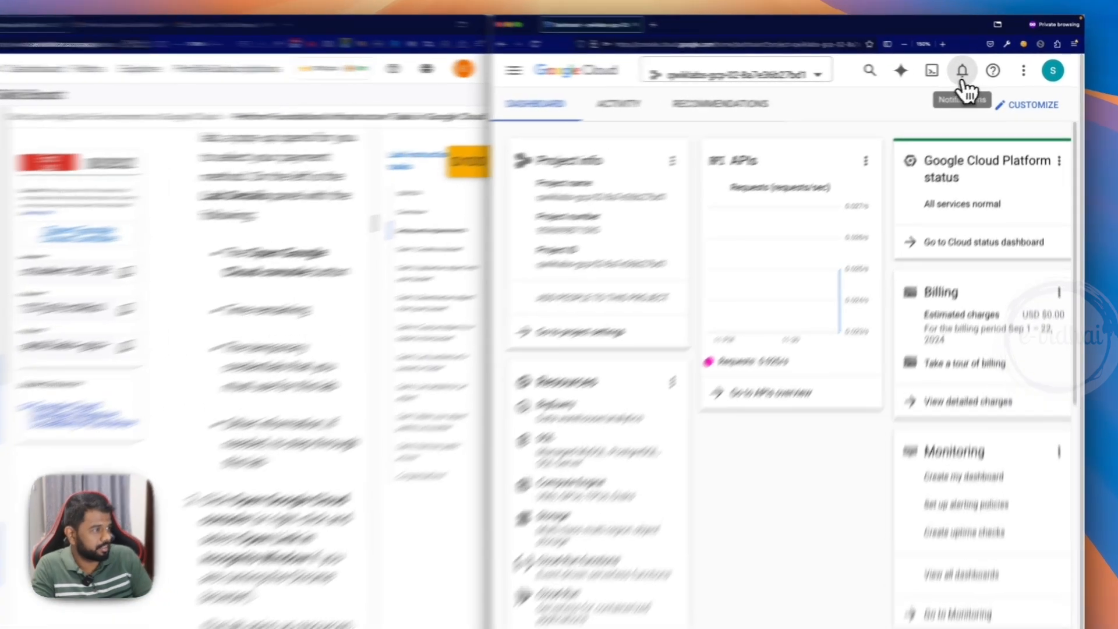
- Activate Cloud Shell for the new lab's project and continue past its introduction
{"action": "left_click", "coordinate": [950, 72]}
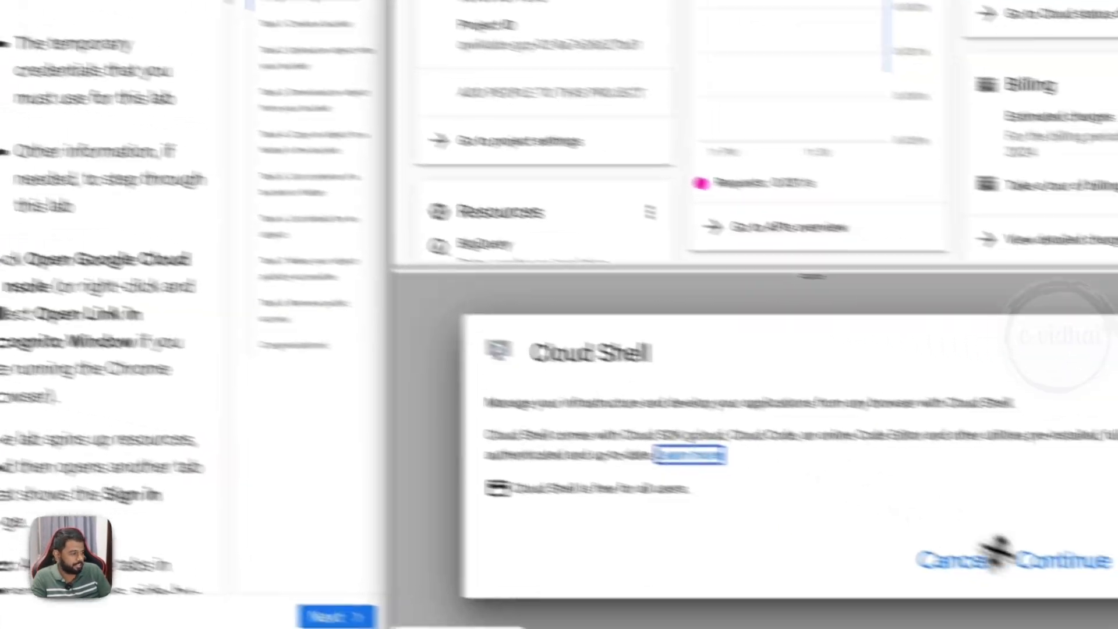
{"action": "left_click", "coordinate": [1000, 559]}
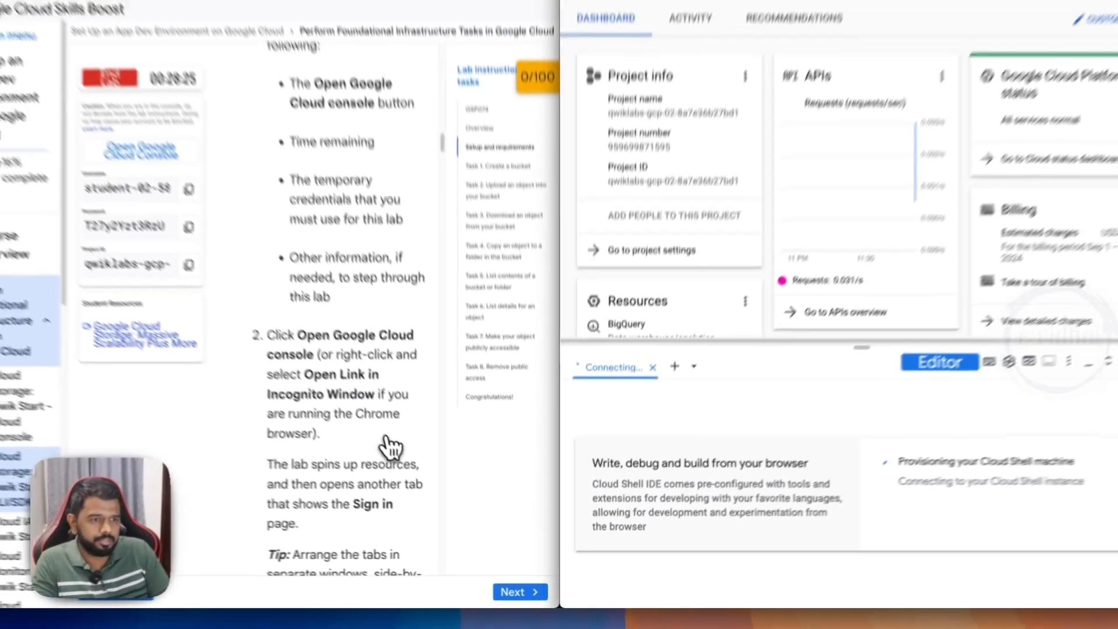
- Read the Cloud Shell setup instructions and the Task 1 bucket naming rules through the gsutil mb command
{"action": "scroll", "coordinate": [390, 447], "scroll_direction": "down", "scroll_amount": 5}
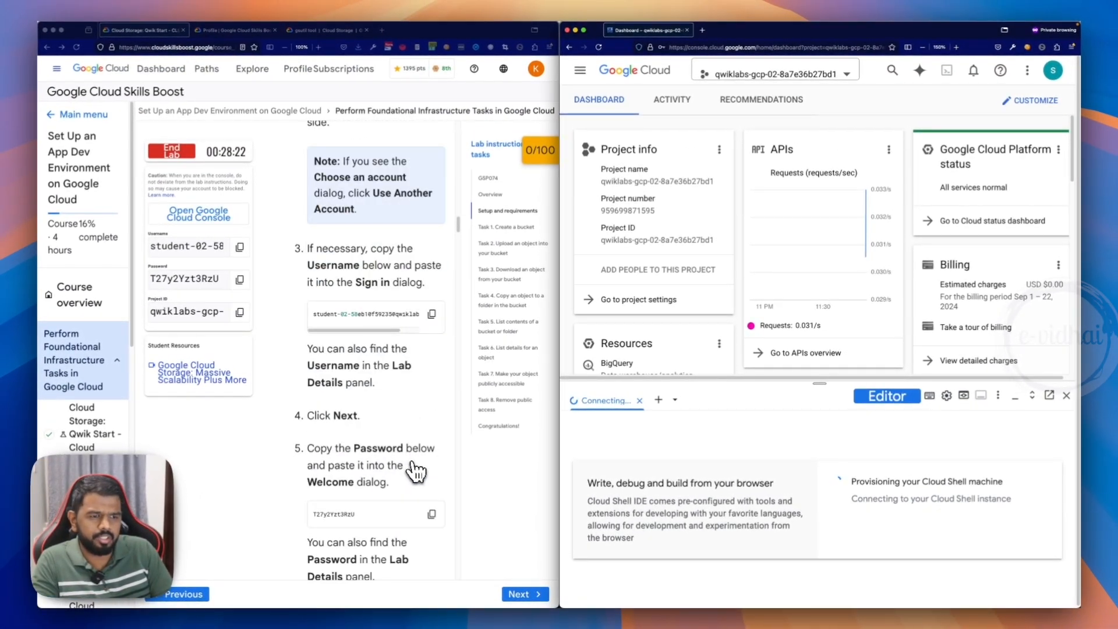
{"action": "scroll", "coordinate": [416, 472], "scroll_direction": "down", "scroll_amount": 10}
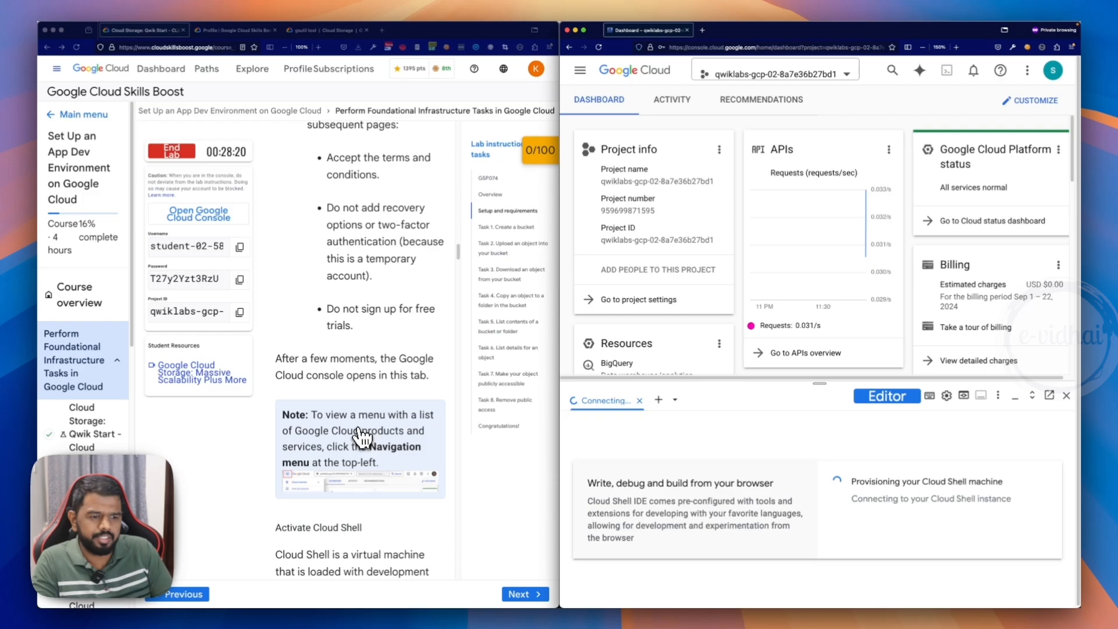
{"action": "scroll", "coordinate": [361, 437], "scroll_direction": "down", "scroll_amount": 15}
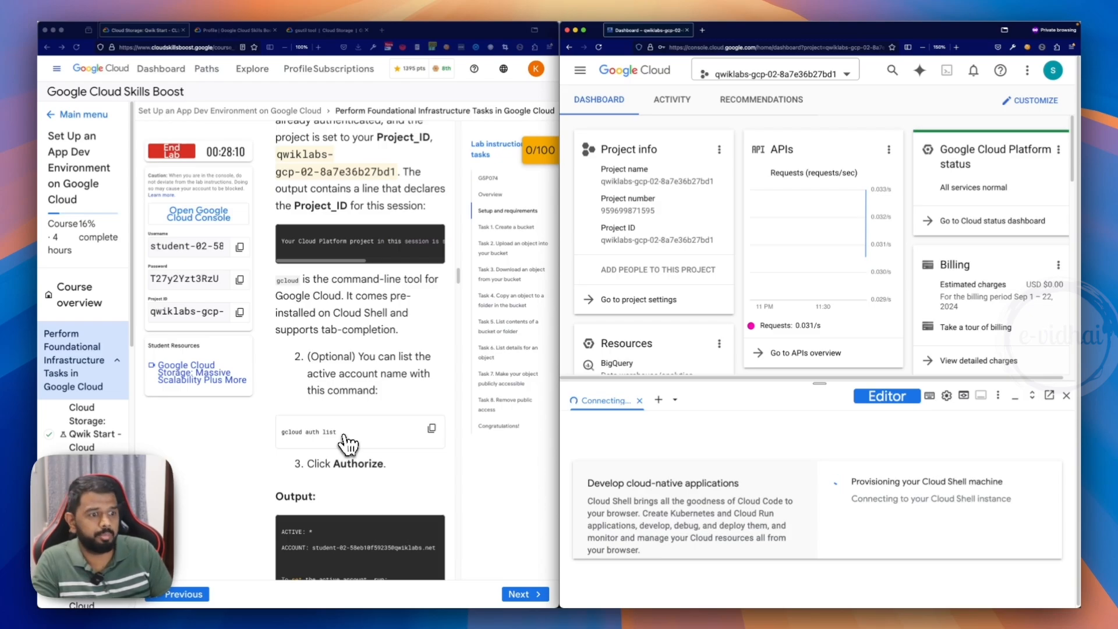
{"action": "scroll", "coordinate": [349, 446], "scroll_direction": "down", "scroll_amount": 5}
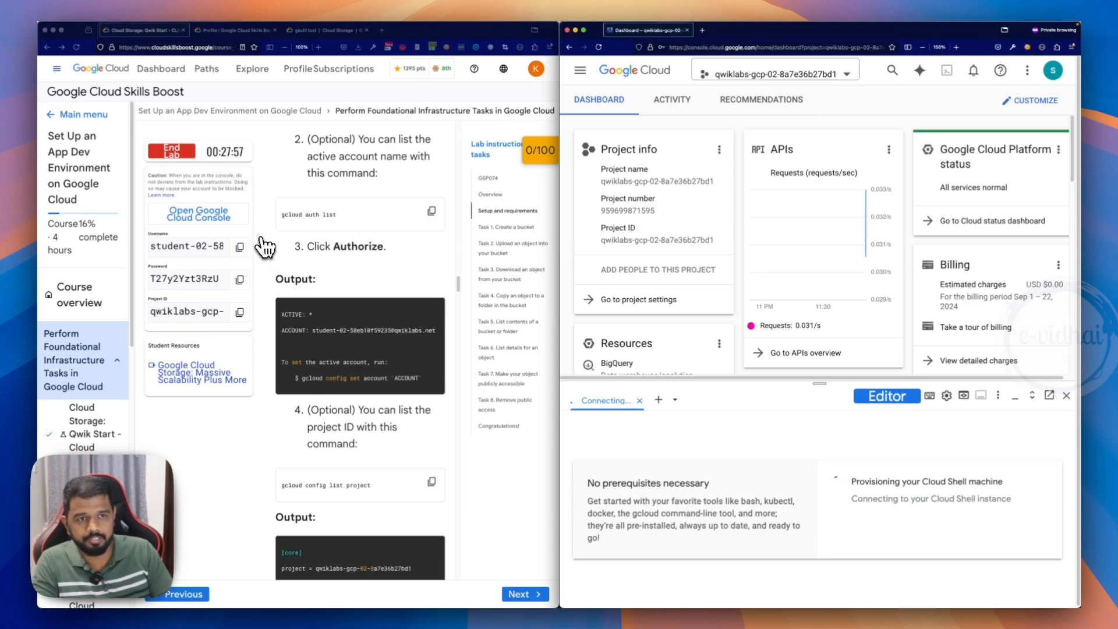
{"action": "scroll", "coordinate": [286, 341], "scroll_direction": "down", "scroll_amount": 10}
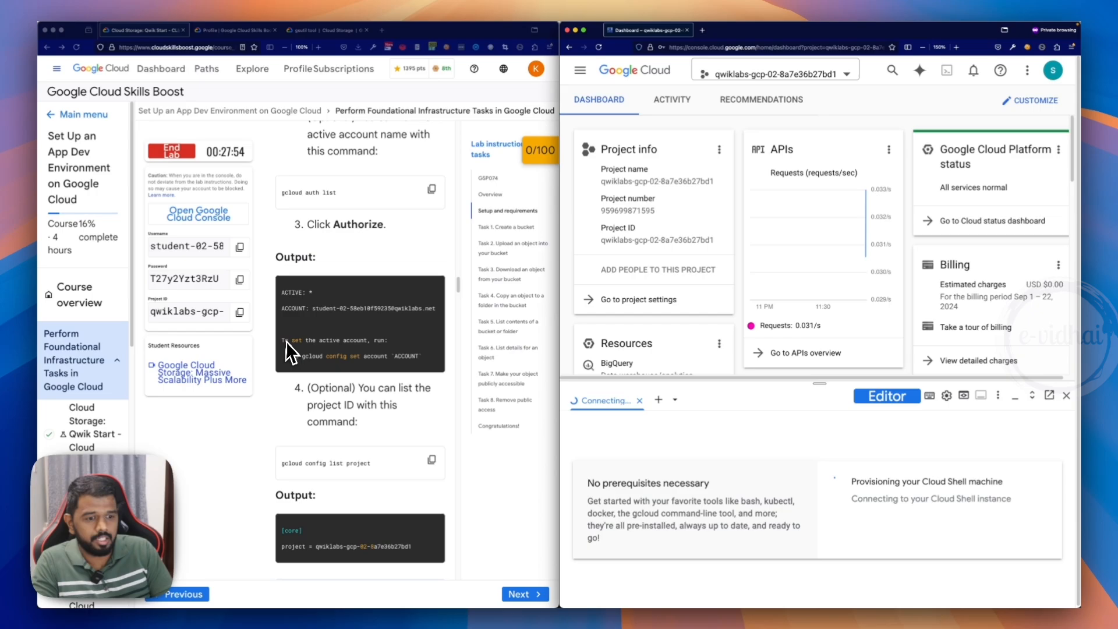
{"action": "scroll", "coordinate": [317, 386], "scroll_direction": "down", "scroll_amount": 10}
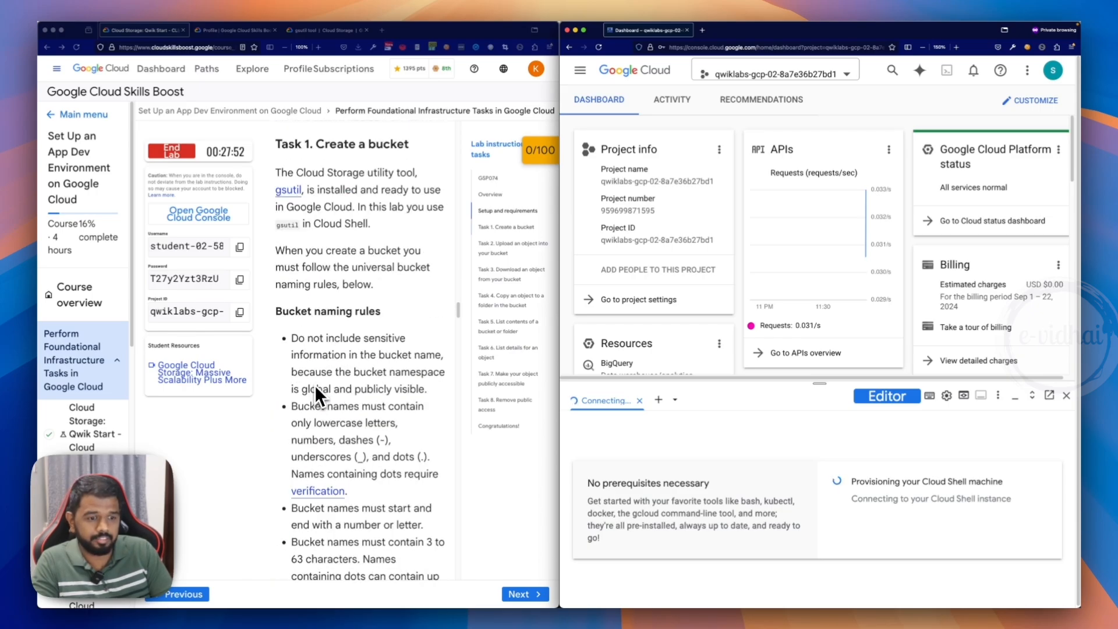
{"action": "scroll", "coordinate": [314, 390], "scroll_direction": "down", "scroll_amount": 1}
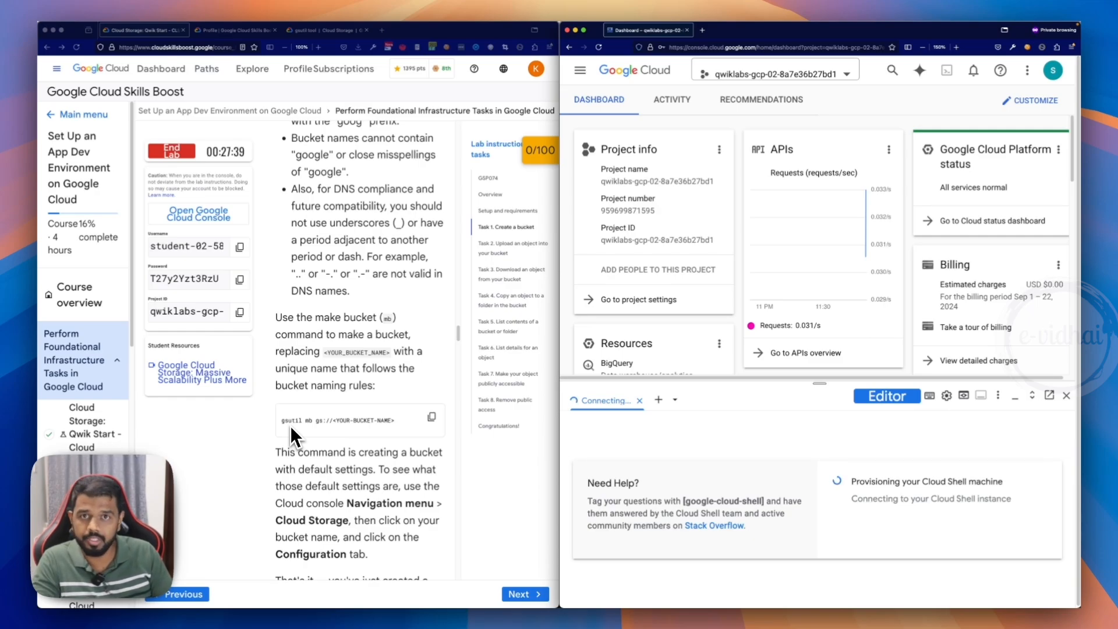
- Read the gsutil tool documentation on using gcloud storage commands instead of gsutil and return to the lab instructions
{"action": "left_click", "coordinate": [326, 30]}
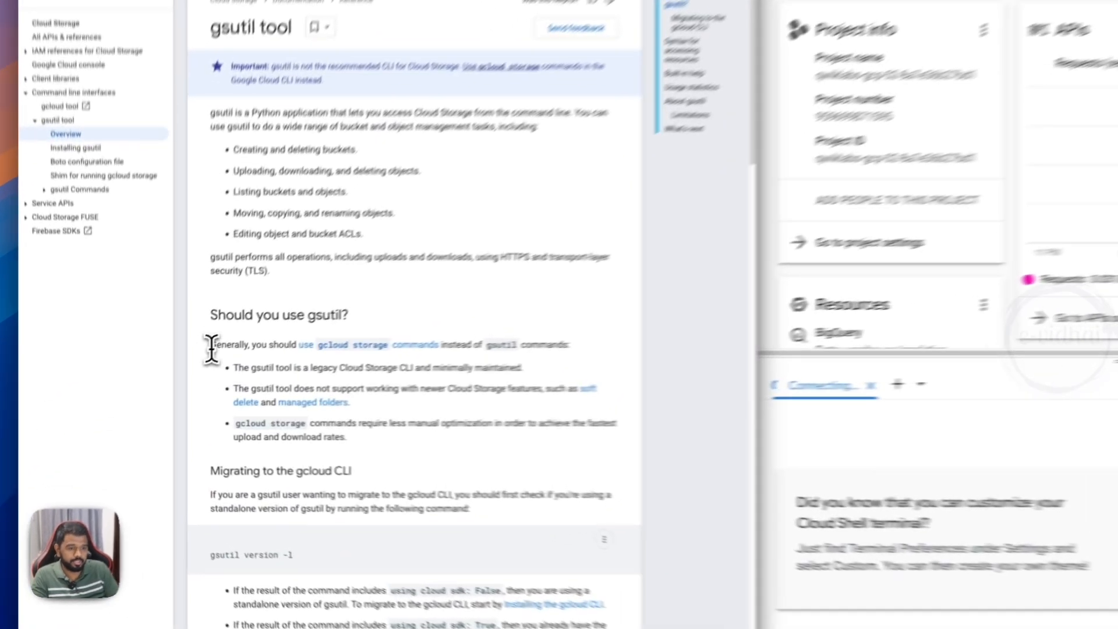
{"action": "triple_click", "coordinate": [213, 346]}
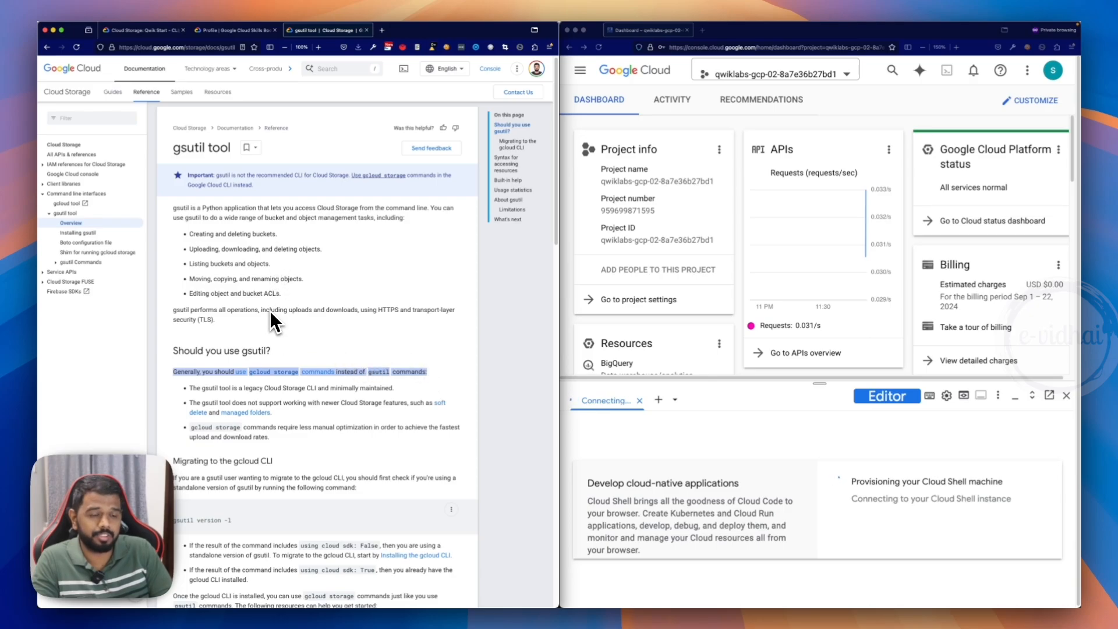
{"action": "scroll", "coordinate": [268, 343], "scroll_direction": "down", "scroll_amount": 5}
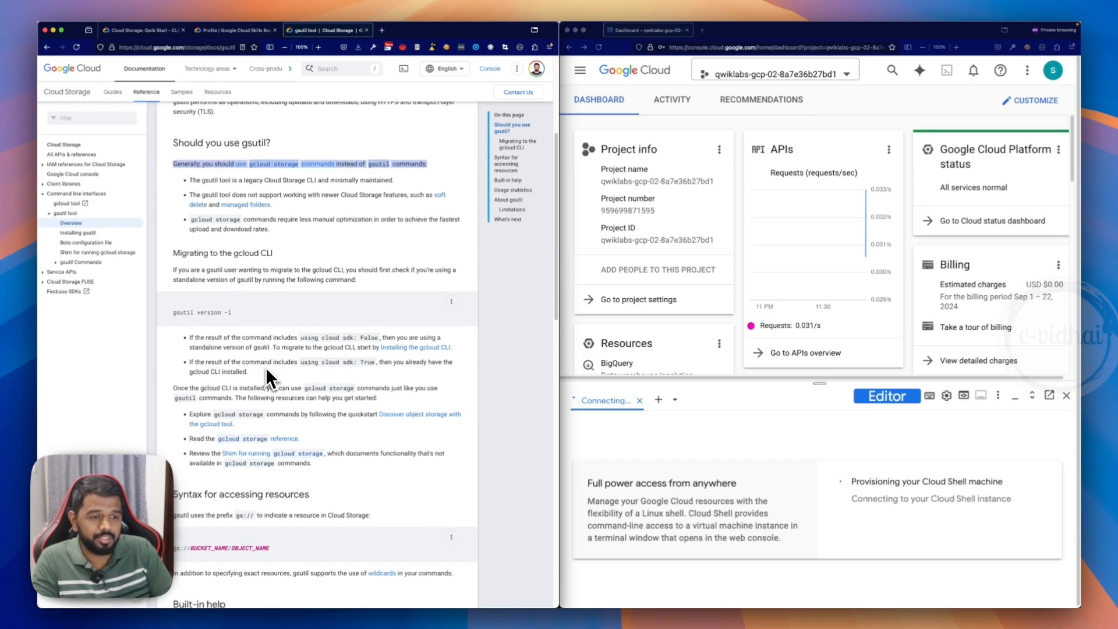
{"action": "scroll", "coordinate": [266, 367], "scroll_direction": "down", "scroll_amount": 2}
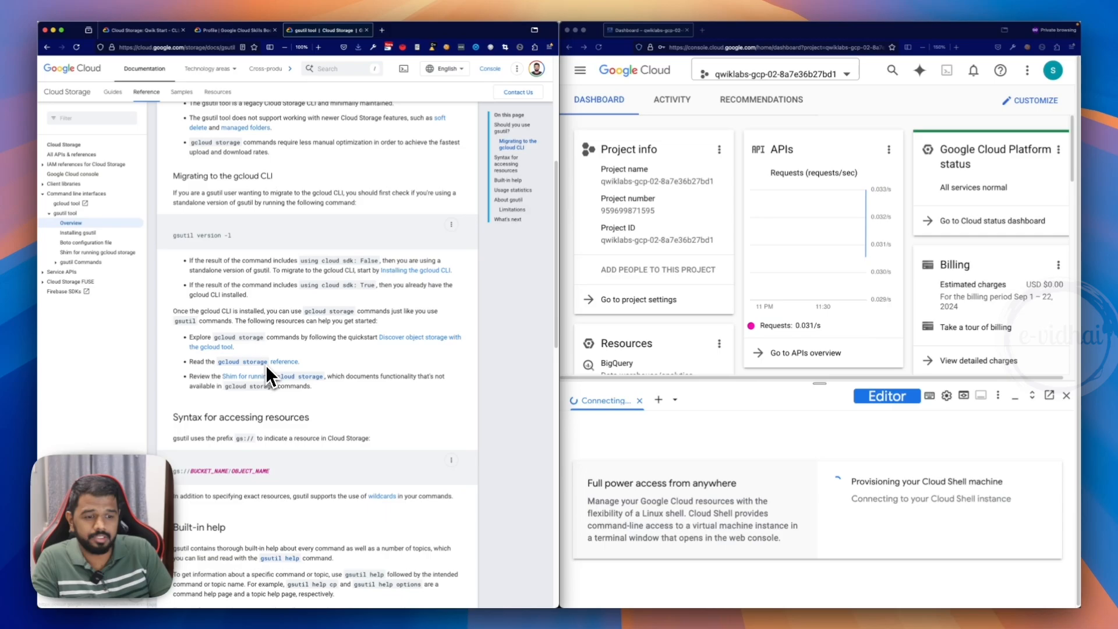
{"action": "scroll", "coordinate": [266, 367], "scroll_direction": "up", "scroll_amount": 6}
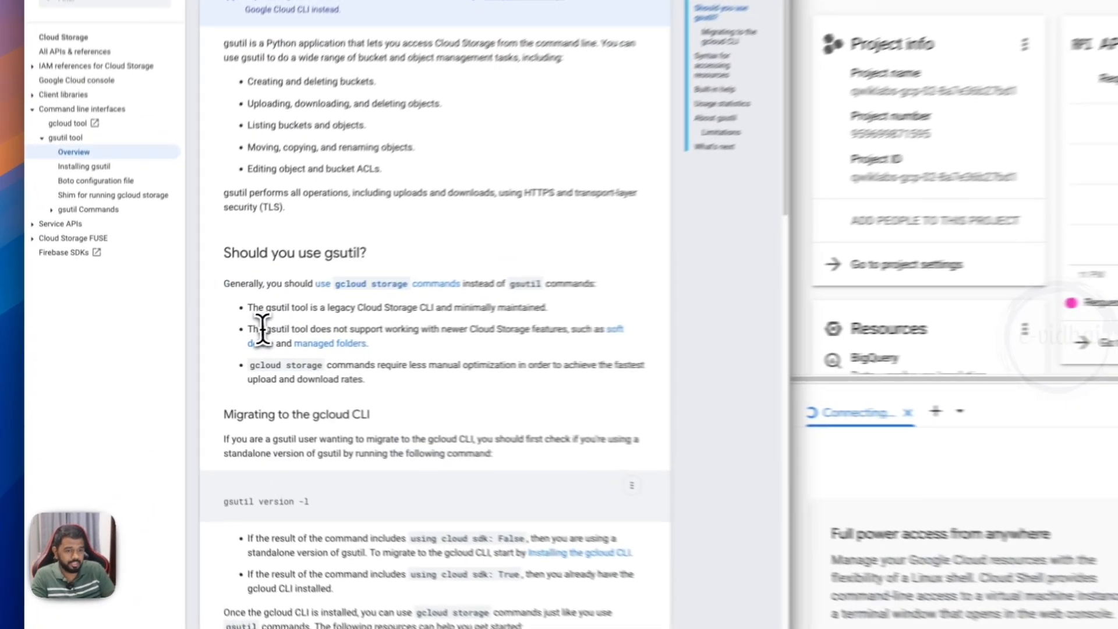
{"action": "left_click_drag", "start_coordinate": [201, 344], "coordinate": [230, 344]}
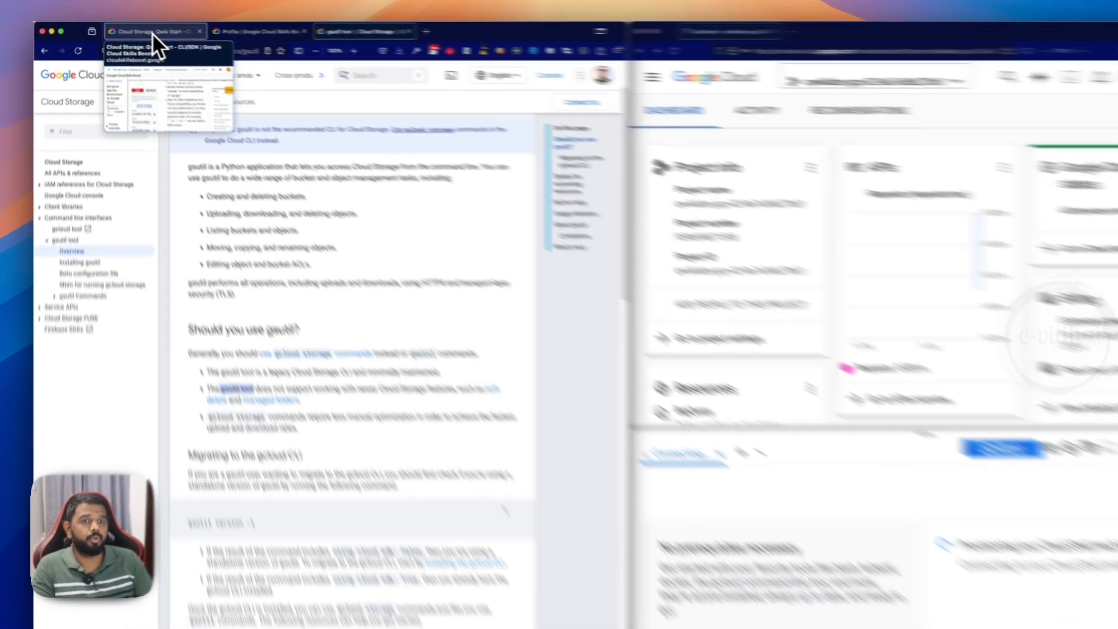
{"action": "left_click", "coordinate": [152, 33]}
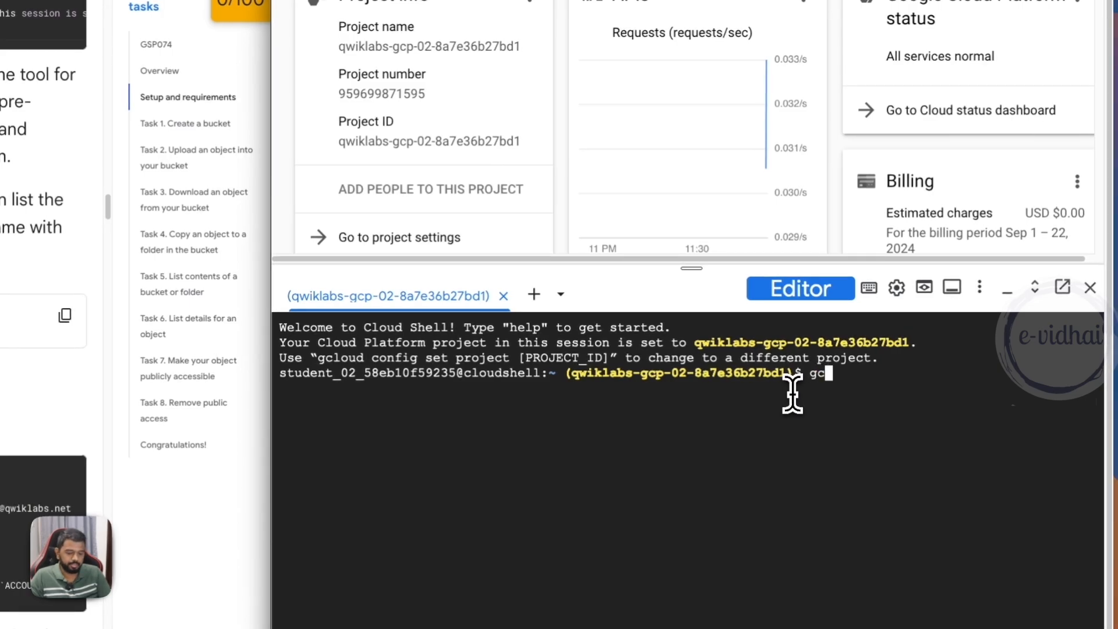
- Run gcloud auth list in Cloud Shell and authorize the request
{"action": "type", "text": "loud"}
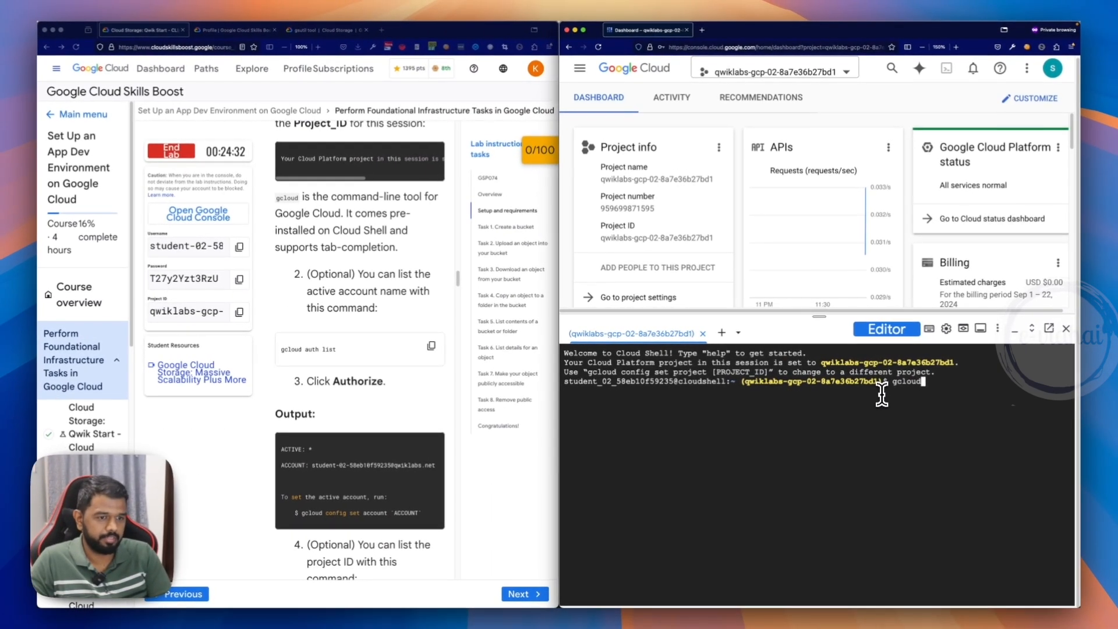
{"action": "type", "text": " auth lis"}
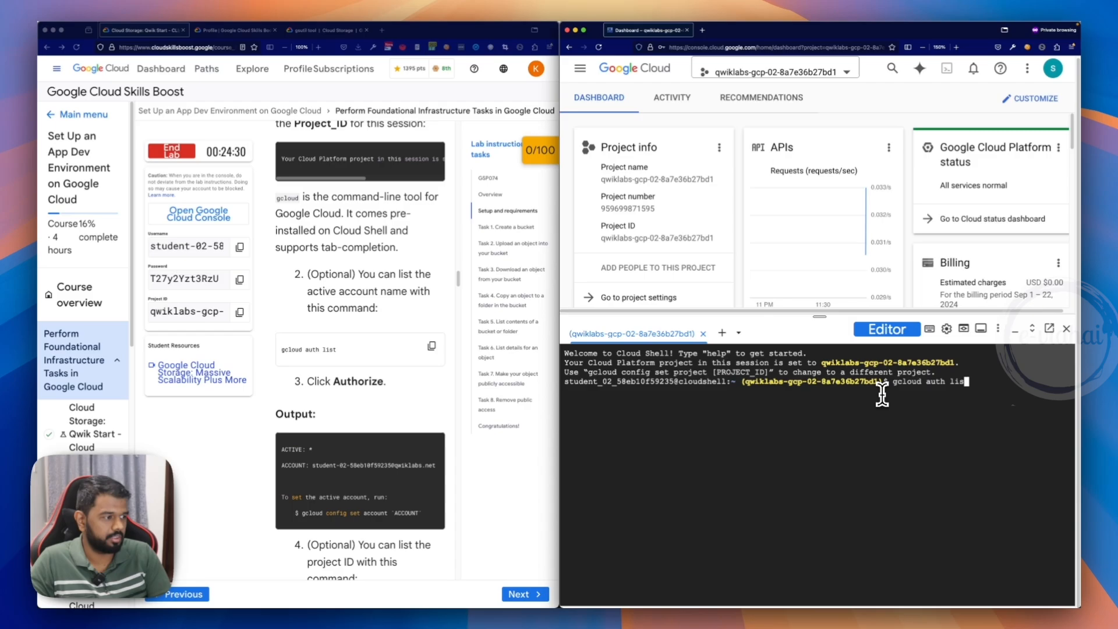
{"action": "type", "text": "t"}
{"action": "key", "text": "Return"}
{"action": "left_click", "coordinate": [918, 505]}
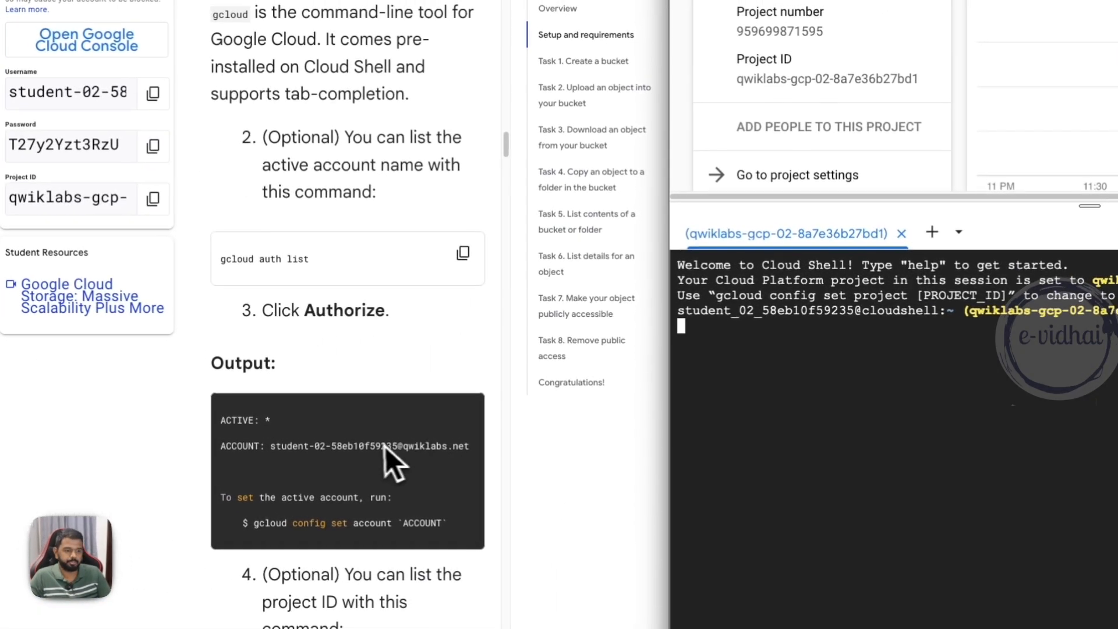
- Copy the optional gcloud config list project command from the lab instructions and check its sample output
{"action": "scroll", "coordinate": [434, 457], "scroll_direction": "down", "scroll_amount": 4}
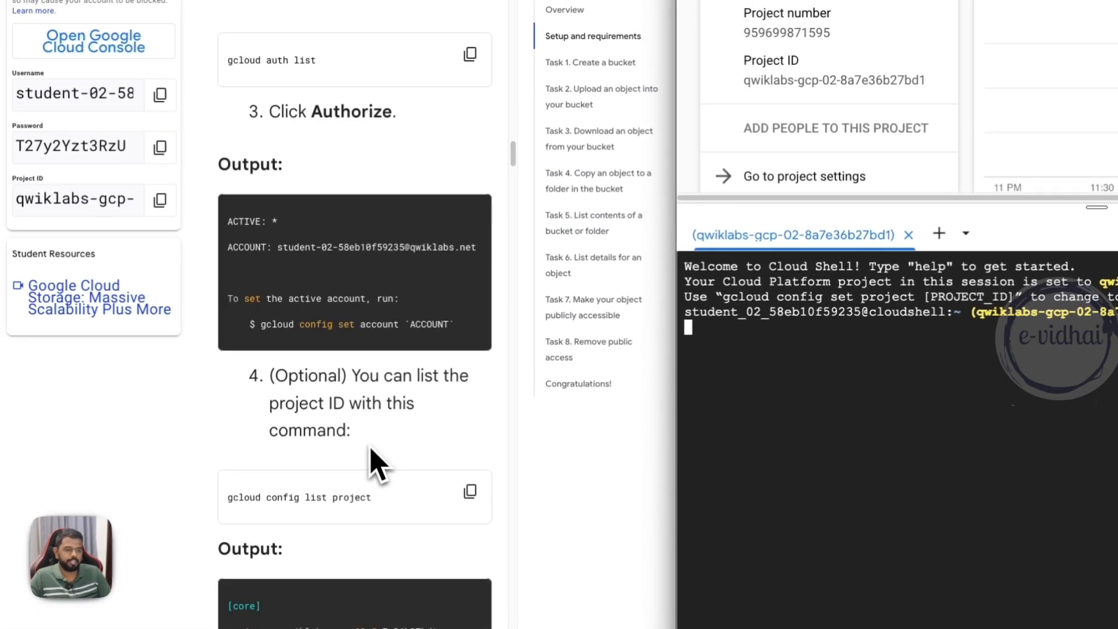
{"action": "scroll", "coordinate": [384, 460], "scroll_direction": "down", "scroll_amount": 1}
{"action": "left_click", "coordinate": [469, 440]}
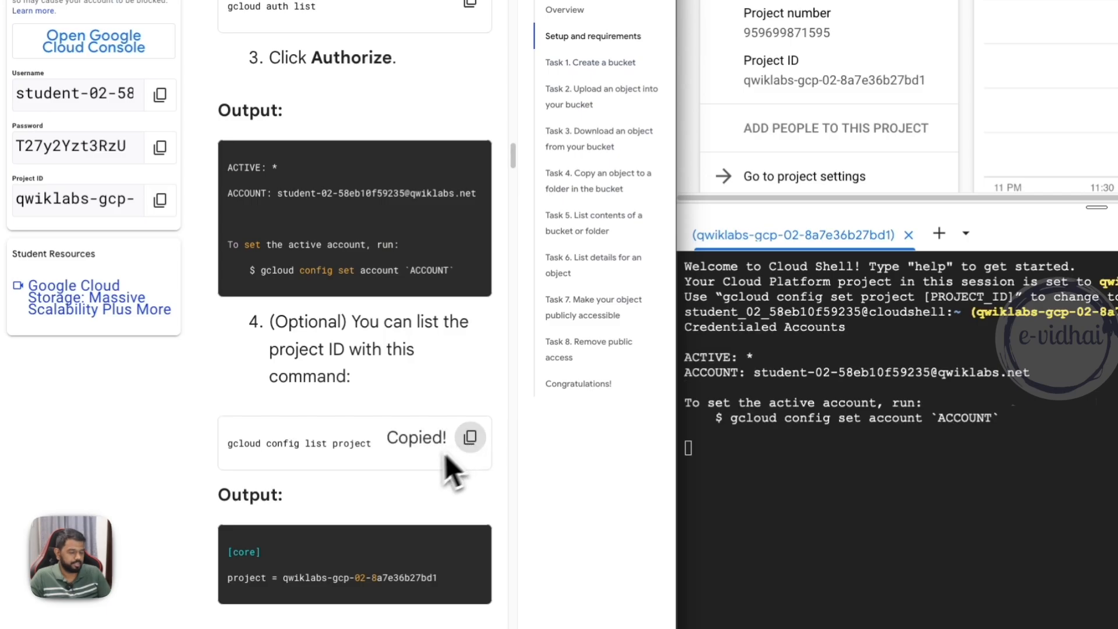
{"action": "left_click_drag", "start_coordinate": [257, 443], "coordinate": [384, 452]}
{"action": "scroll", "coordinate": [326, 472], "scroll_direction": "down", "scroll_amount": 2}
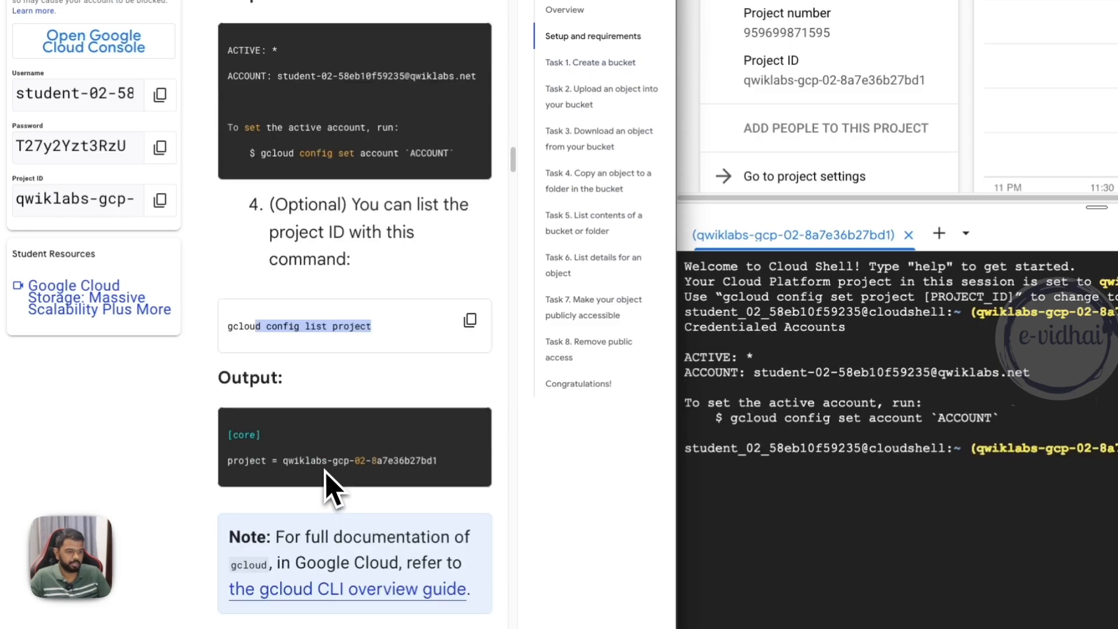
- Set the project's compute region to us-west1 by running the lab's gcloud config set compute/region command in Cloud Shell
{"action": "scroll", "coordinate": [326, 472], "scroll_direction": "down", "scroll_amount": 9}
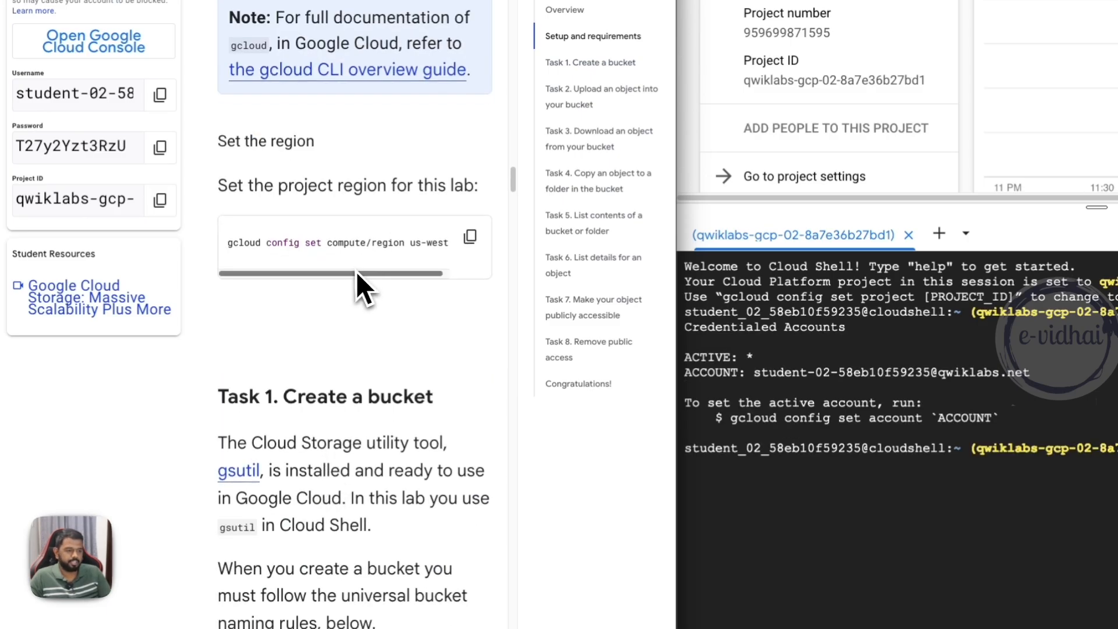
{"action": "left_click_drag", "start_coordinate": [356, 272], "coordinate": [396, 272]}
{"action": "left_click", "coordinate": [470, 239]}
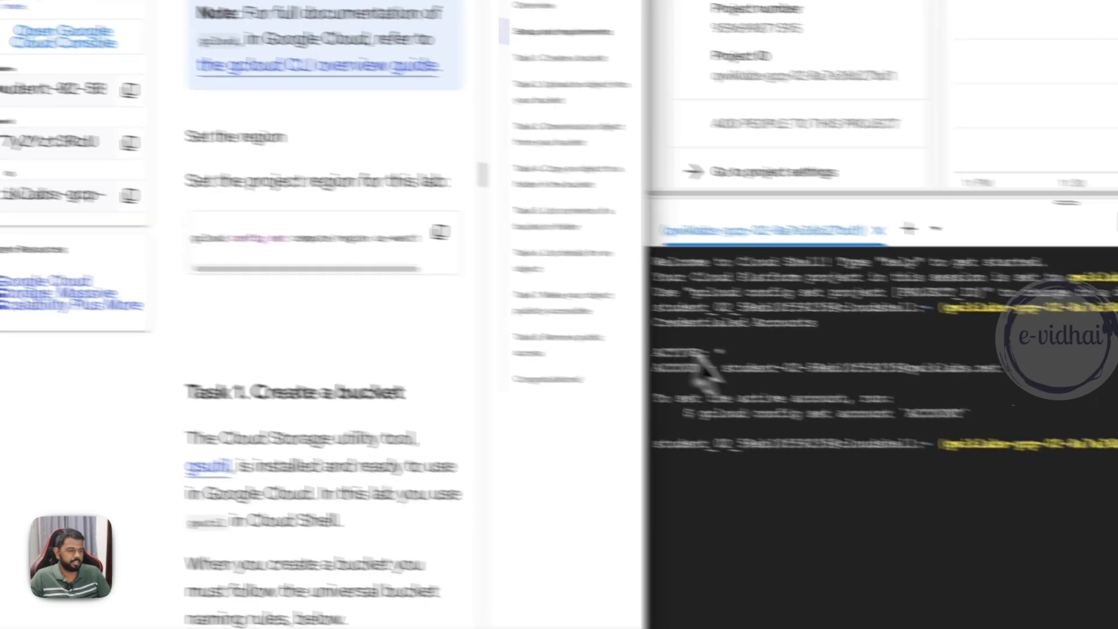
{"action": "key", "text": "ctrl+v"}
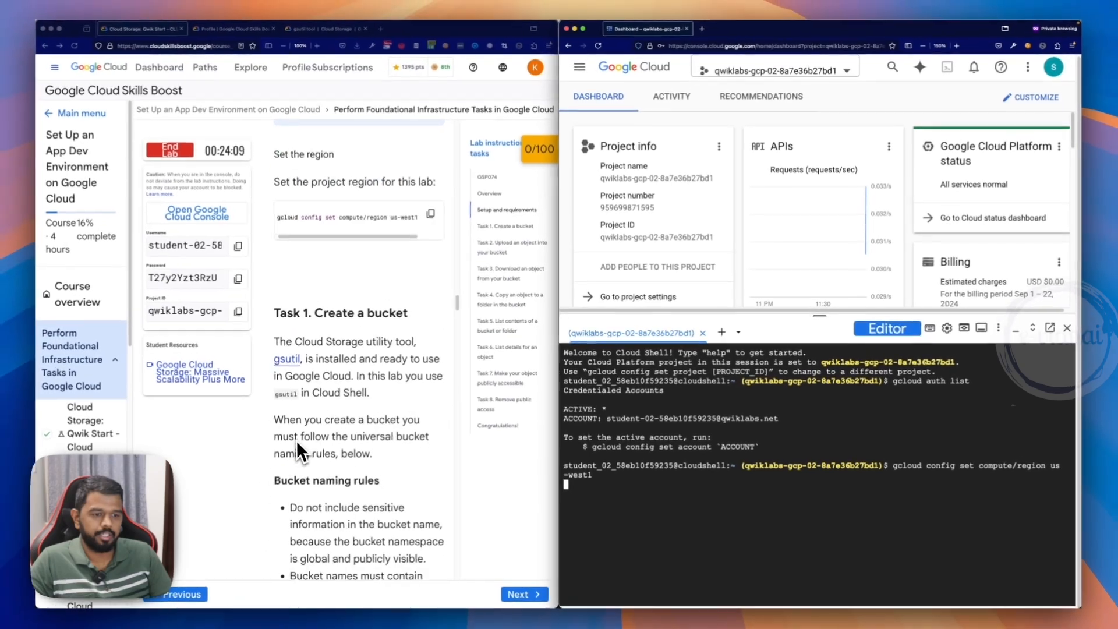
{"action": "key", "text": "Return"}
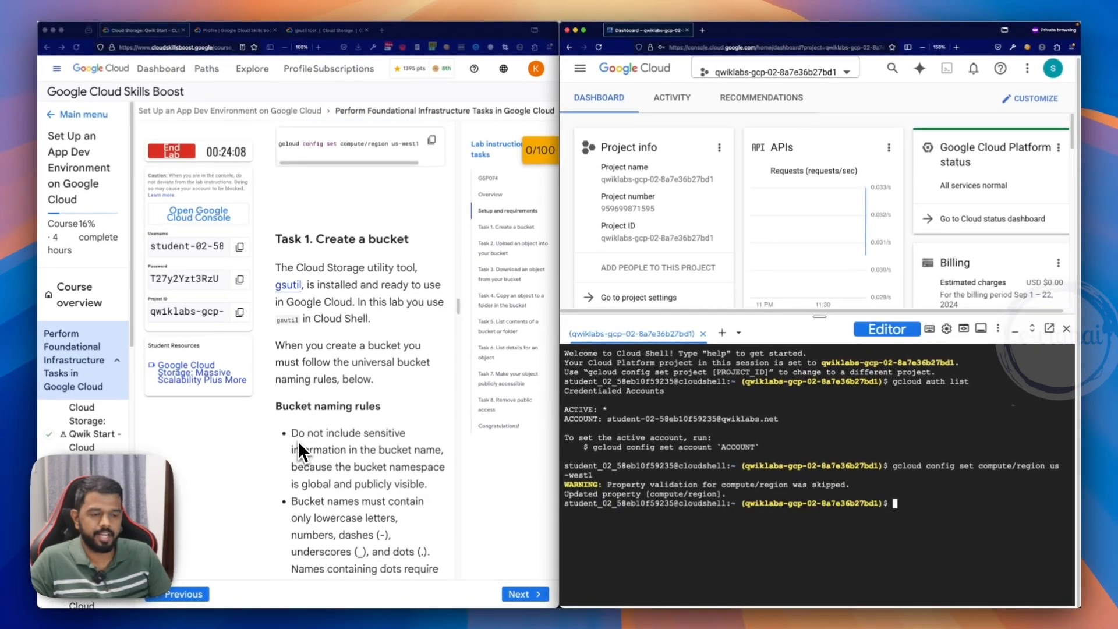
- Use the Task 1 make bucket command to create a bucket by running gsutil mb gs://evidhai-demo-cli in Cloud Shell
{"action": "scroll", "coordinate": [298, 441], "scroll_direction": "down", "scroll_amount": 10}
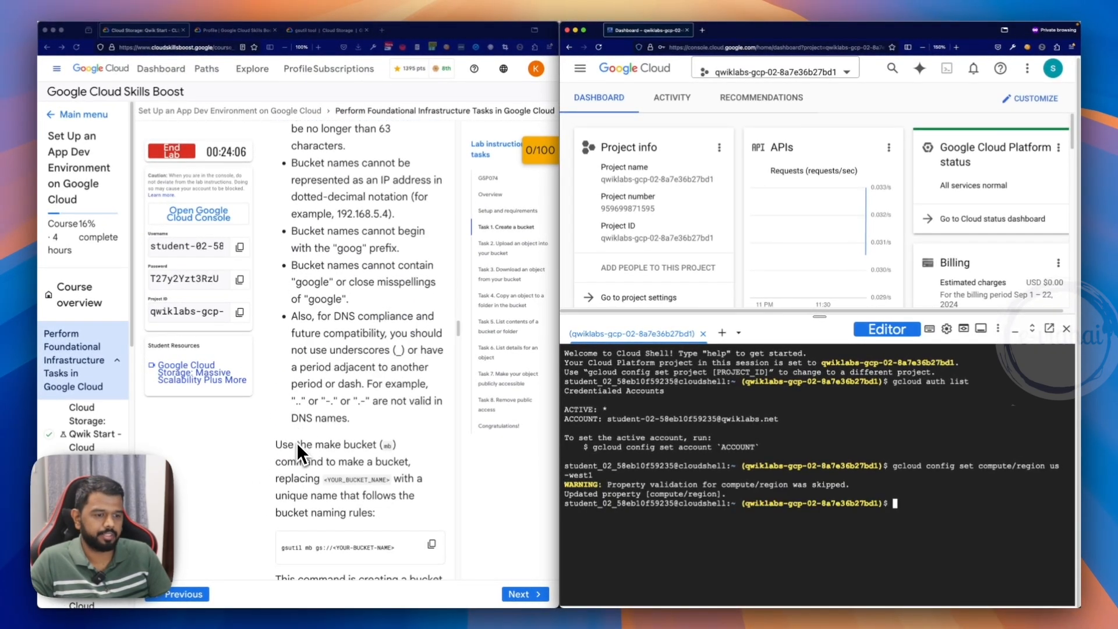
{"action": "scroll", "coordinate": [297, 443], "scroll_direction": "down", "scroll_amount": 5}
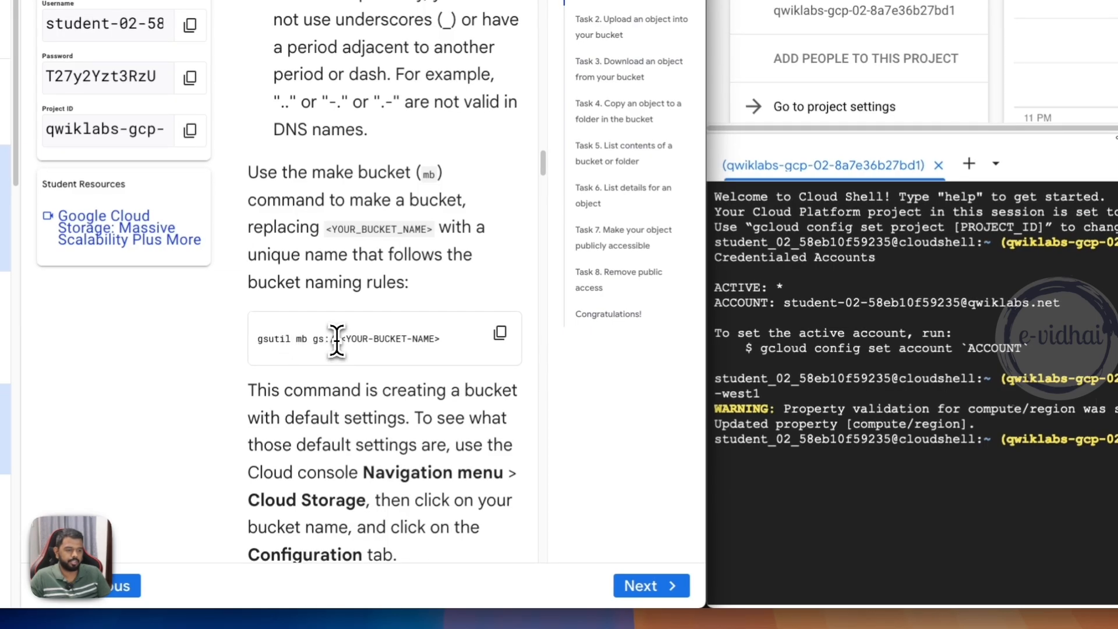
{"action": "left_click_drag", "start_coordinate": [339, 339], "coordinate": [256, 340]}
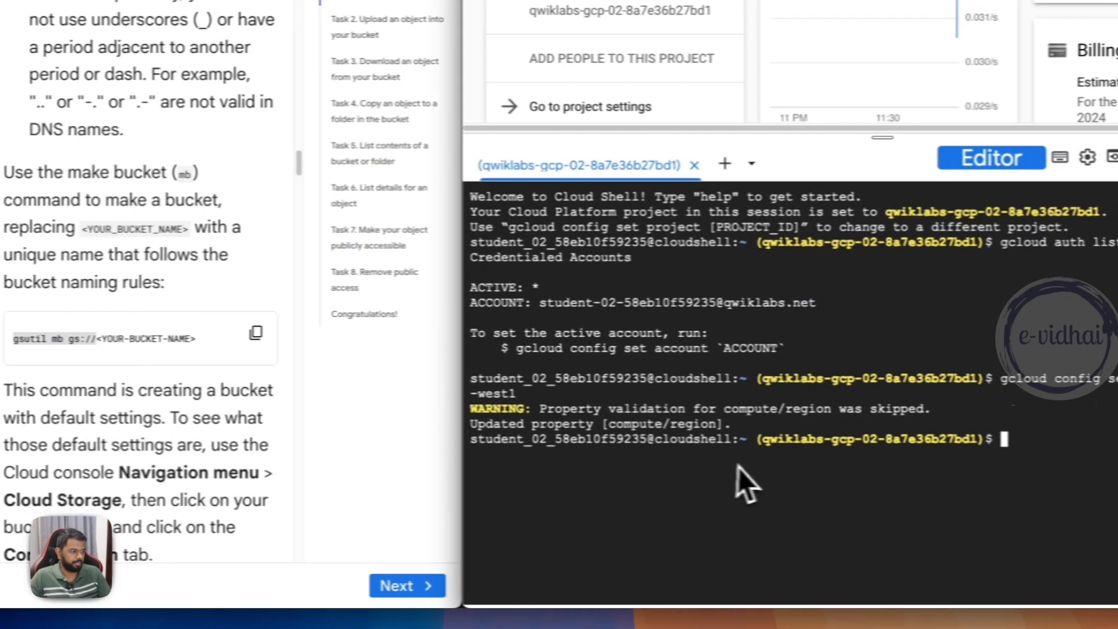
{"action": "key", "text": "ctrl+v"}
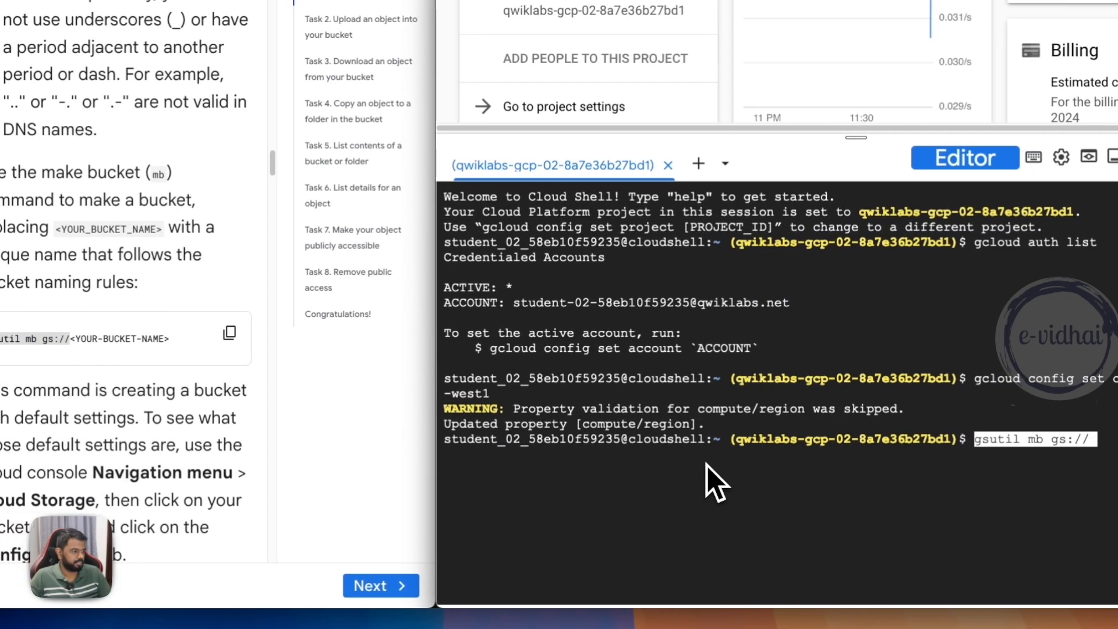
{"action": "type", "text": "evidhai-demo"}
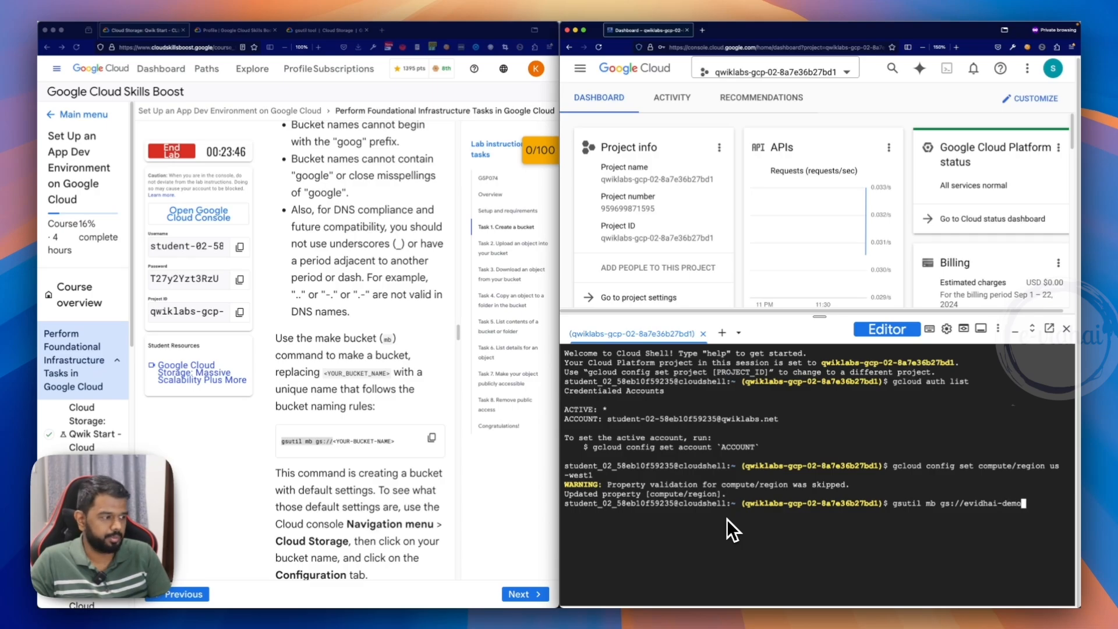
{"action": "type", "text": "-cli"}
{"action": "key", "text": "Return"}
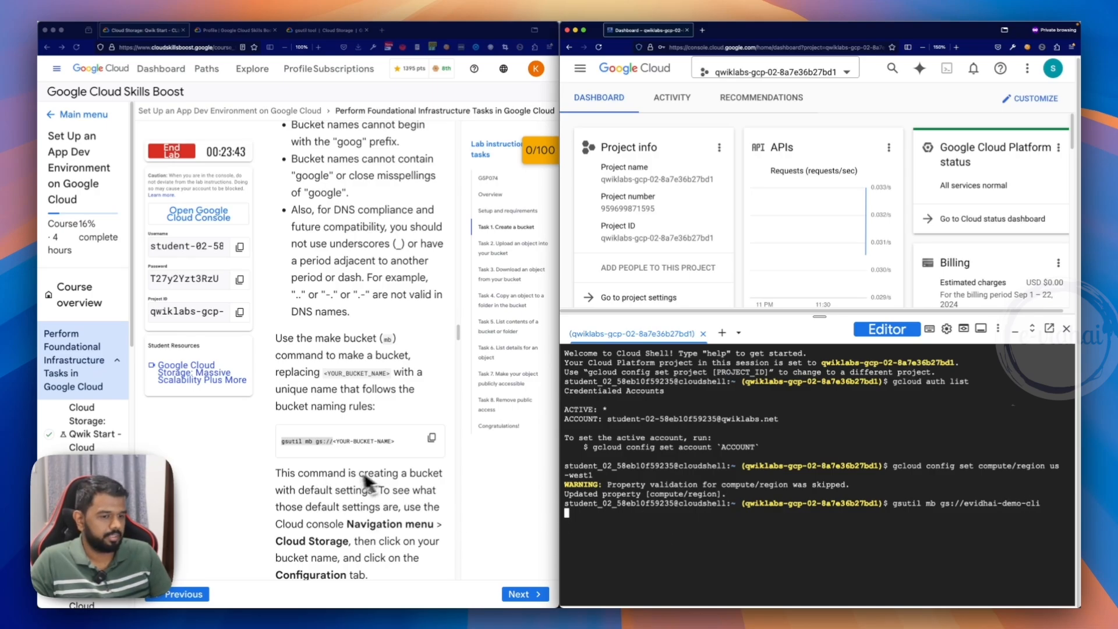
- Open the Cloud Storage bucket list in the Google Cloud console to look for the new bucket
{"action": "scroll", "coordinate": [365, 482], "scroll_direction": "up", "scroll_amount": 1}
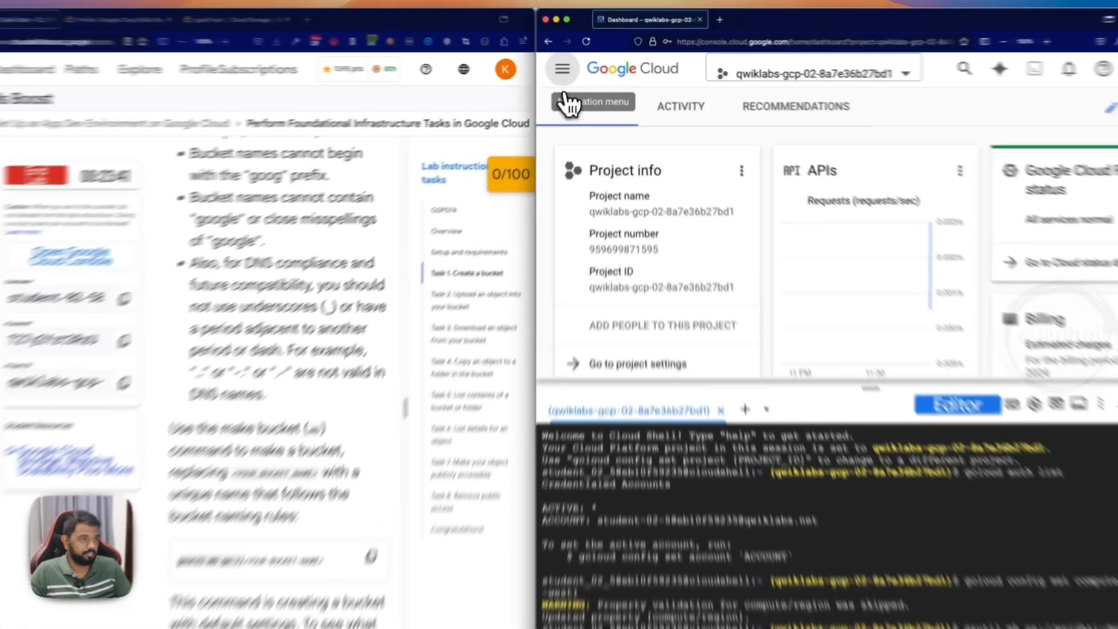
{"action": "left_click", "coordinate": [580, 68]}
{"action": "mouse_move", "coordinate": [596, 382]}
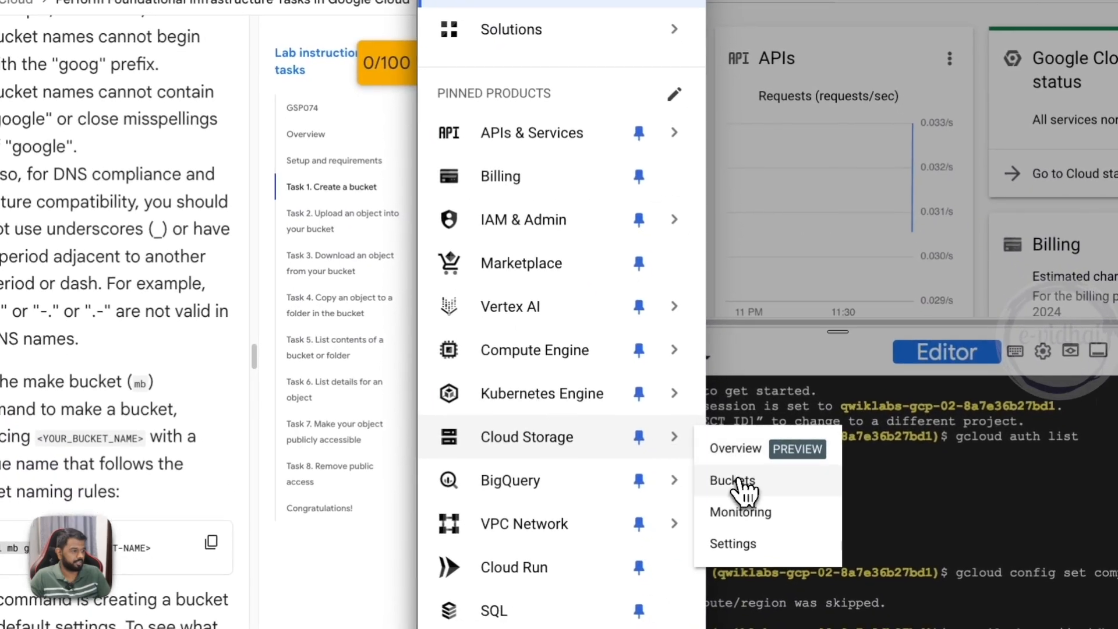
{"action": "left_click", "coordinate": [735, 482]}
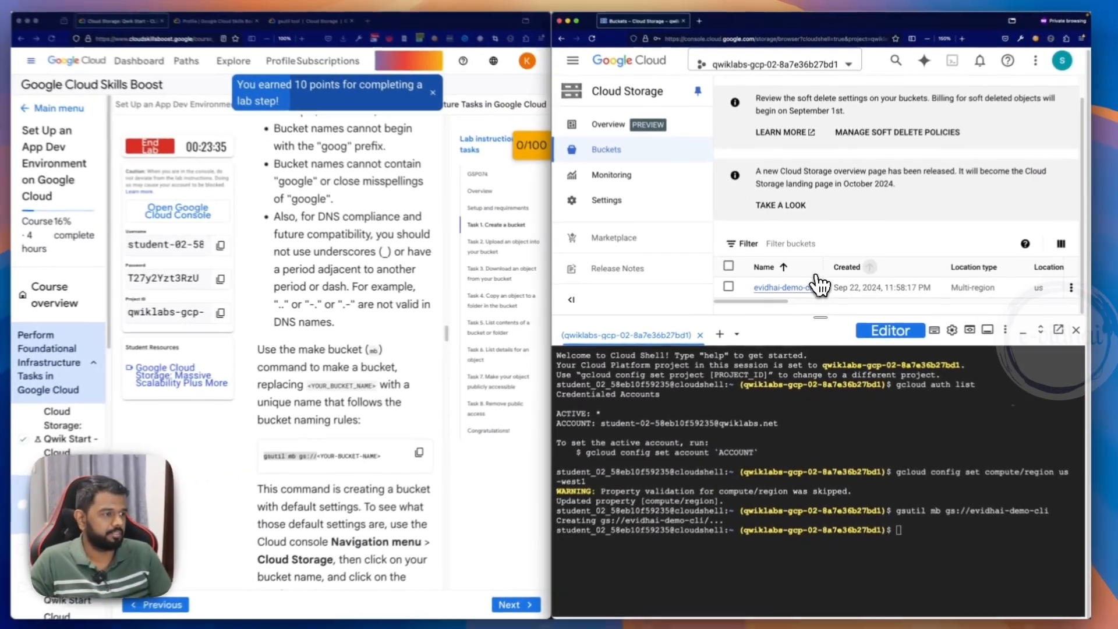
- Check the lab progress for the Task 1 item "Create a Cloud Storage bucket."
{"action": "scroll", "coordinate": [376, 295], "scroll_direction": "down", "scroll_amount": 5}
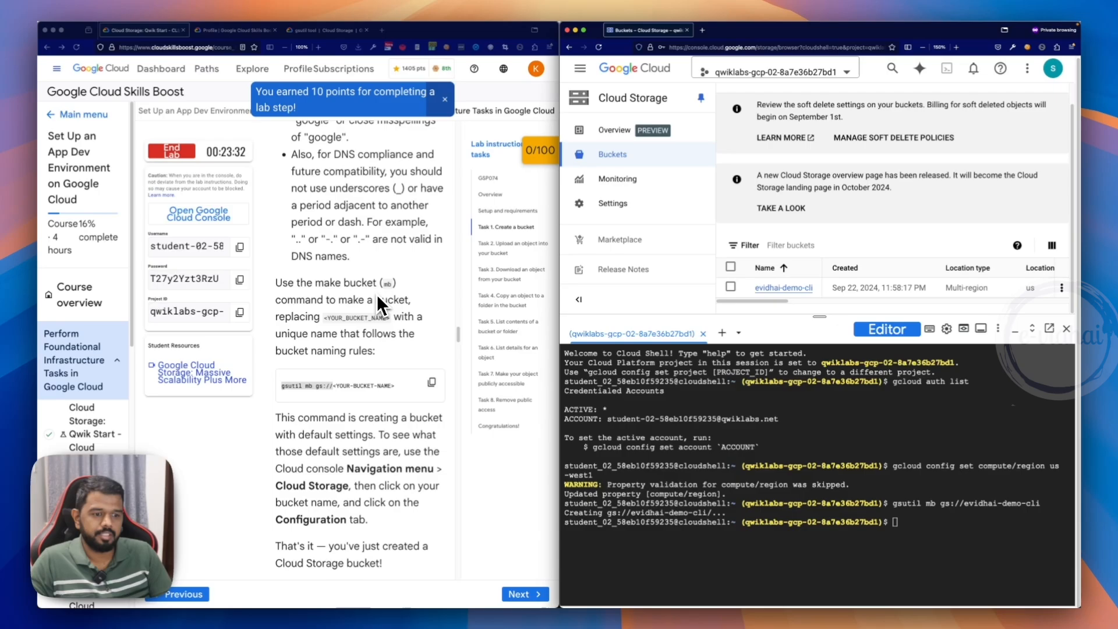
{"action": "scroll", "coordinate": [376, 293], "scroll_direction": "down", "scroll_amount": 6}
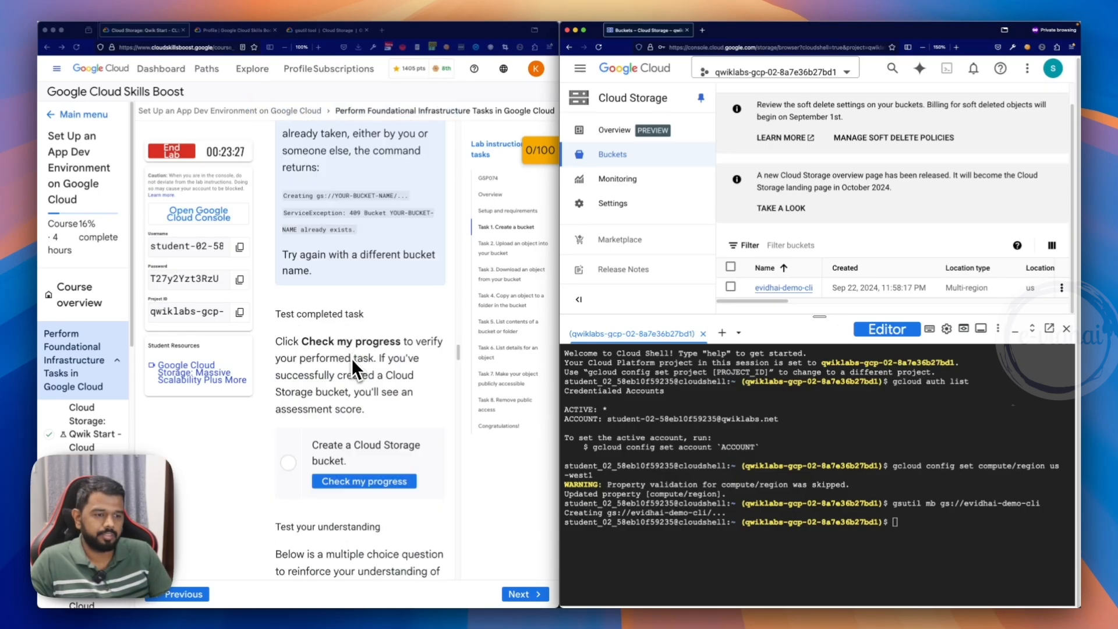
{"action": "scroll", "coordinate": [351, 358], "scroll_direction": "up", "scroll_amount": 1}
{"action": "left_click", "coordinate": [360, 481]}
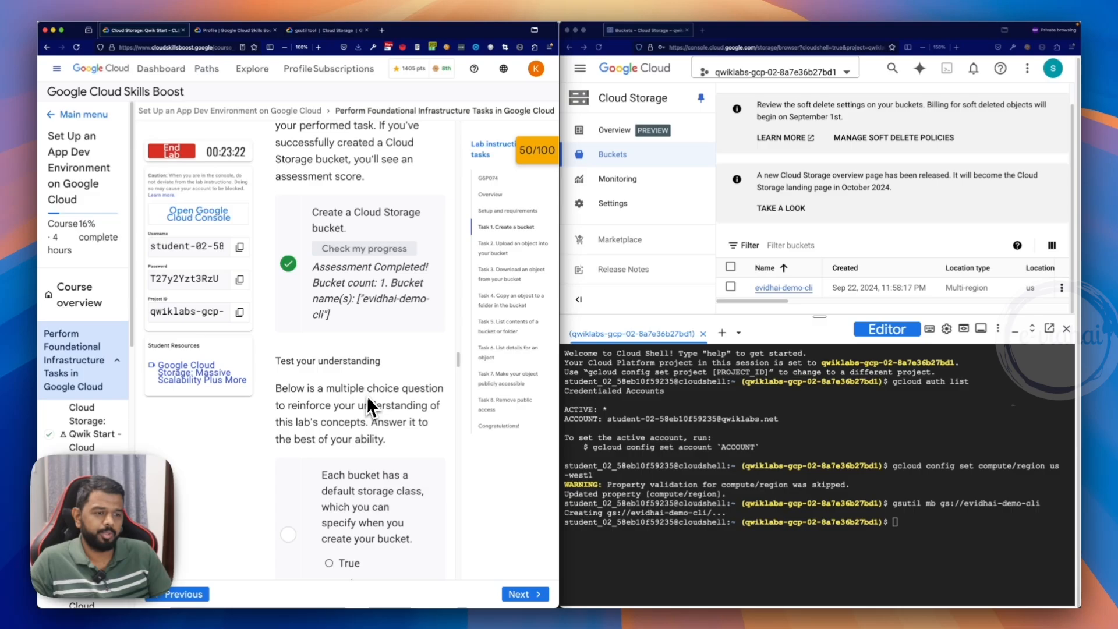
- Answer True to the Task 1 question on whether each bucket has a default storage class that can be specified at creation
{"action": "scroll", "coordinate": [328, 420], "scroll_direction": "down", "scroll_amount": 2}
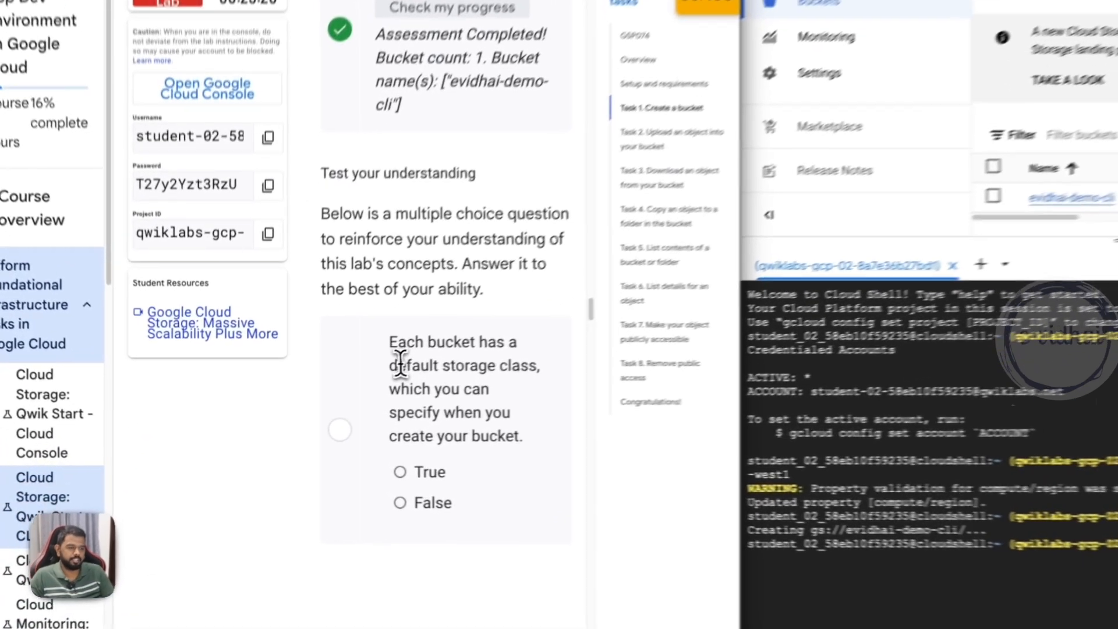
{"action": "left_click_drag", "start_coordinate": [401, 362], "coordinate": [498, 427]}
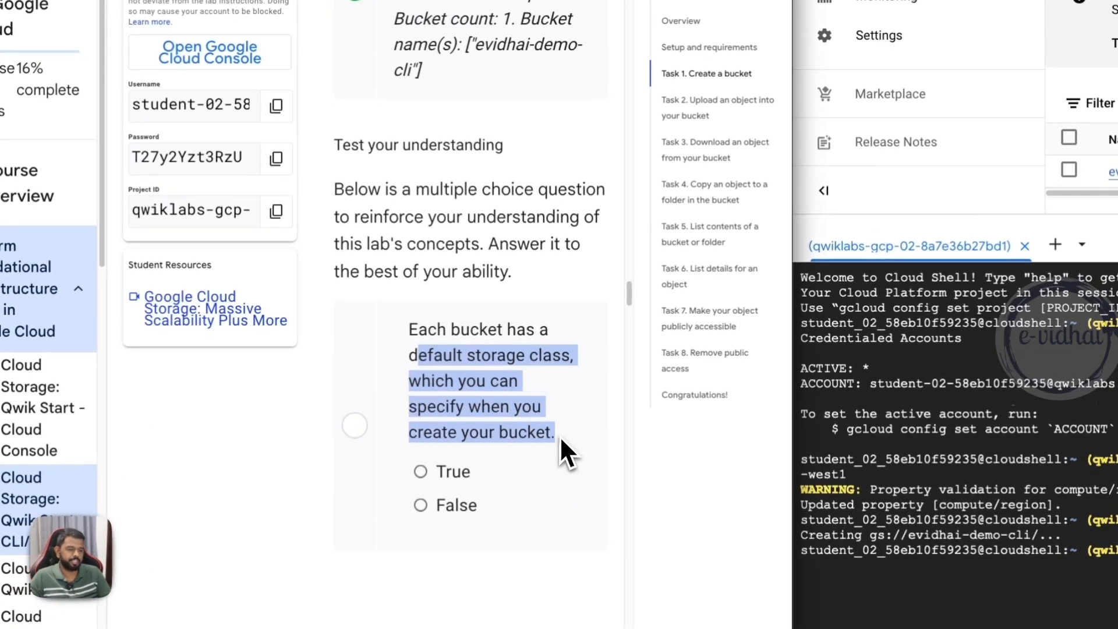
{"action": "left_click", "coordinate": [434, 476]}
- View the Ada Lovelace portrait in a separate browser tab using the image URL from the Task 2 curl command, and return to the console
{"action": "scroll", "coordinate": [519, 445], "scroll_direction": "down", "scroll_amount": 6}
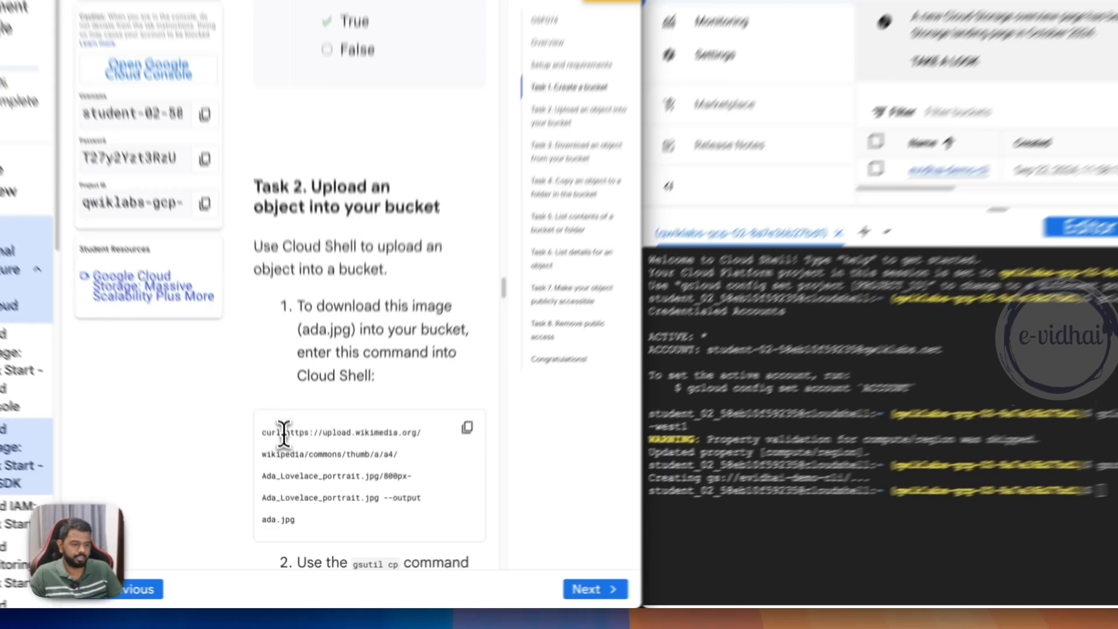
{"action": "left_click_drag", "start_coordinate": [296, 479], "coordinate": [366, 527]}
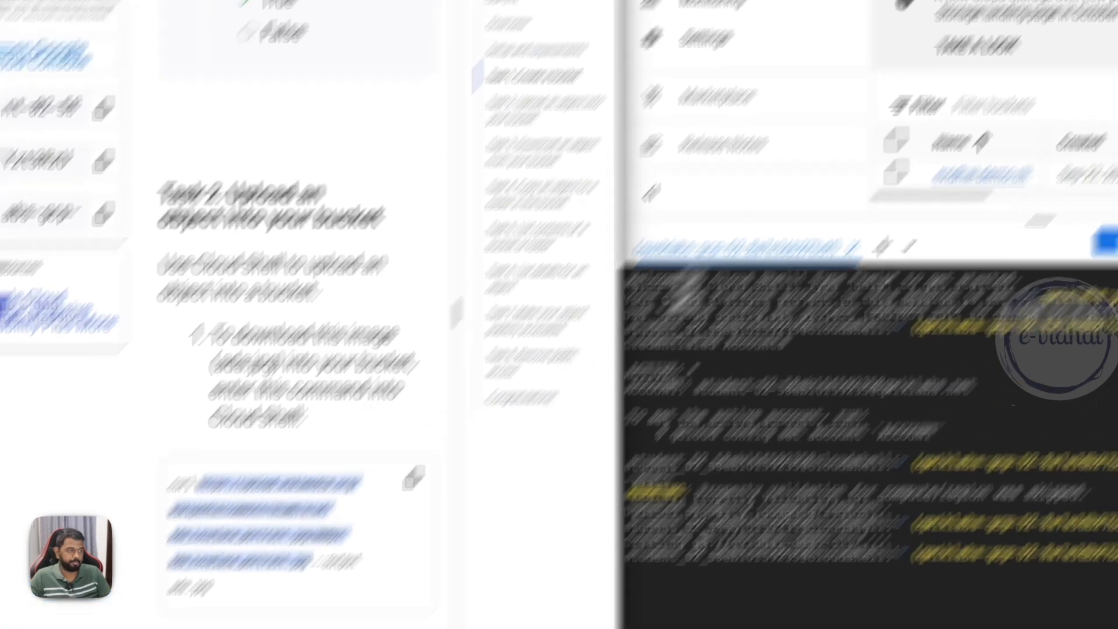
{"action": "left_click", "coordinate": [568, 30]}
{"action": "type", "text": "https://upload.wikimedia.org/wikipedia/commons/thumb/a/a4/Ada_Lovelace_portrait.jpg/800px-Ada_Lovelace_portrait.jpg"}
{"action": "key", "text": "Return"}
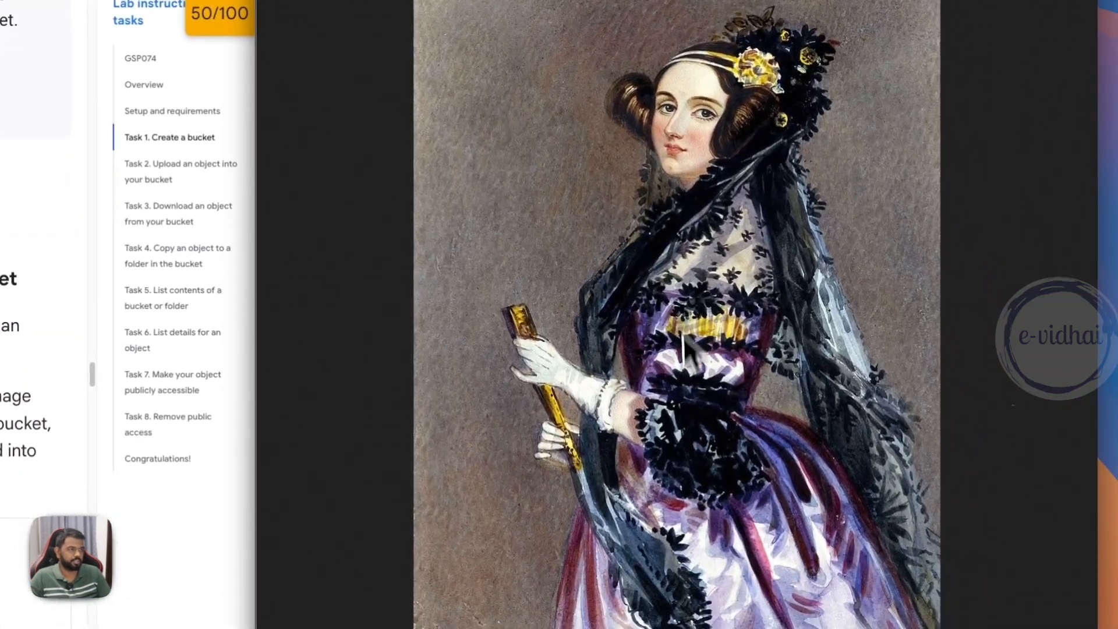
{"action": "left_click", "coordinate": [658, 15]}
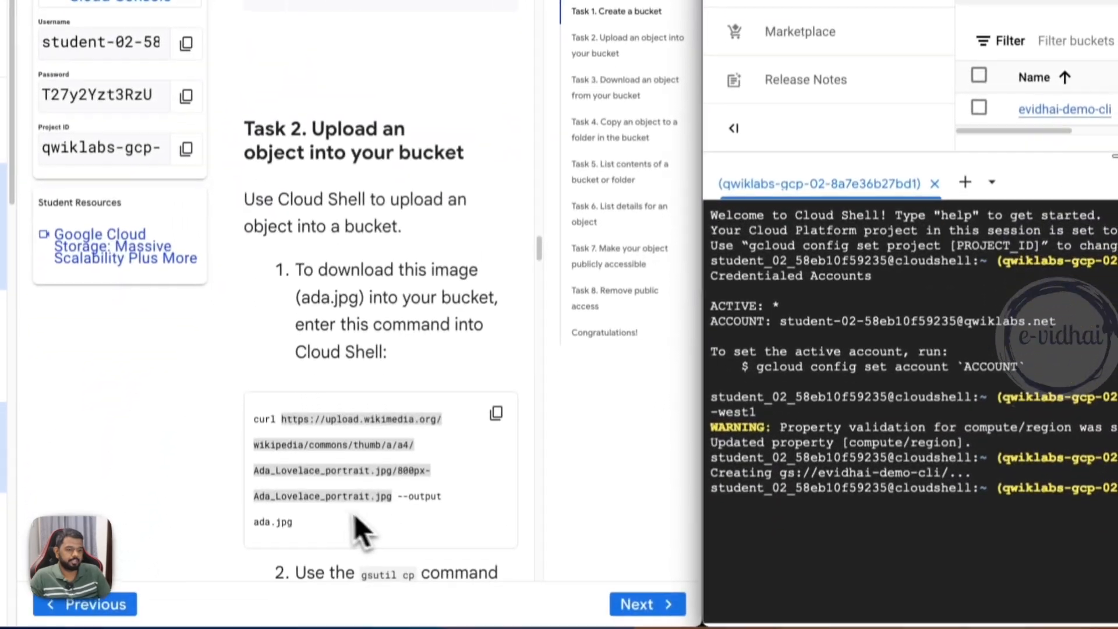
- Download the portrait as ada.jpg by running the Task 2 curl command in Cloud Shell, and list the files with ls
{"action": "left_click", "coordinate": [309, 516]}
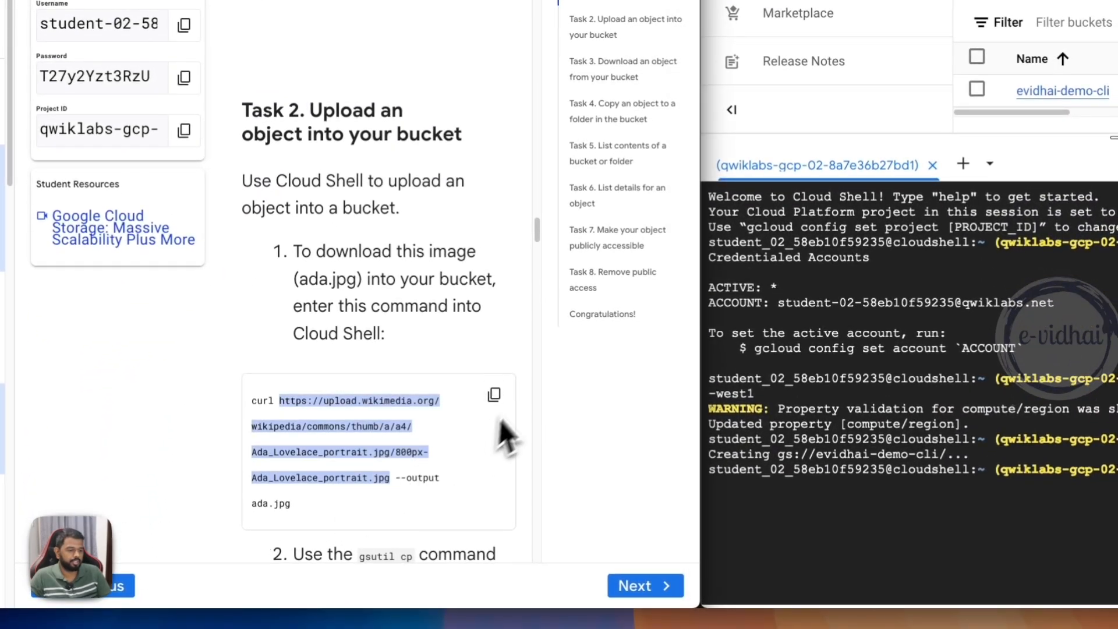
{"action": "left_click", "coordinate": [493, 396]}
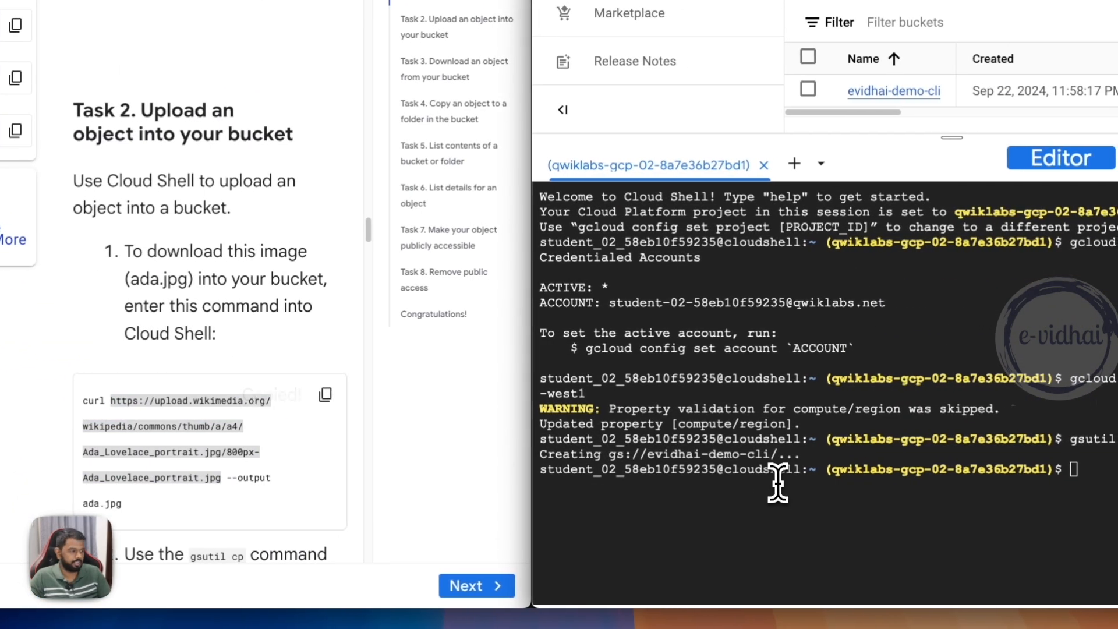
{"action": "left_click", "coordinate": [777, 482]}
{"action": "key", "text": "ctrl+v"}
{"action": "key", "text": "Return"}
{"action": "type", "text": "ls"}
{"action": "key", "text": "Return"}
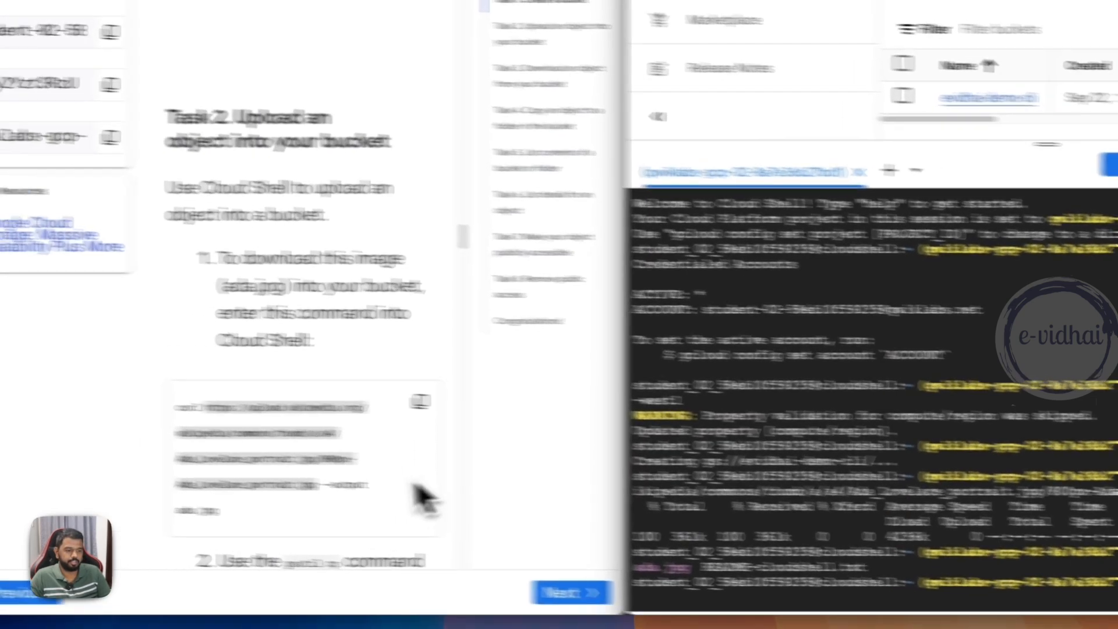
- Upload the image by running gsutil cp ada.jpg gs://evidhai-demo-cli in Cloud Shell, and open the evidhai-demo-cli bucket to view its objects
{"action": "scroll", "coordinate": [280, 472], "scroll_direction": "down", "scroll_amount": 5}
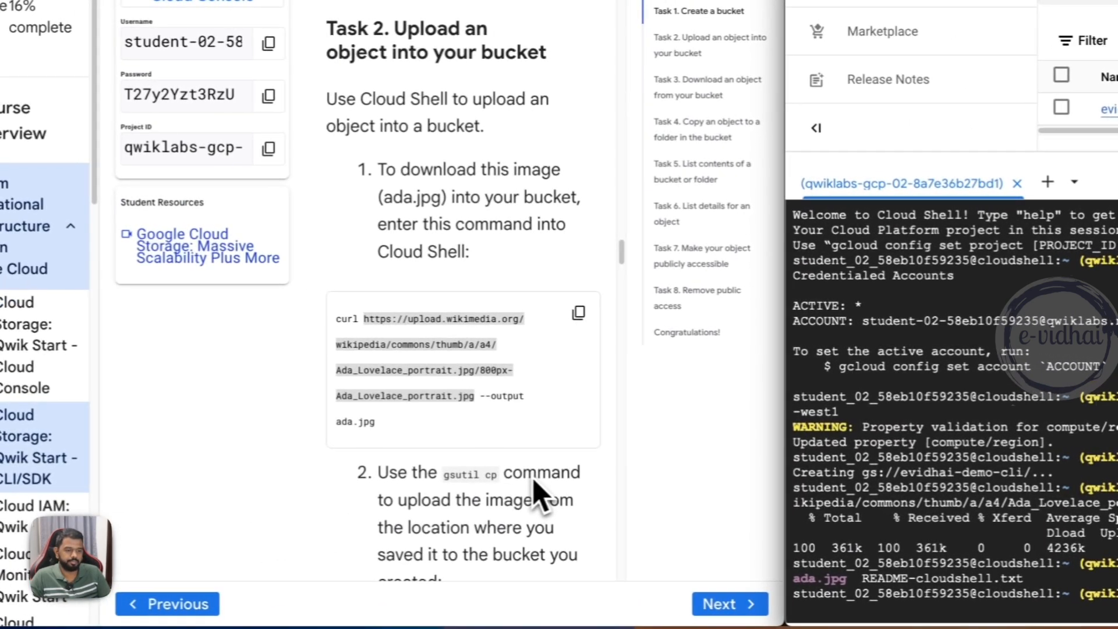
{"action": "left_click_drag", "start_coordinate": [458, 262], "coordinate": [493, 262]}
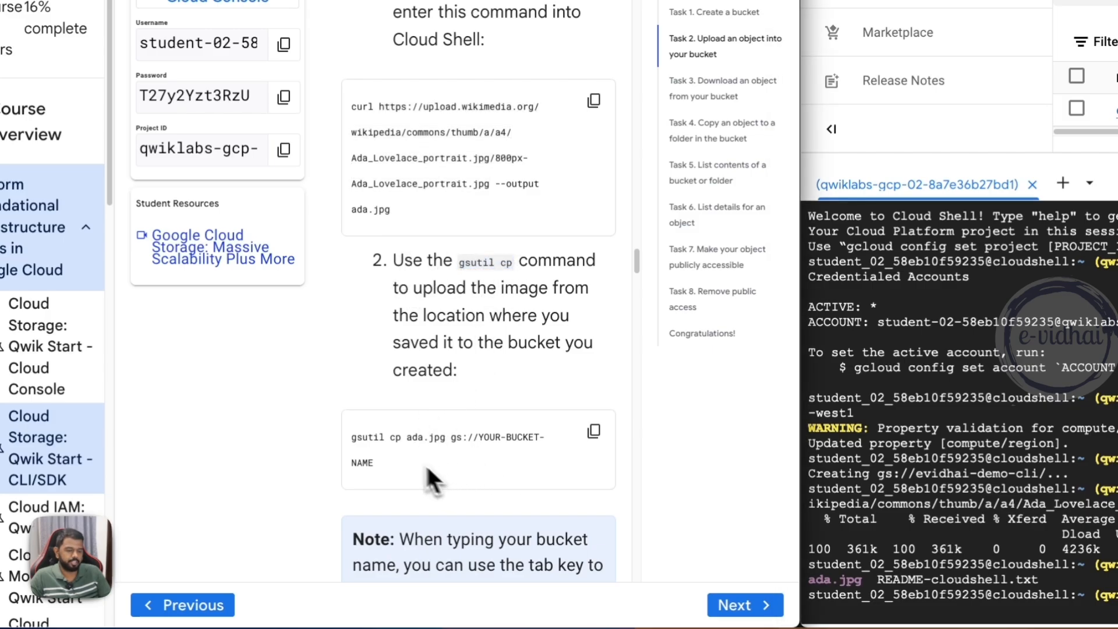
{"action": "left_click_drag", "start_coordinate": [427, 469], "coordinate": [351, 440]}
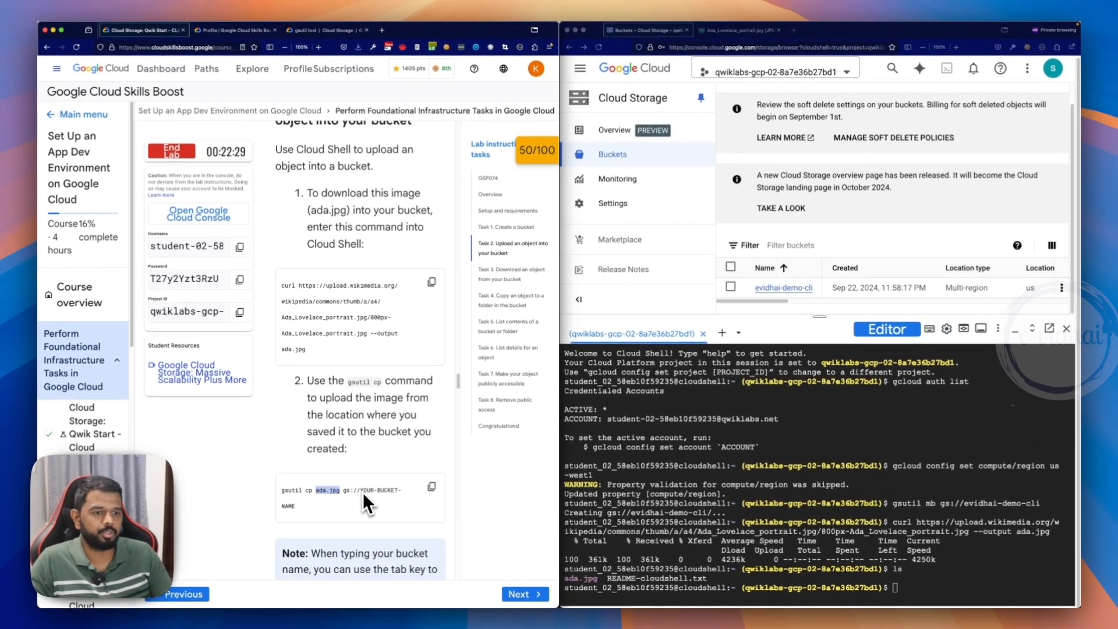
{"action": "left_click", "coordinate": [432, 486]}
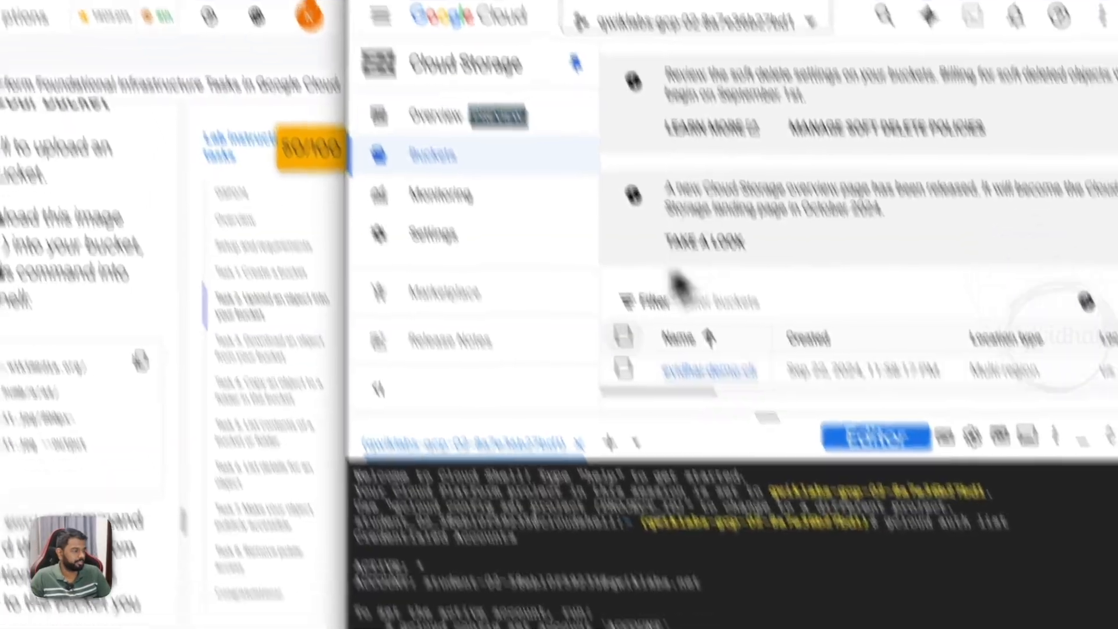
{"action": "key", "text": "ctrl+v"}
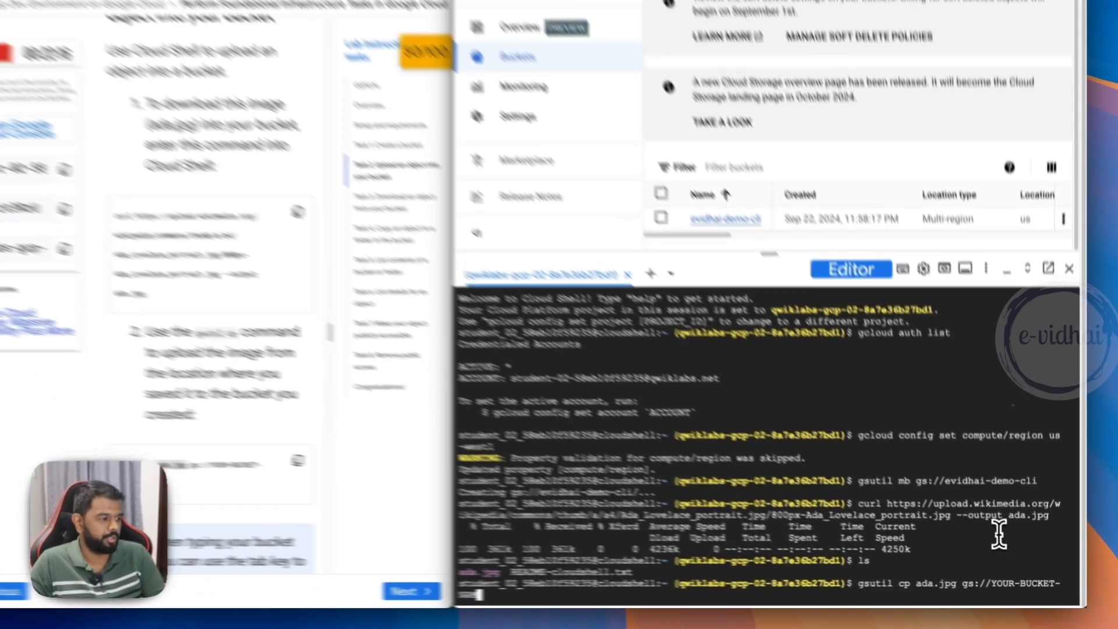
{"action": "key", "text": "BackSpace"}
{"action": "key", "text": "BackSpace"}
{"action": "key", "text": "BackSpace"}
{"action": "key", "text": "BackSpace"}
{"action": "key", "text": "BackSpace"}
{"action": "key", "text": "BackSpace"}
{"action": "key", "text": "BackSpace"}
{"action": "key", "text": "BackSpace"}
{"action": "key", "text": "BackSpace"}
{"action": "key", "text": "BackSpace"}
{"action": "key", "text": "BackSpace"}
{"action": "key", "text": "BackSpace"}
{"action": "key", "text": "BackSpace"}
{"action": "key", "text": "BackSpace"}
{"action": "key", "text": "BackSpace"}
{"action": "key", "text": "BackSpace"}
{"action": "key", "text": "BackSpace"}
{"action": "key", "text": "BackSpace"}
{"action": "key", "text": "BackSpace"}
{"action": "key", "text": "BackSpace"}
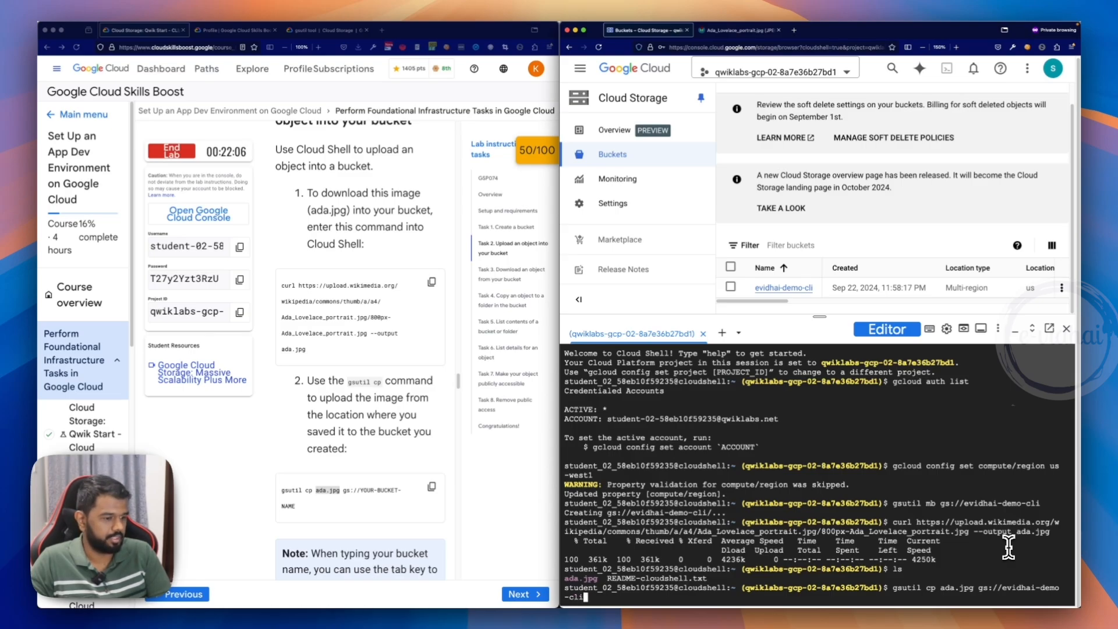
{"action": "key", "text": "Return"}
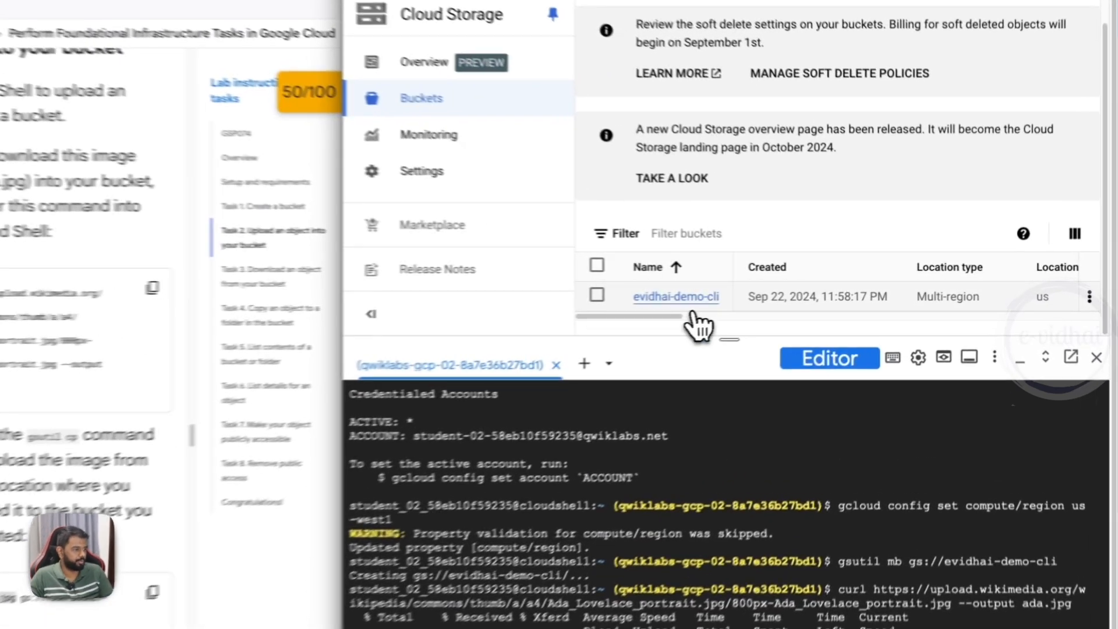
{"action": "left_click", "coordinate": [784, 288]}
{"action": "scroll", "coordinate": [659, 305], "scroll_direction": "down", "scroll_amount": 5}
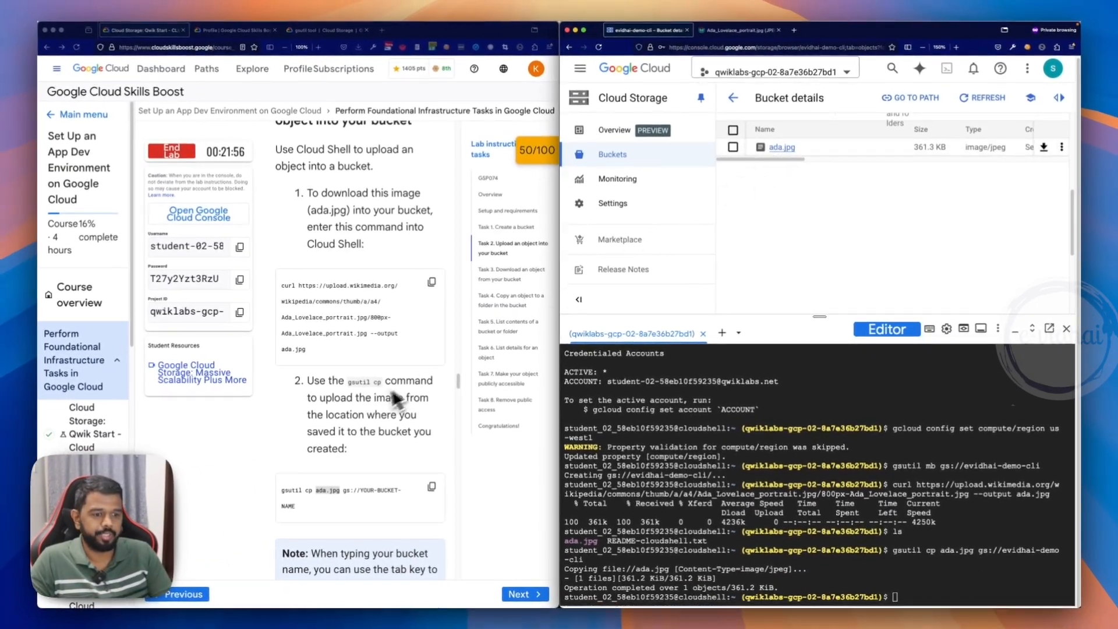
- Copy the lab's rm ada.jpg command, clear the Cloud Shell terminal and list the local files with ls
{"action": "scroll", "coordinate": [355, 345], "scroll_direction": "down", "scroll_amount": 5}
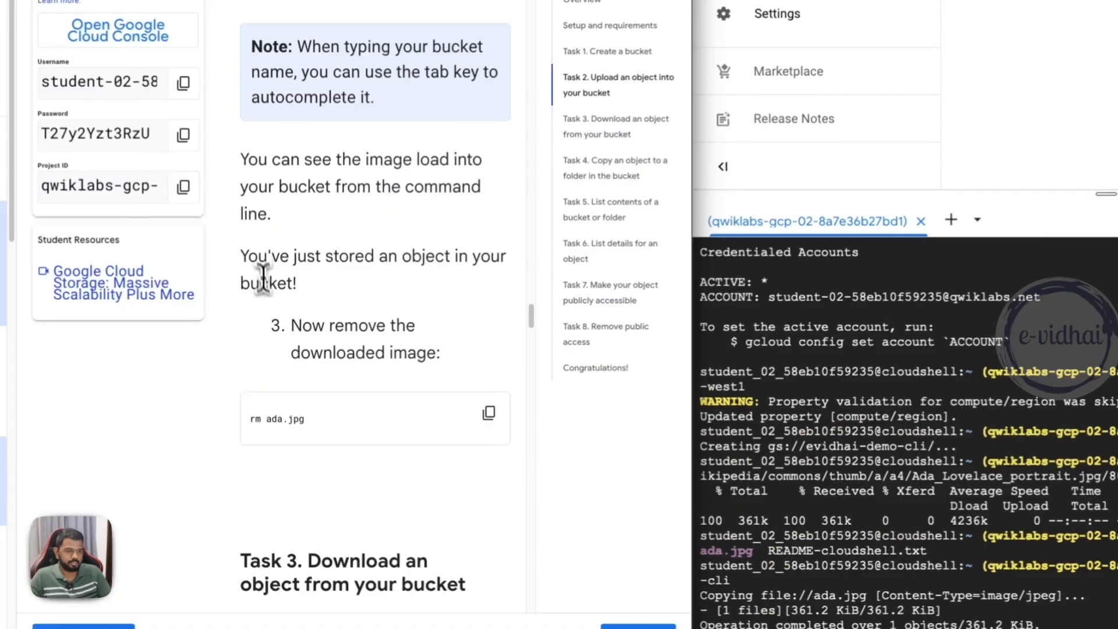
{"action": "left_click_drag", "start_coordinate": [314, 400], "coordinate": [379, 430]}
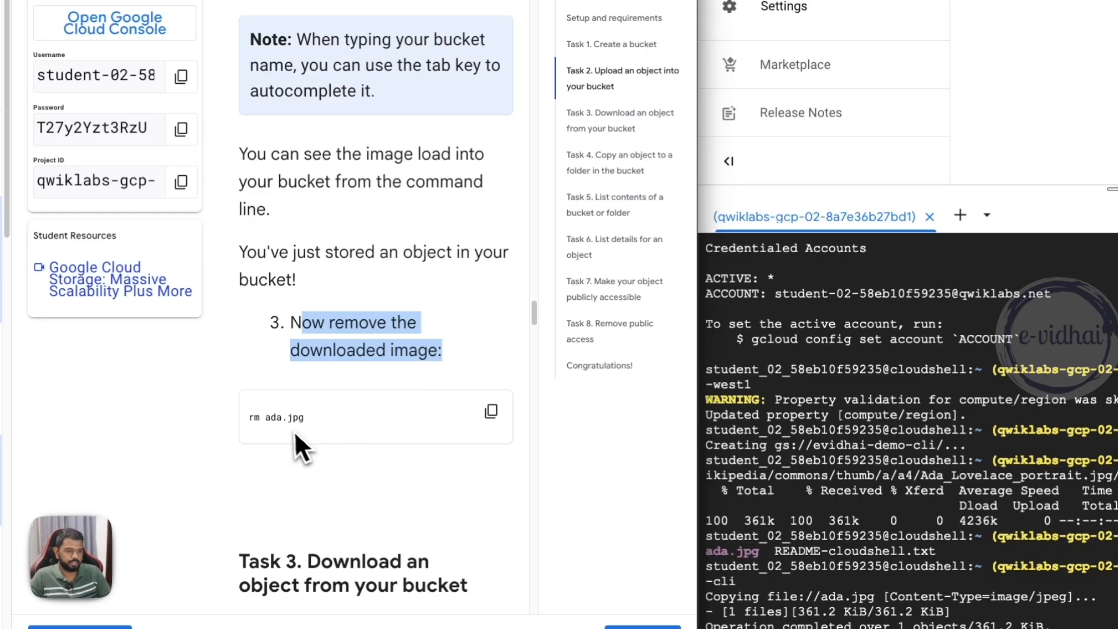
{"action": "left_click_drag", "start_coordinate": [305, 417], "coordinate": [261, 418]}
{"action": "left_click", "coordinate": [492, 412]}
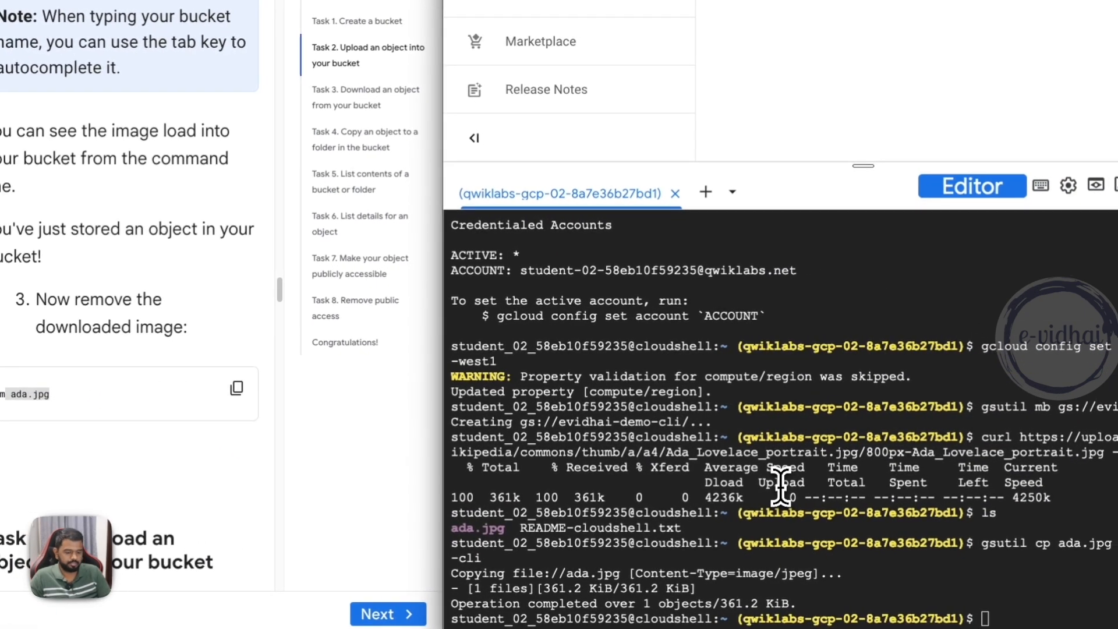
{"action": "key", "text": "ctrl+l"}
{"action": "type", "text": "ls"}
{"action": "key", "text": "Return"}
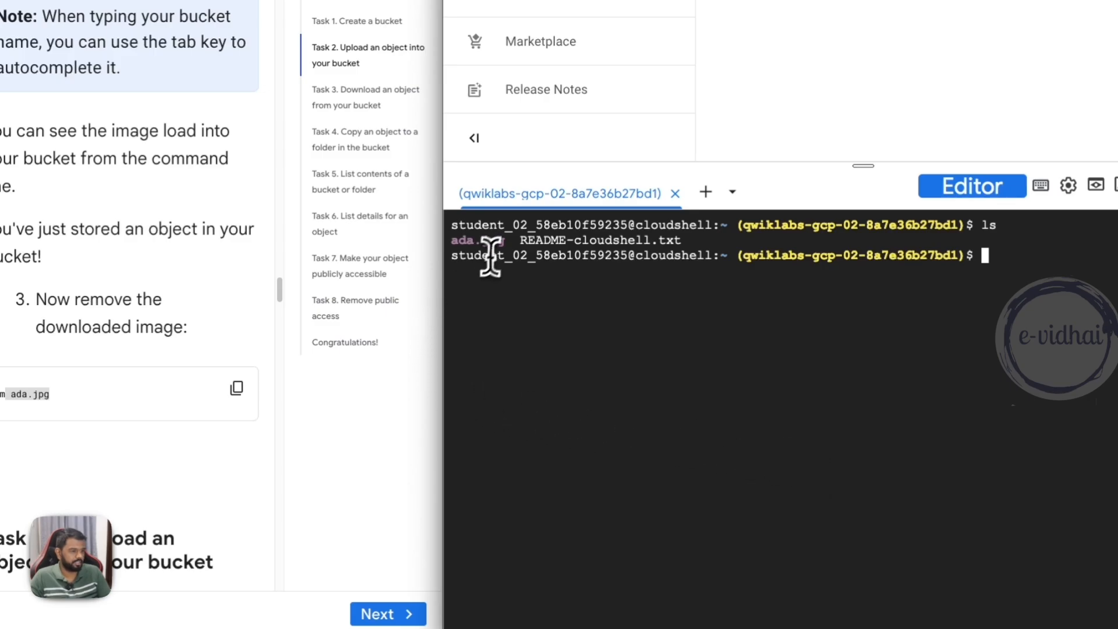
- Remove the downloaded image from Cloud Shell with rm ada.jpg and list the files again
{"action": "left_click", "coordinate": [860, 422]}
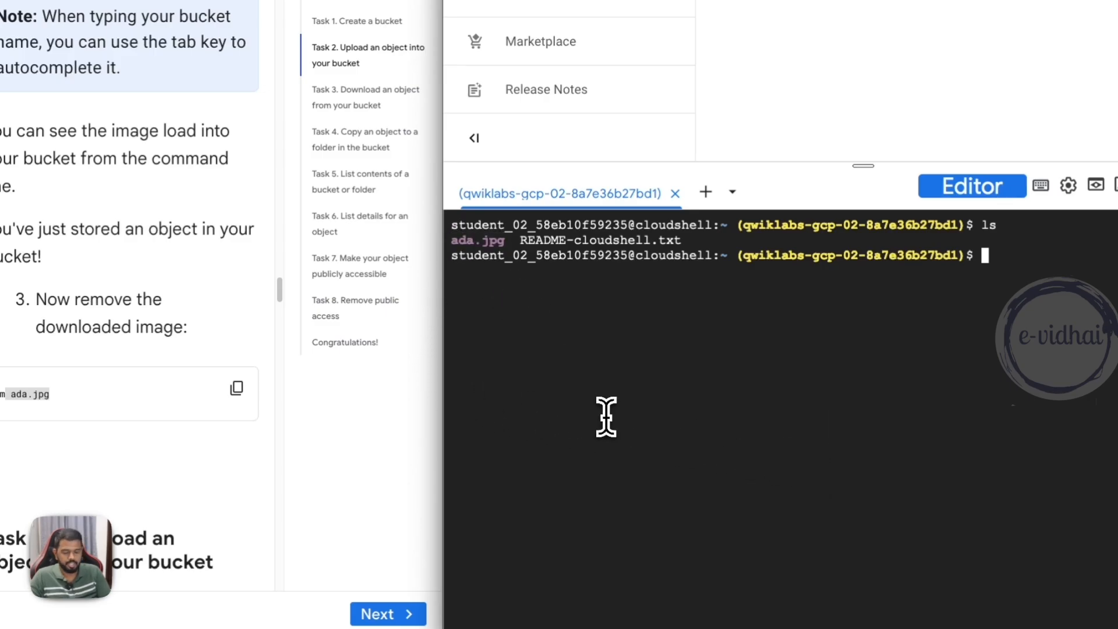
{"action": "type", "text": "rm a"}
{"action": "key", "text": "Tab"}
{"action": "key", "text": "Return"}
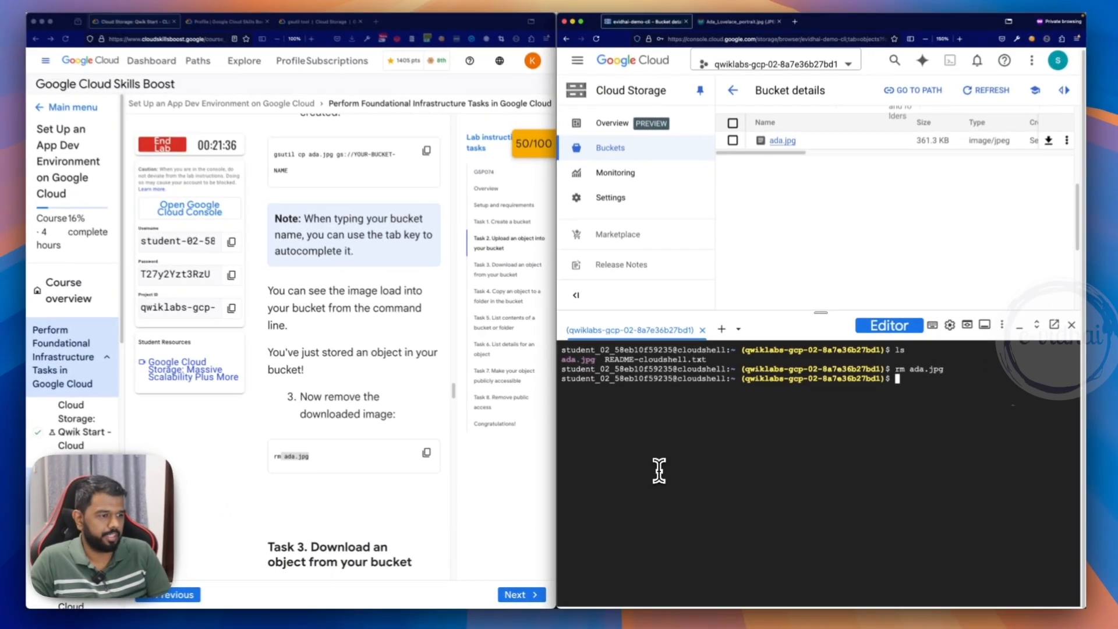
{"action": "type", "text": "ls"}
{"action": "key", "text": "Return"}
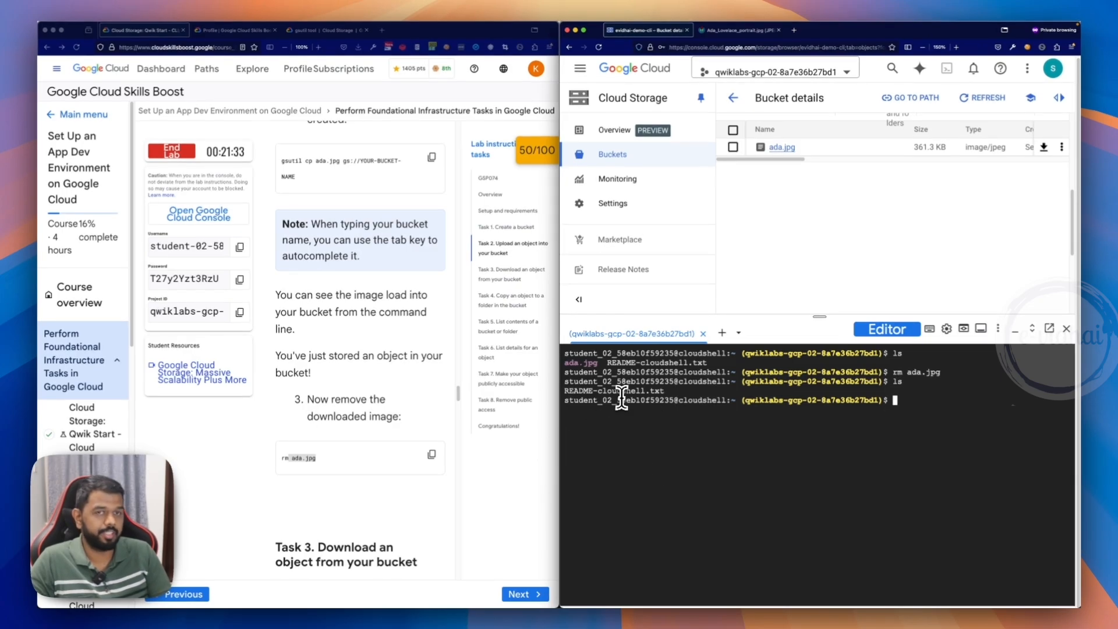
- Copy the lab's Task 3 gsutil cp -r download command for ada.jpg into the Cloud Shell prompt
{"action": "scroll", "coordinate": [331, 464], "scroll_direction": "down", "scroll_amount": 3}
{"action": "scroll", "coordinate": [332, 464], "scroll_direction": "down", "scroll_amount": 1}
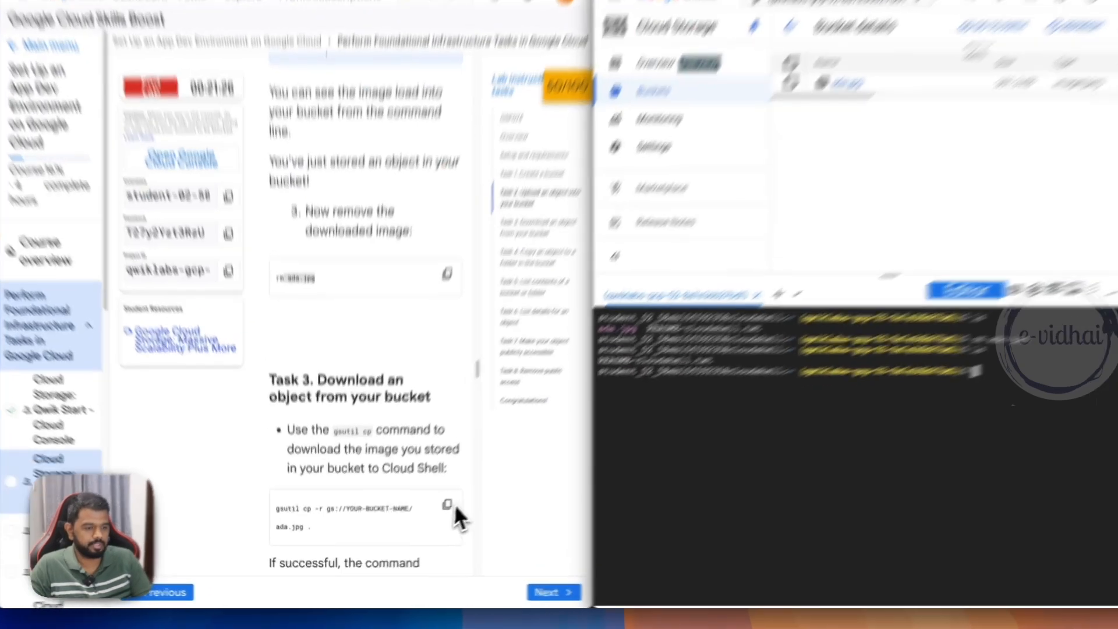
{"action": "left_click", "coordinate": [432, 518]}
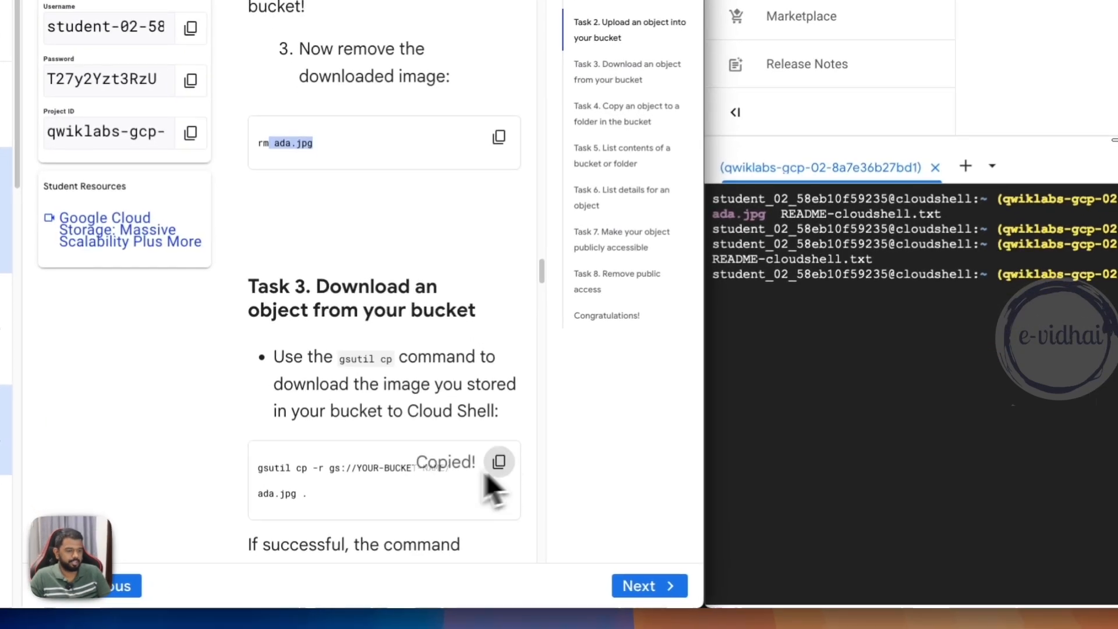
{"action": "double_click", "coordinate": [304, 468]}
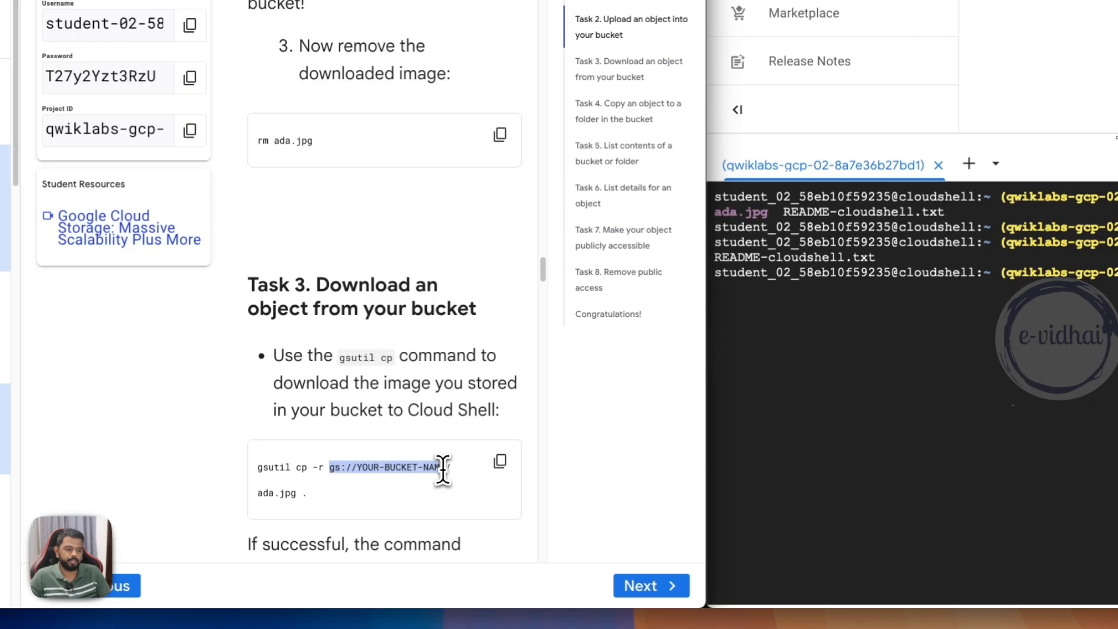
{"action": "double_click", "coordinate": [277, 493]}
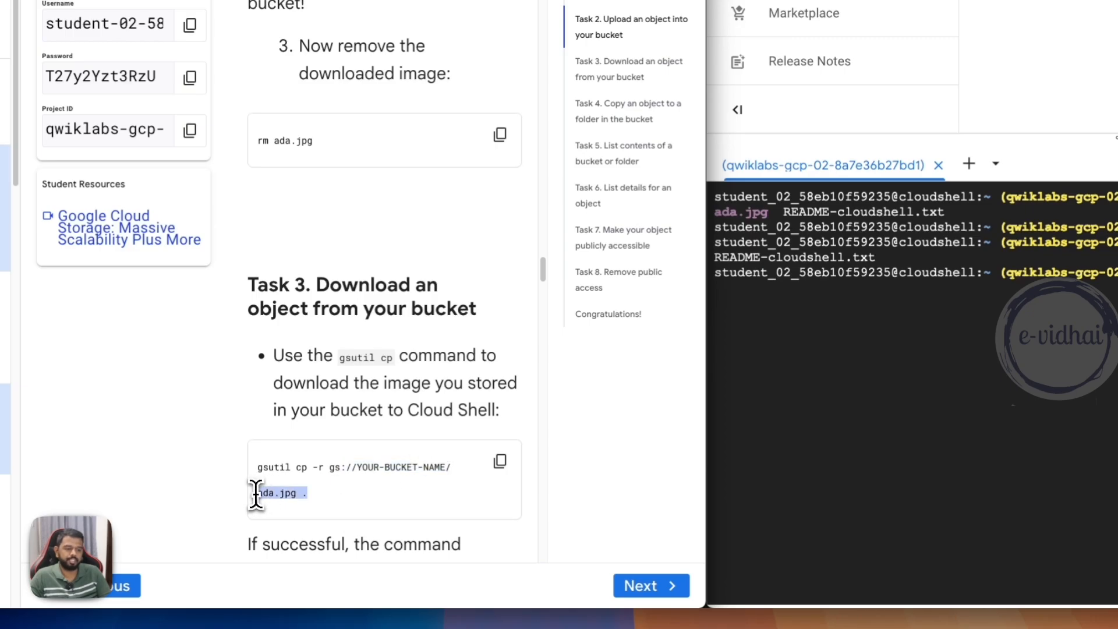
{"action": "left_click", "coordinate": [500, 461]}
{"action": "key", "text": "super+v"}
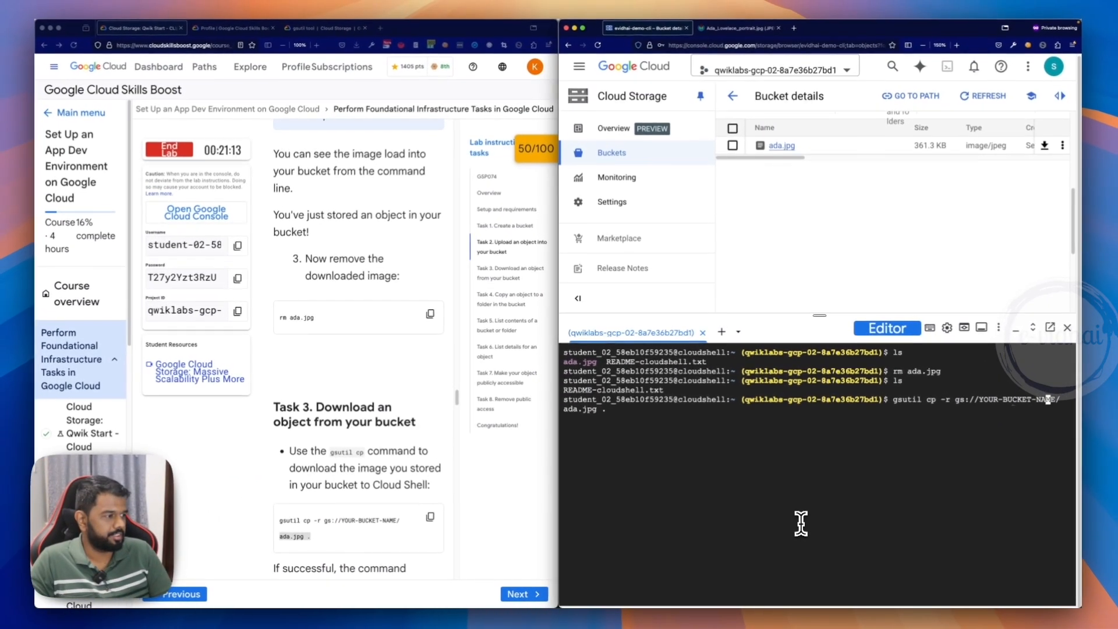
- Replace the placeholder bucket name with evidhai-demo-cli and run the command to download ada.jpg into the current directory
{"action": "key", "text": "Right"}
{"action": "key", "text": "Right"}
{"action": "key", "text": "BackSpace"}
{"action": "key", "text": "BackSpace"}
{"action": "key", "text": "BackSpace"}
{"action": "key", "text": "BackSpace"}
{"action": "key", "text": "BackSpace"}
{"action": "key", "text": "BackSpace"}
{"action": "key", "text": "BackSpace"}
{"action": "key", "text": "BackSpace"}
{"action": "key", "text": "BackSpace"}
{"action": "key", "text": "BackSpace"}
{"action": "key", "text": "BackSpace"}
{"action": "key", "text": "BackSpace"}
{"action": "key", "text": "BackSpace"}
{"action": "key", "text": "BackSpace"}
{"action": "key", "text": "BackSpace"}
{"action": "key", "text": "BackSpace"}
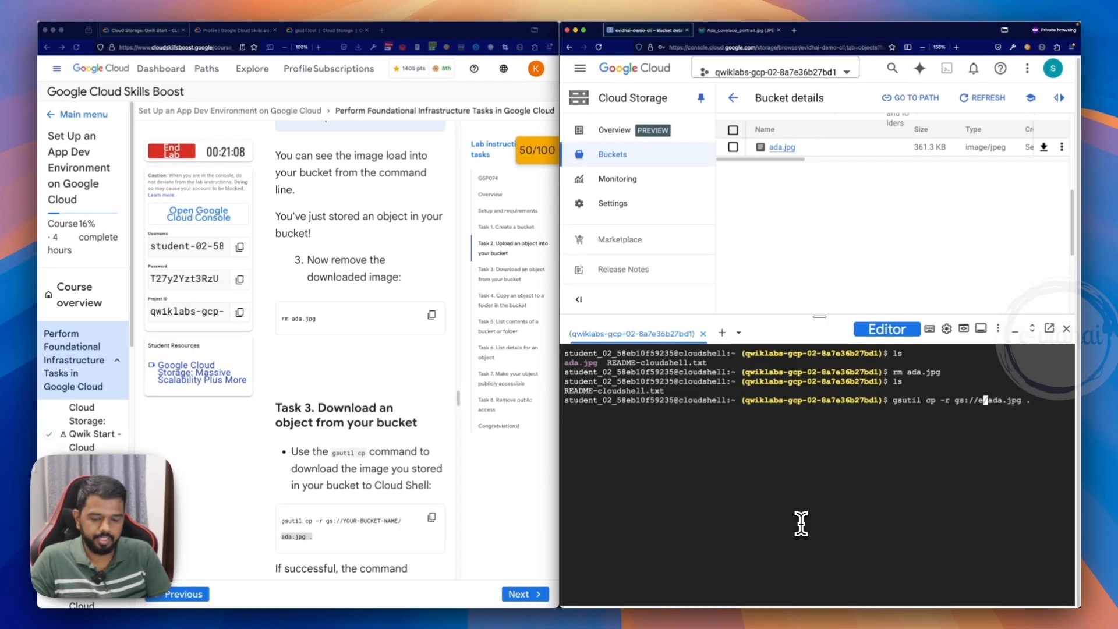
{"action": "type", "text": "evidhai-dem"}
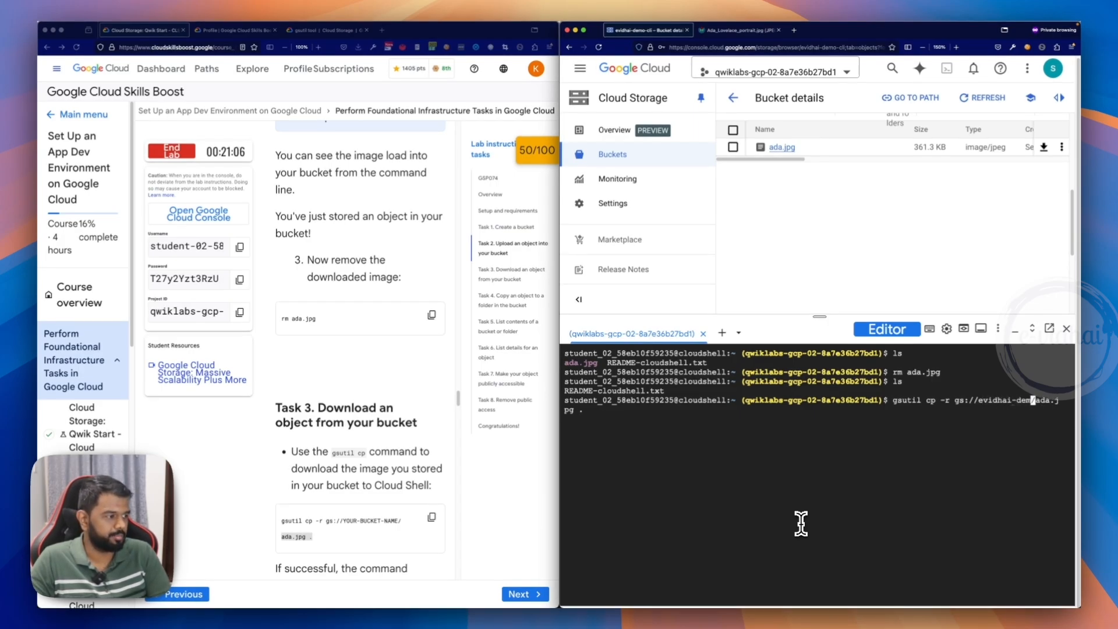
{"action": "type", "text": "o-cli/"}
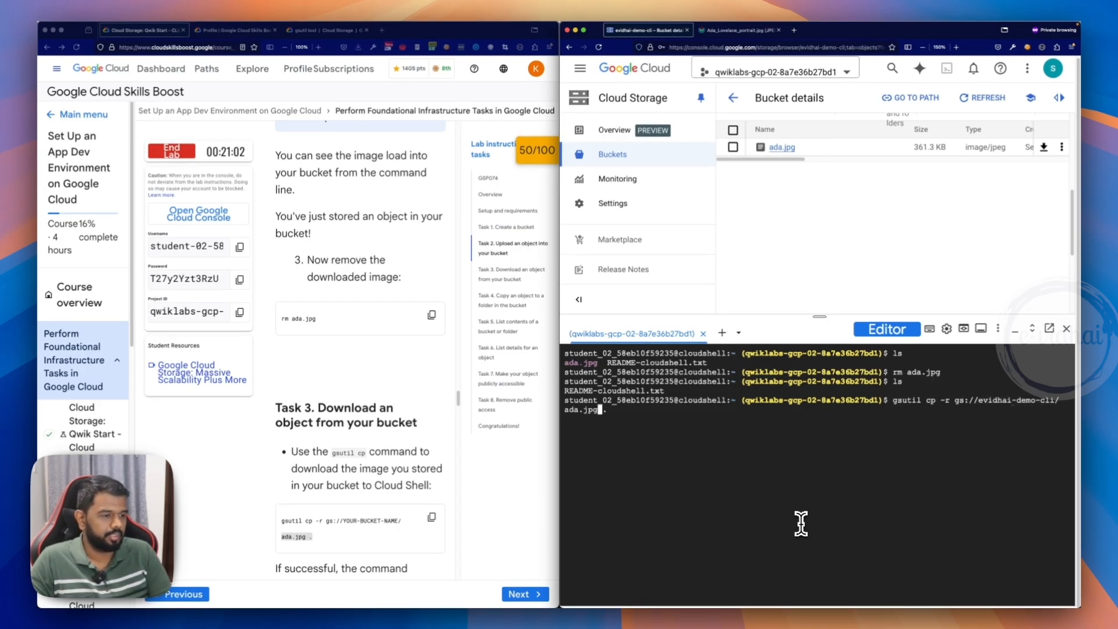
{"action": "key", "text": "End"}
{"action": "key", "text": "Return"}
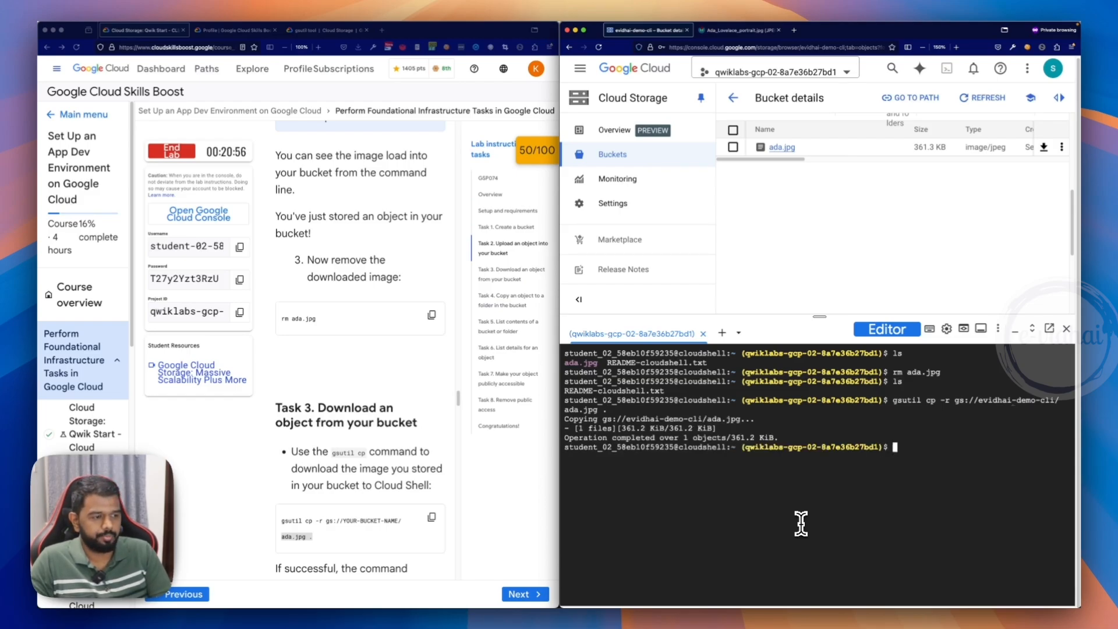
- List the local Cloud Shell files with ls and highlight ada.jpg in the output
{"action": "type", "text": "ls"}
{"action": "key", "text": "Return"}
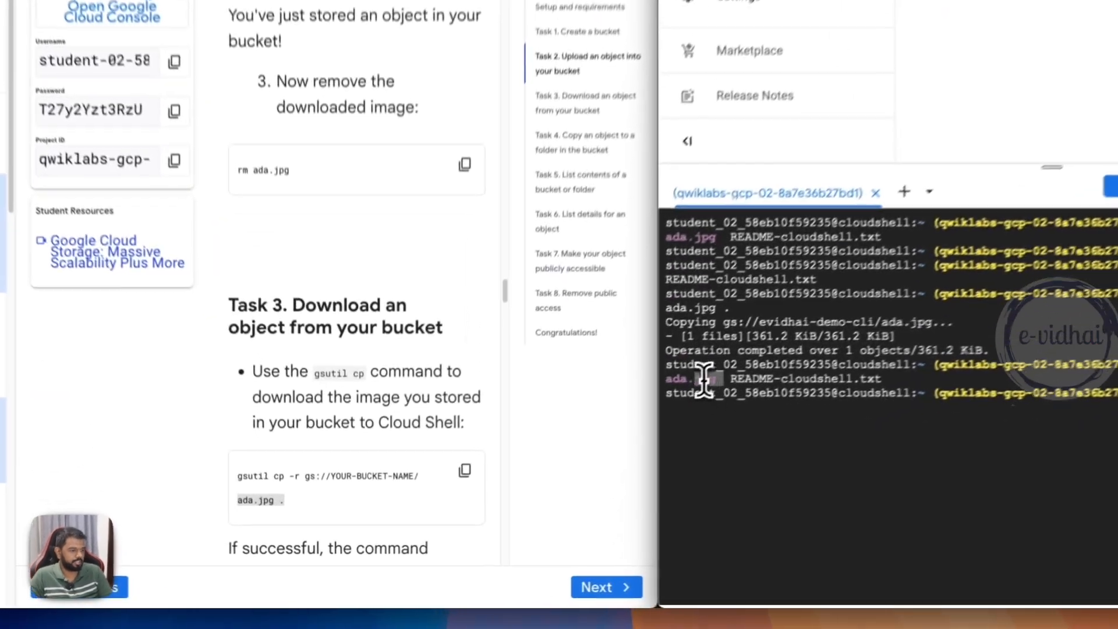
{"action": "left_click_drag", "start_coordinate": [594, 457], "coordinate": [564, 456]}
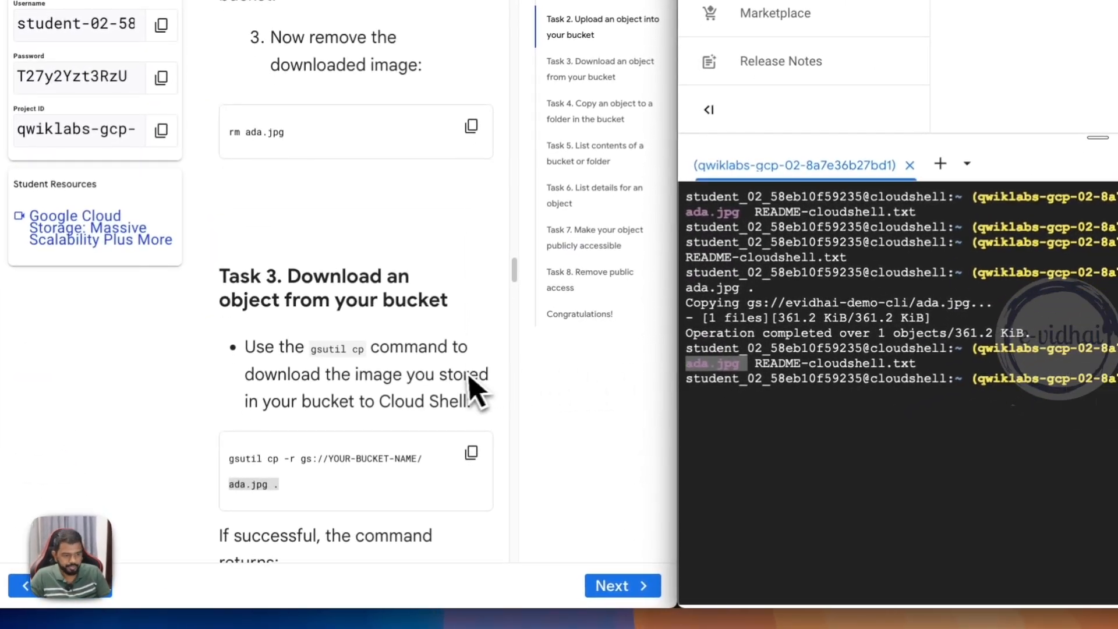
- Copy the lab's Task 4 gsutil cp command for copying ada.jpg into image-folder to the Cloud Shell prompt
{"action": "scroll", "coordinate": [472, 384], "scroll_direction": "down", "scroll_amount": 10}
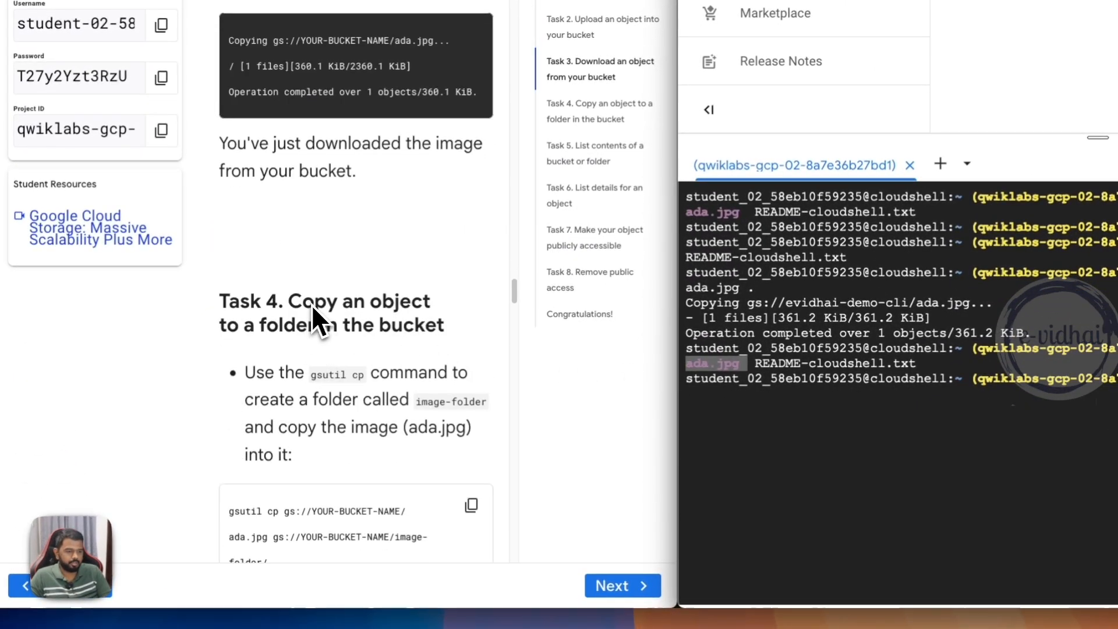
{"action": "scroll", "coordinate": [356, 376], "scroll_direction": "down", "scroll_amount": 1}
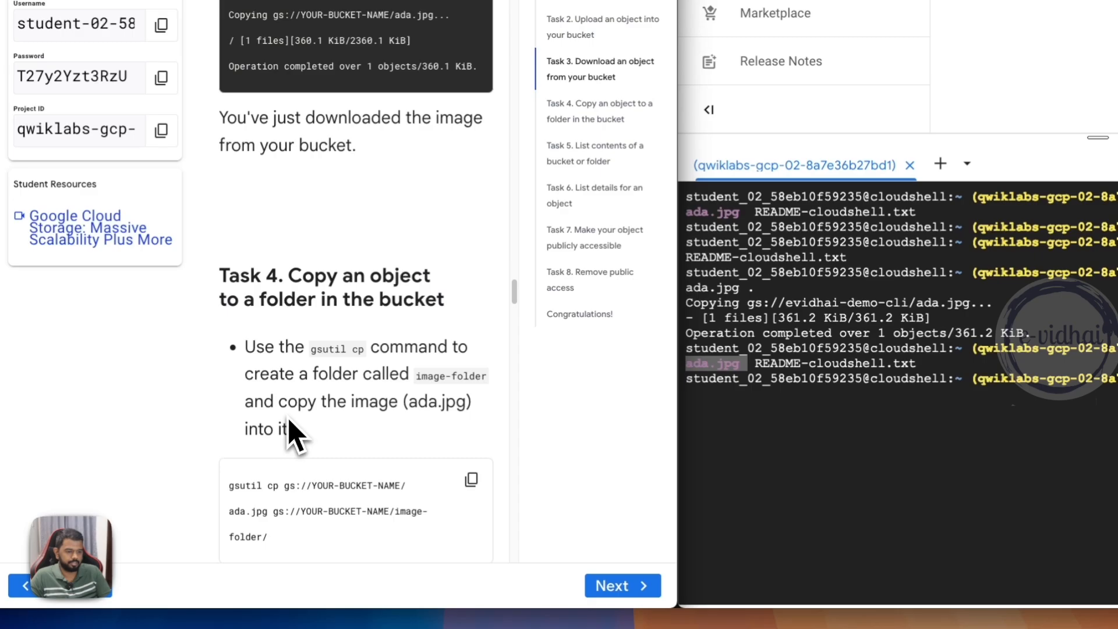
{"action": "left_click_drag", "start_coordinate": [284, 485], "coordinate": [389, 495]}
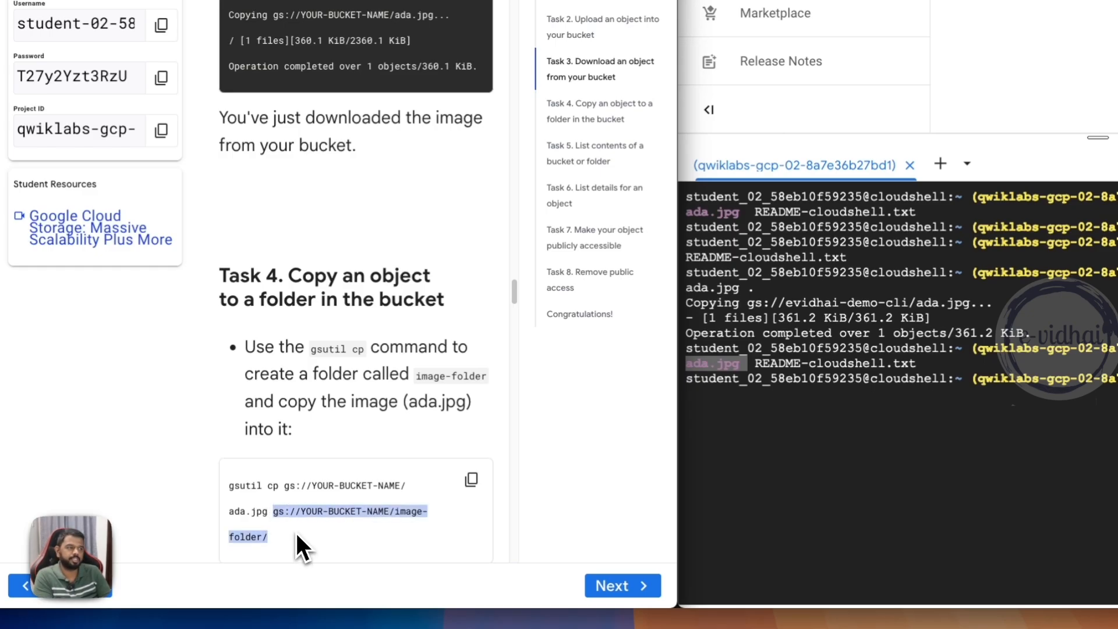
{"action": "left_click_drag", "start_coordinate": [395, 516], "coordinate": [421, 522]}
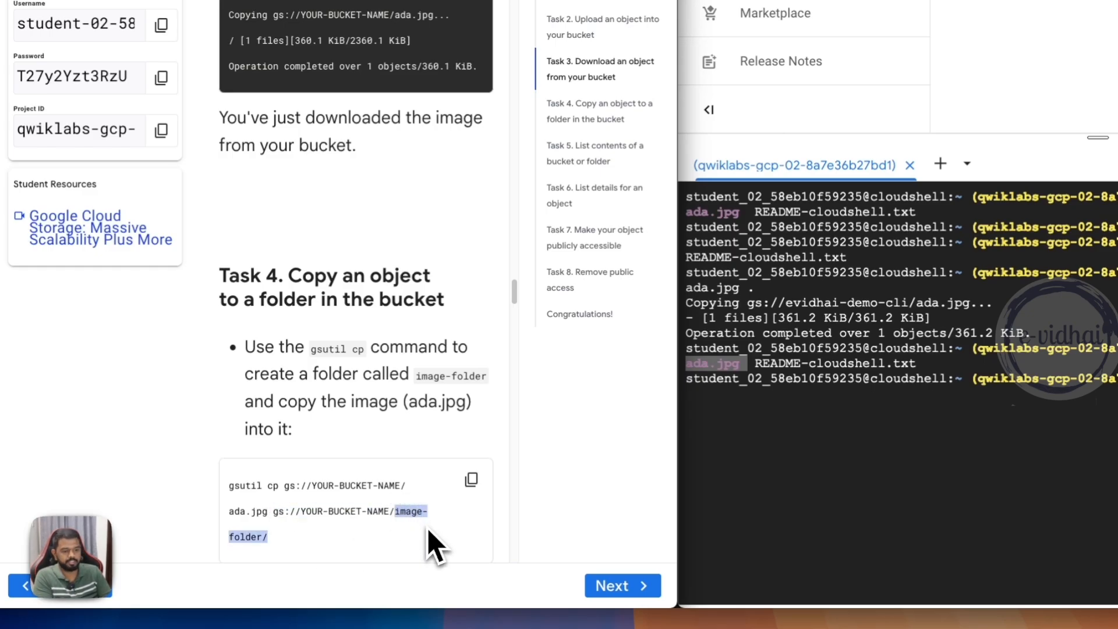
{"action": "scroll", "coordinate": [430, 530], "scroll_direction": "down", "scroll_amount": 1}
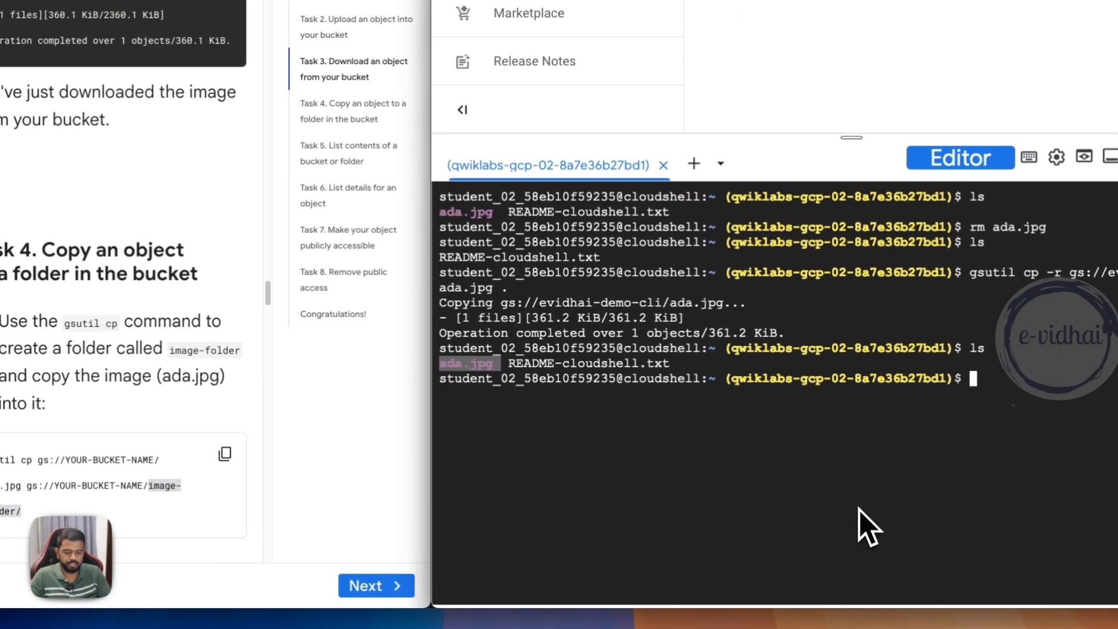
{"action": "left_click", "coordinate": [224, 454]}
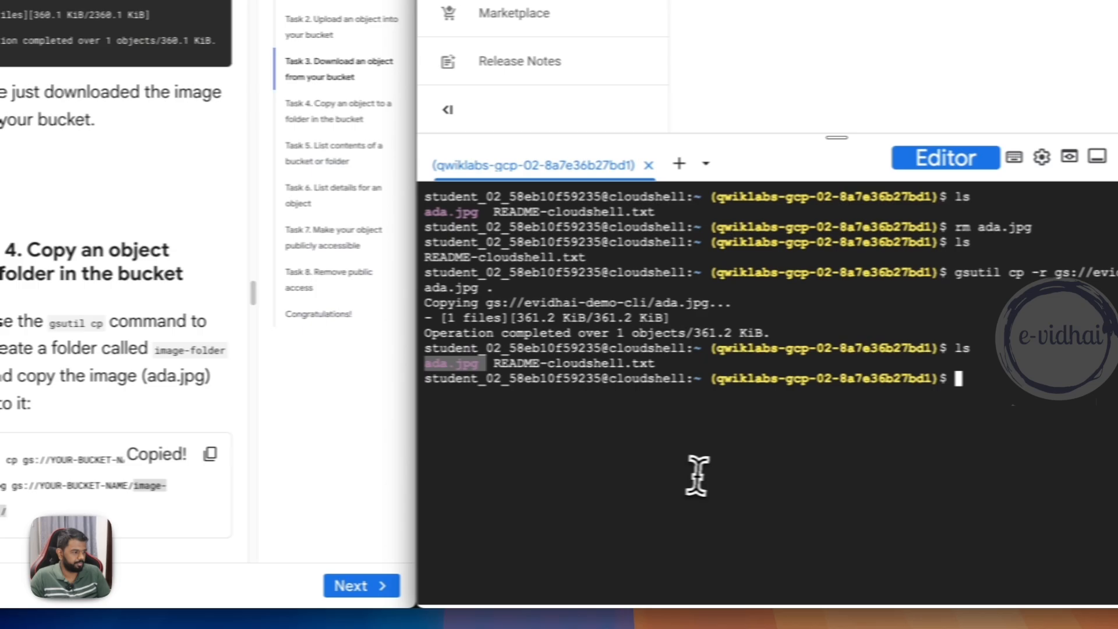
{"action": "left_click", "coordinate": [713, 474]}
{"action": "key", "text": "ctrl+v"}
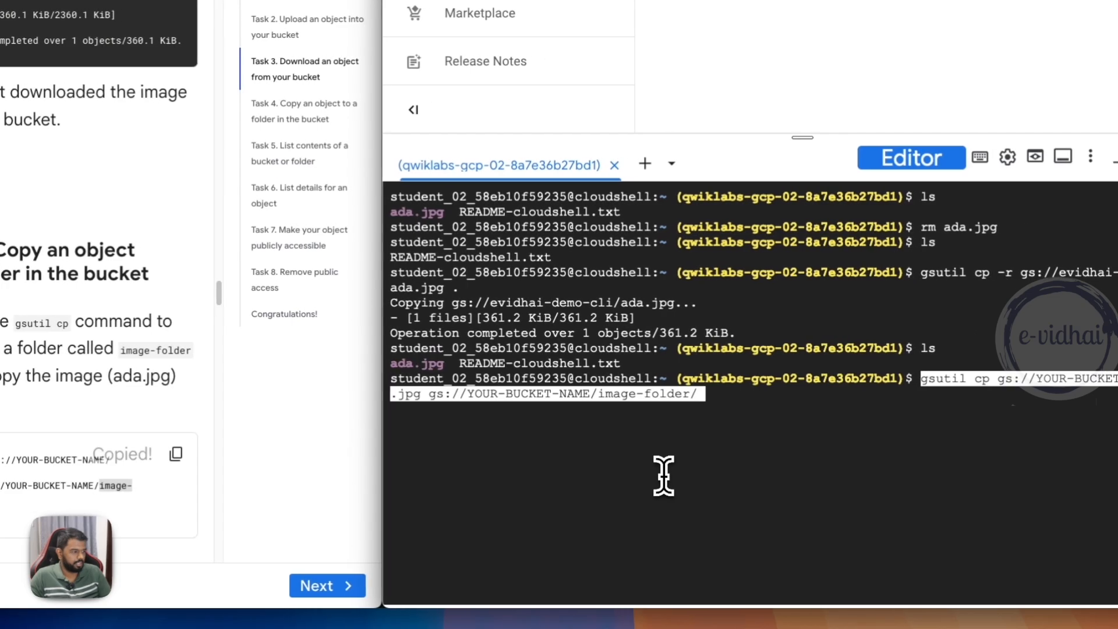
- Replace both placeholder bucket names with evidhai-demo-cli and run the command to copy ada.jpg into image-folder/
{"action": "left_click", "coordinate": [592, 396], "text": "alt"}
{"action": "key", "text": "BackSpace"}
{"action": "key", "text": "BackSpace"}
{"action": "key", "text": "BackSpace"}
{"action": "key", "text": "BackSpace"}
{"action": "key", "text": "BackSpace"}
{"action": "key", "text": "BackSpace"}
{"action": "key", "text": "BackSpace"}
{"action": "key", "text": "BackSpace"}
{"action": "key", "text": "BackSpace"}
{"action": "key", "text": "BackSpace"}
{"action": "key", "text": "BackSpace"}
{"action": "key", "text": "BackSpace"}
{"action": "key", "text": "BackSpace"}
{"action": "type", "text": "evidhai"}
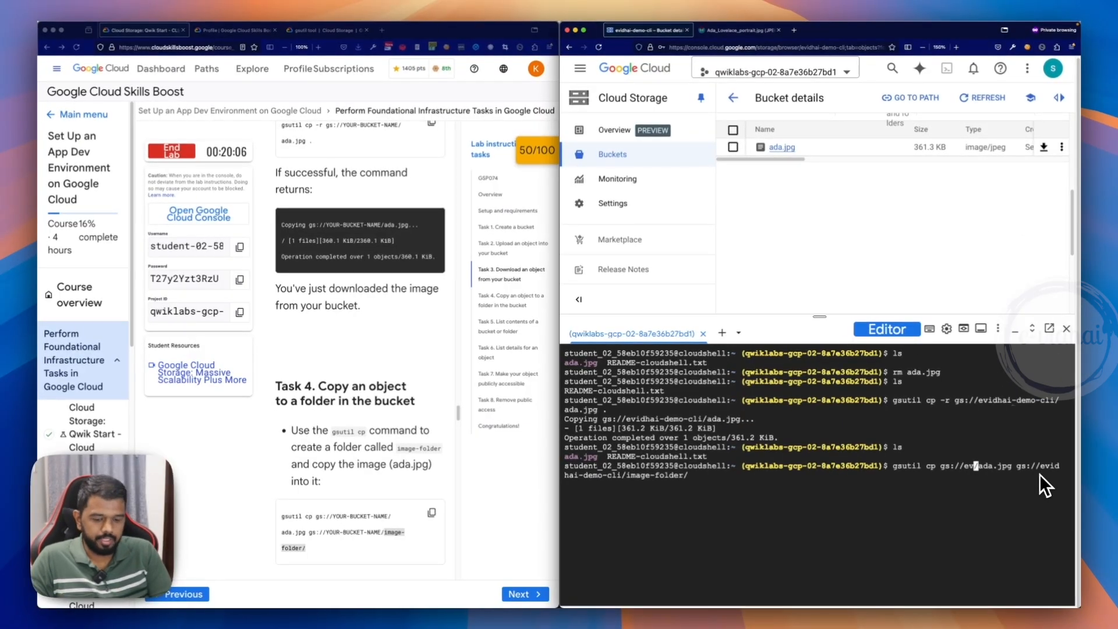
{"action": "type", "text": "idhai"}
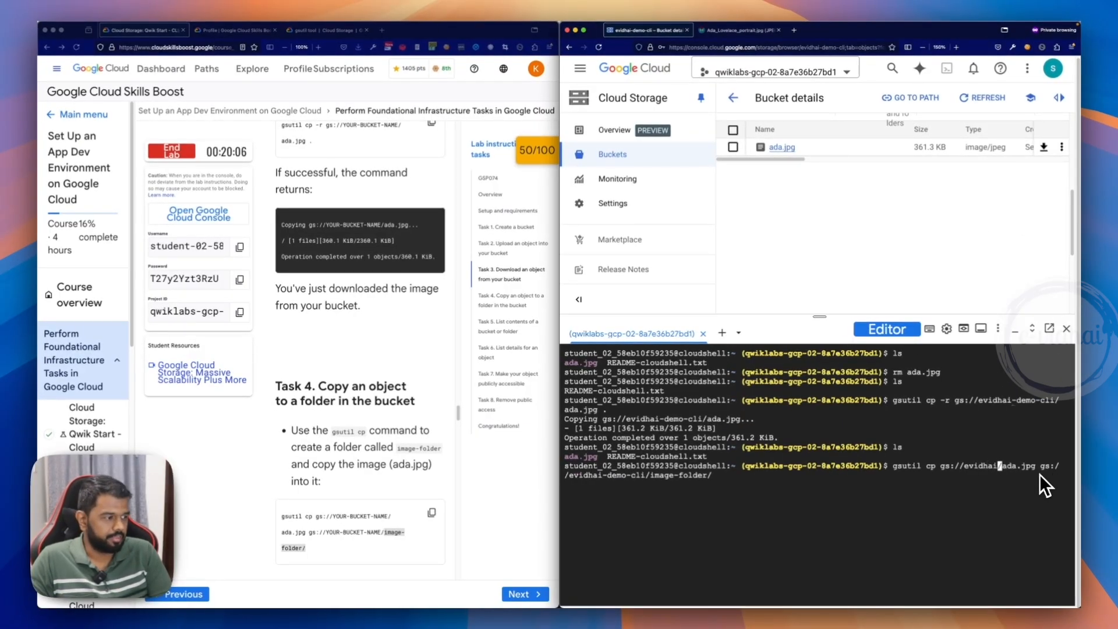
{"action": "type", "text": "-demo-cl"}
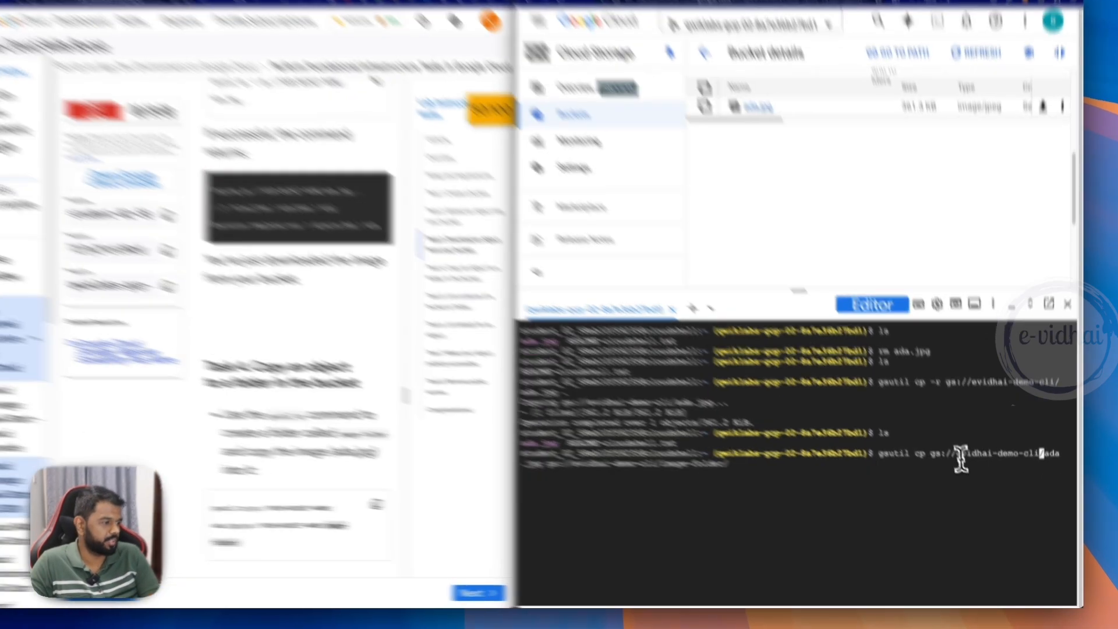
{"action": "left_click_drag", "start_coordinate": [964, 466], "coordinate": [1014, 467]}
{"action": "left_click_drag", "start_coordinate": [992, 387], "coordinate": [1031, 386]}
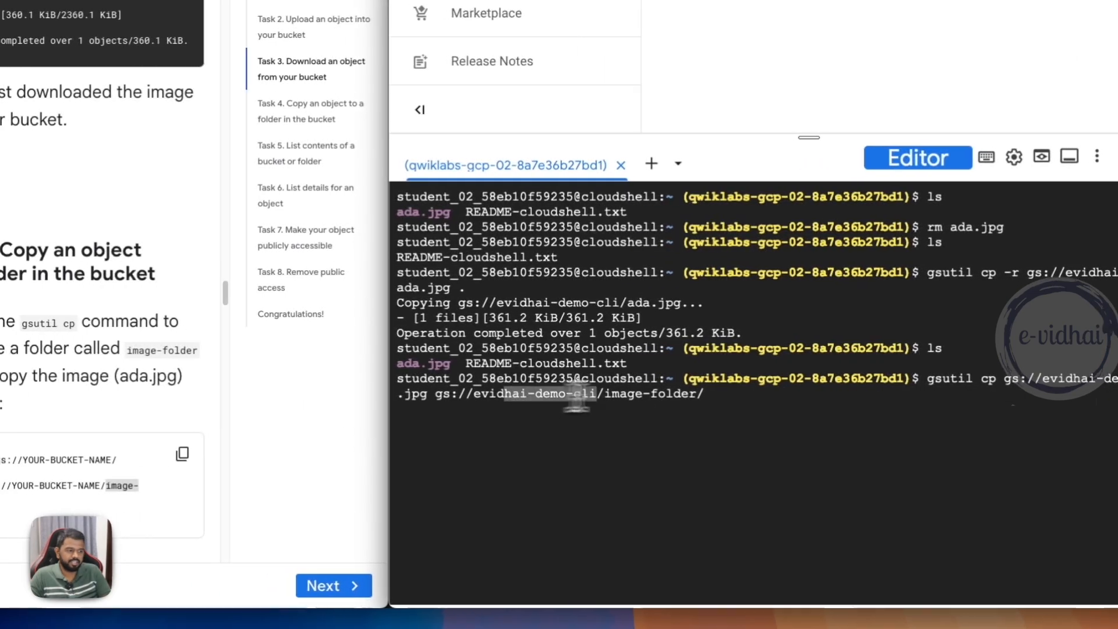
{"action": "key", "text": "Return"}
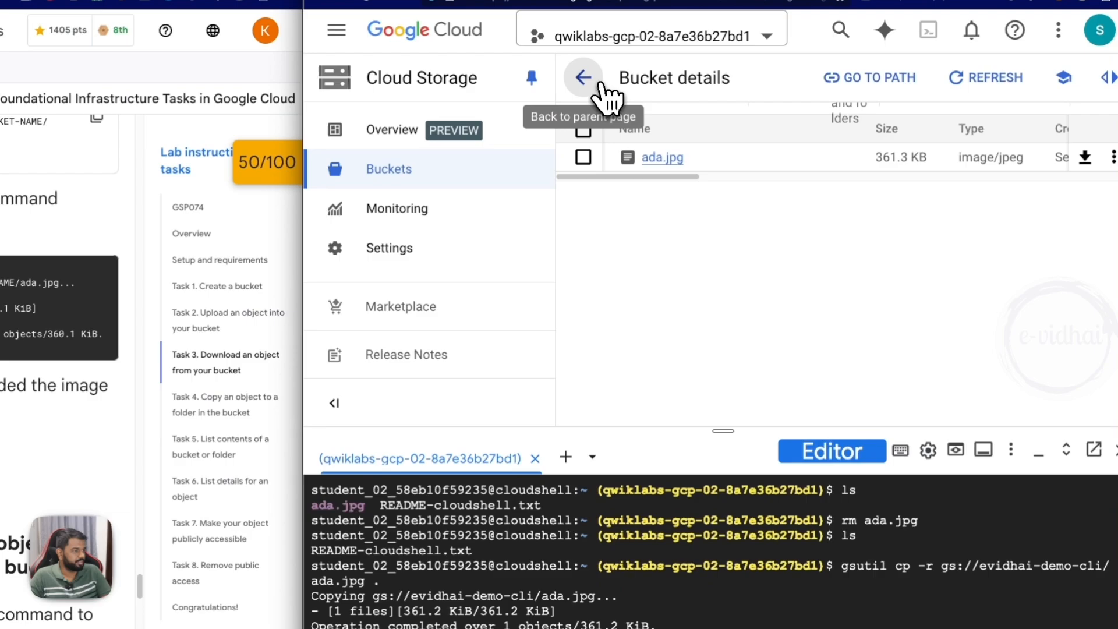
- Open image-folder in the evidhai-demo-cli bucket to view its objects, and check the lab progress for Task 4
{"action": "left_click", "coordinate": [576, 68]}
{"action": "left_click", "coordinate": [696, 373]}
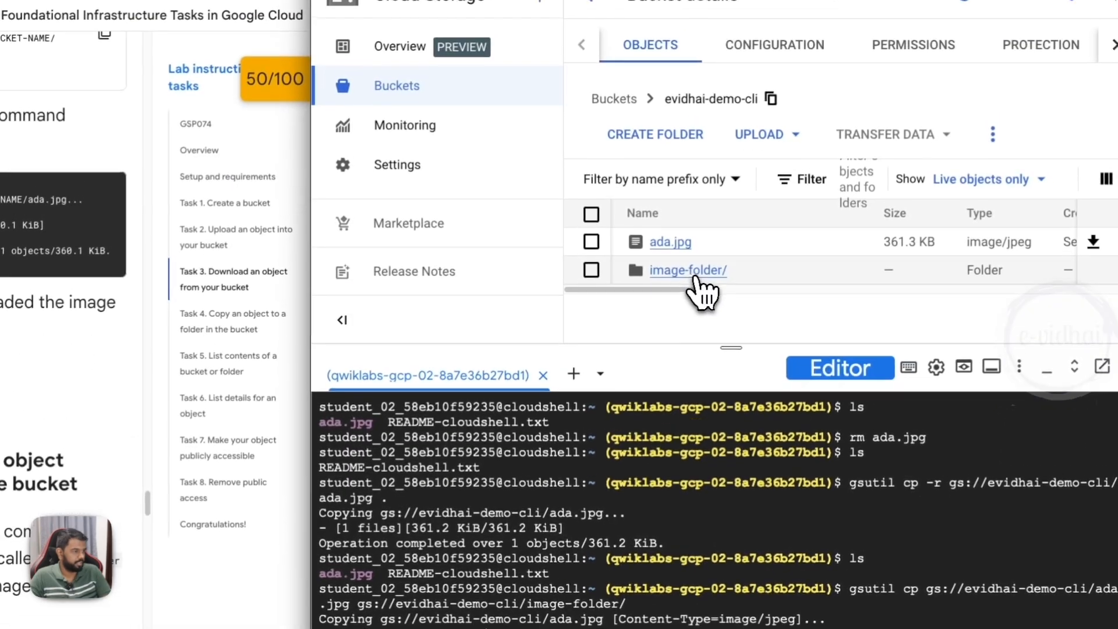
{"action": "left_click", "coordinate": [707, 66]}
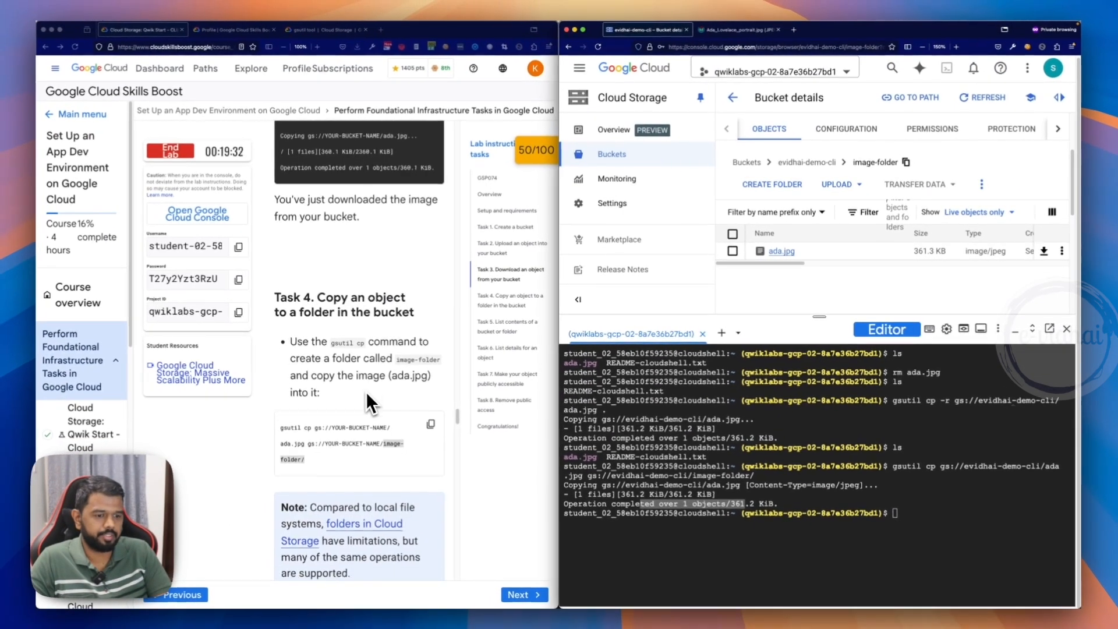
{"action": "scroll", "coordinate": [365, 391], "scroll_direction": "down", "scroll_amount": 10}
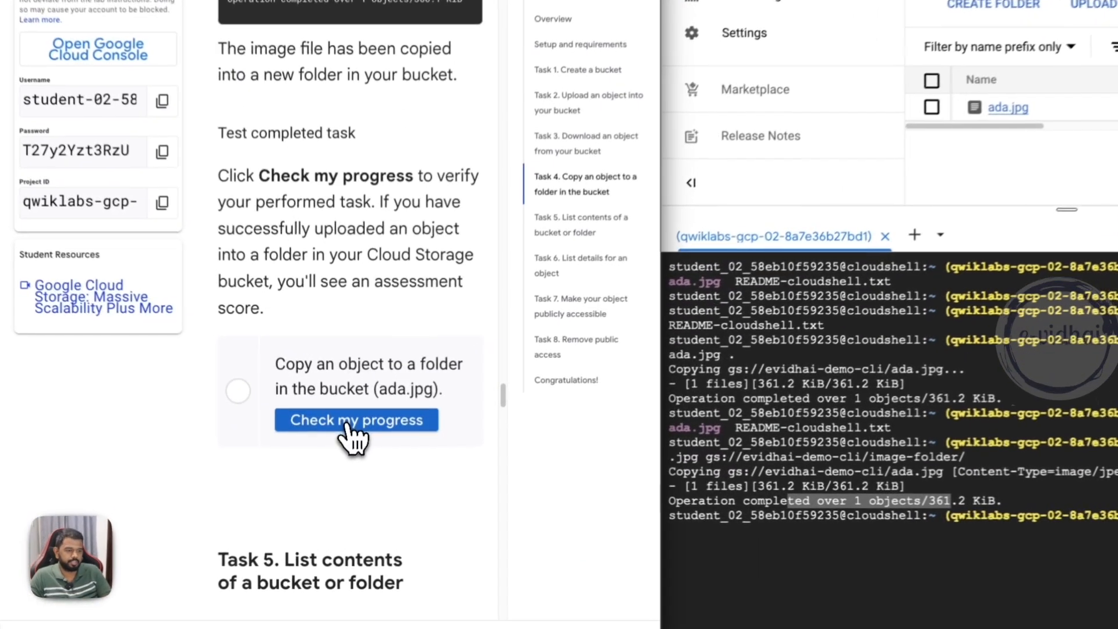
{"action": "left_click", "coordinate": [360, 448]}
- Copy the lab's Task 5 gsutil ls command into the Cloud Shell prompt and go to its placeholder bucket name
{"action": "scroll", "coordinate": [329, 343], "scroll_direction": "down", "scroll_amount": 5}
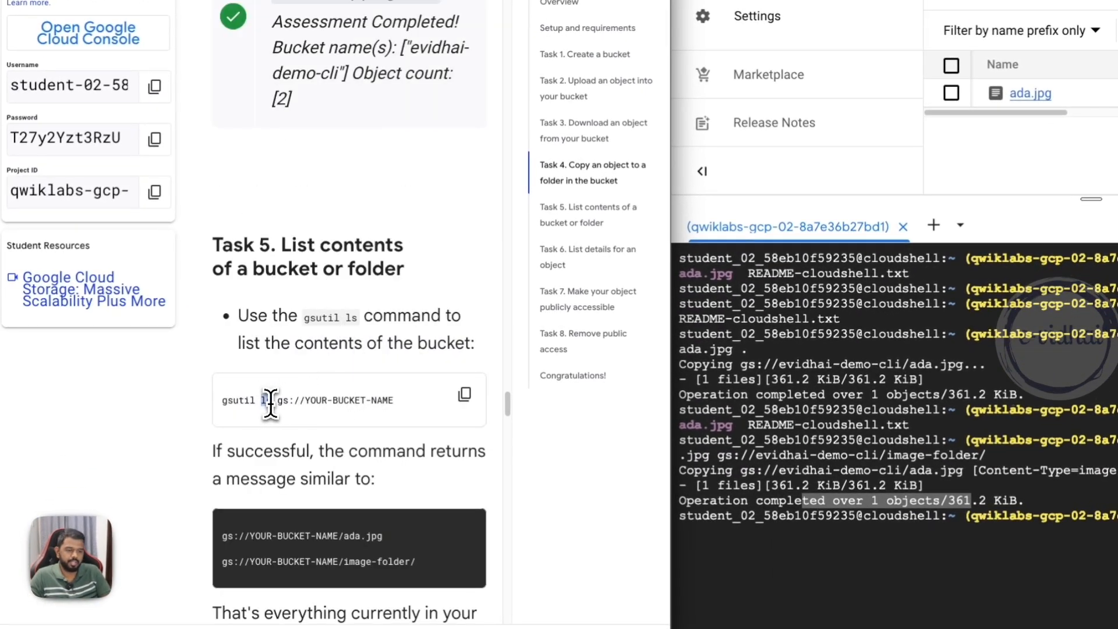
{"action": "left_click", "coordinate": [464, 394]}
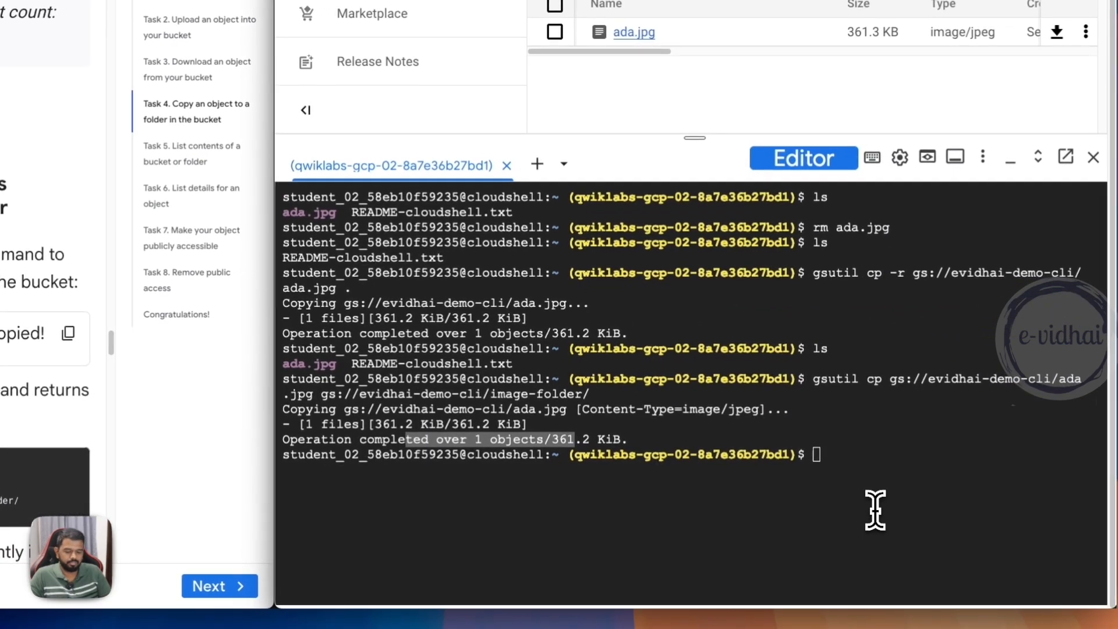
{"action": "left_click", "coordinate": [872, 501]}
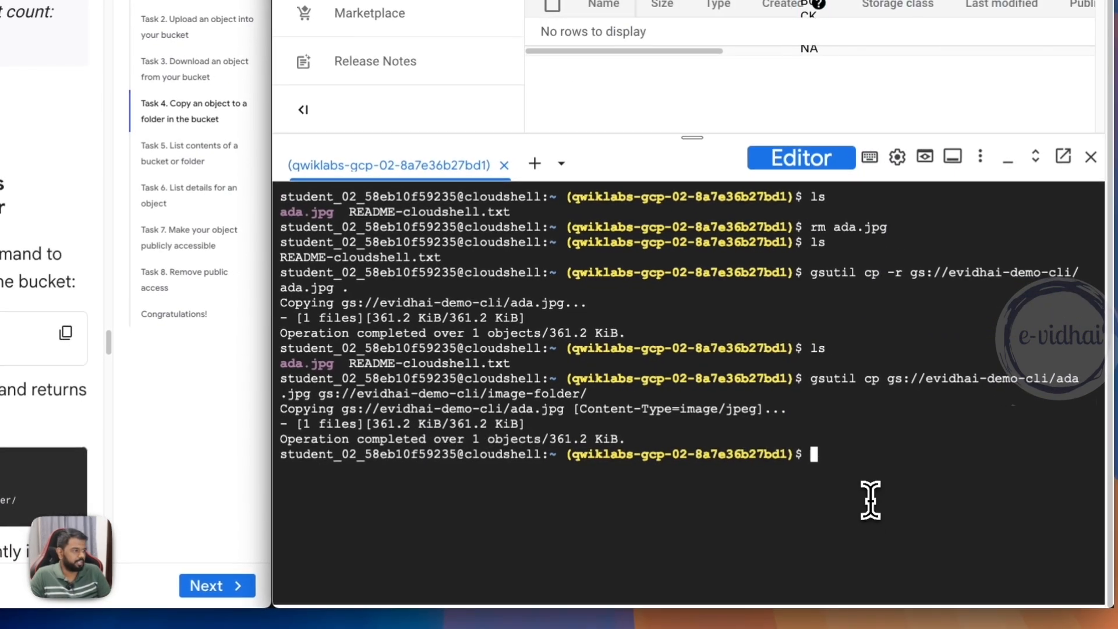
{"action": "key", "text": "ctrl+v"}
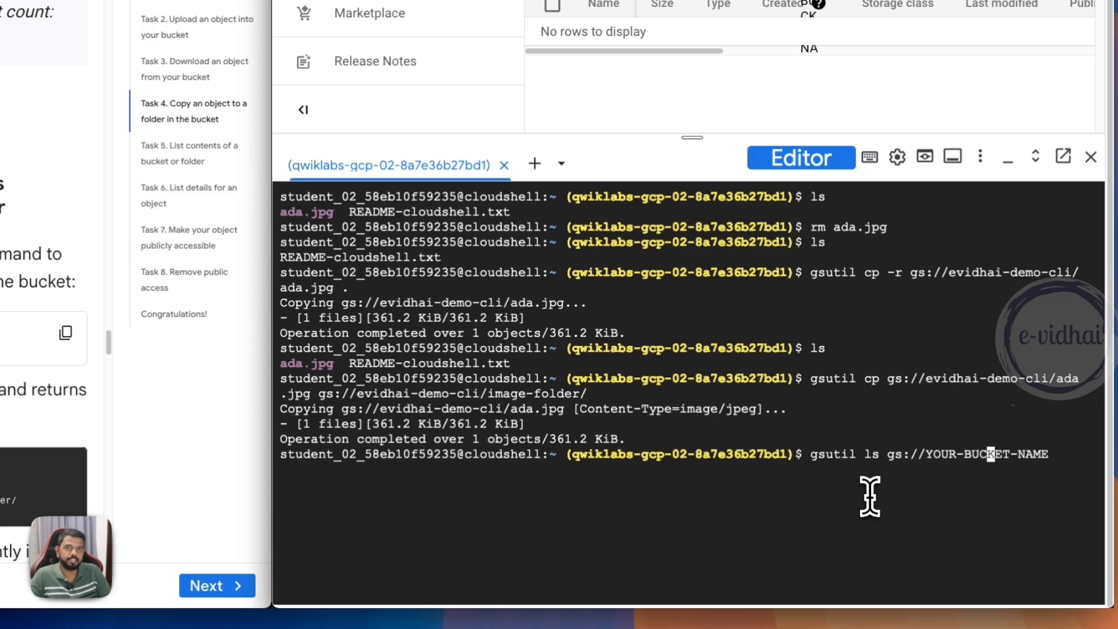
{"action": "key", "text": "Left"}
{"action": "key", "text": "Left"}
{"action": "key", "text": "Left"}
{"action": "key", "text": "Left"}
{"action": "key", "text": "Left"}
{"action": "key", "text": "Left"}
{"action": "key", "text": "Left"}
{"action": "key", "text": "Left"}
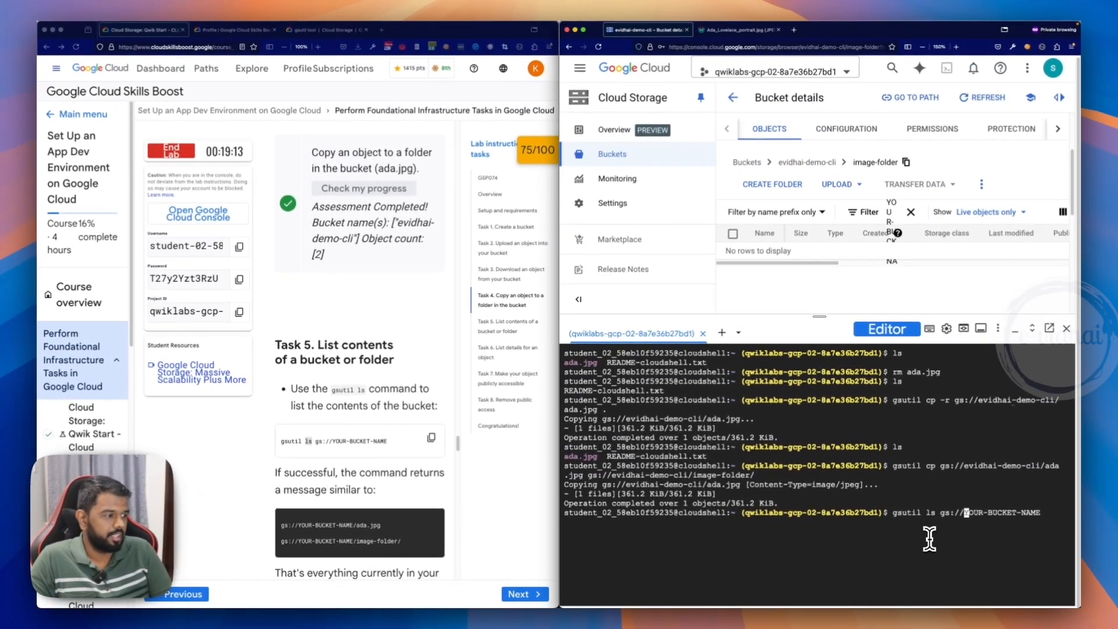
{"action": "key", "text": "Right"}
{"action": "key", "text": "Right"}
{"action": "key", "text": "Right"}
{"action": "key", "text": "Right"}
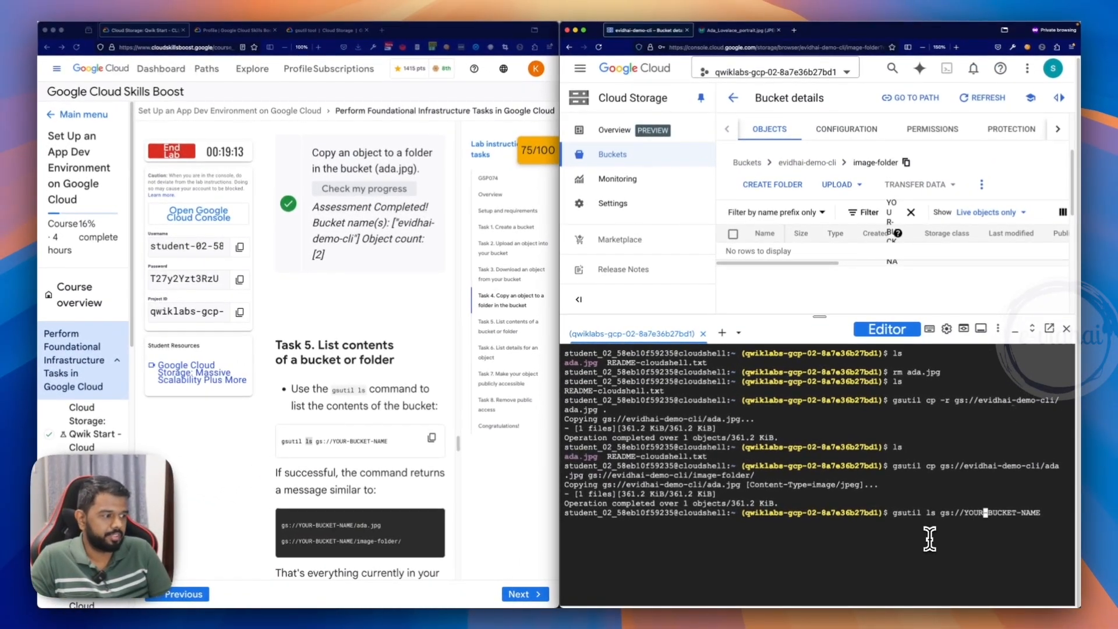
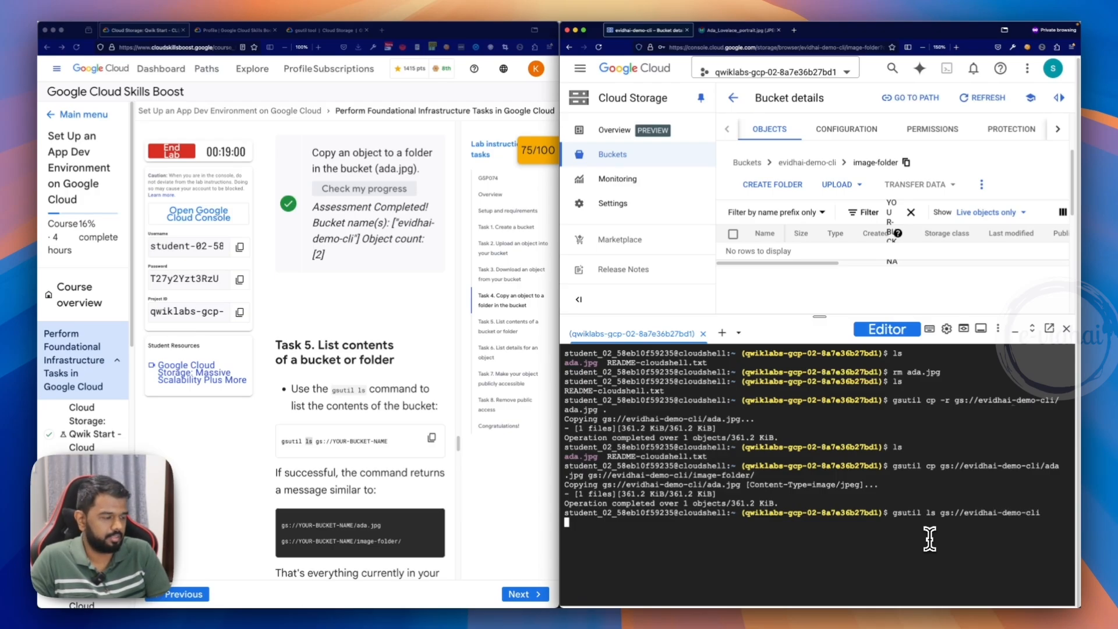
- Review the evidhai-demo-cli bucket listing in Cloud Shell and go to the lab's Task 6 instructions
{"action": "left_click_drag", "start_coordinate": [706, 522], "coordinate": [654, 522]}
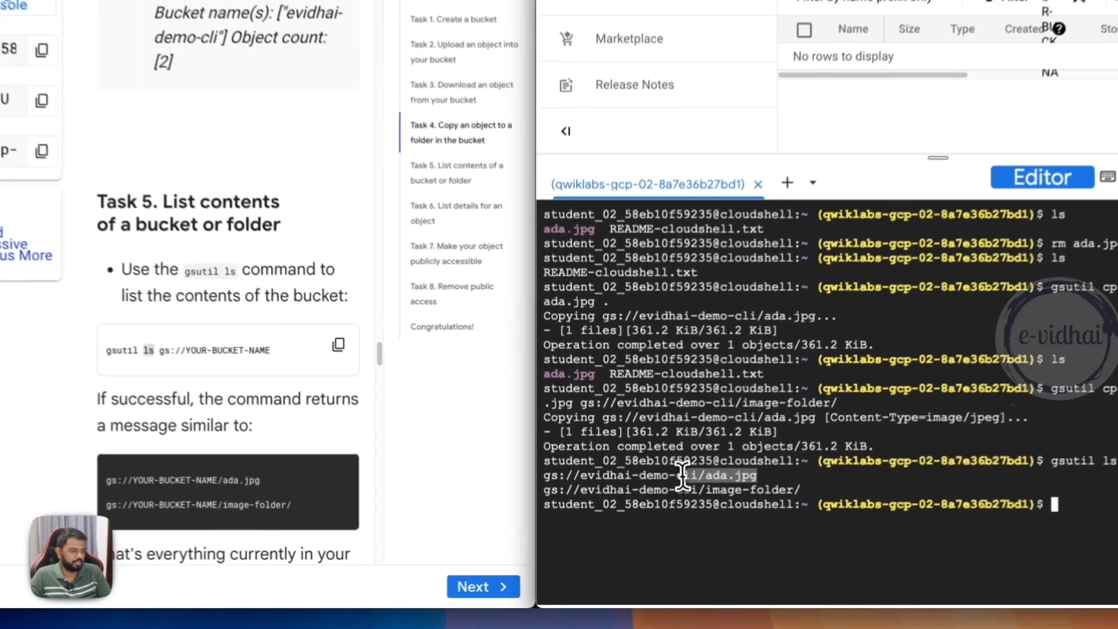
{"action": "left_click_drag", "start_coordinate": [815, 490], "coordinate": [736, 491]}
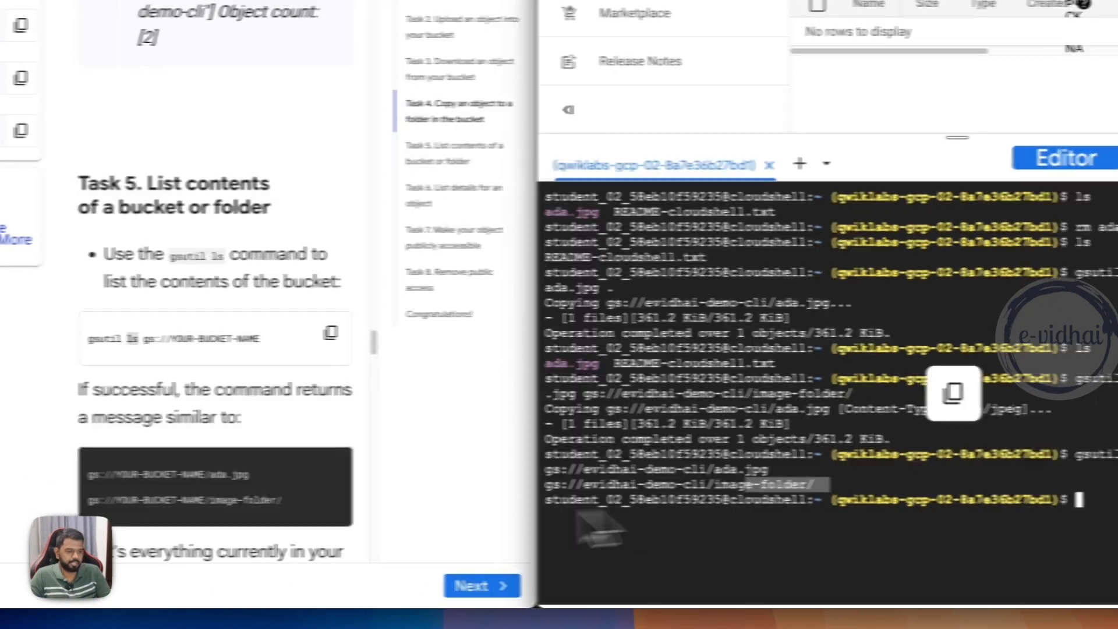
{"action": "scroll", "coordinate": [213, 472], "scroll_direction": "down", "scroll_amount": 5}
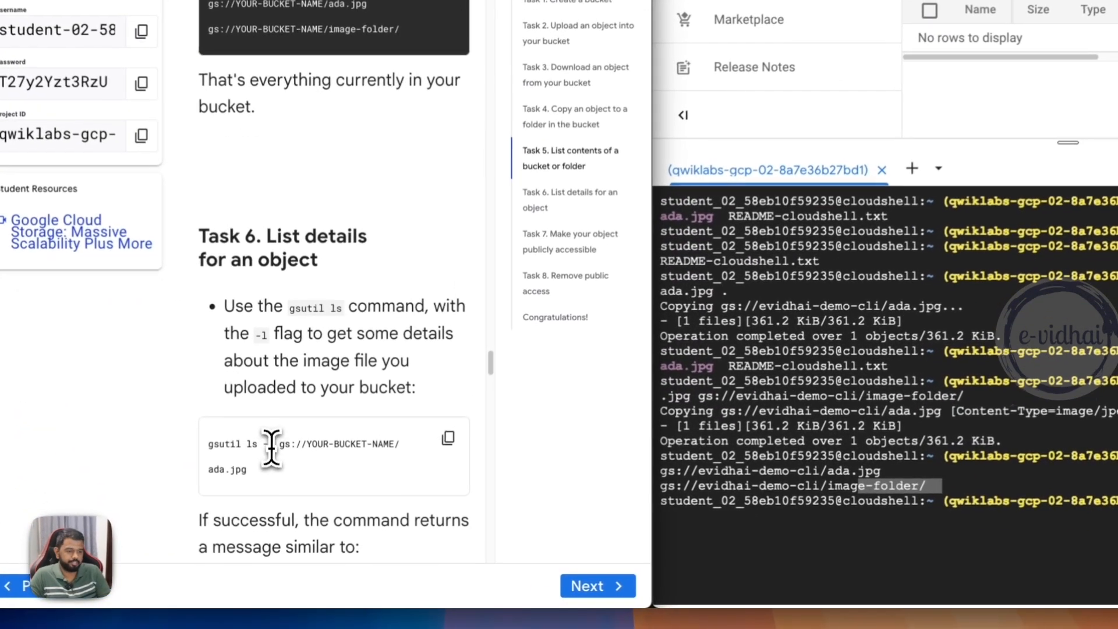
- Reuse the previous gsutil ls command with the -l flag and the path gs://evidhai-demo-cli/ada.jpg to list the object's details
{"action": "key", "text": "Up"}
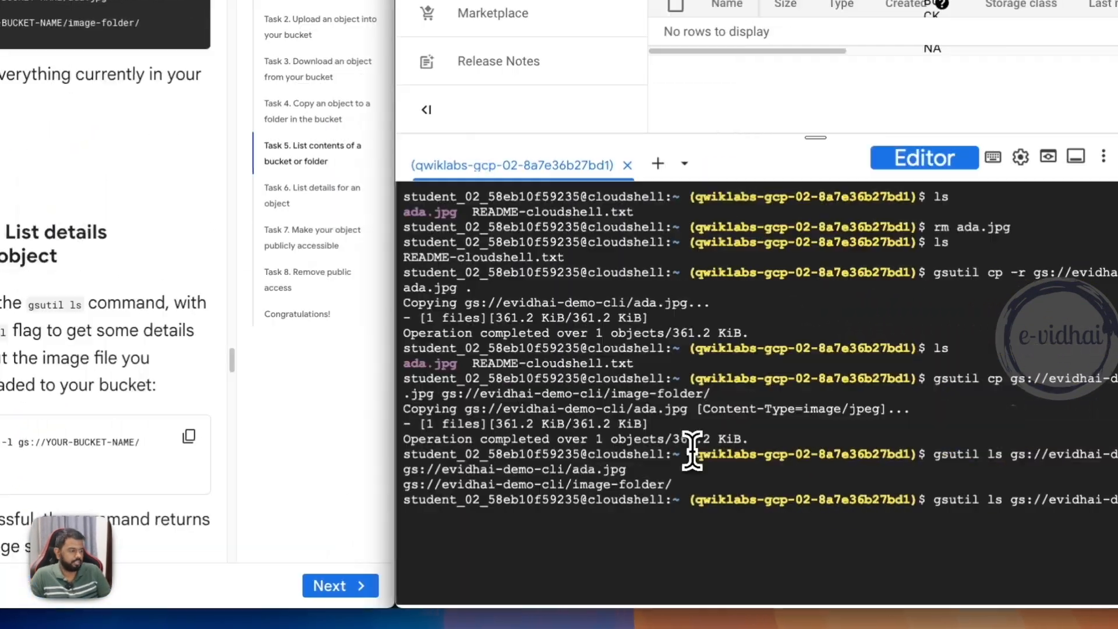
{"action": "key", "text": "Left"}
{"action": "key", "text": "Left"}
{"action": "key", "text": "Left"}
{"action": "key", "text": "Left"}
{"action": "key", "text": "Left"}
{"action": "key", "text": "Left"}
{"action": "key", "text": "Left"}
{"action": "key", "text": "Left"}
{"action": "key", "text": "Left"}
{"action": "key", "text": "Left"}
{"action": "key", "text": "Left"}
{"action": "key", "text": "Left"}
{"action": "key", "text": "Left"}
{"action": "key", "text": "Left"}
{"action": "key", "text": "Left"}
{"action": "key", "text": "Left"}
{"action": "key", "text": "Left"}
{"action": "key", "text": "Left"}
{"action": "key", "text": "Left"}
{"action": "key", "text": "Left"}
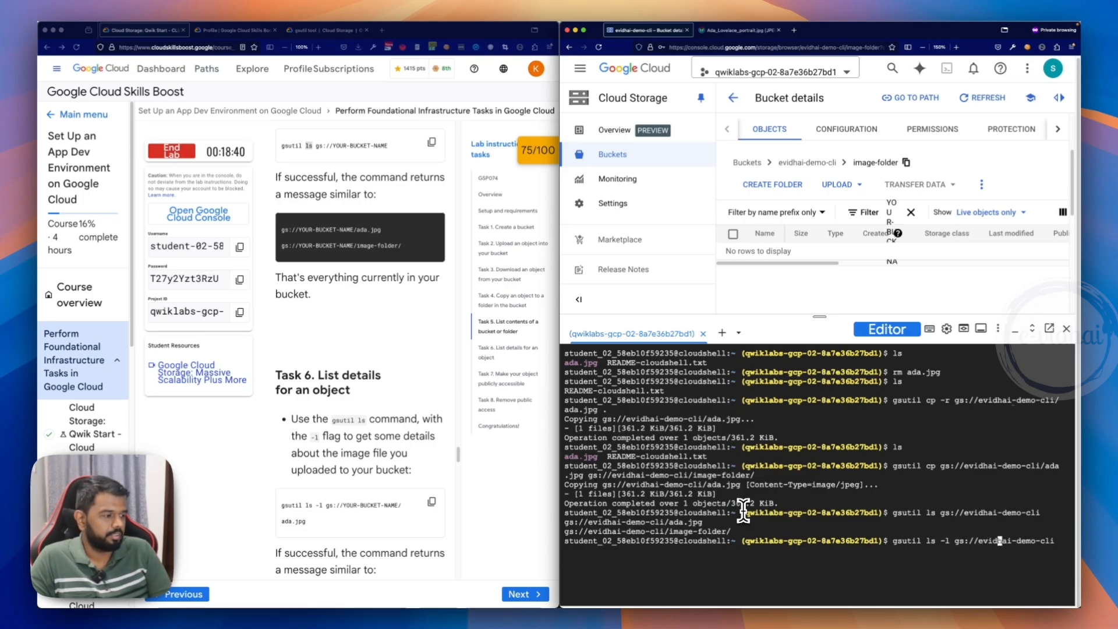
{"action": "key", "text": "Right"}
{"action": "key", "text": "Right"}
{"action": "key", "text": "Right"}
{"action": "key", "text": "Right"}
{"action": "key", "text": "Right"}
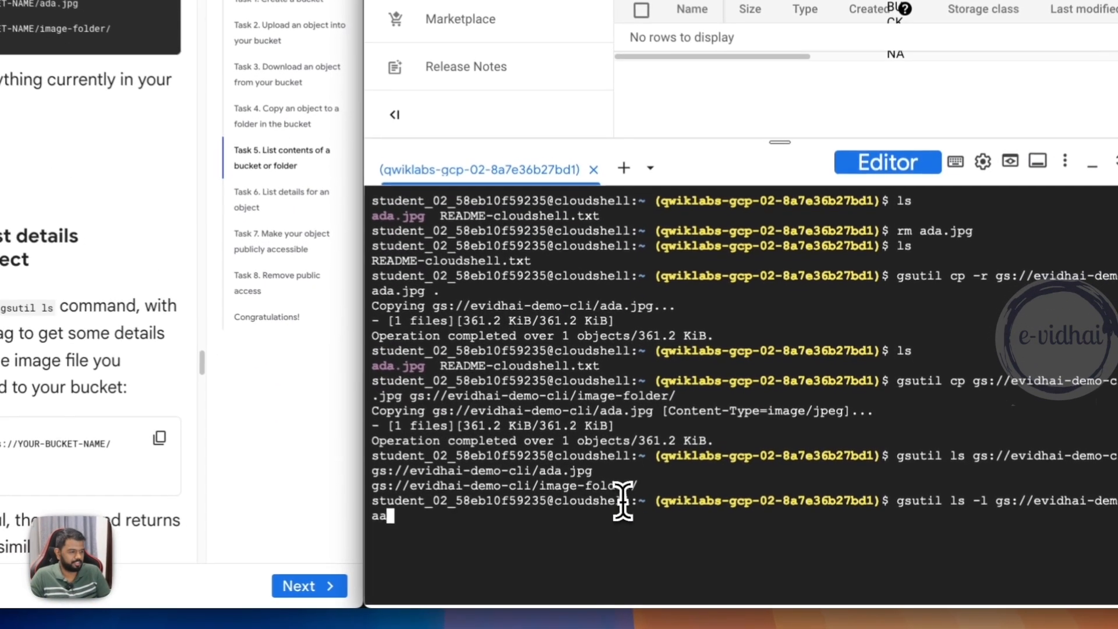
{"action": "type", "text": "aa"}
{"action": "key", "text": "BackSpace"}
{"action": "type", "text": "da.jpg"}
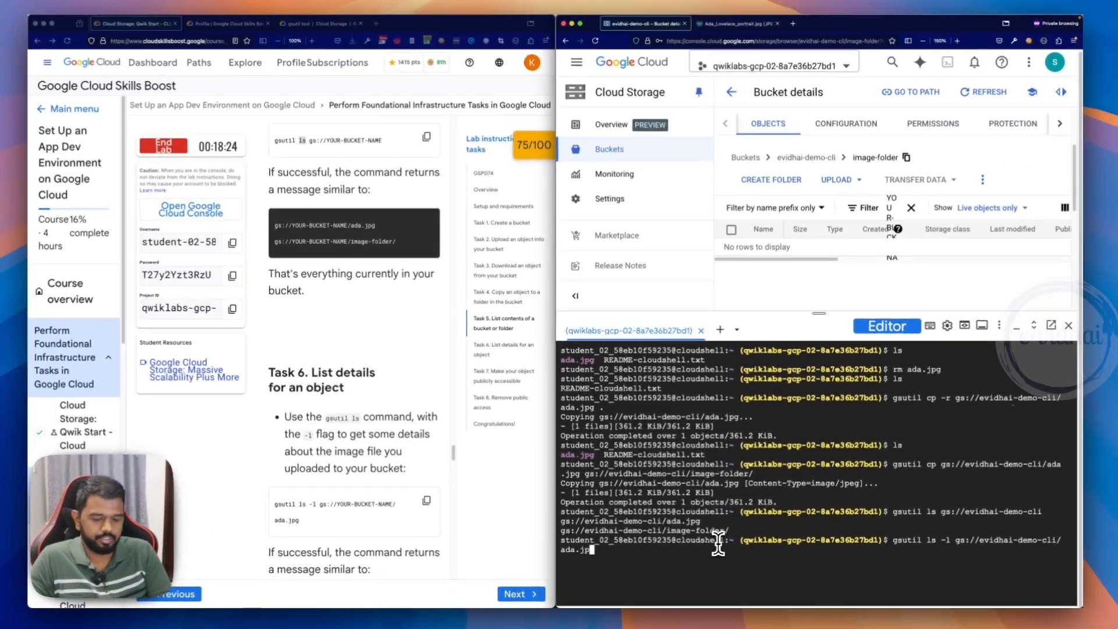
{"action": "key", "text": "Return"}
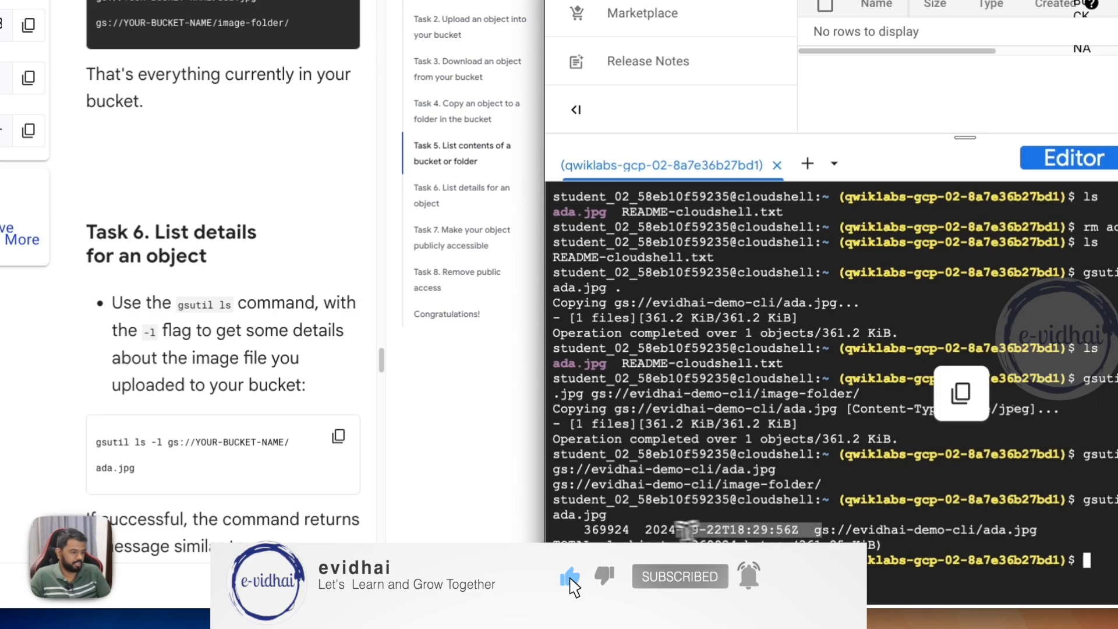
- Copy the lab's Task 7 gsutil acl ch command and paste it at the prompt of a cleared Cloud Shell terminal
{"action": "scroll", "coordinate": [305, 451], "scroll_direction": "down", "scroll_amount": 5}
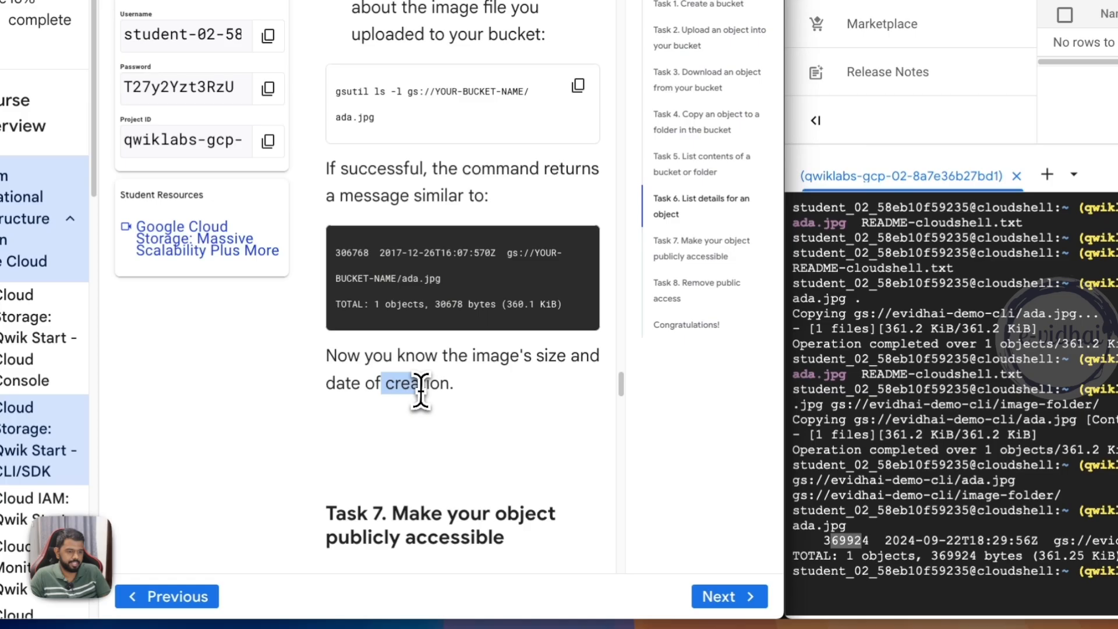
{"action": "scroll", "coordinate": [421, 391], "scroll_direction": "down", "scroll_amount": 4}
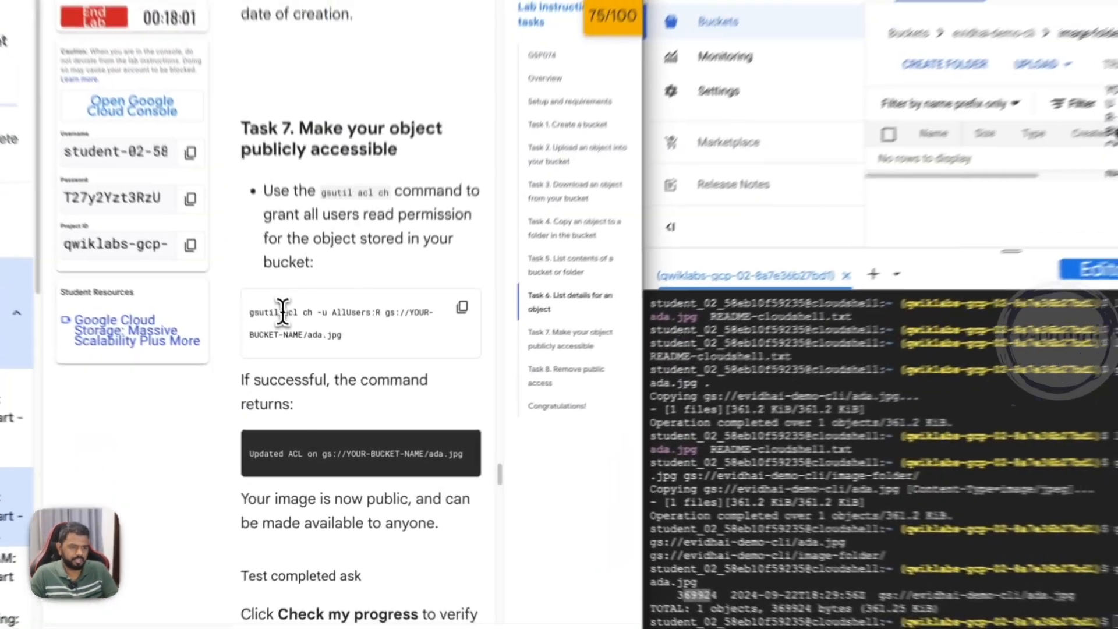
{"action": "left_click_drag", "start_coordinate": [306, 360], "coordinate": [331, 360]}
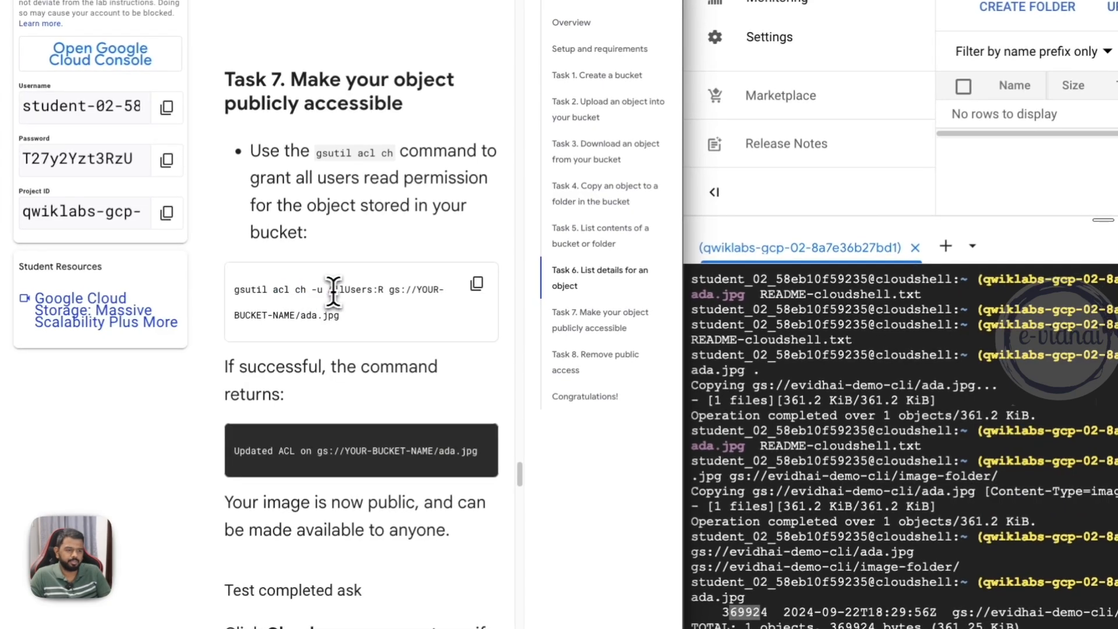
{"action": "left_click_drag", "start_coordinate": [337, 322], "coordinate": [252, 298]}
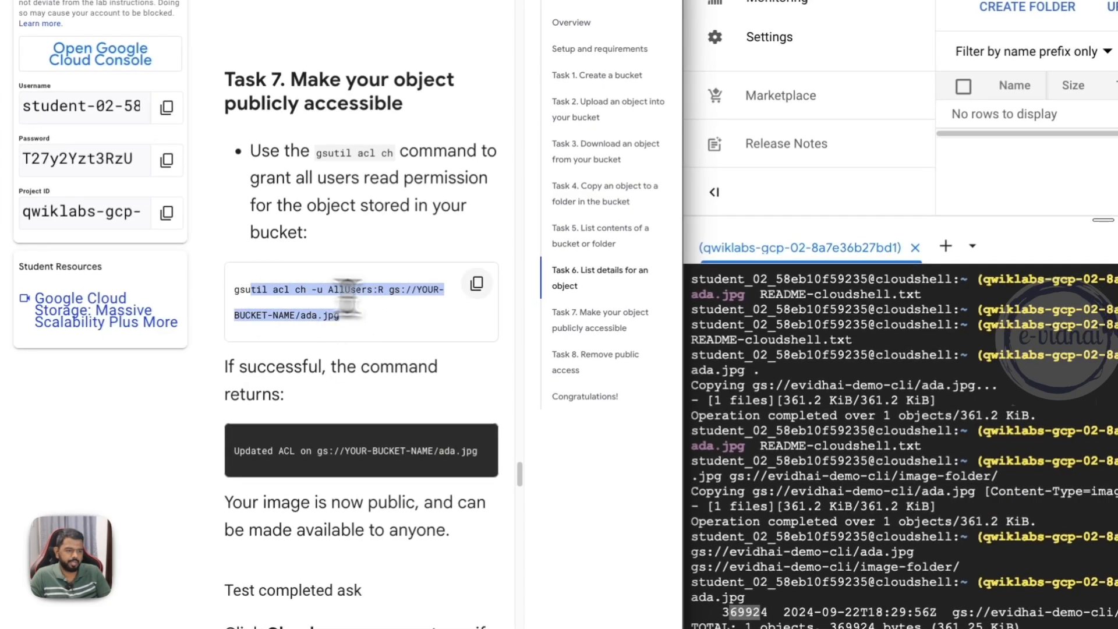
{"action": "left_click", "coordinate": [477, 284]}
{"action": "left_click", "coordinate": [797, 422]}
{"action": "key", "text": "ctrl+l"}
{"action": "key", "text": "super+v"}
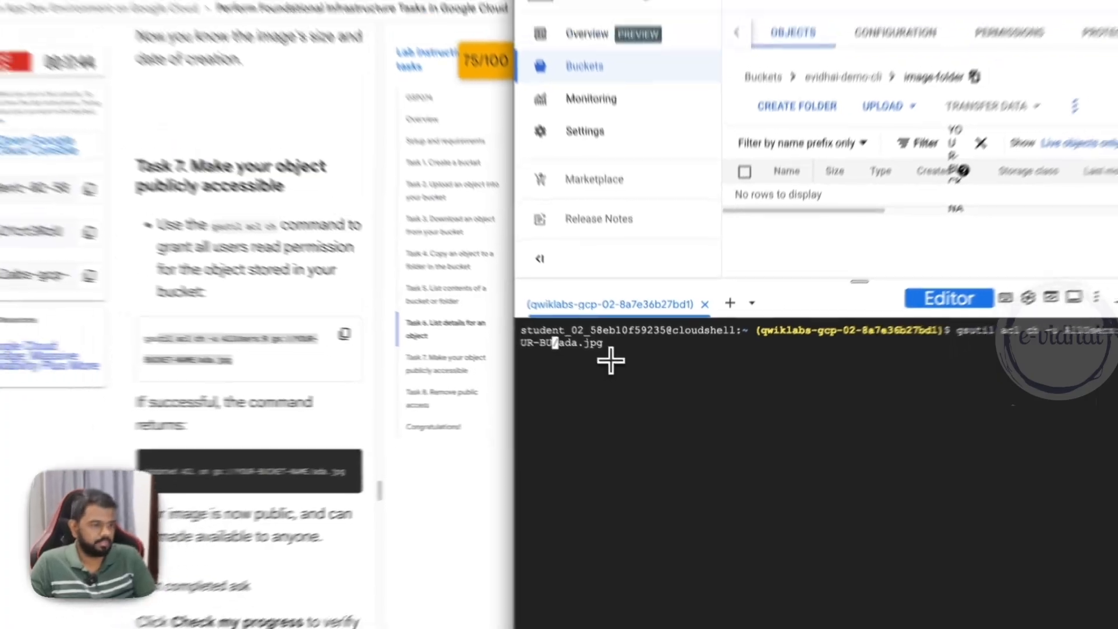
- Replace the placeholder bucket name with evidhai-demo-cli and run the command to grant AllUsers read access to ada.jpg
{"action": "key", "text": "BackSpace"}
{"action": "key", "text": "BackSpace"}
{"action": "key", "text": "BackSpace"}
{"action": "key", "text": "BackSpace"}
{"action": "key", "text": "BackSpace"}
{"action": "key", "text": "BackSpace"}
{"action": "key", "text": "BackSpace"}
{"action": "type", "text": "evidhai"}
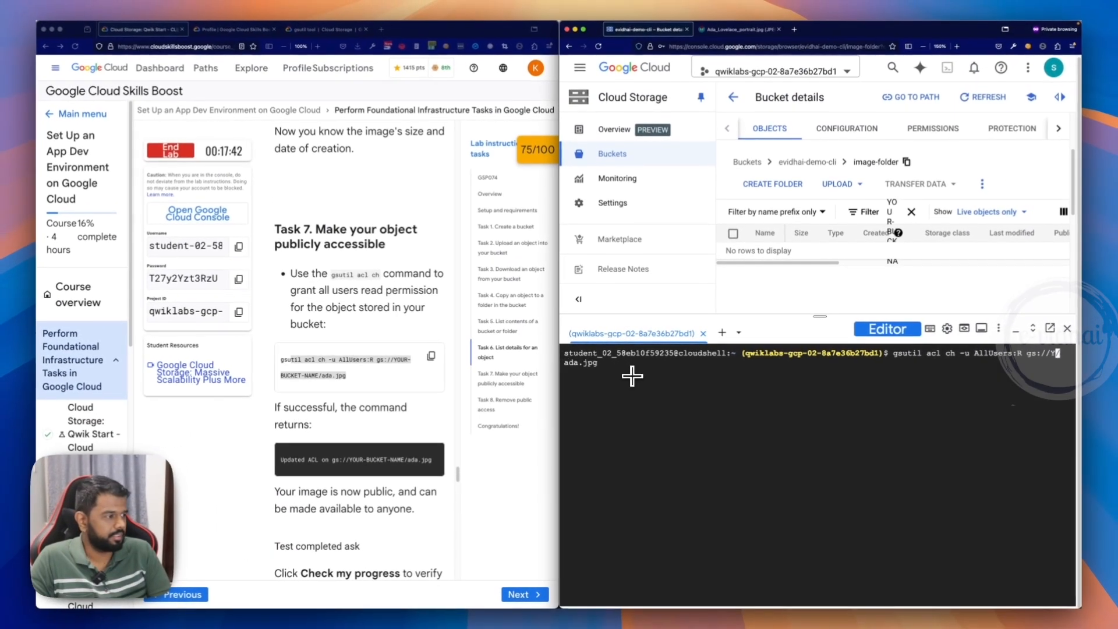
{"action": "type", "text": "-demo-cli"}
{"action": "key", "text": "Return"}
- Check the lab progress for making the object publicly accessible in Task 7
{"action": "scroll", "coordinate": [368, 445], "scroll_direction": "down", "scroll_amount": 5}
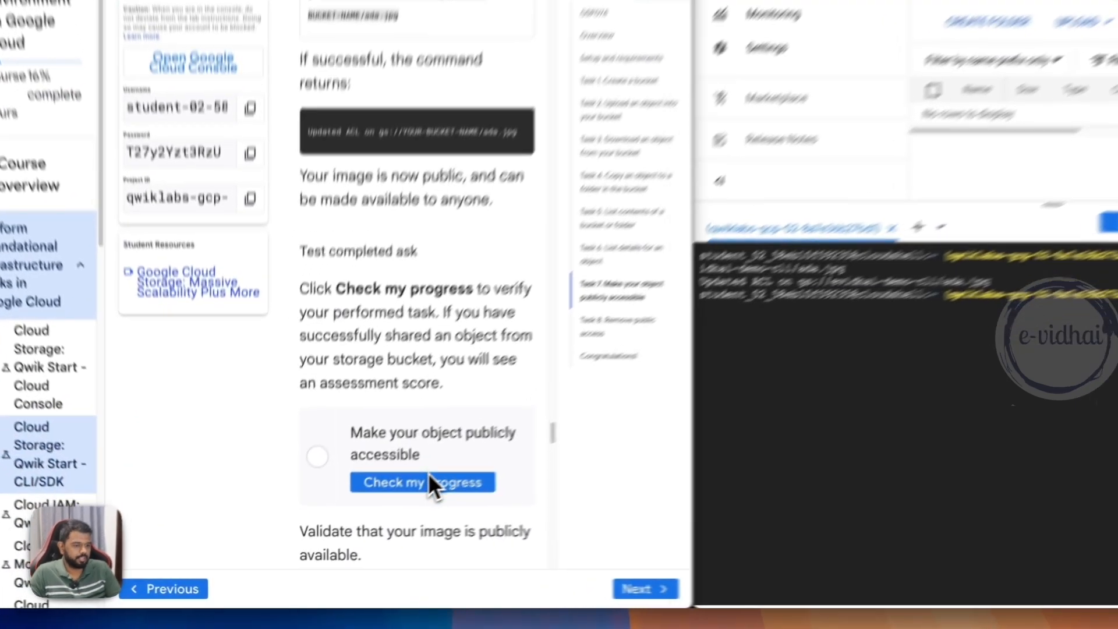
{"action": "left_click", "coordinate": [431, 480]}
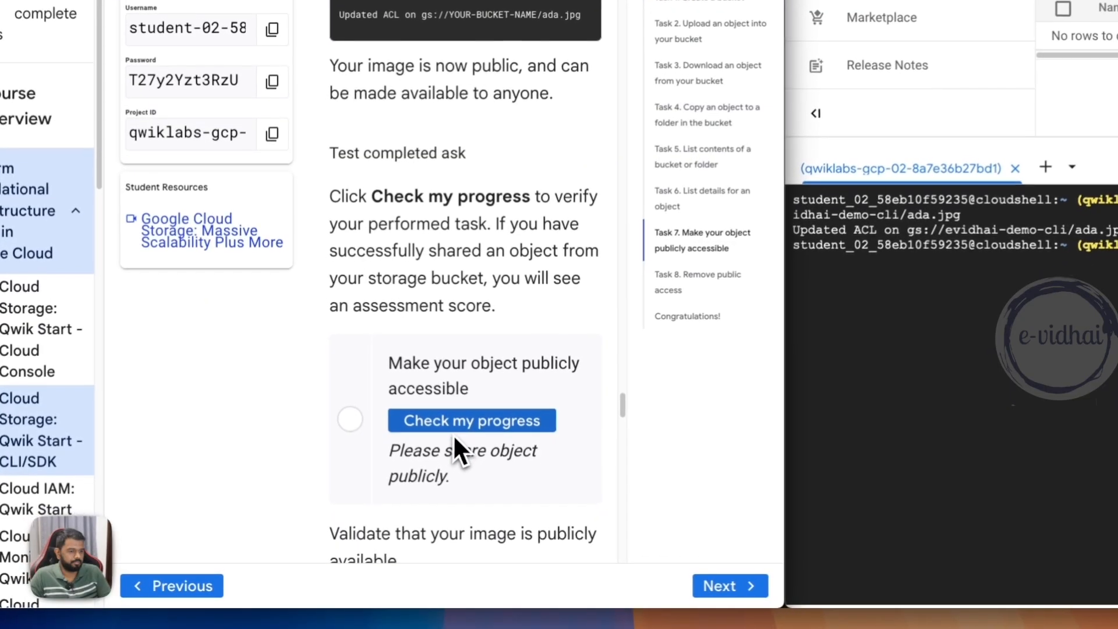
{"action": "left_click", "coordinate": [463, 424]}
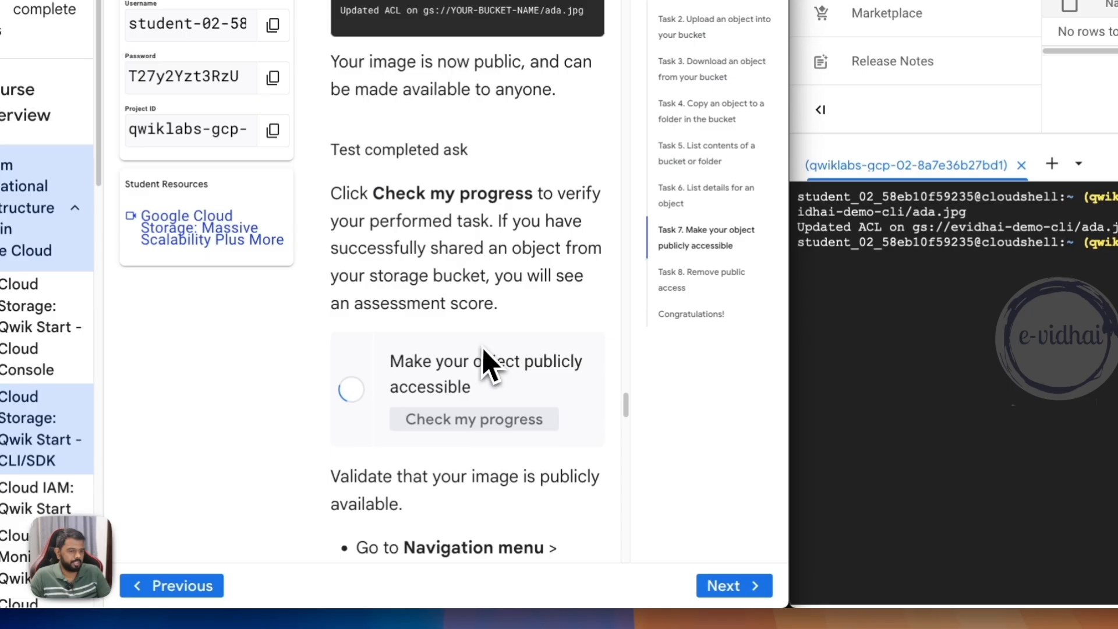
- Answer the lab's question on whether an access control list defines access to buckets and objects with True
{"action": "scroll", "coordinate": [484, 341], "scroll_direction": "down", "scroll_amount": 5}
{"action": "scroll", "coordinate": [485, 217], "scroll_direction": "down", "scroll_amount": 2}
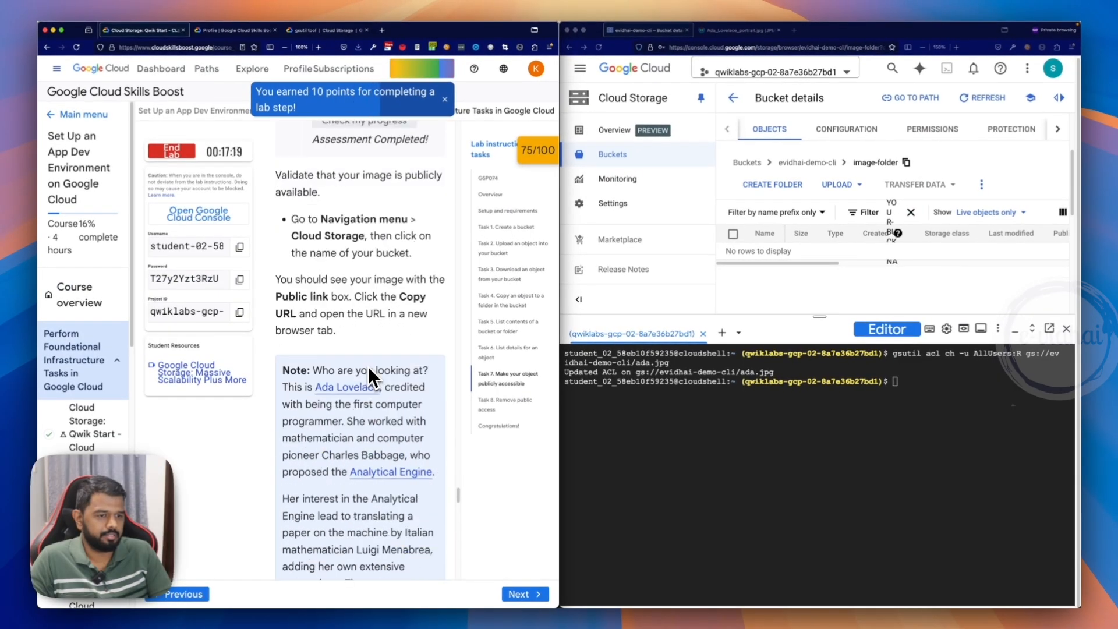
{"action": "scroll", "coordinate": [329, 399], "scroll_direction": "down", "scroll_amount": 10}
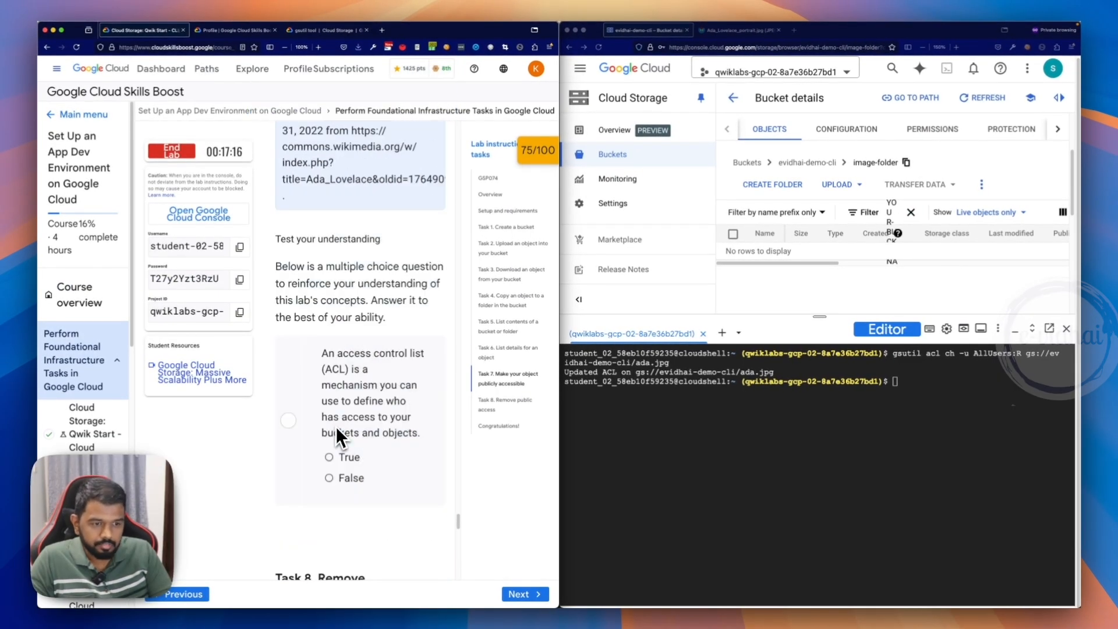
{"action": "left_click_drag", "start_coordinate": [334, 369], "coordinate": [400, 407]}
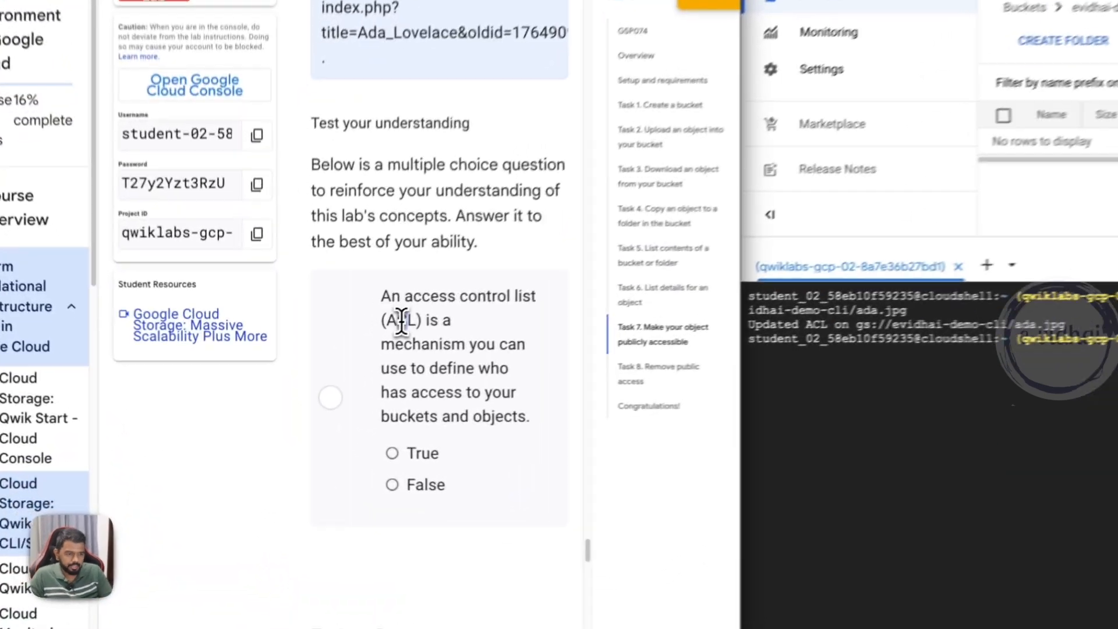
{"action": "left_click_drag", "start_coordinate": [520, 374], "coordinate": [552, 413]}
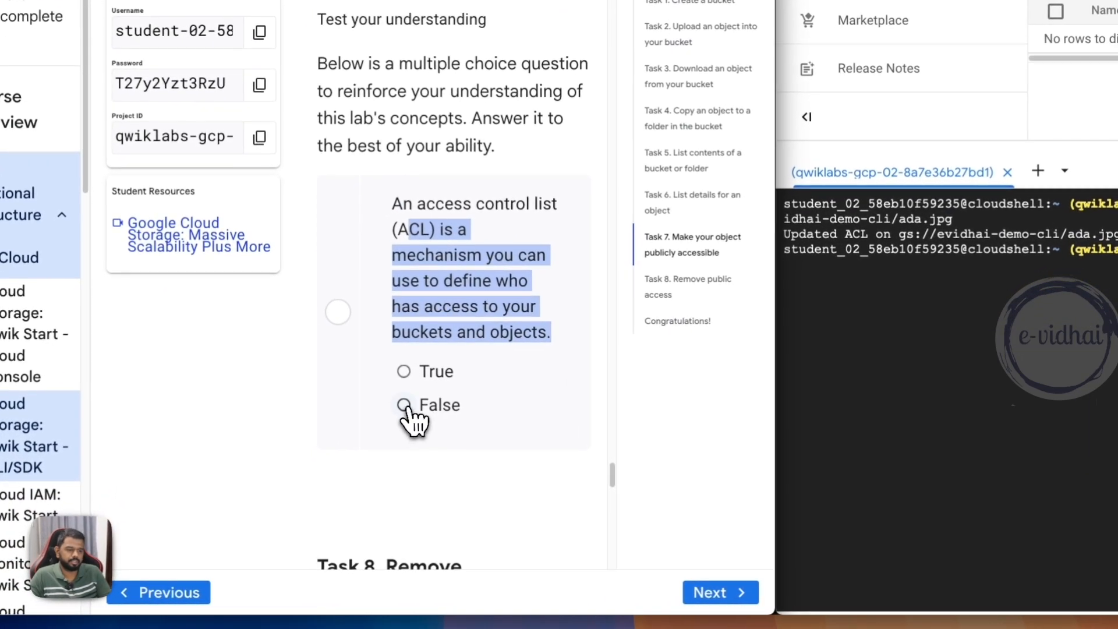
{"action": "left_click", "coordinate": [364, 476]}
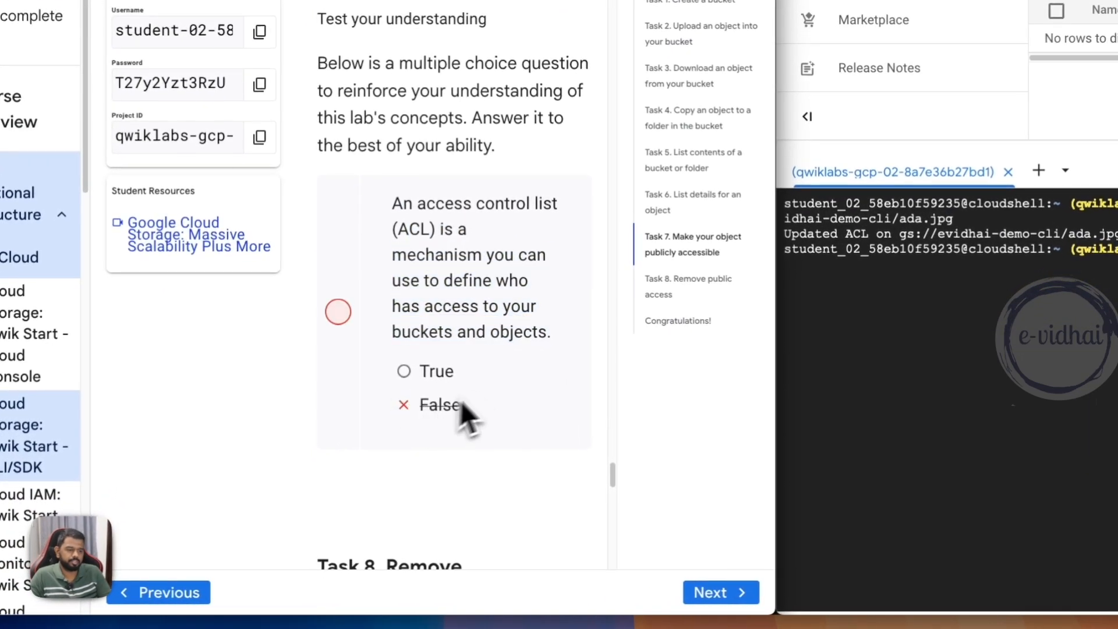
{"action": "left_click", "coordinate": [436, 373]}
- Clear the object filter in image-folder and read the bucket's public access and access control settings under its permissions
{"action": "scroll", "coordinate": [486, 355], "scroll_direction": "down", "scroll_amount": 1}
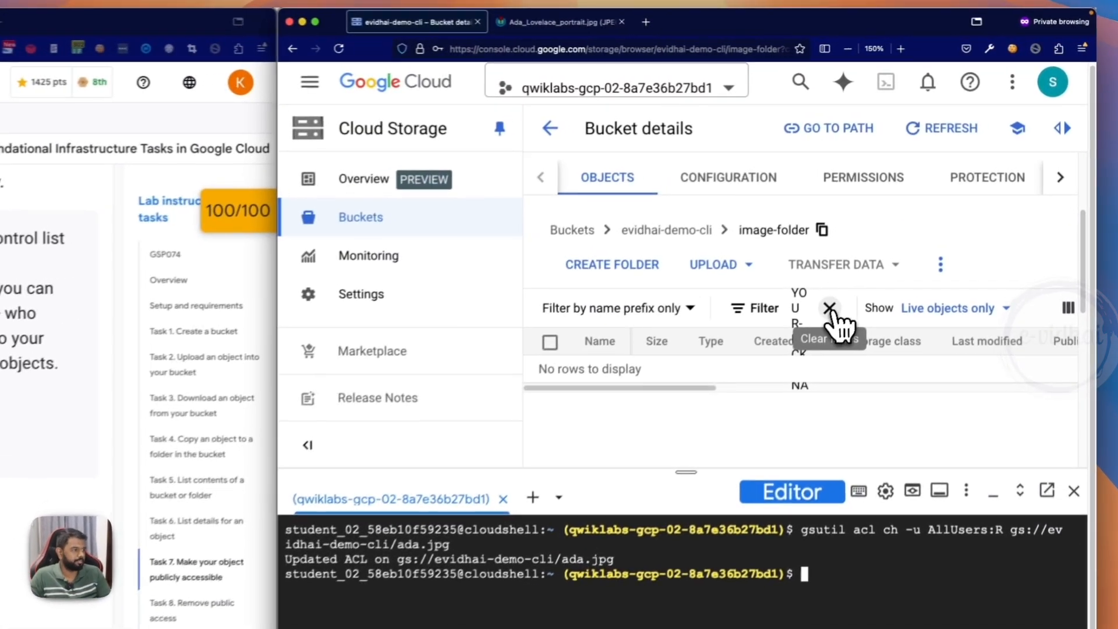
{"action": "left_click", "coordinate": [911, 212]}
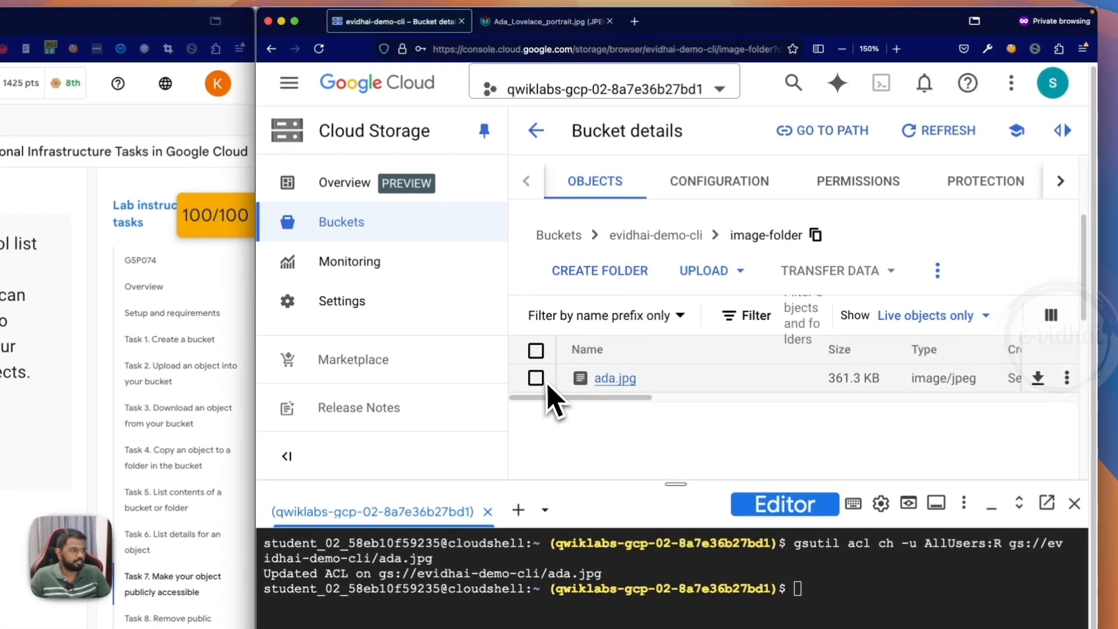
{"action": "left_click", "coordinate": [883, 183]}
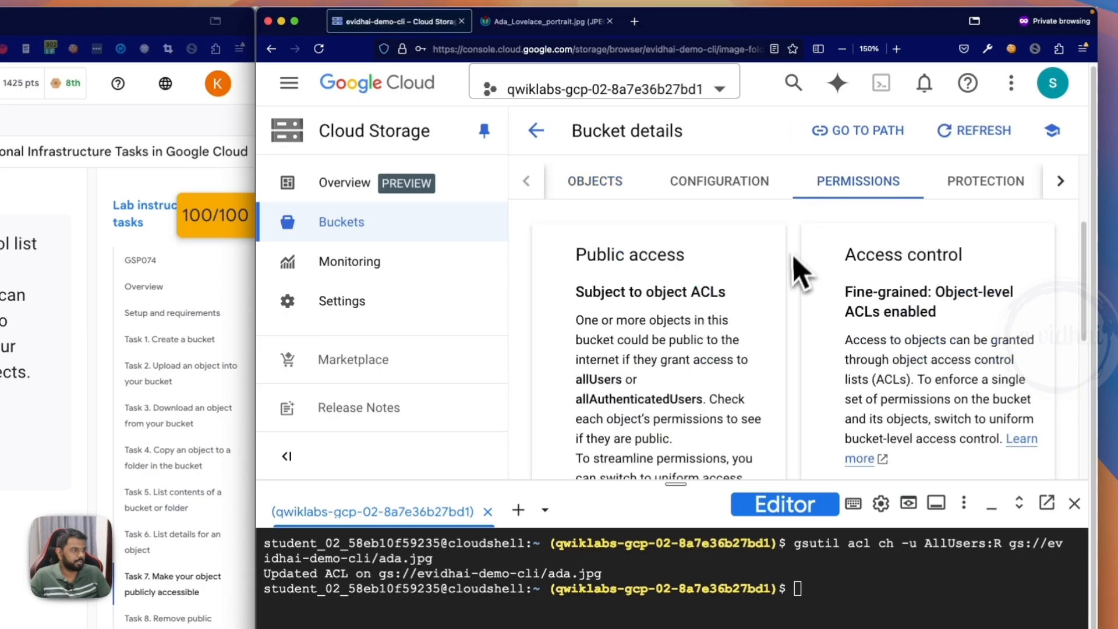
{"action": "scroll", "coordinate": [815, 292], "scroll_direction": "down", "scroll_amount": 3}
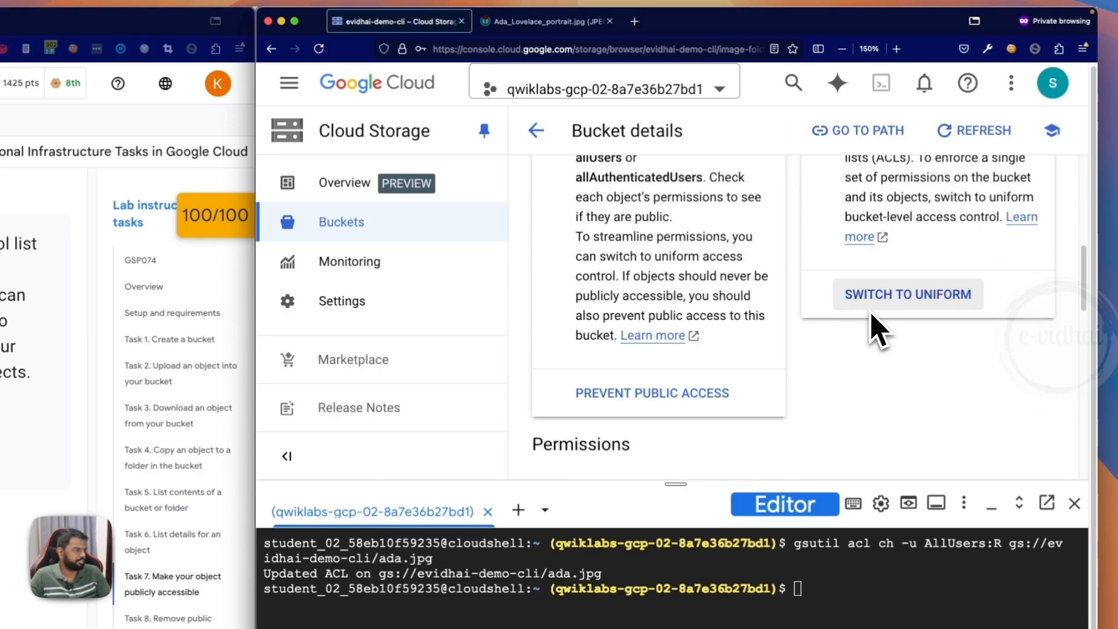
{"action": "scroll", "coordinate": [873, 329], "scroll_direction": "up", "scroll_amount": 3}
{"action": "left_click", "coordinate": [868, 269]}
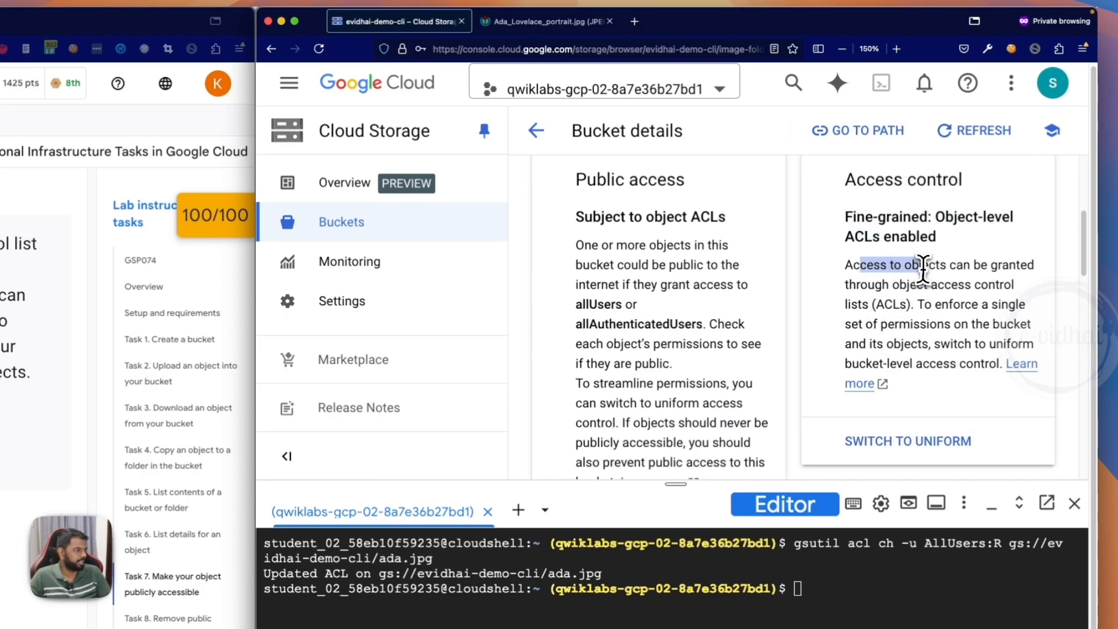
{"action": "left_click_drag", "start_coordinate": [960, 268], "coordinate": [964, 349]}
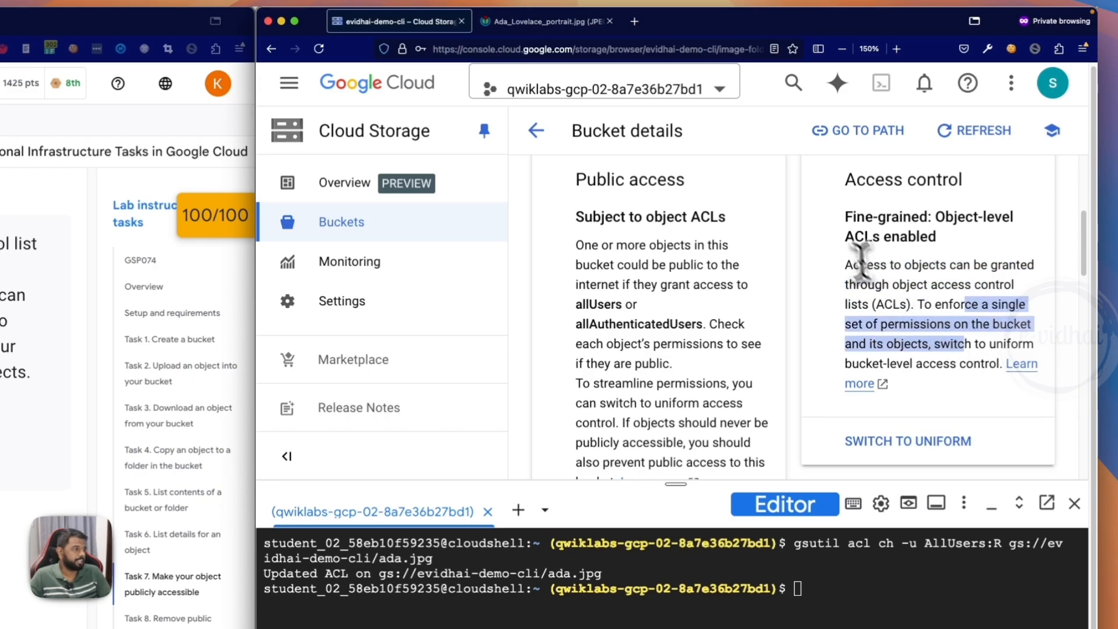
{"action": "scroll", "coordinate": [73, 305], "scroll_direction": "down", "scroll_amount": 4}
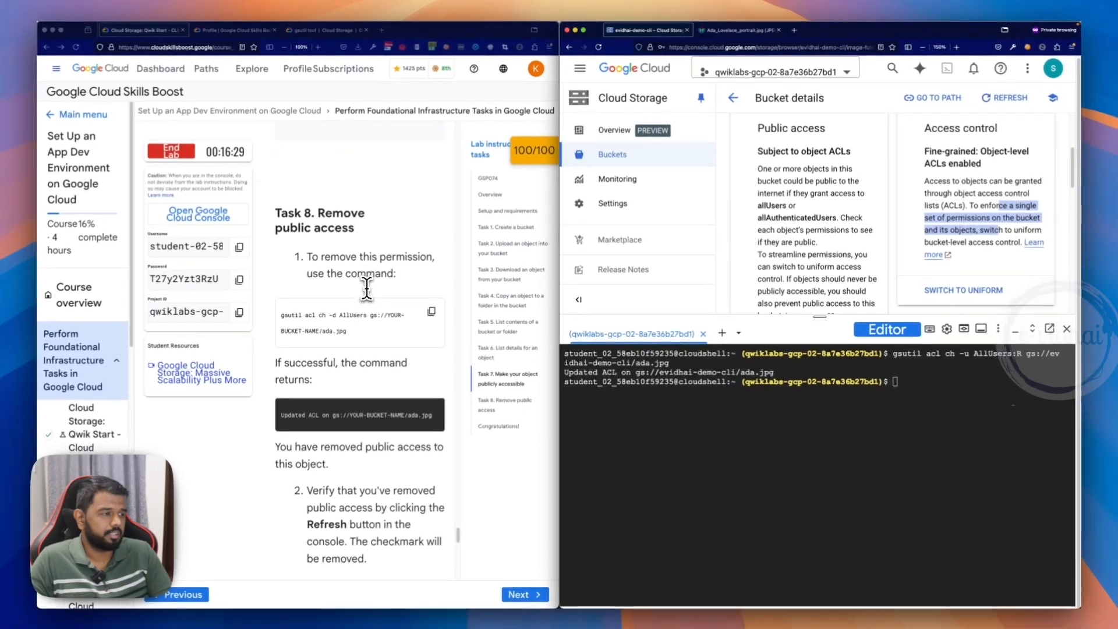
{"action": "scroll", "coordinate": [367, 288], "scroll_direction": "up", "scroll_amount": 1}
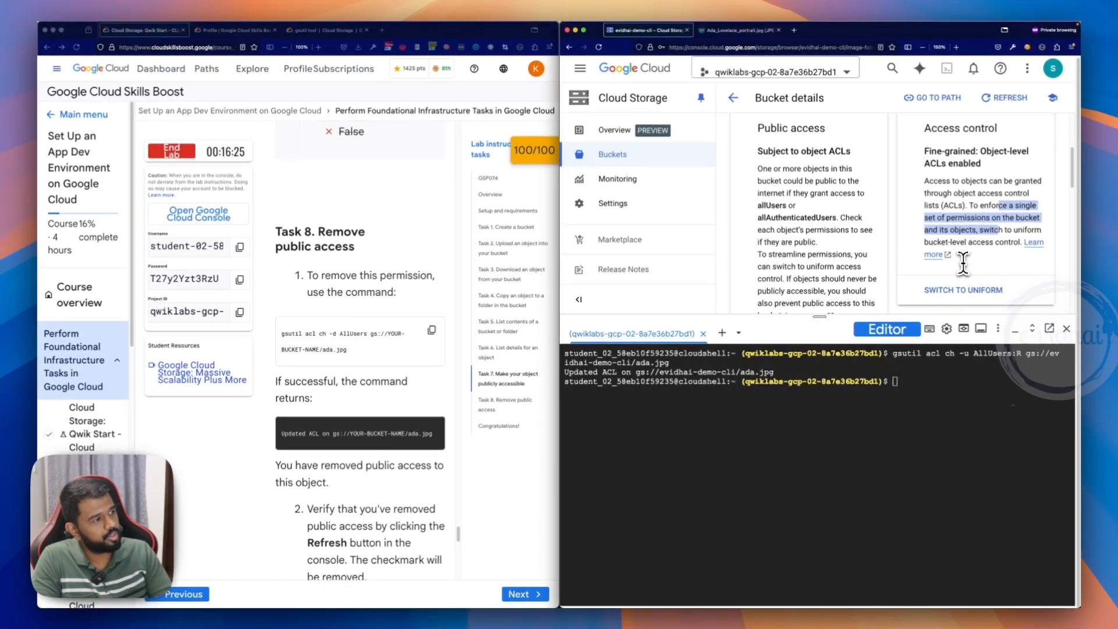
{"action": "scroll", "coordinate": [964, 264], "scroll_direction": "up", "scroll_amount": 1}
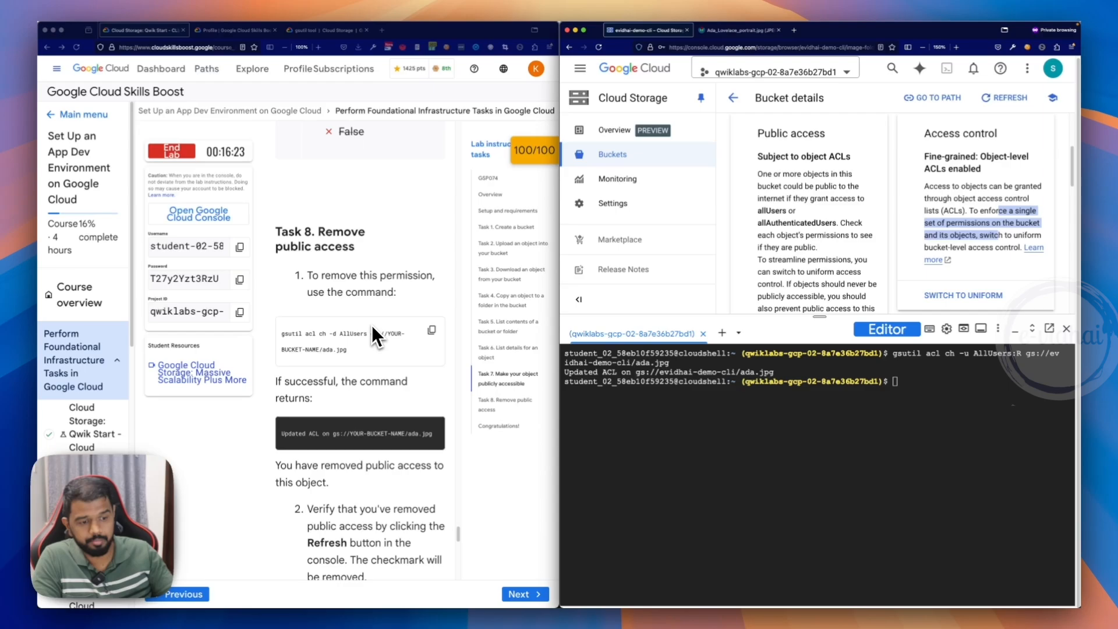
- Read the lab's Task 8 instructions on removing public access and copy the gsutil acl ch -d AllUsers command
{"action": "scroll", "coordinate": [372, 325], "scroll_direction": "down", "scroll_amount": 7}
{"action": "scroll", "coordinate": [340, 382], "scroll_direction": "up", "scroll_amount": 5}
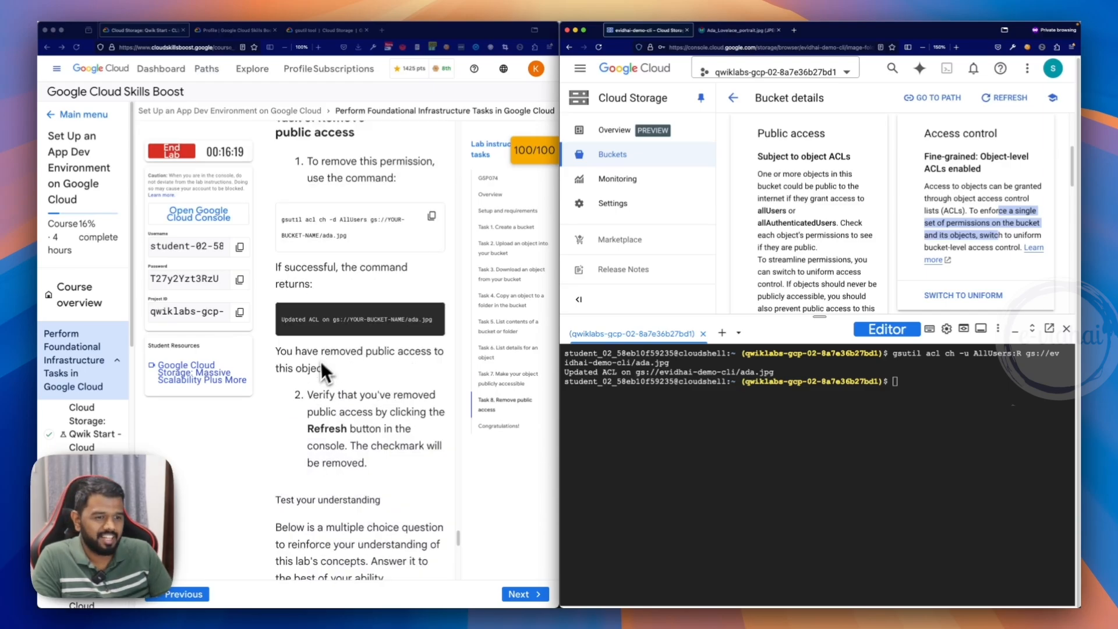
{"action": "scroll", "coordinate": [322, 373], "scroll_direction": "down", "scroll_amount": 1}
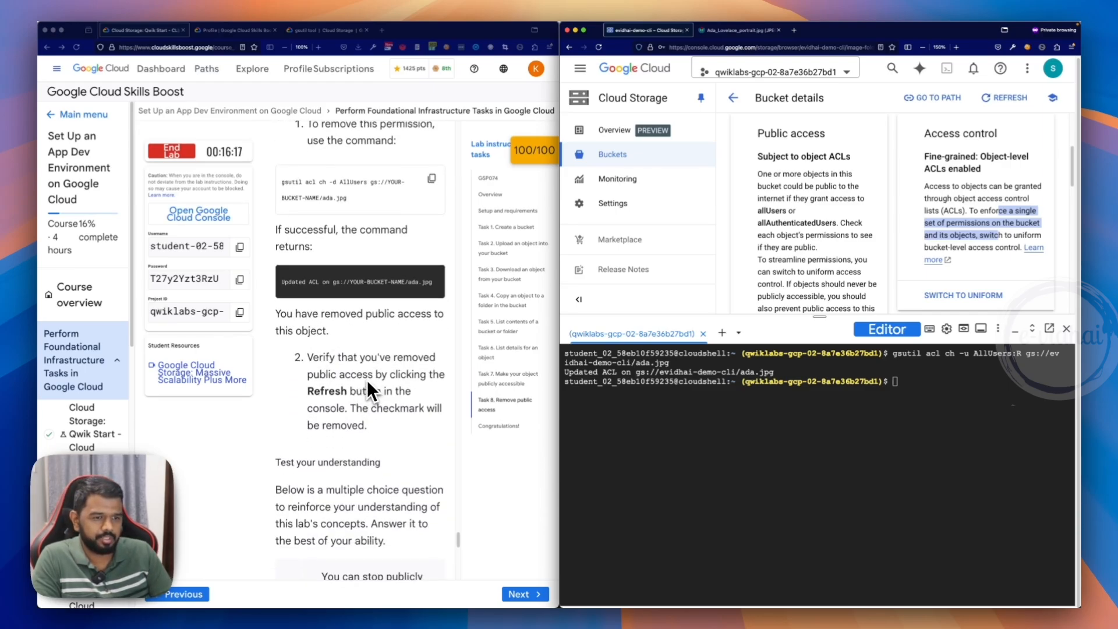
{"action": "scroll", "coordinate": [369, 384], "scroll_direction": "up", "scroll_amount": 4}
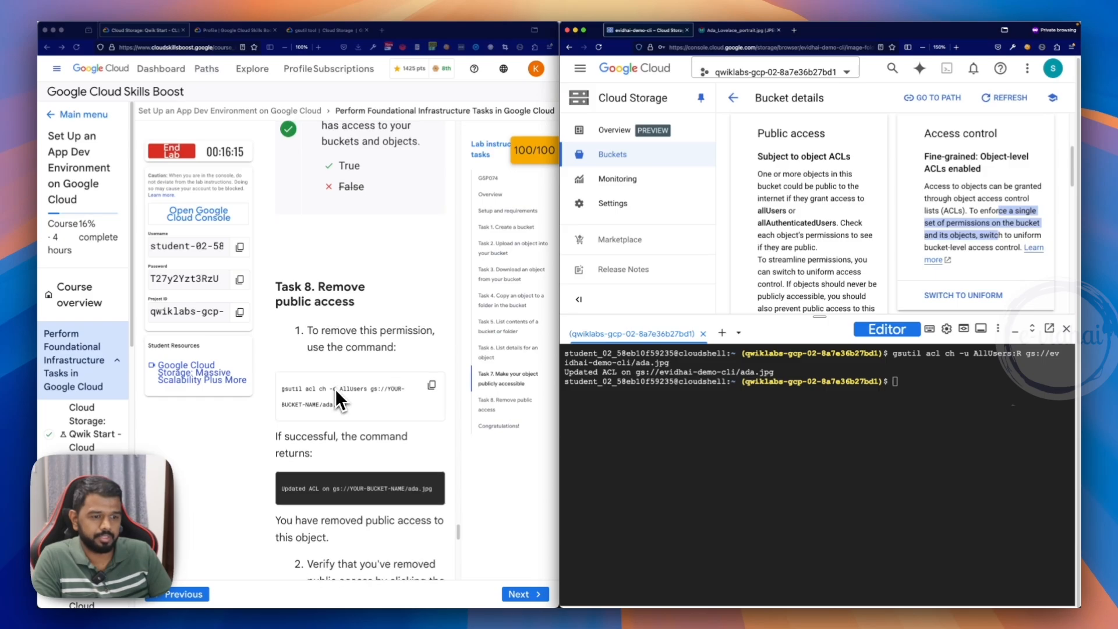
{"action": "scroll", "coordinate": [334, 390], "scroll_direction": "down", "scroll_amount": 7}
{"action": "scroll", "coordinate": [362, 330], "scroll_direction": "up", "scroll_amount": 7}
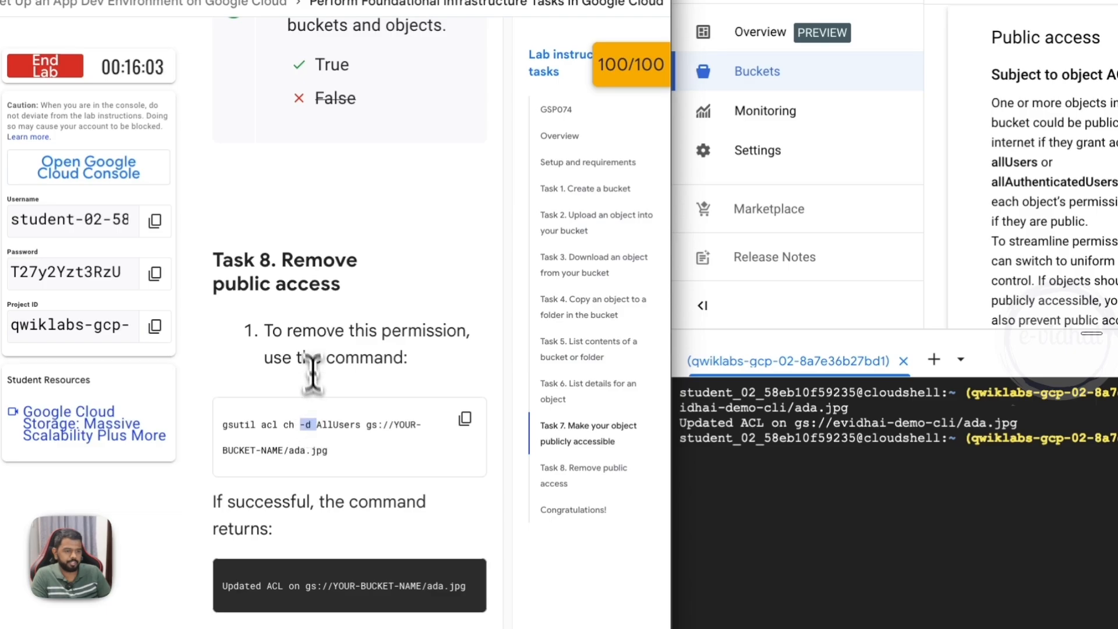
{"action": "scroll", "coordinate": [306, 327], "scroll_direction": "up", "scroll_amount": 10}
{"action": "scroll", "coordinate": [302, 373], "scroll_direction": "down", "scroll_amount": 12}
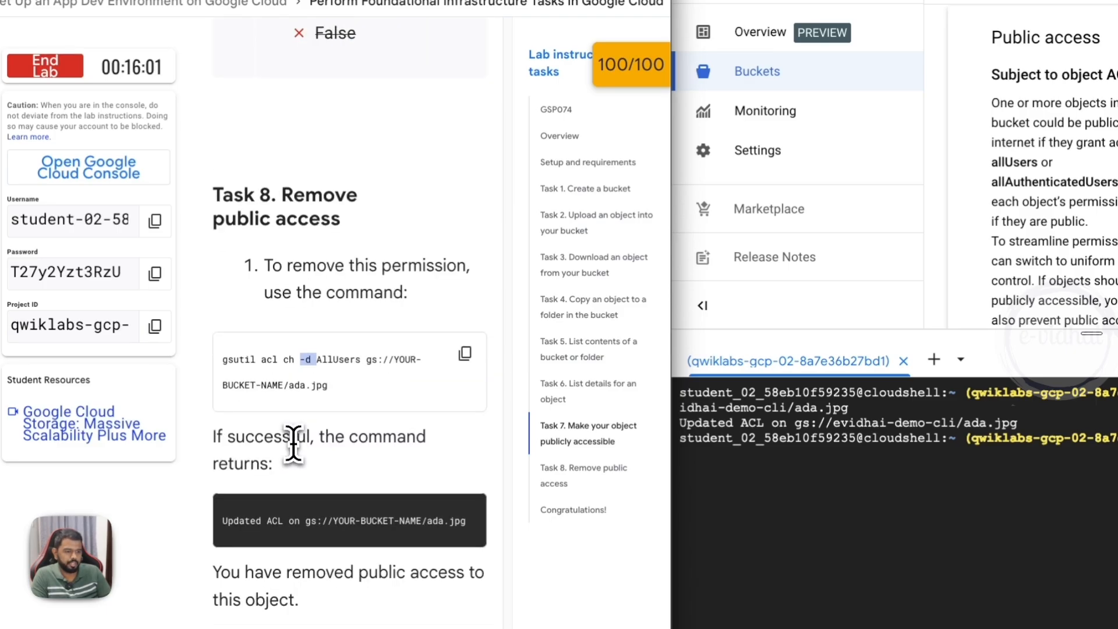
{"action": "scroll", "coordinate": [293, 444], "scroll_direction": "down", "scroll_amount": 3}
{"action": "left_click", "coordinate": [464, 237]}
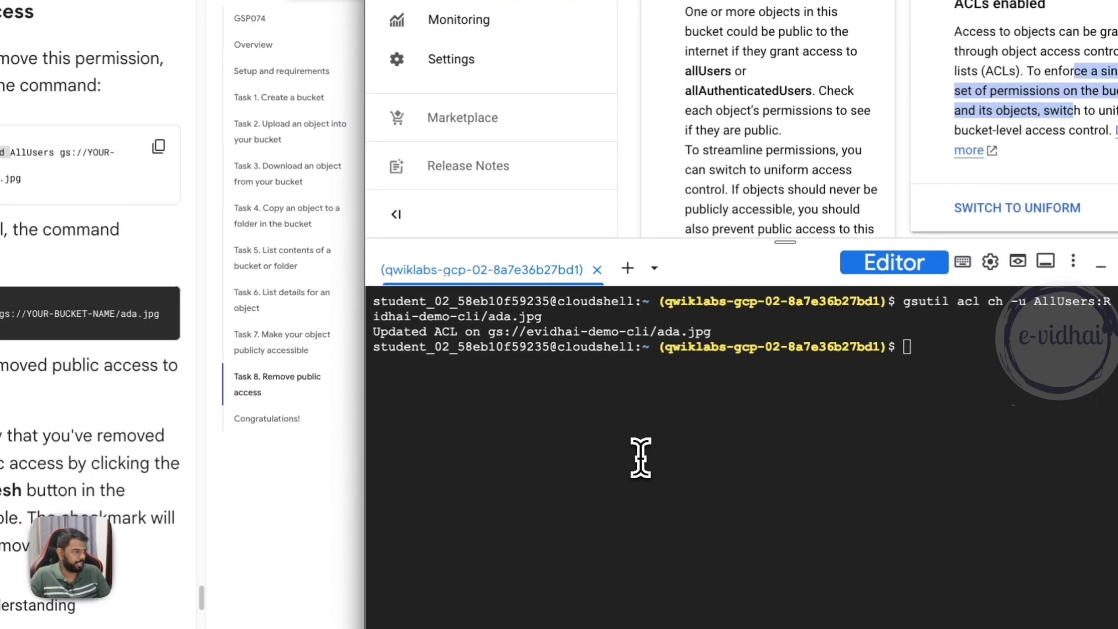
- Remove public access from ada.jpg in Cloud Shell with gsutil acl ch -d AllUsers gs://evidhai-demo-cli/ada.jpg
{"action": "left_click", "coordinate": [640, 457]}
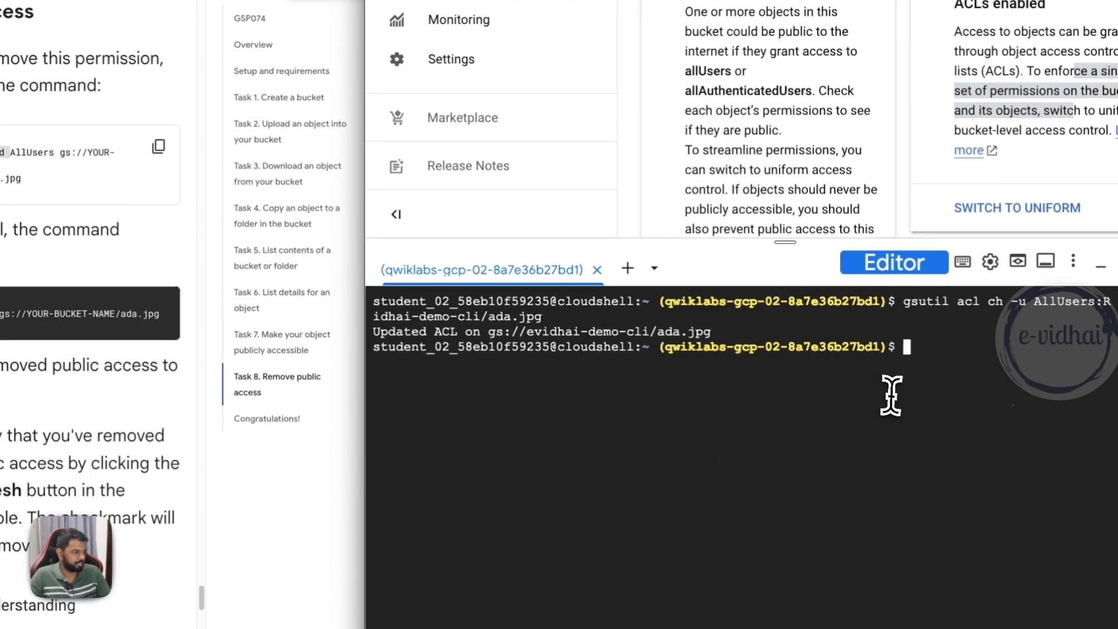
{"action": "key", "text": "ctrl+v"}
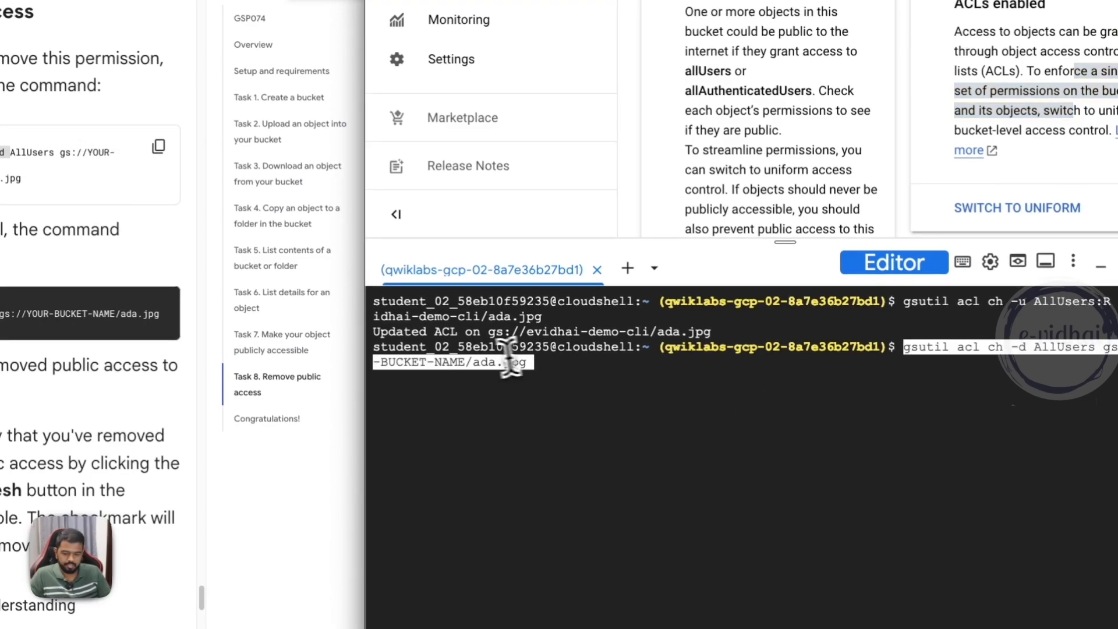
{"action": "key", "text": "Return"}
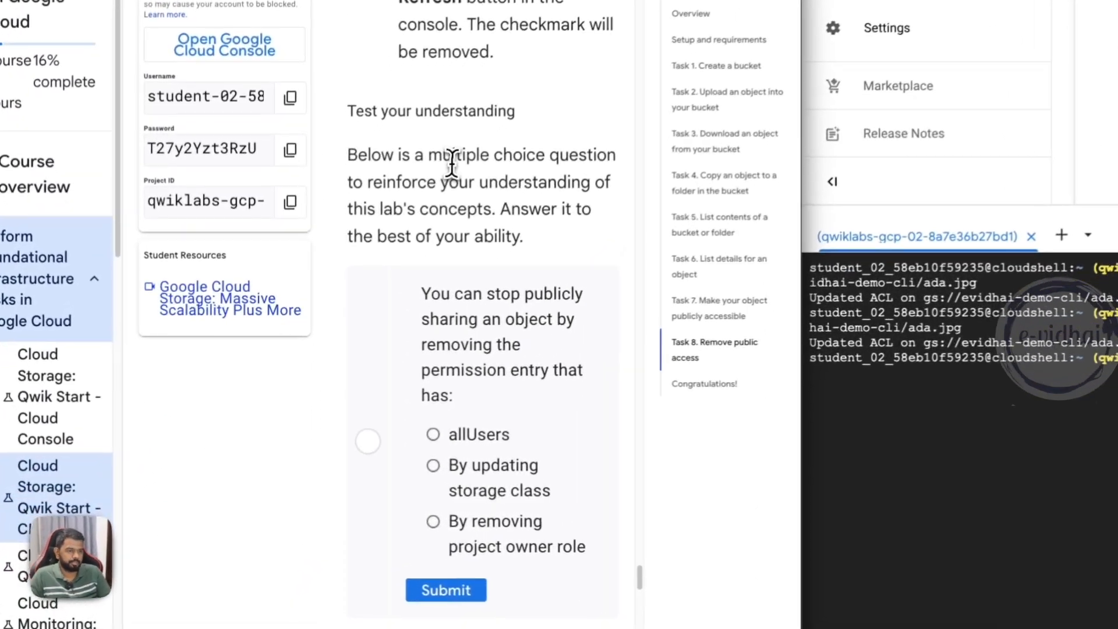
- Answer the lab's question on which permission entry to remove to stop publicly sharing an object with allUsers
{"action": "left_click_drag", "start_coordinate": [498, 309], "coordinate": [571, 381]}
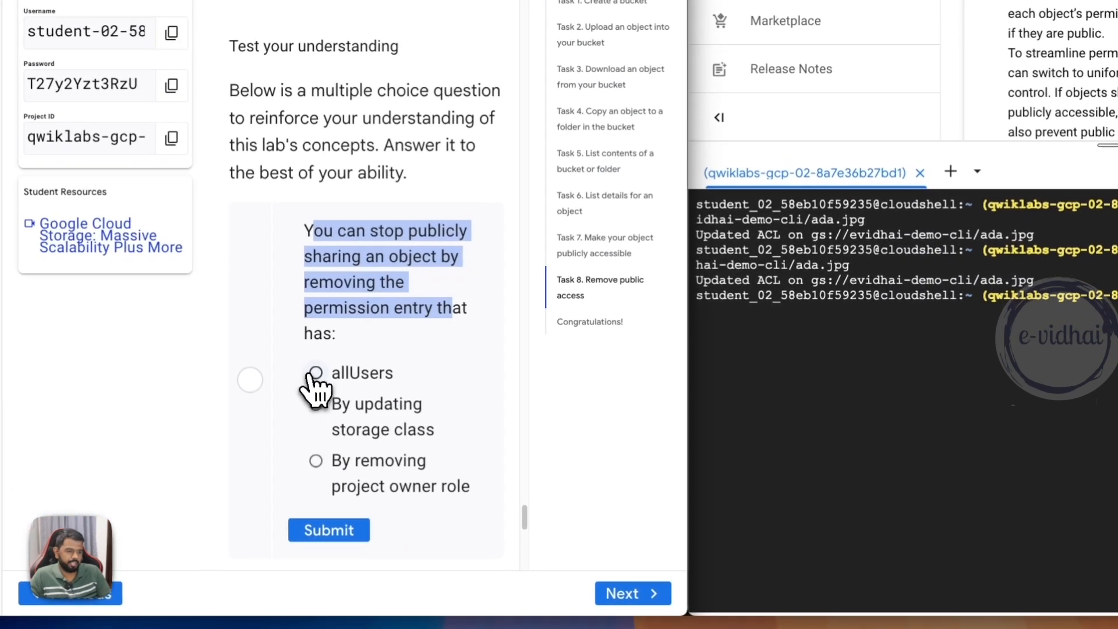
{"action": "left_click", "coordinate": [436, 433]}
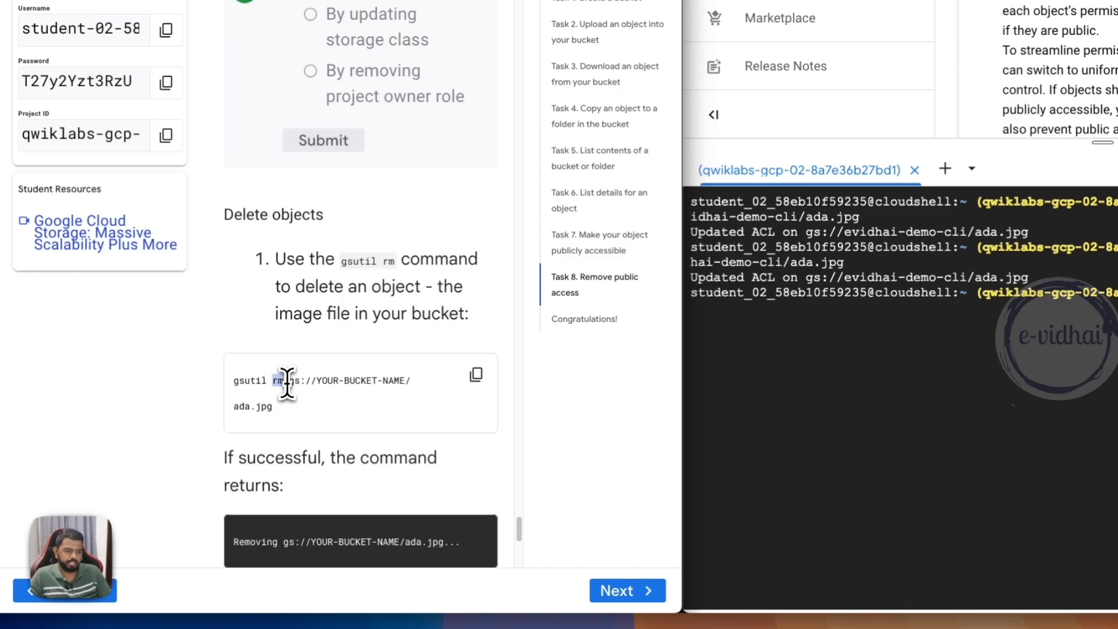
- Copy the lab's delete command and run it in Cloud Shell as gsutil rm gs://evidhai-demo-cli/ada.jpg
{"action": "left_click", "coordinate": [476, 375]}
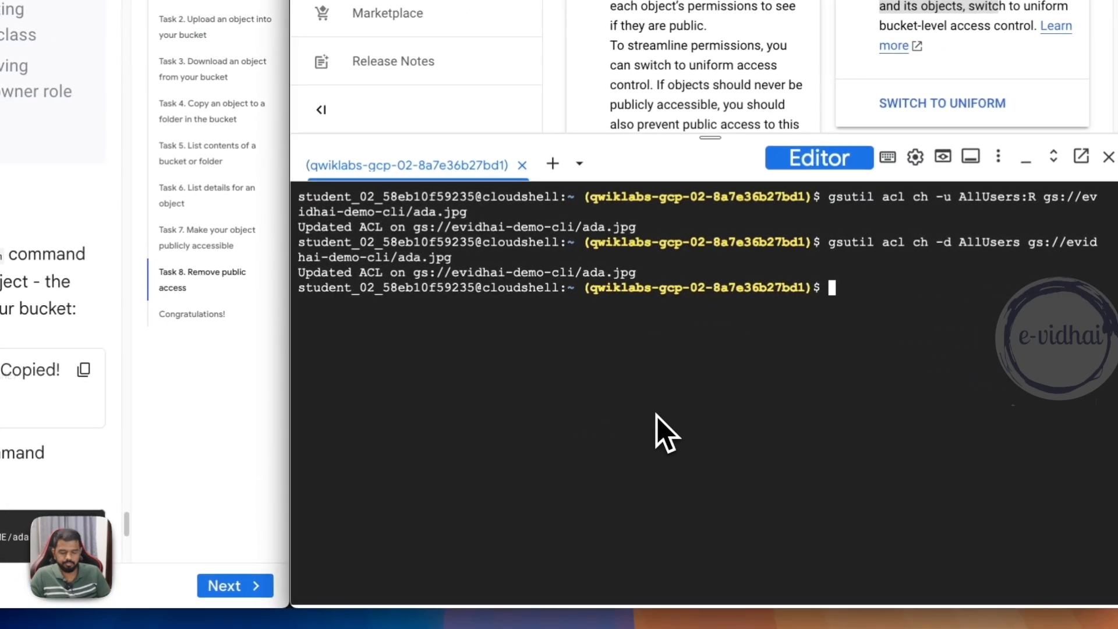
{"action": "key", "text": "ctrl+v"}
{"action": "left_click", "coordinate": [1062, 289], "text": "alt"}
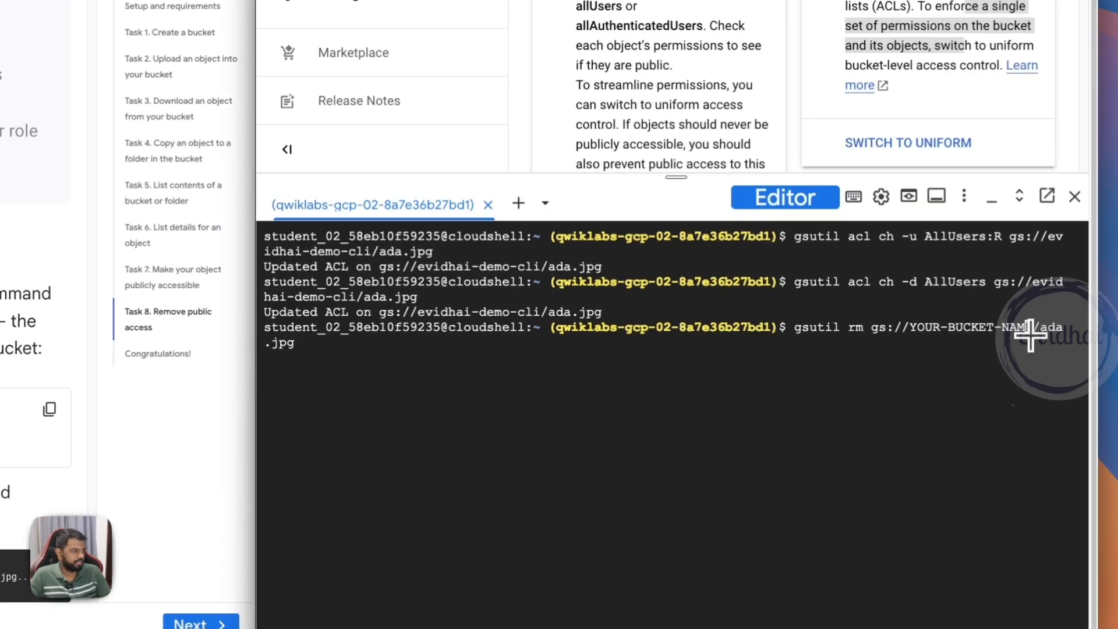
{"action": "key", "text": "BackSpace"}
{"action": "key", "text": "BackSpace"}
{"action": "key", "text": "BackSpace"}
{"action": "key", "text": "BackSpace"}
{"action": "key", "text": "BackSpace"}
{"action": "key", "text": "BackSpace"}
{"action": "key", "text": "BackSpace"}
{"action": "key", "text": "BackSpace"}
{"action": "key", "text": "BackSpace"}
{"action": "key", "text": "BackSpace"}
{"action": "key", "text": "BackSpace"}
{"action": "key", "text": "BackSpace"}
{"action": "key", "text": "BackSpace"}
{"action": "key", "text": "BackSpace"}
{"action": "key", "text": "BackSpace"}
{"action": "key", "text": "BackSpace"}
{"action": "type", "text": "evidha"}
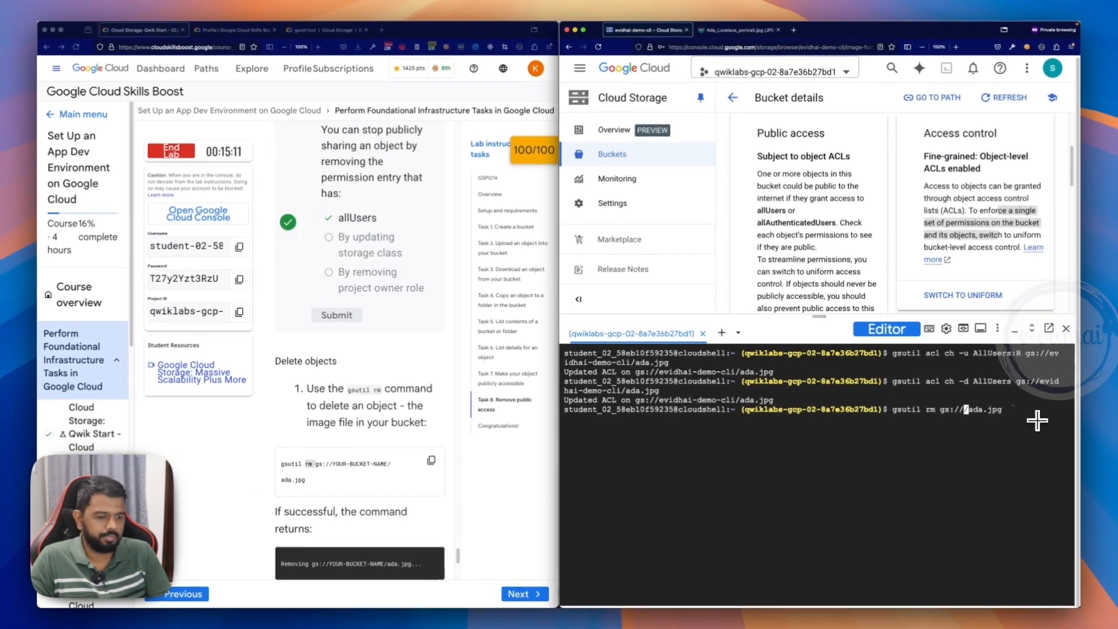
{"action": "type", "text": "i-de"}
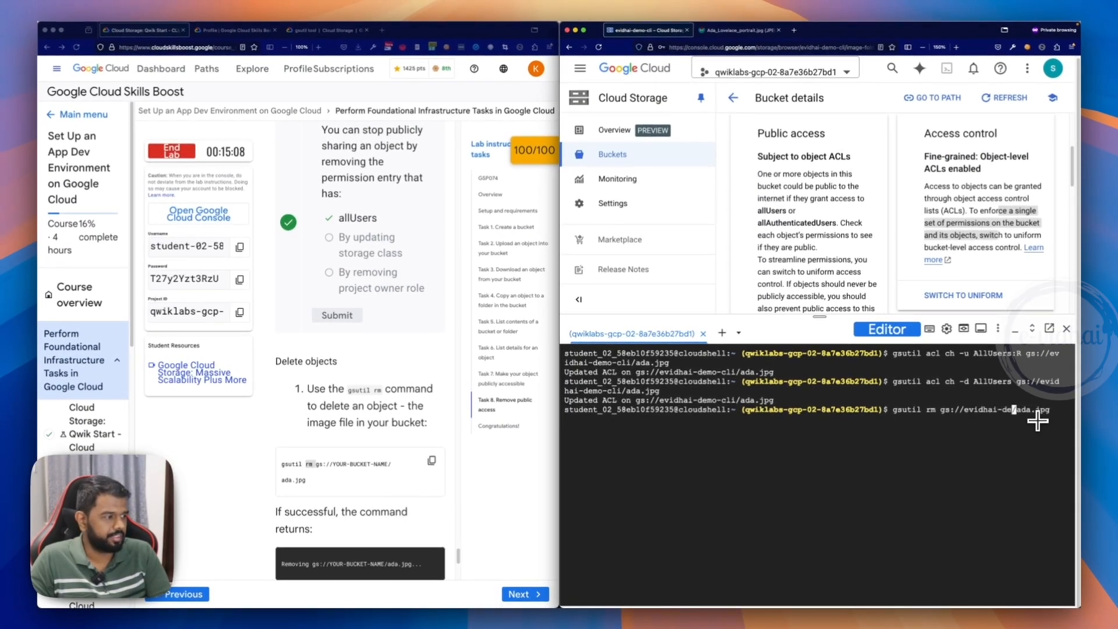
{"action": "type", "text": "mo-cli"}
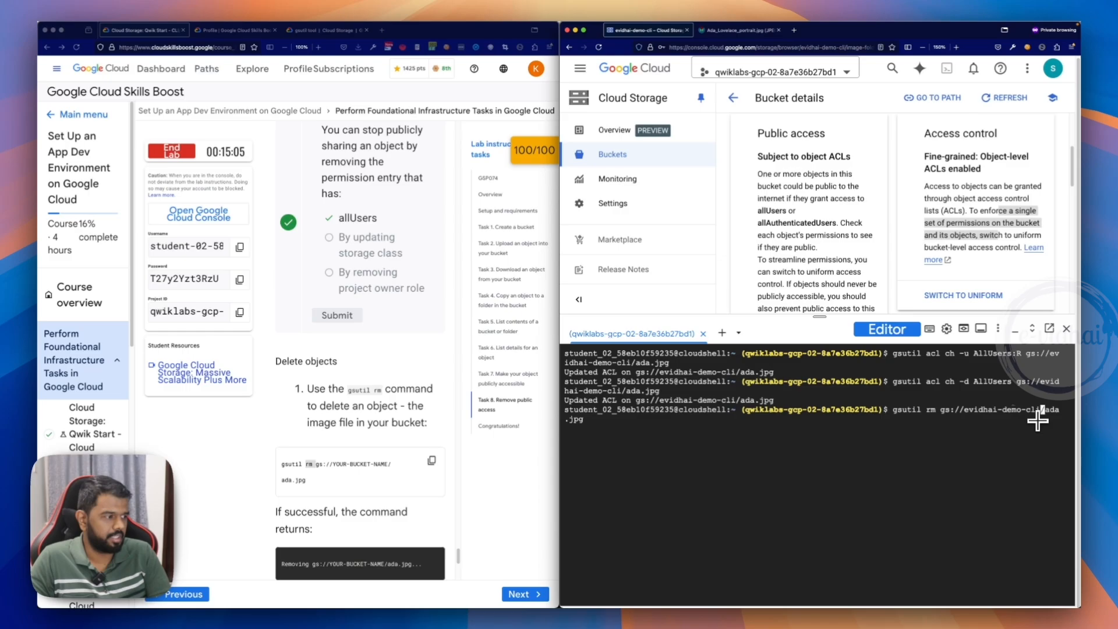
{"action": "key", "text": "Return"}
- Return to the root of the evidhai-demo-cli bucket and refresh its object list
{"action": "left_click", "coordinate": [733, 97]}
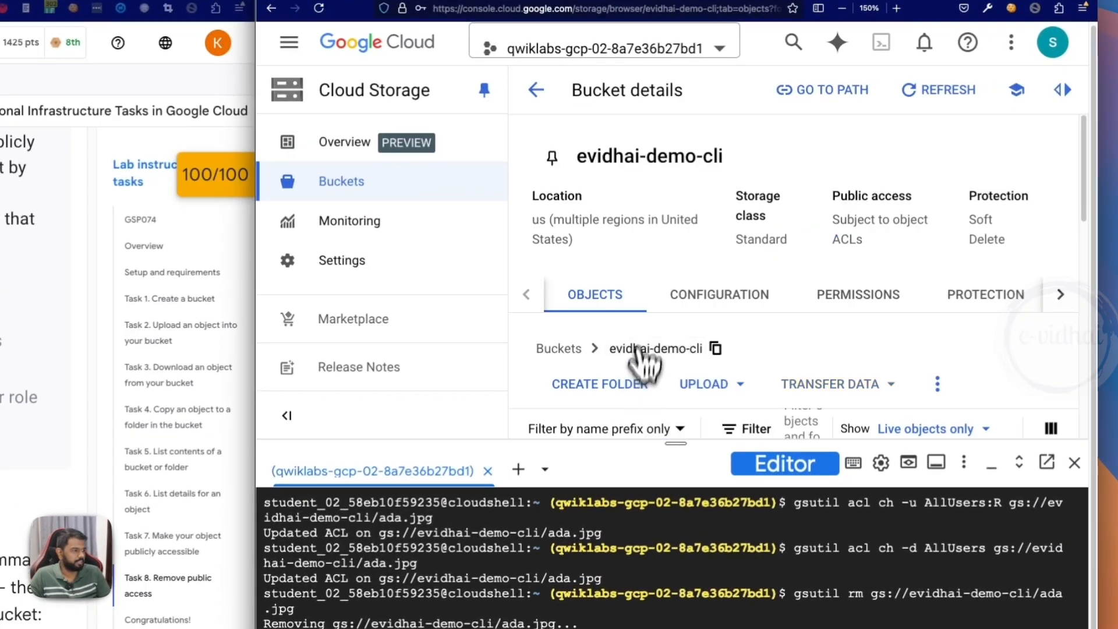
{"action": "scroll", "coordinate": [658, 338], "scroll_direction": "down", "scroll_amount": 5}
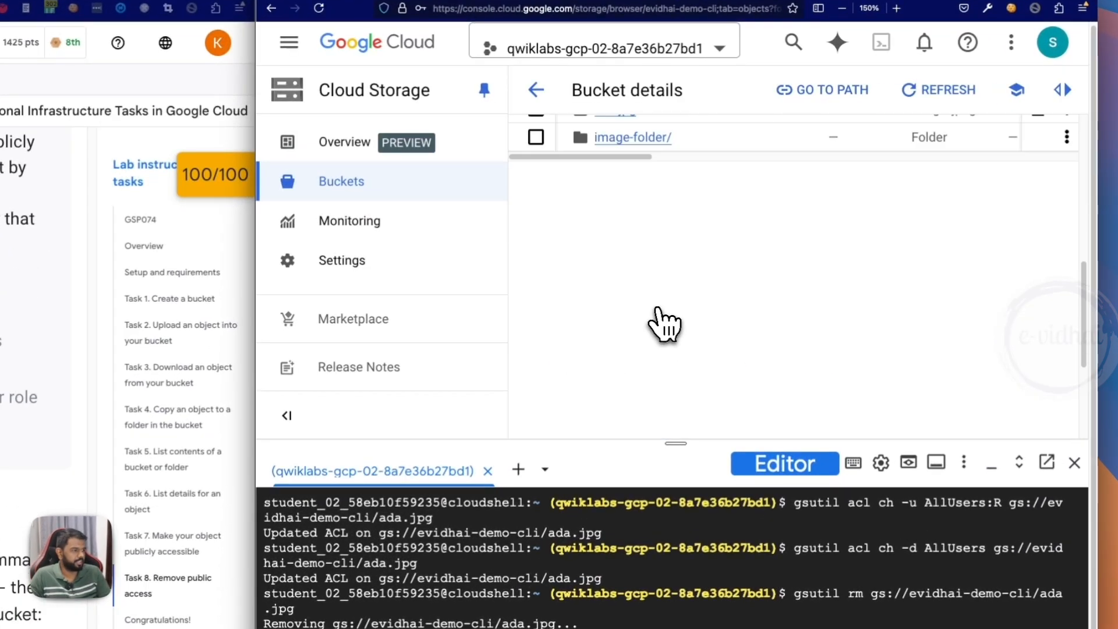
{"action": "scroll", "coordinate": [669, 332], "scroll_direction": "up", "scroll_amount": 2}
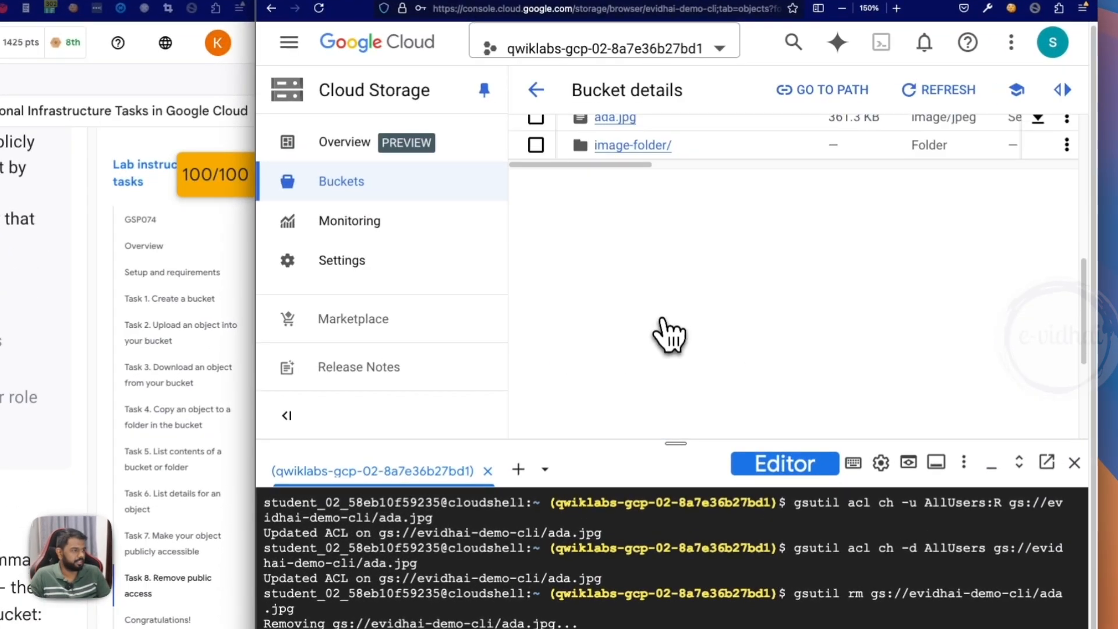
{"action": "left_click", "coordinate": [940, 90]}
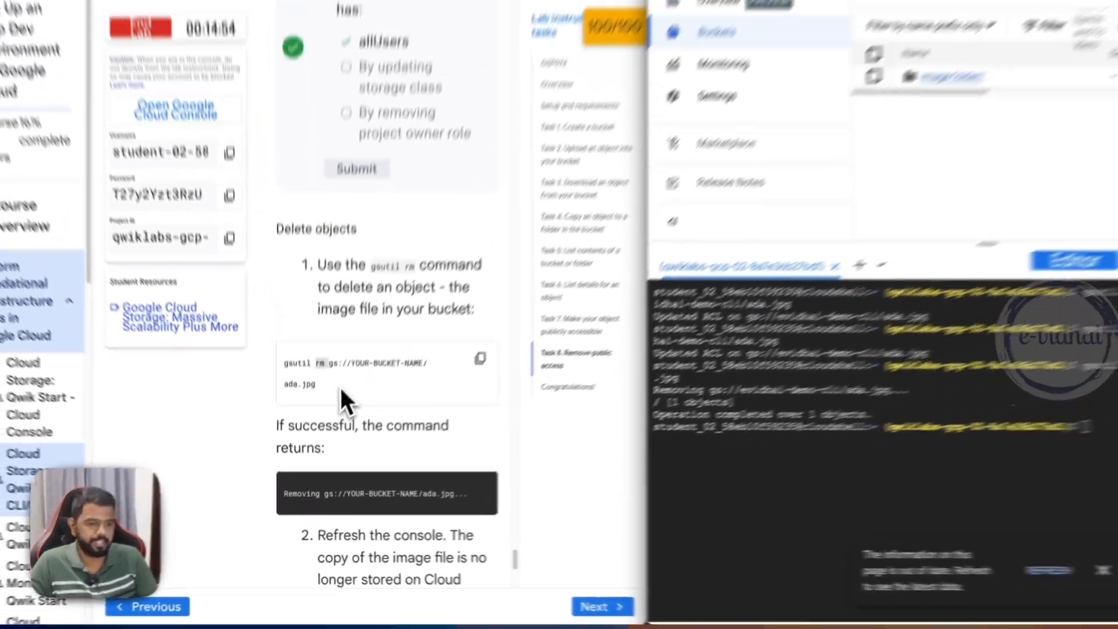
- Read the lab's closing instructions and review the gsutil tool documentation page on using gcloud storage commands instead
{"action": "scroll", "coordinate": [342, 391], "scroll_direction": "down", "scroll_amount": 10}
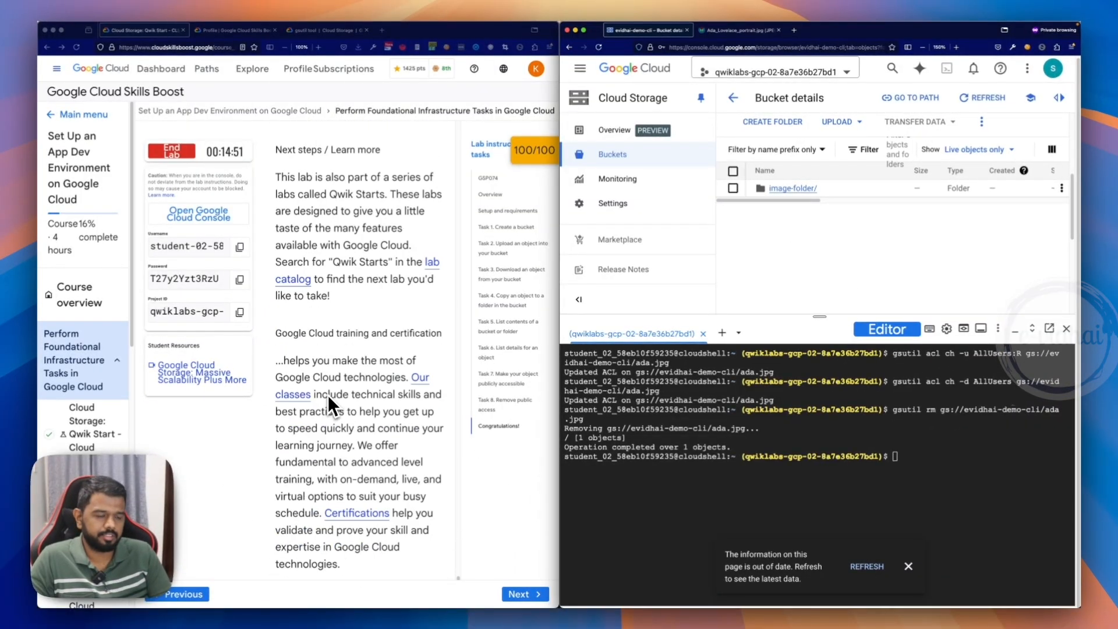
{"action": "scroll", "coordinate": [328, 396], "scroll_direction": "down", "scroll_amount": 3}
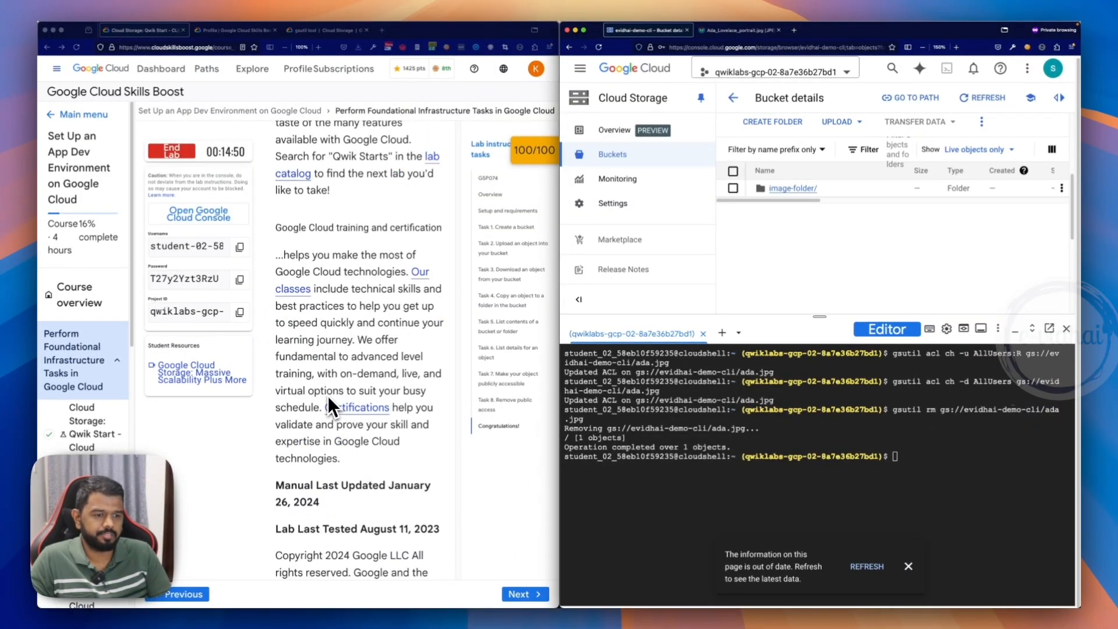
{"action": "scroll", "coordinate": [327, 396], "scroll_direction": "up", "scroll_amount": 20}
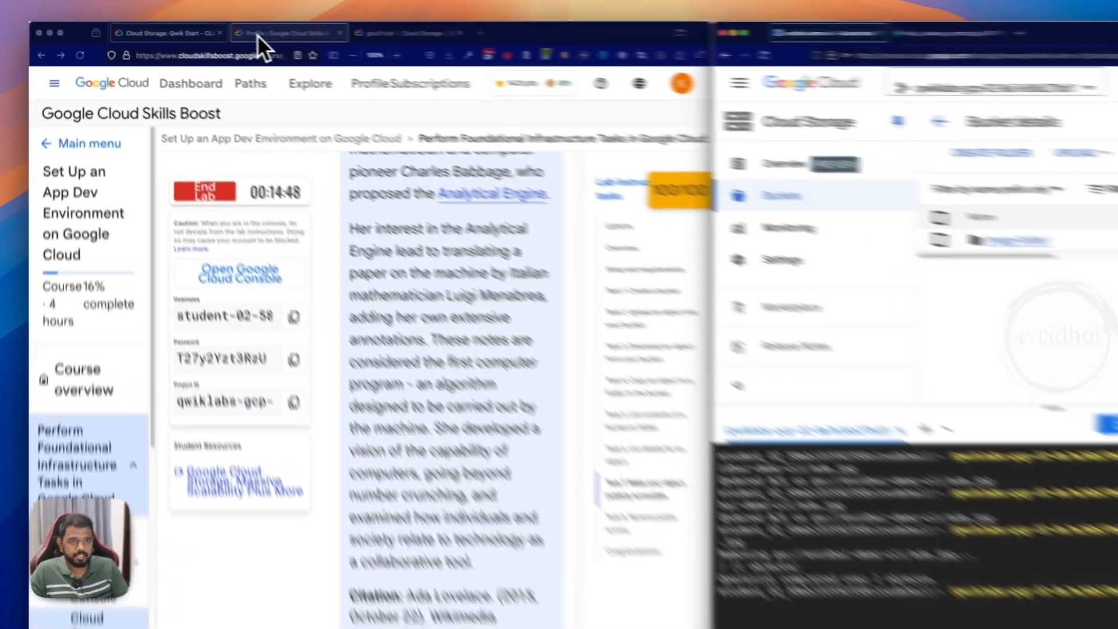
{"action": "left_click", "coordinate": [215, 30]}
{"action": "left_click", "coordinate": [304, 31]}
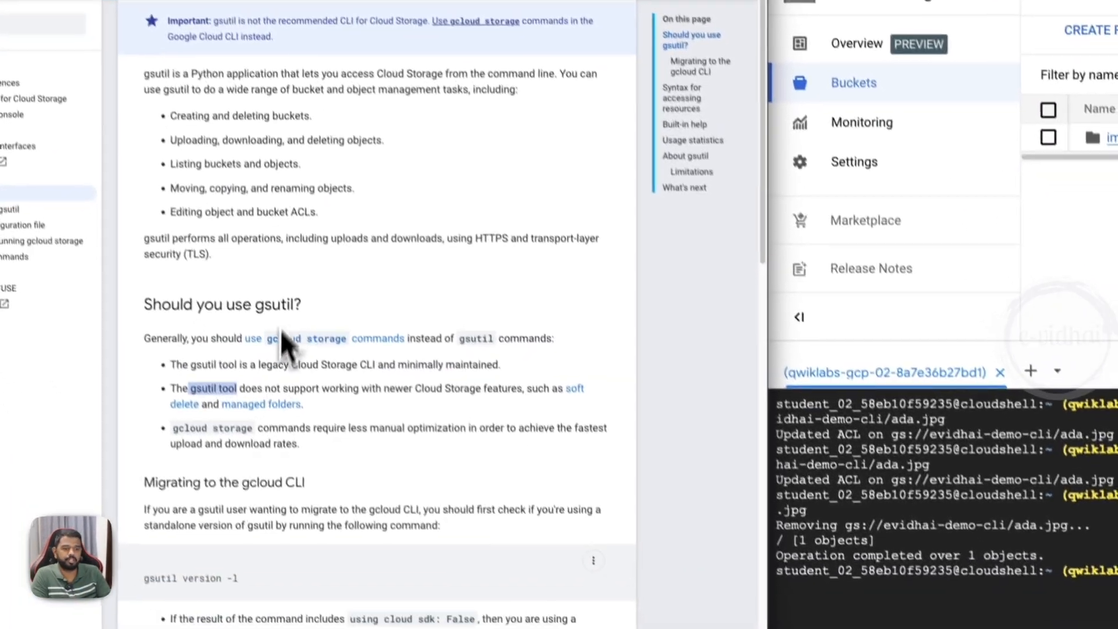
{"action": "scroll", "coordinate": [369, 408], "scroll_direction": "up", "scroll_amount": 3}
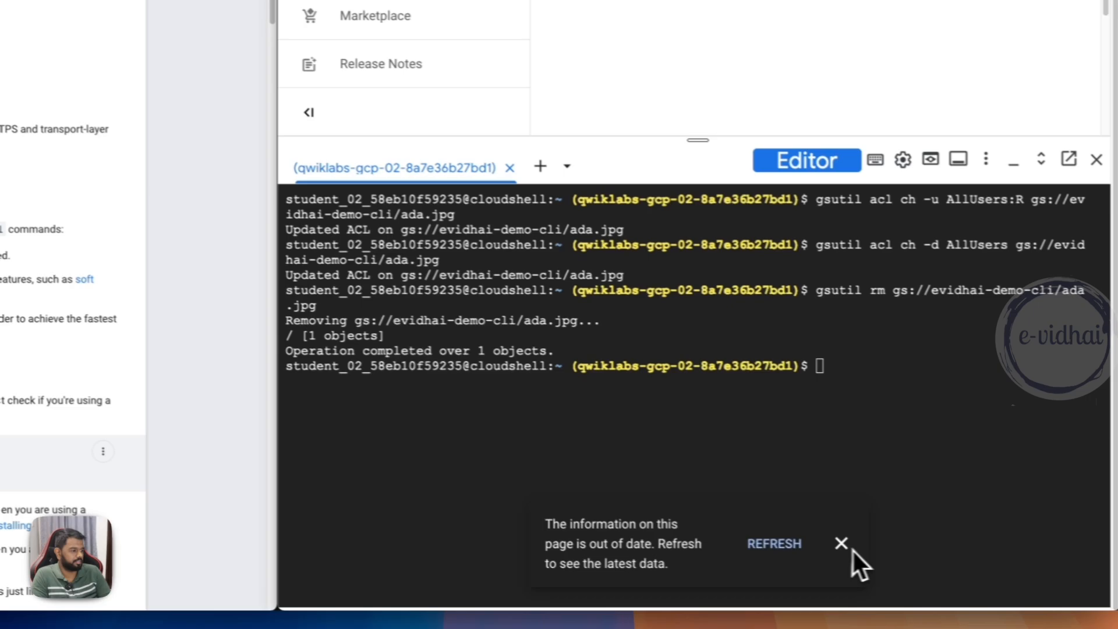
- Run gcloud storage -h and gcloud storage buckets -h in Cloud Shell to review the available groups and commands
{"action": "left_click", "coordinate": [842, 544]}
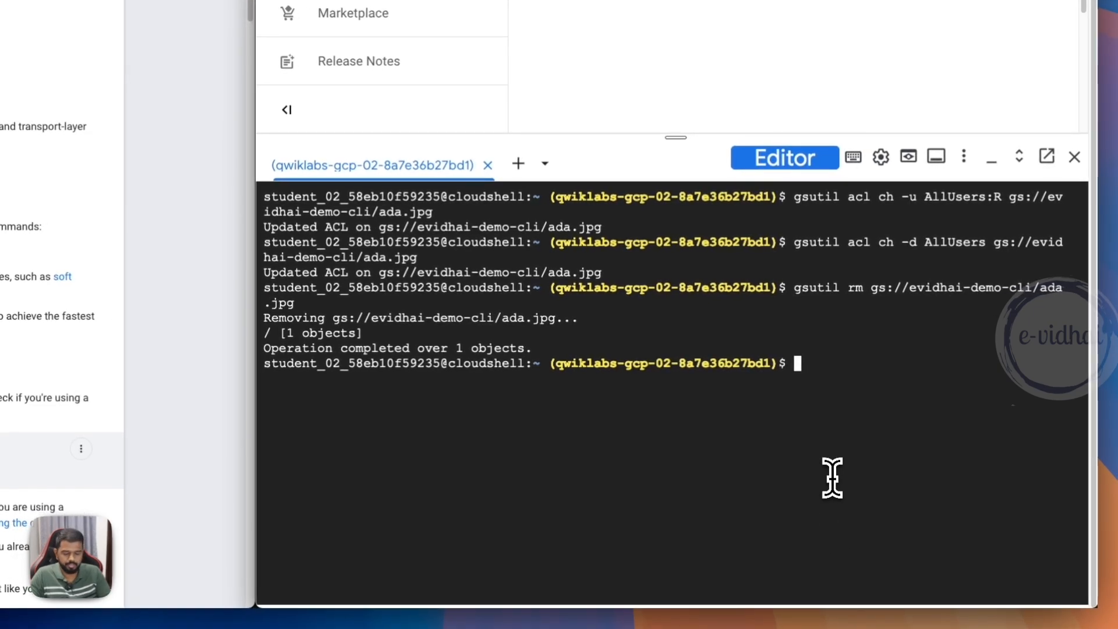
{"action": "type", "text": "ud storage -h"}
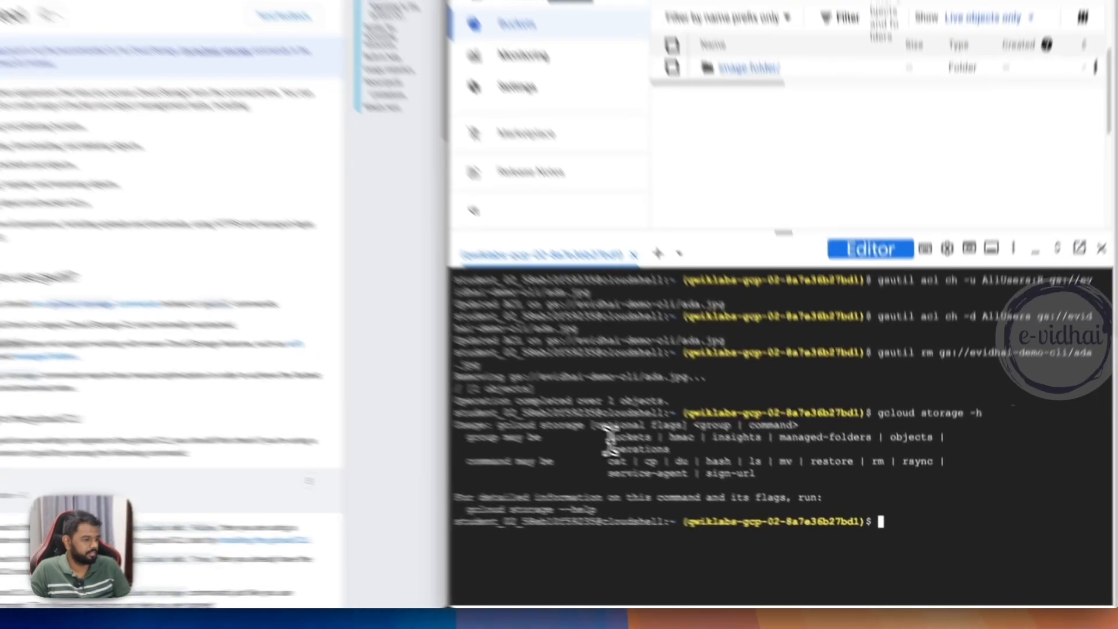
{"action": "left_click_drag", "start_coordinate": [681, 477], "coordinate": [707, 476]}
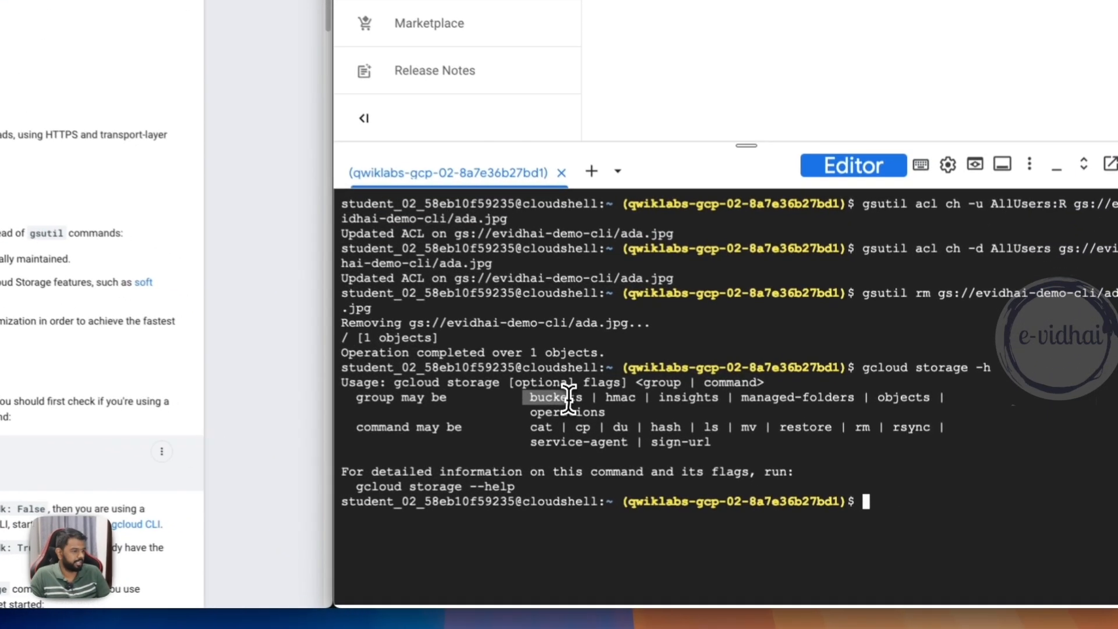
{"action": "left_click_drag", "start_coordinate": [510, 424], "coordinate": [731, 434]}
{"action": "left_click", "coordinate": [785, 441]}
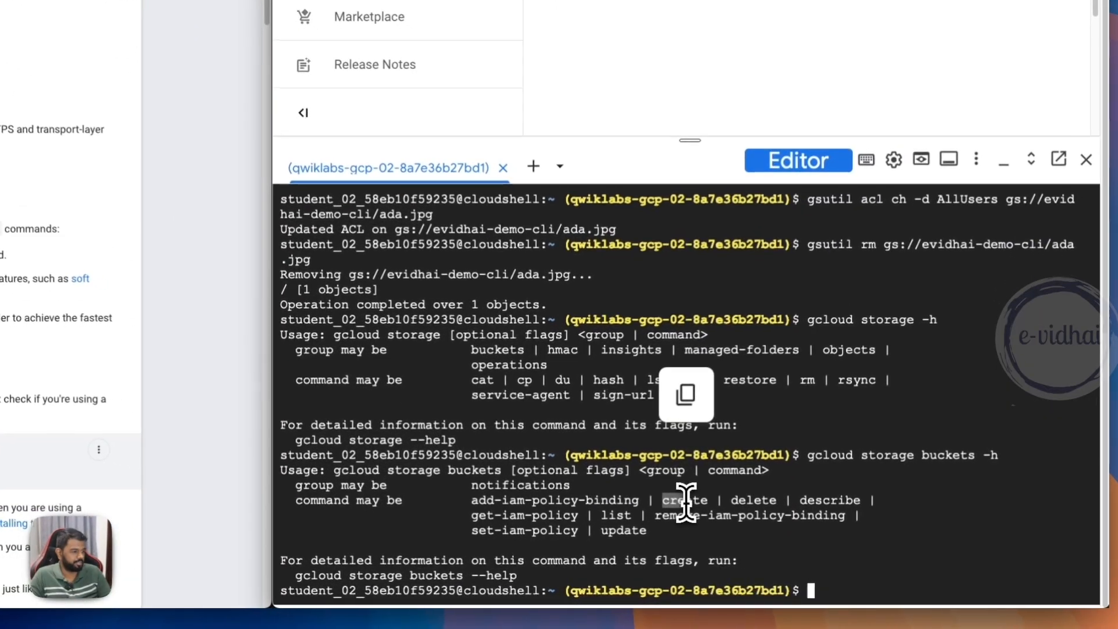
- Show the usage and optional flags of bucket creation with gcloud storage buckets create -h
{"action": "type", "text": "gcloud storage buckets "}
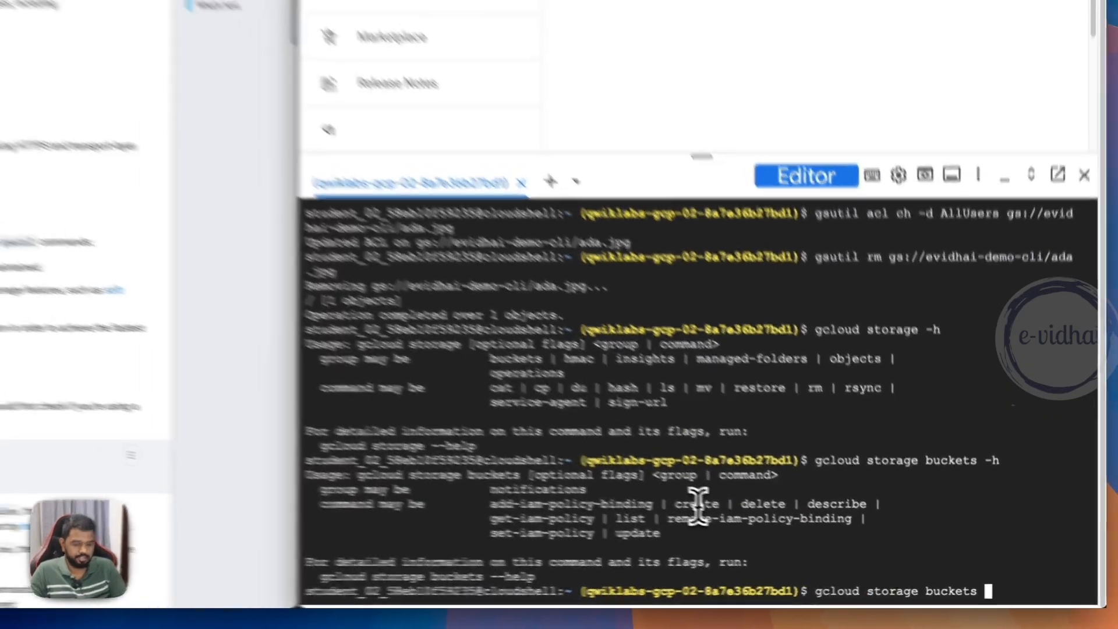
{"action": "type", "text": "create -"}
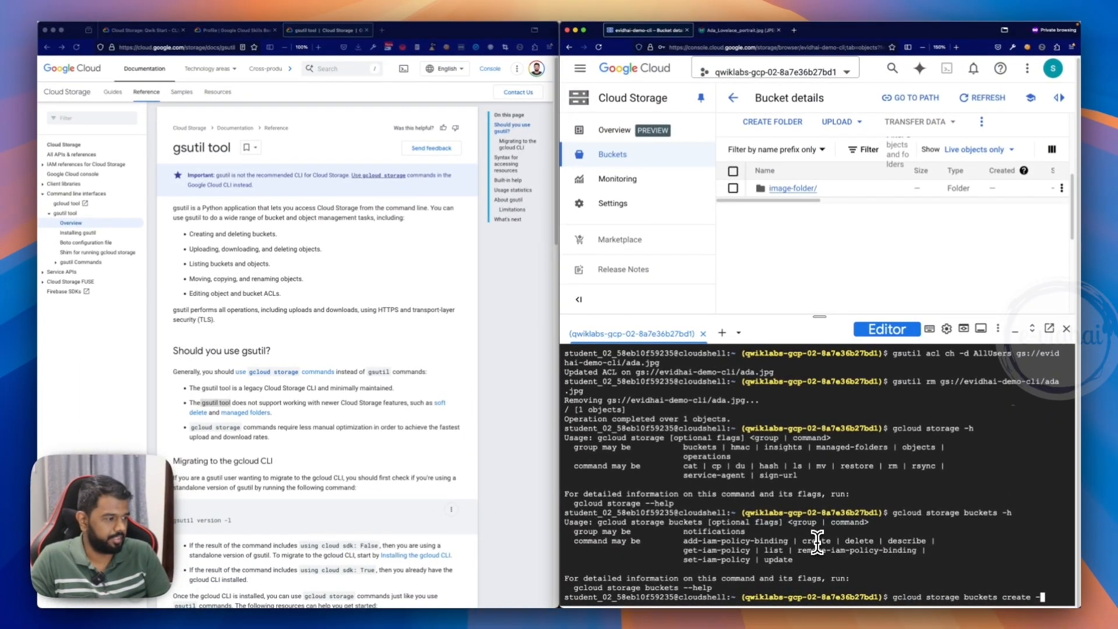
{"action": "type", "text": "h"}
{"action": "key", "text": "Return"}
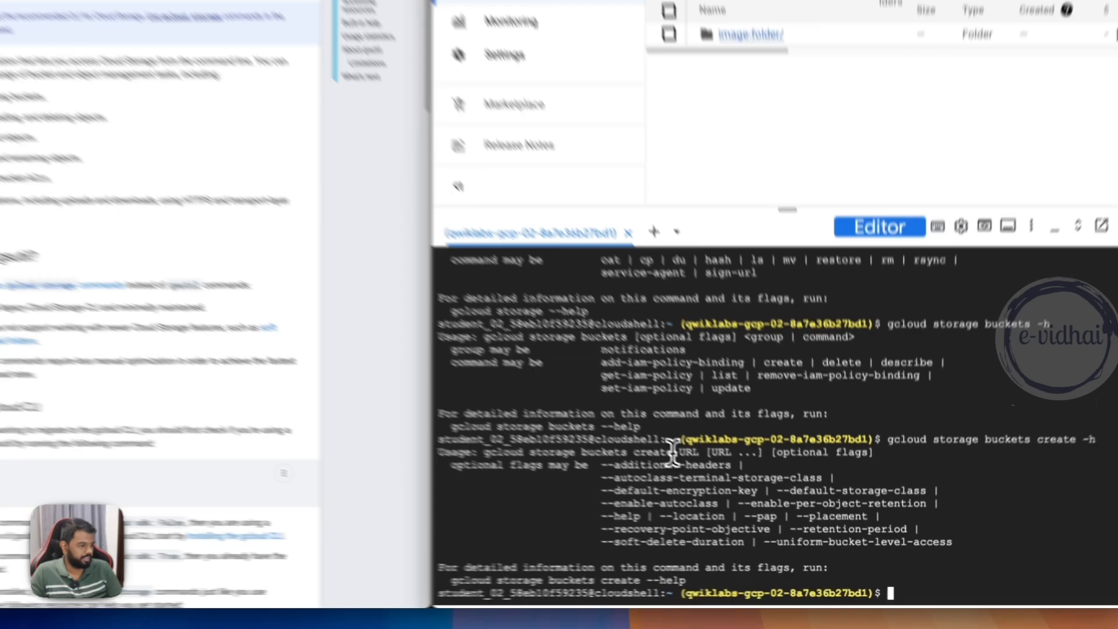
{"action": "left_click_drag", "start_coordinate": [673, 453], "coordinate": [693, 453]}
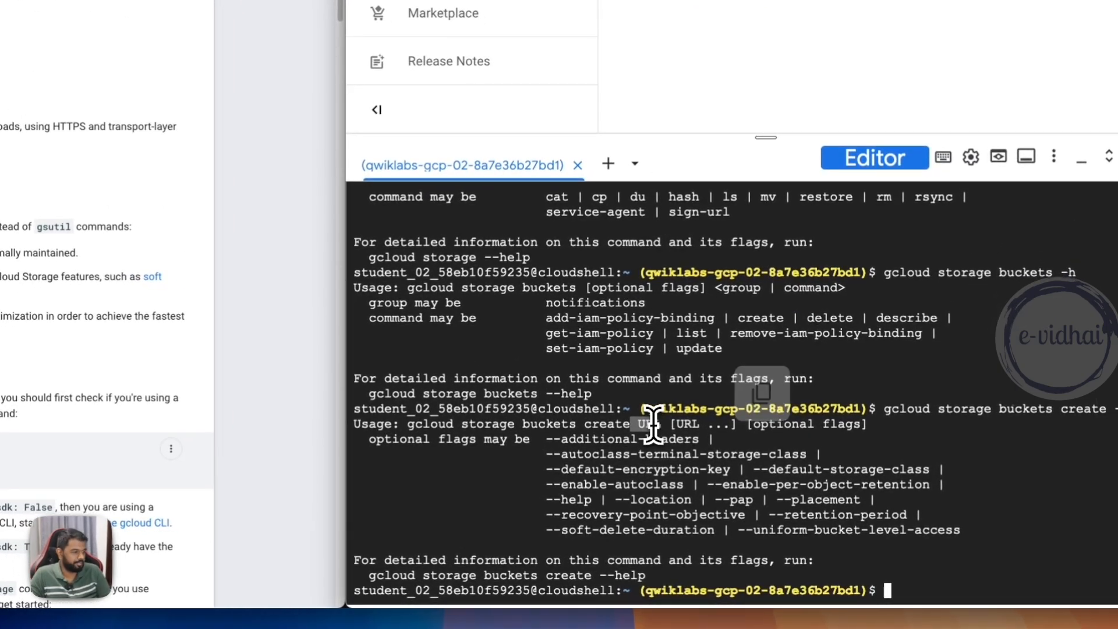
- Try to create a bucket with gcloud storage buckets create evidhai-demo-gcloud and read the command's output
{"action": "key", "text": "Up"}
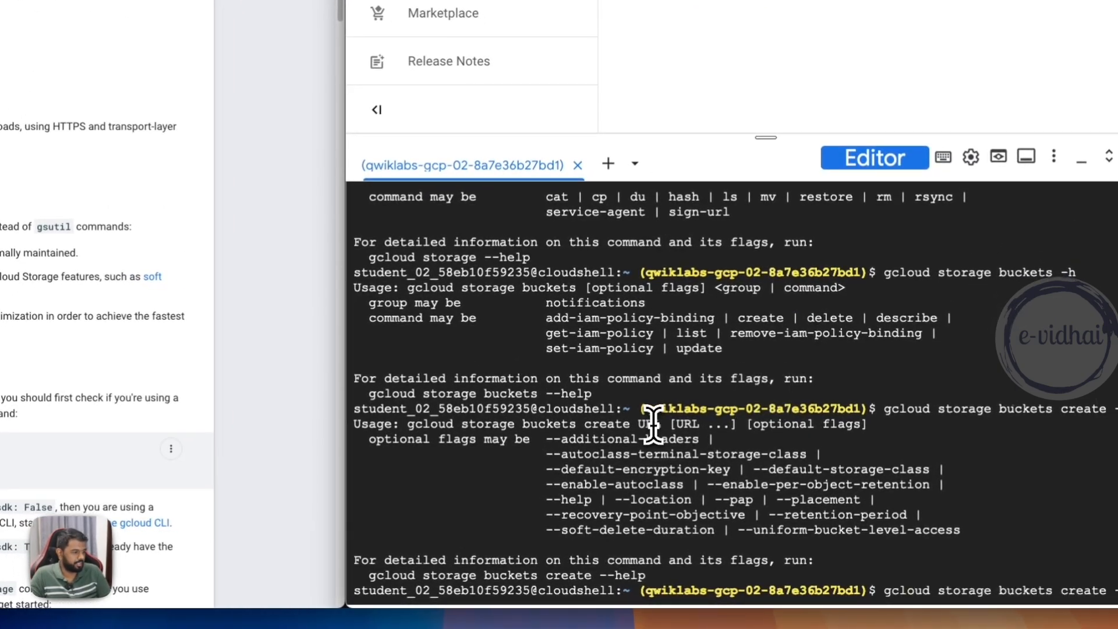
{"action": "key", "text": "BackSpace"}
{"action": "key", "text": "BackSpace"}
{"action": "type", "text": "evidhai"}
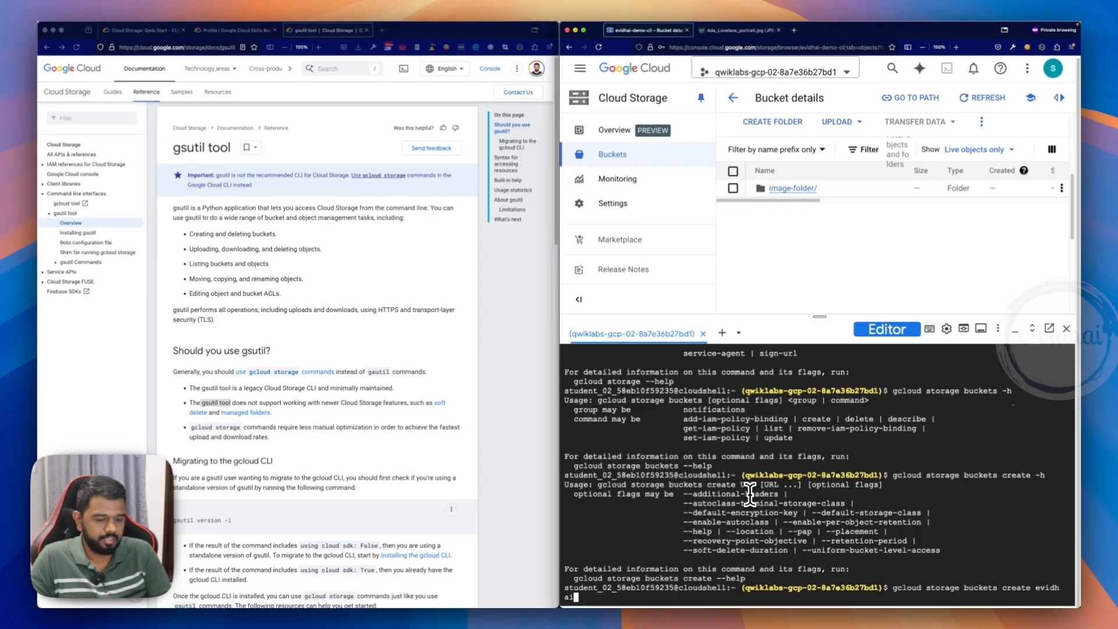
{"action": "type", "text": "-demo-gclo"}
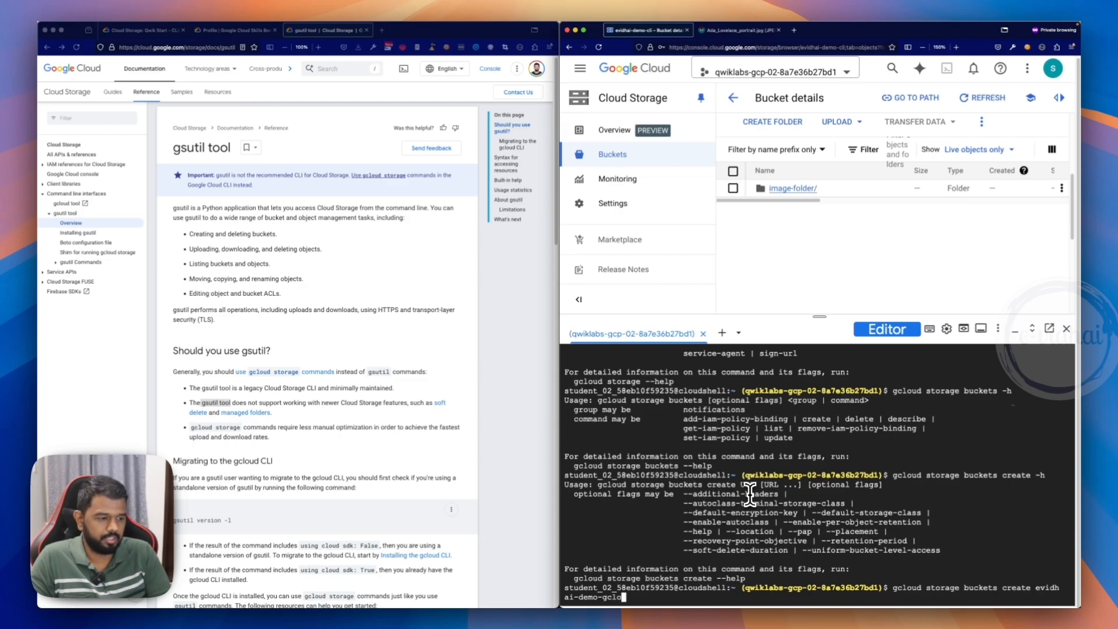
{"action": "type", "text": "ud"}
{"action": "key", "text": "Return"}
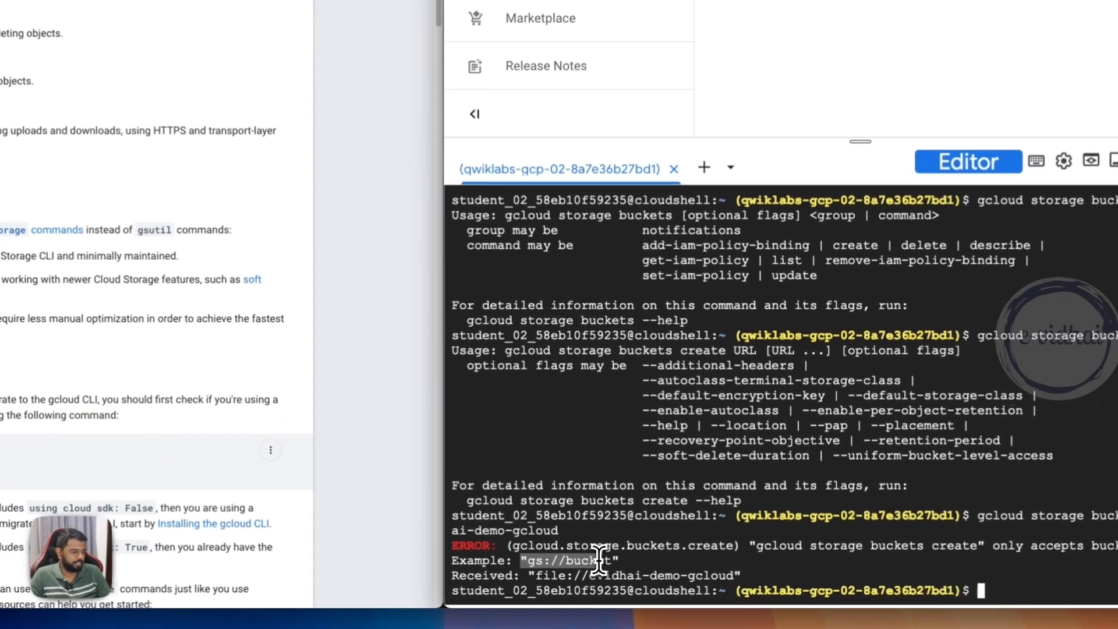
{"action": "left_click_drag", "start_coordinate": [600, 559], "coordinate": [603, 571]}
{"action": "left_click", "coordinate": [693, 528]}
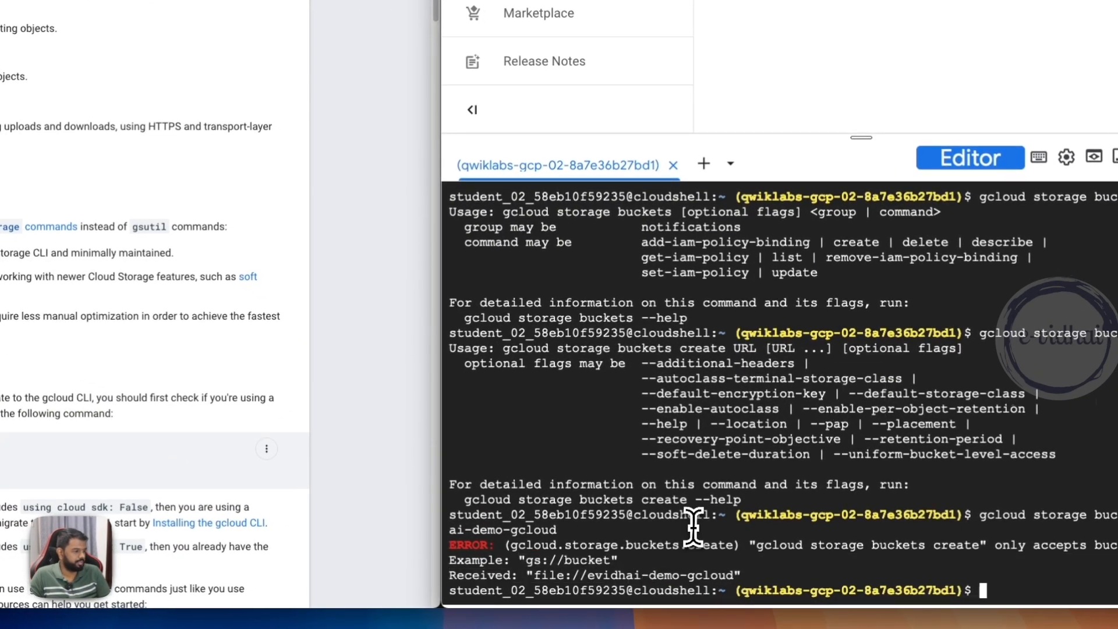
- Create the bucket using its full URL with gcloud storage buckets create gs://evidhai-demo-gcloud
{"action": "key", "text": "Up"}
{"action": "key", "text": "Left"}
{"action": "key", "text": "Left"}
{"action": "key", "text": "Left"}
{"action": "key", "text": "Left"}
{"action": "key", "text": "Left"}
{"action": "key", "text": "Left"}
{"action": "key", "text": "Left"}
{"action": "key", "text": "Left"}
{"action": "key", "text": "Left"}
{"action": "key", "text": "Left"}
{"action": "key", "text": "Left"}
{"action": "key", "text": "Left"}
{"action": "key", "text": "Left"}
{"action": "key", "text": "Left"}
{"action": "key", "text": "Left"}
{"action": "key", "text": "Left"}
{"action": "key", "text": "Left"}
{"action": "key", "text": "Left"}
{"action": "key", "text": "Left"}
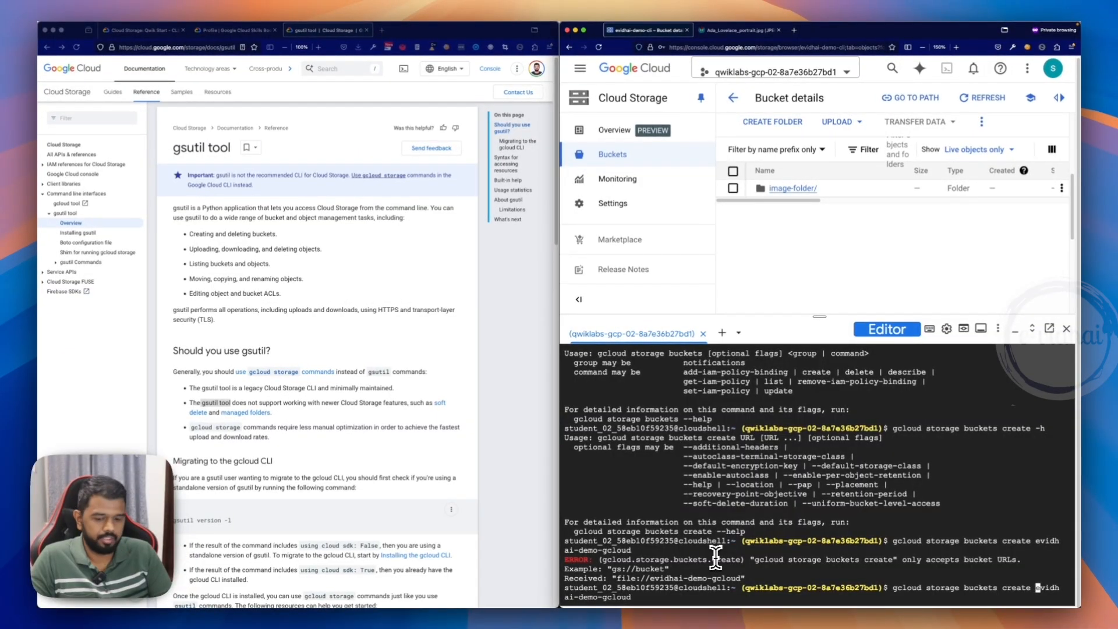
{"action": "type", "text": "g"}
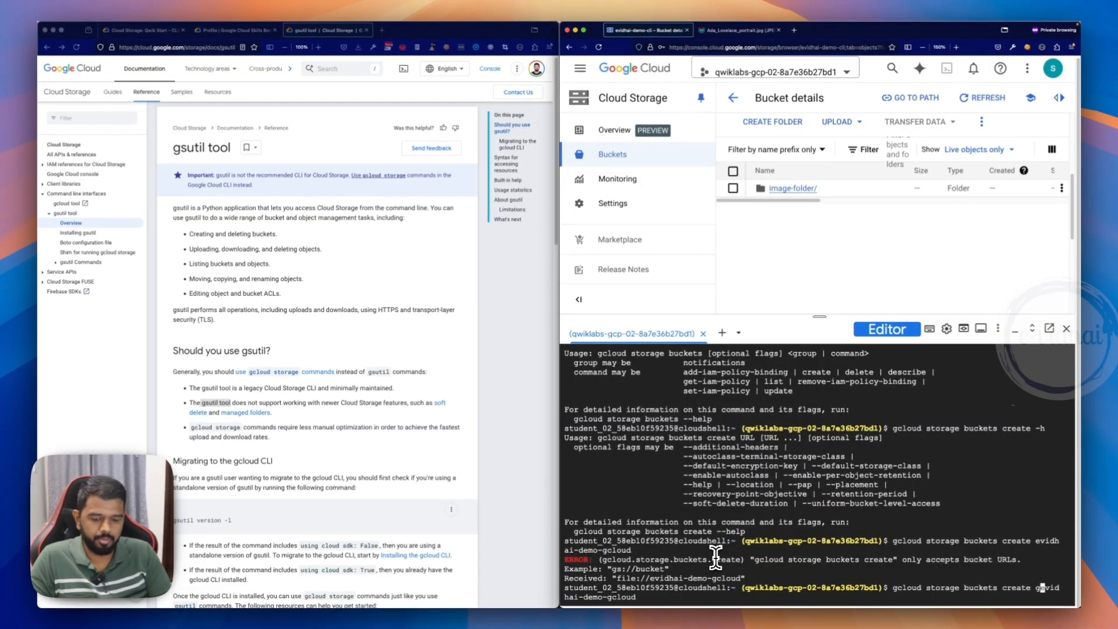
{"action": "type", "text": "s://"}
{"action": "key", "text": "Return"}
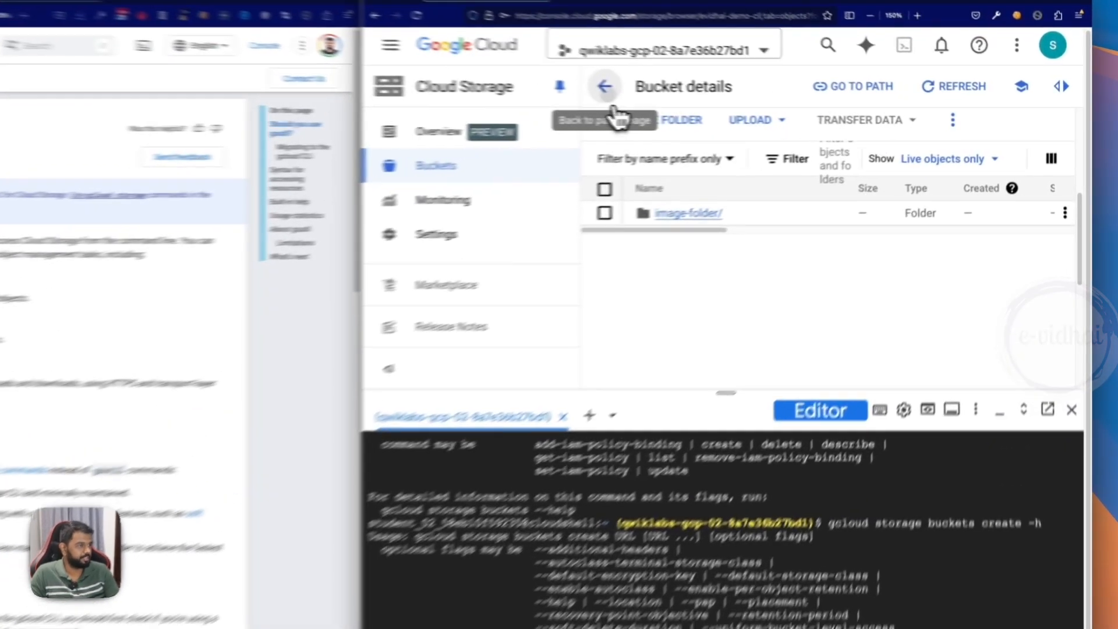
- Open and refresh the project's bucket list to check for evidhai-demo-gcloud, and return to the Cloud Shell prompt
{"action": "left_click", "coordinate": [733, 98]}
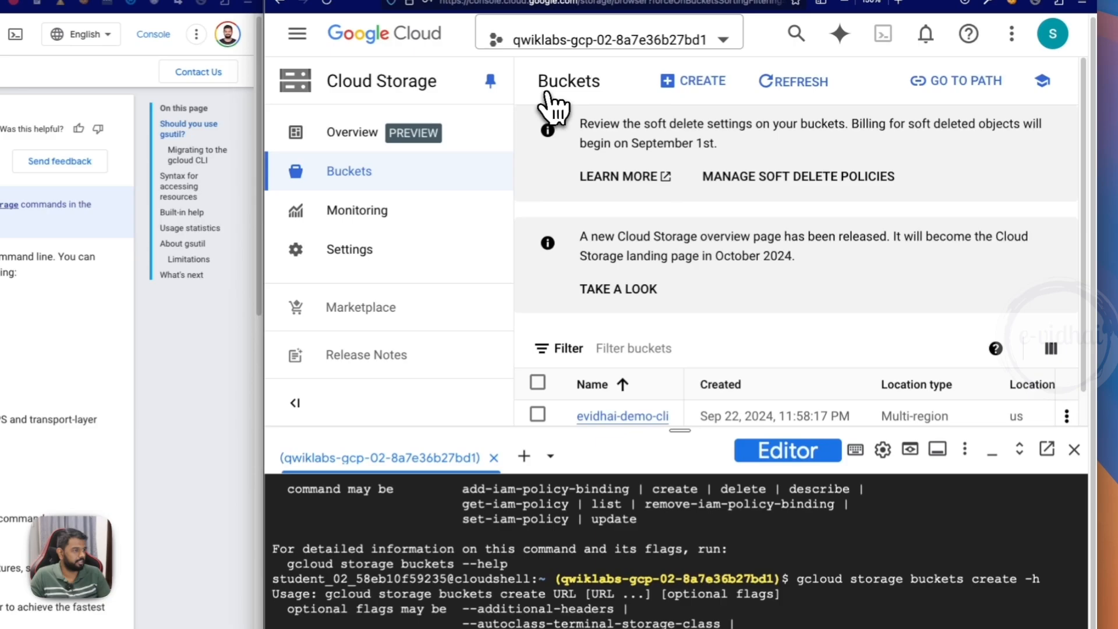
{"action": "scroll", "coordinate": [651, 364], "scroll_direction": "up", "scroll_amount": 1}
{"action": "left_click", "coordinate": [795, 77]}
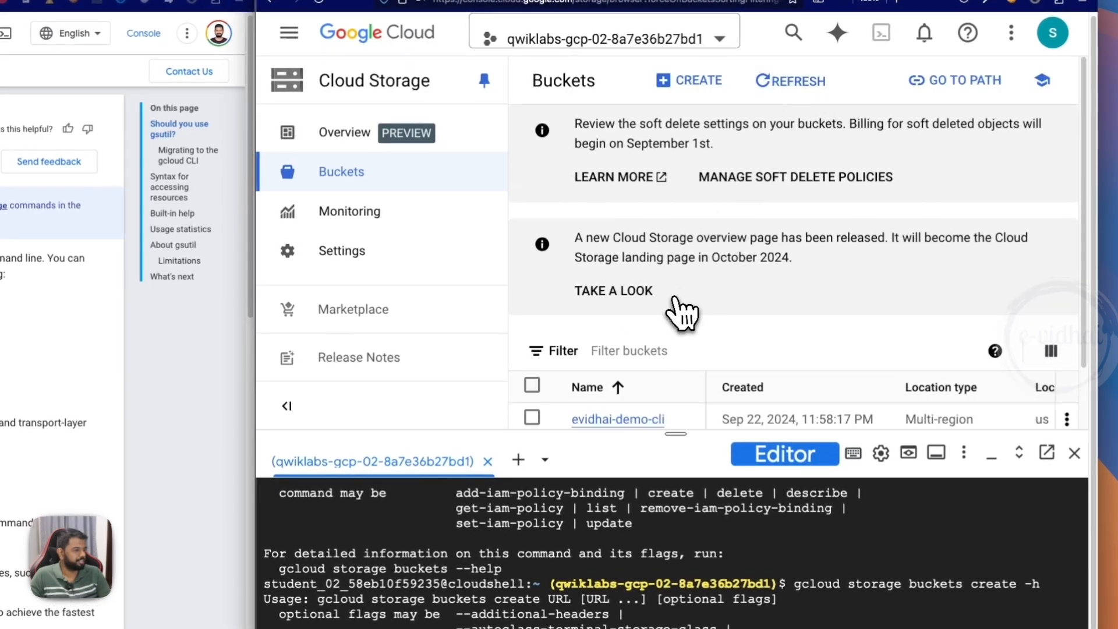
{"action": "scroll", "coordinate": [693, 355], "scroll_direction": "down", "scroll_amount": 1}
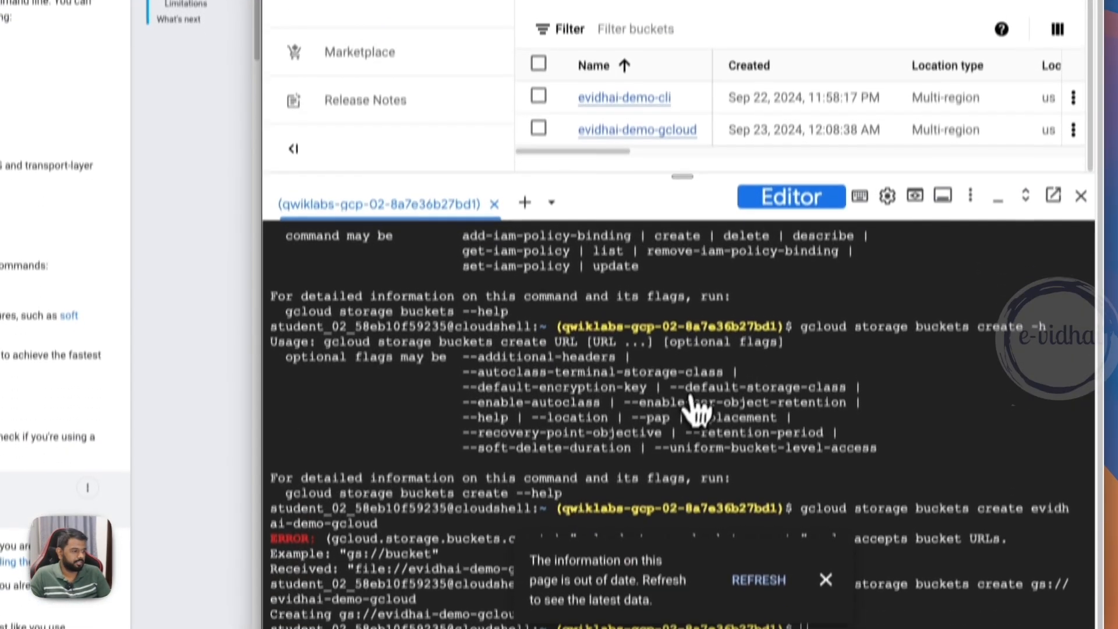
{"action": "left_click", "coordinate": [788, 544]}
{"action": "left_click", "coordinate": [838, 509]}
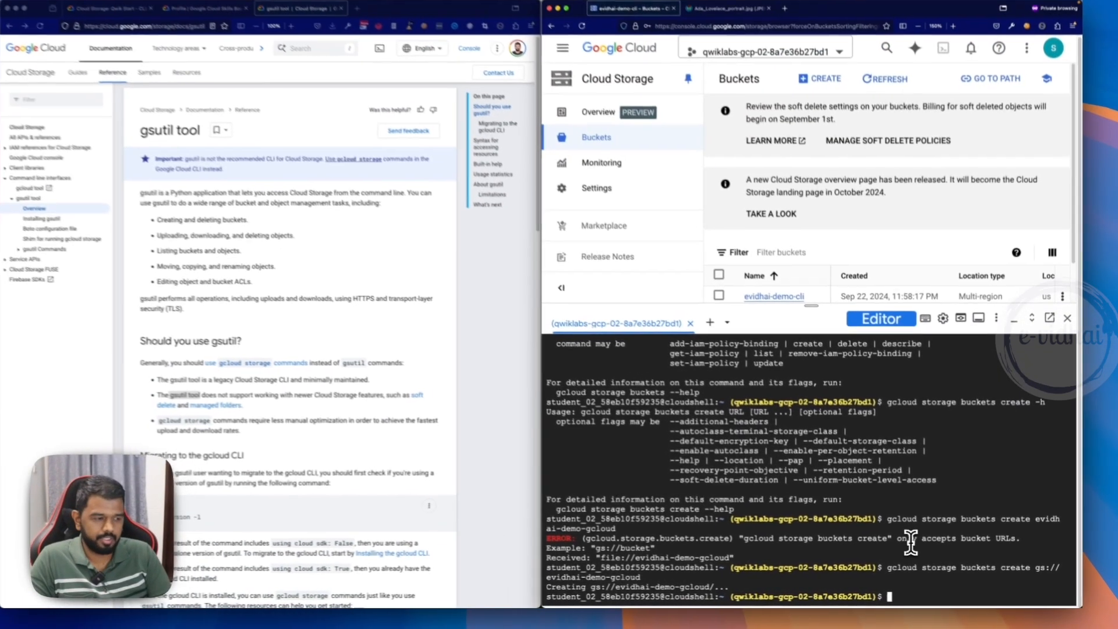
{"action": "key", "text": "ctrl+r"}
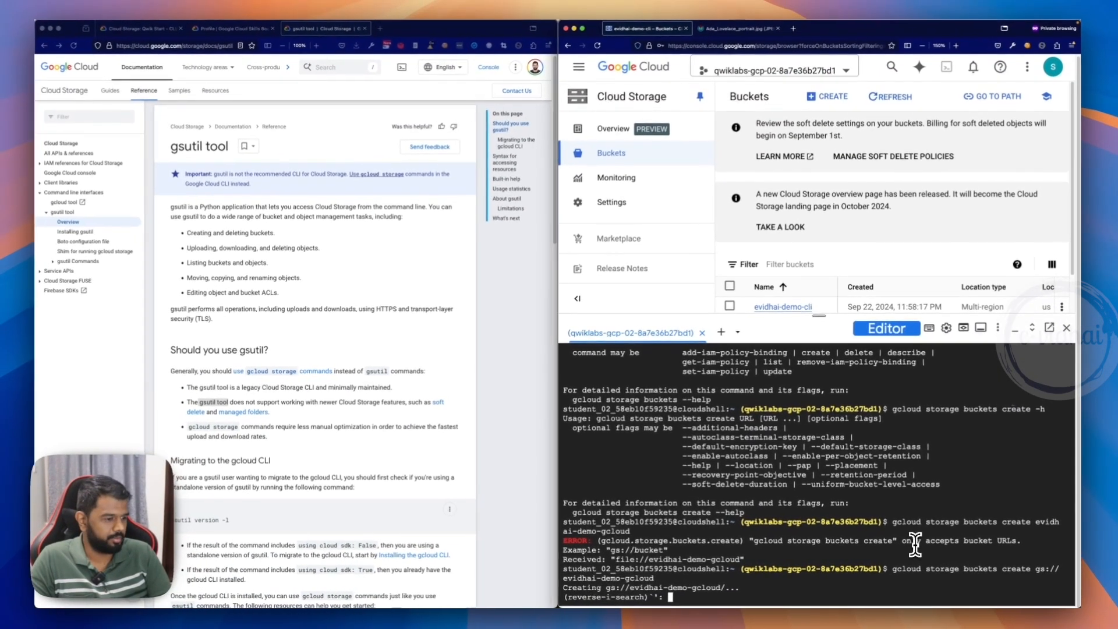
{"action": "type", "text": "ada"}
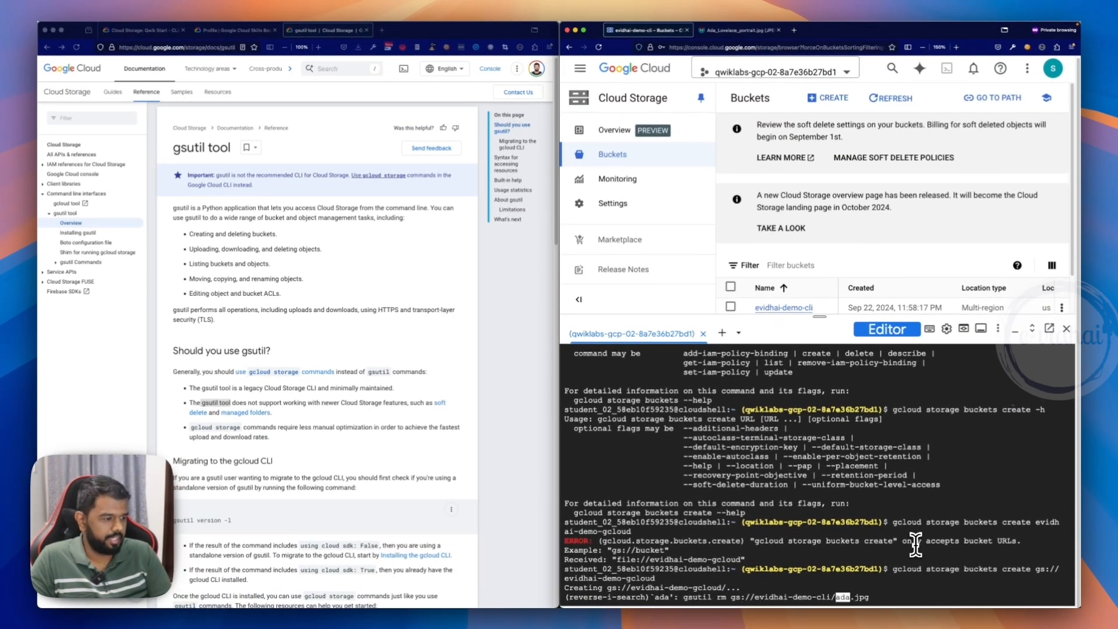
{"action": "key", "text": "ctrl+c"}
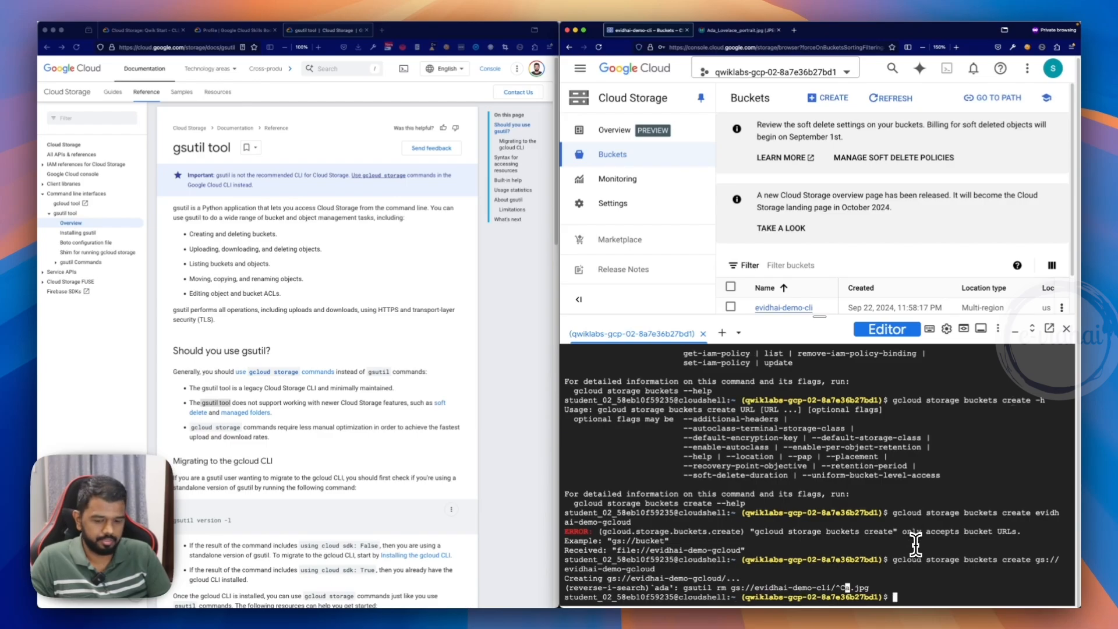
- Rerun the earlier curl command to download the Ada Lovelace portrait as ada.jpg, and list the files in the home directory
{"action": "key", "text": "ctrl+r"}
{"action": "type", "text": "curl"}
{"action": "key", "text": "Right"}
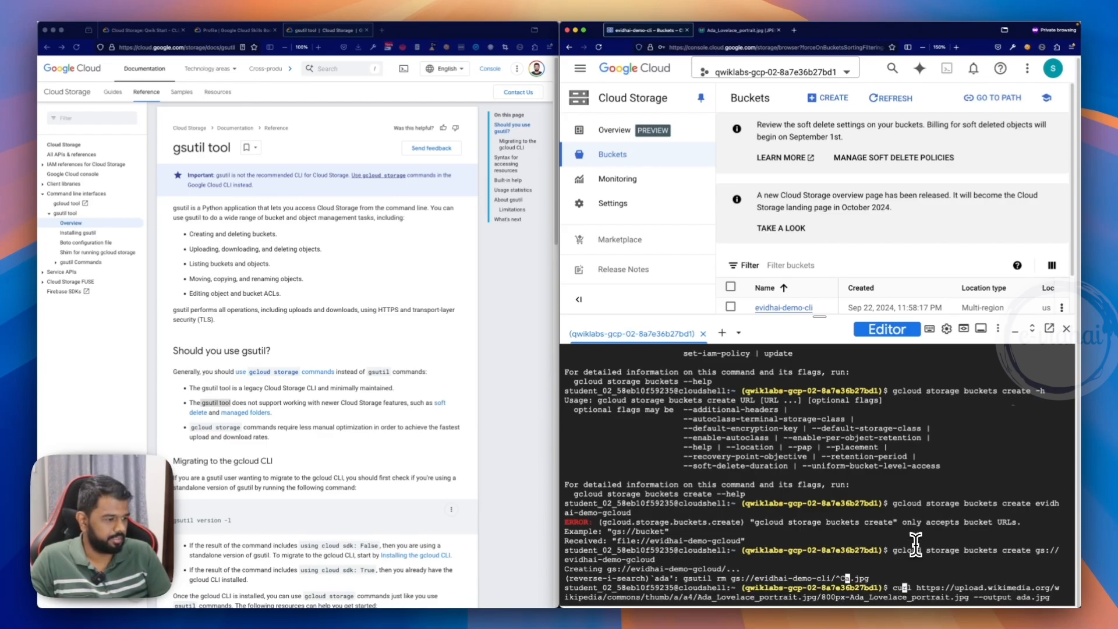
{"action": "key", "text": "Return"}
{"action": "type", "text": "ls"}
{"action": "key", "text": "Return"}
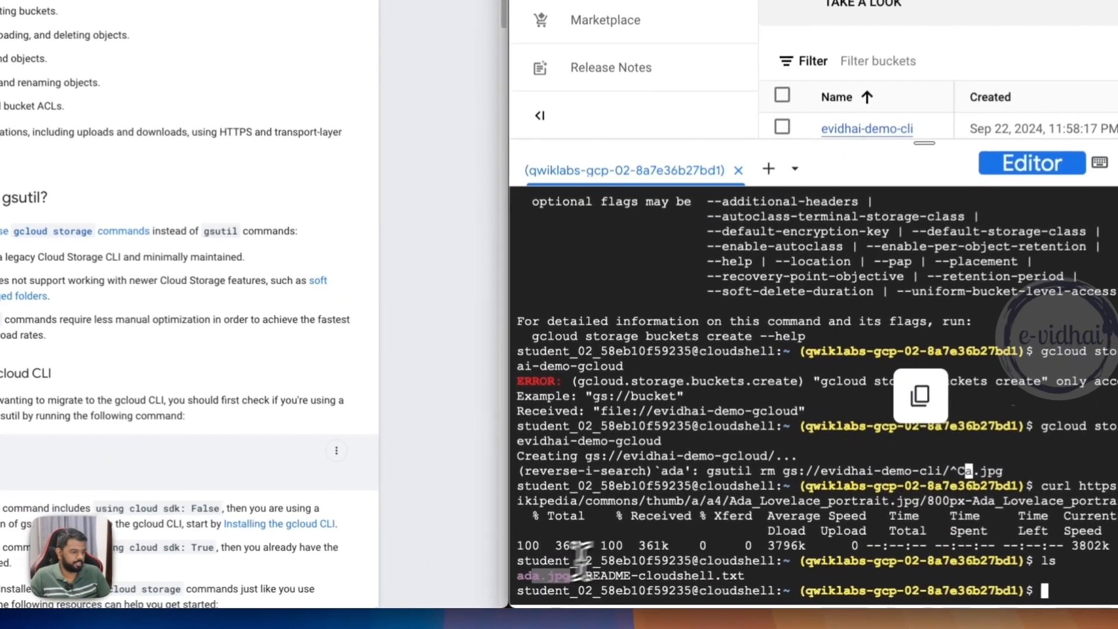
{"action": "key", "text": "ctrl+l"}
{"action": "key", "text": "Up"}
{"action": "key", "text": "Up"}
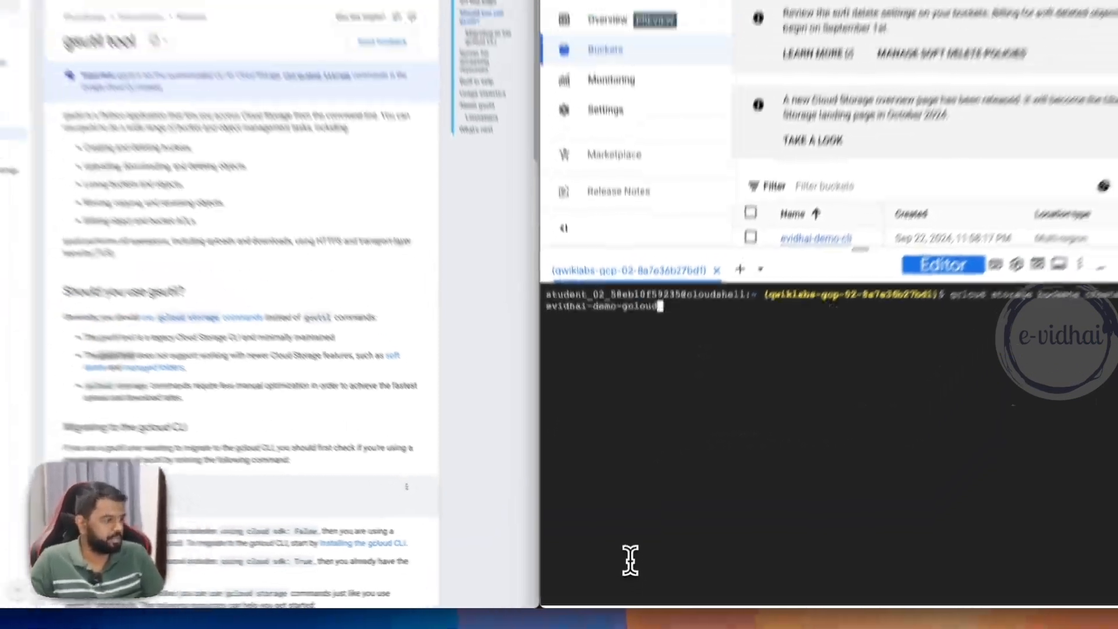
{"action": "key", "text": "Left"}
{"action": "key", "text": "Left"}
{"action": "key", "text": "Left"}
{"action": "key", "text": "Left"}
{"action": "key", "text": "Left"}
{"action": "key", "text": "Left"}
{"action": "key", "text": "Left"}
{"action": "key", "text": "Left"}
{"action": "key", "text": "Left"}
{"action": "key", "text": "Left"}
{"action": "key", "text": "Left"}
{"action": "key", "text": "Left"}
{"action": "key", "text": "Left"}
{"action": "key", "text": "Left"}
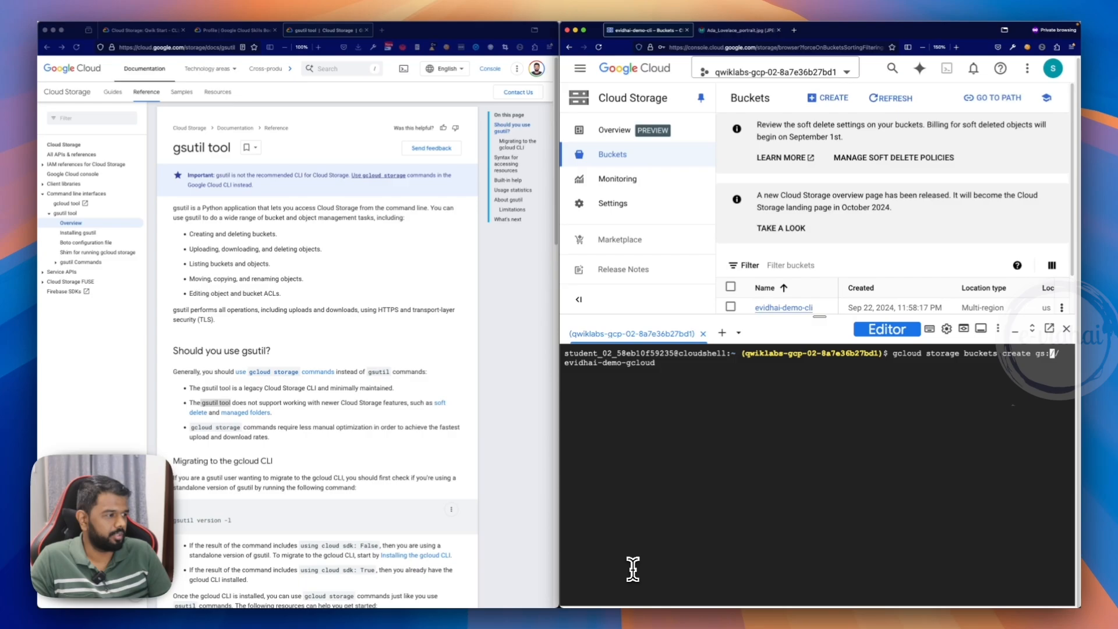
{"action": "type", "text": "s"}
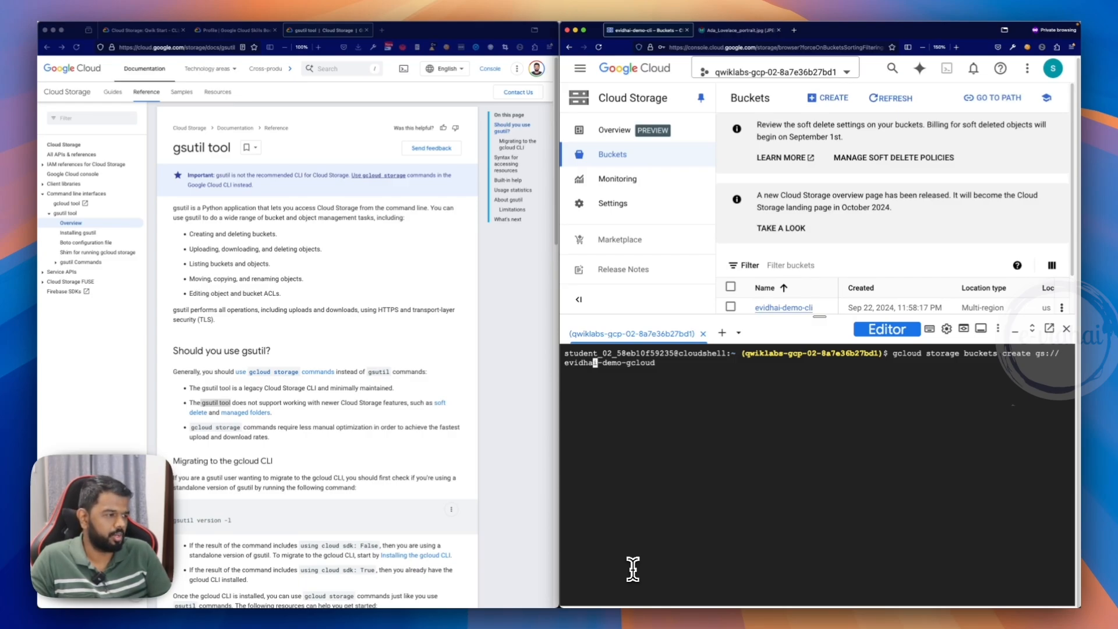
{"action": "key", "text": "ctrl+c"}
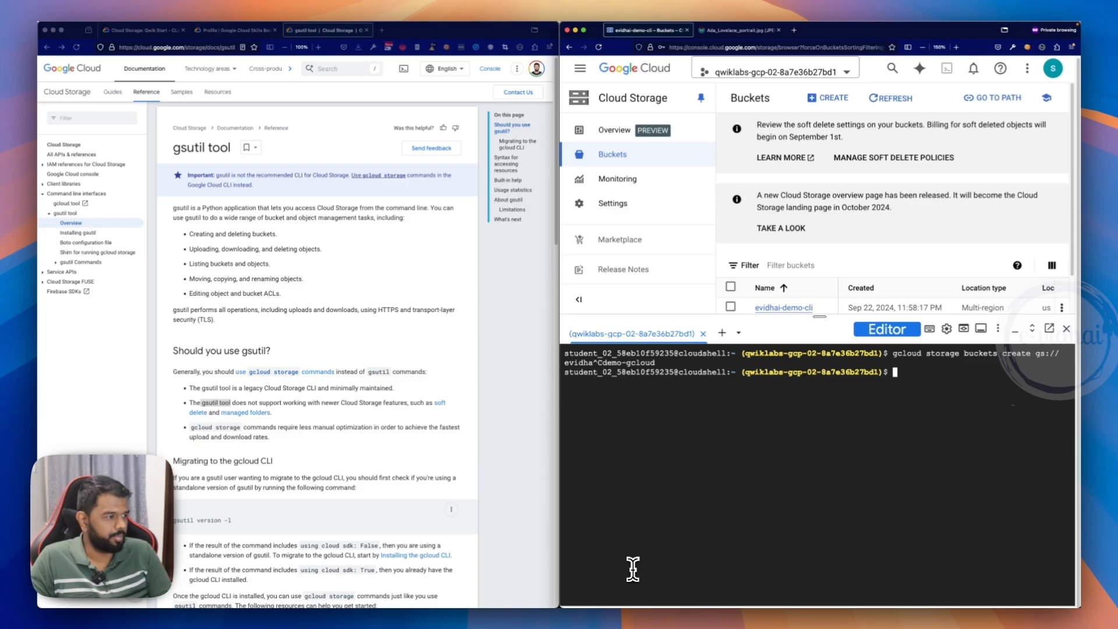
{"action": "key", "text": "super+v"}
{"action": "key", "text": "ctrl+c"}
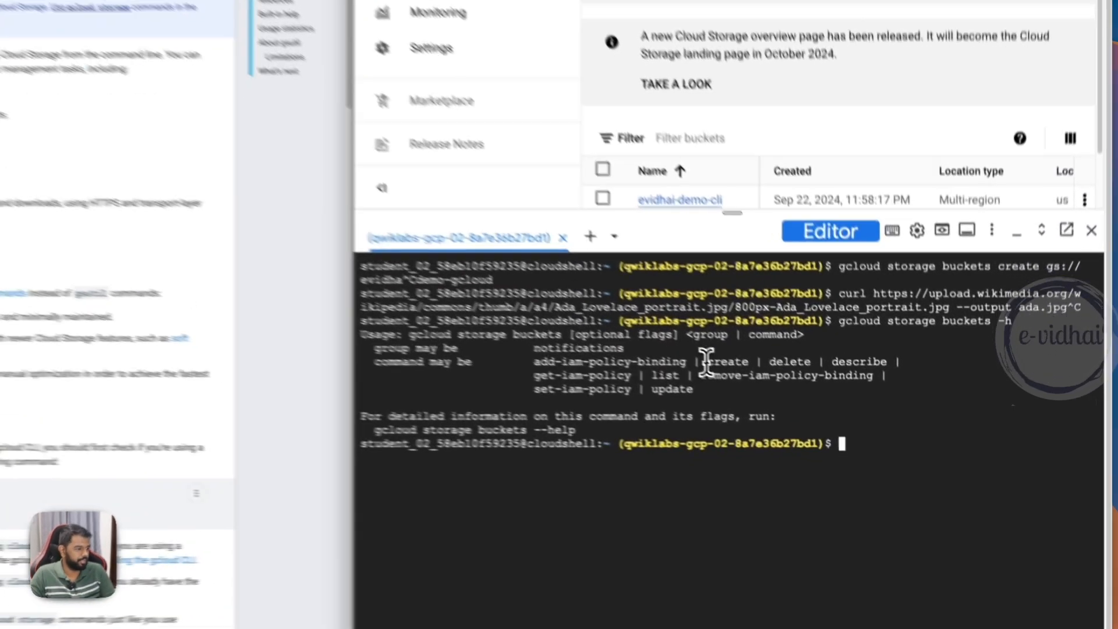
- Examine the create command in the gcloud storage buckets help, and show the overall usage with gcloud storage -h
{"action": "left_click_drag", "start_coordinate": [803, 419], "coordinate": [820, 419]}
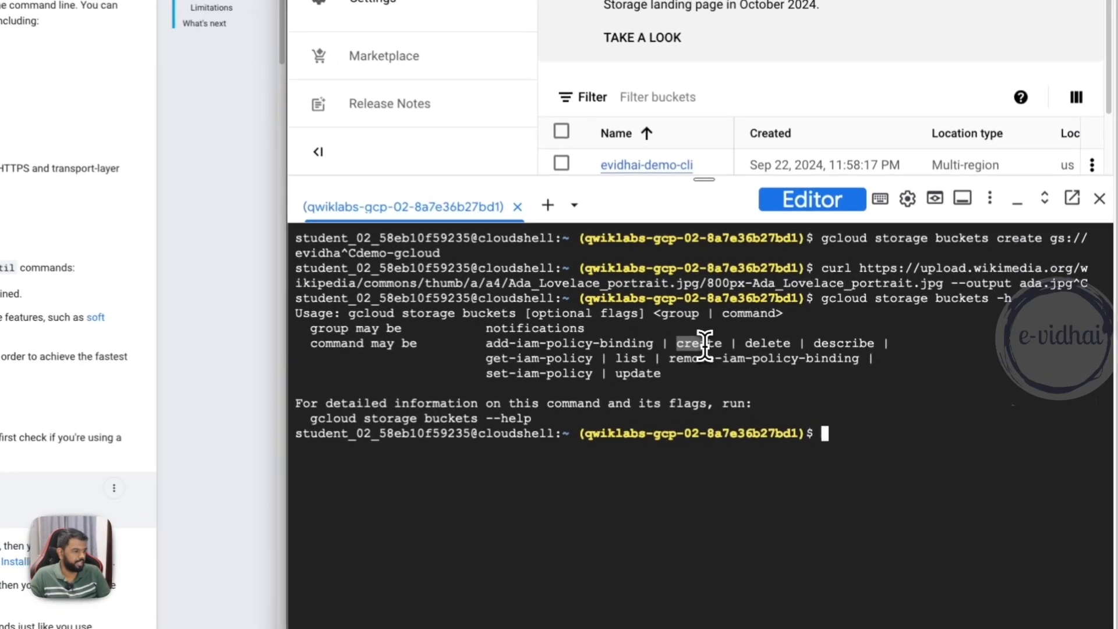
{"action": "left_click_drag", "start_coordinate": [701, 344], "coordinate": [707, 342]}
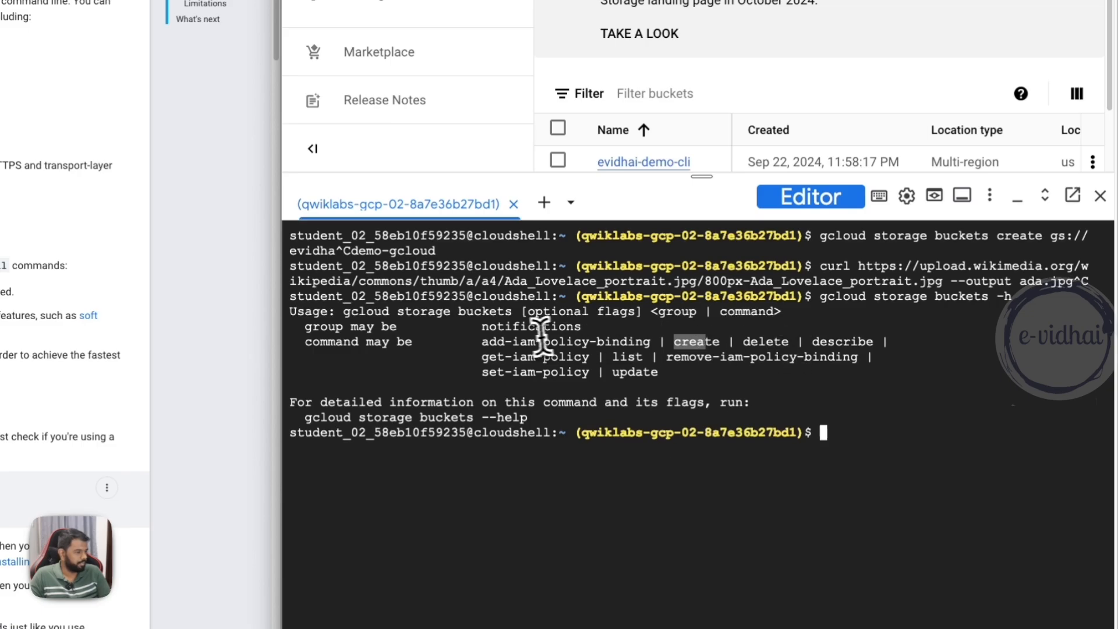
{"action": "type", "text": "gcloud storage buc"}
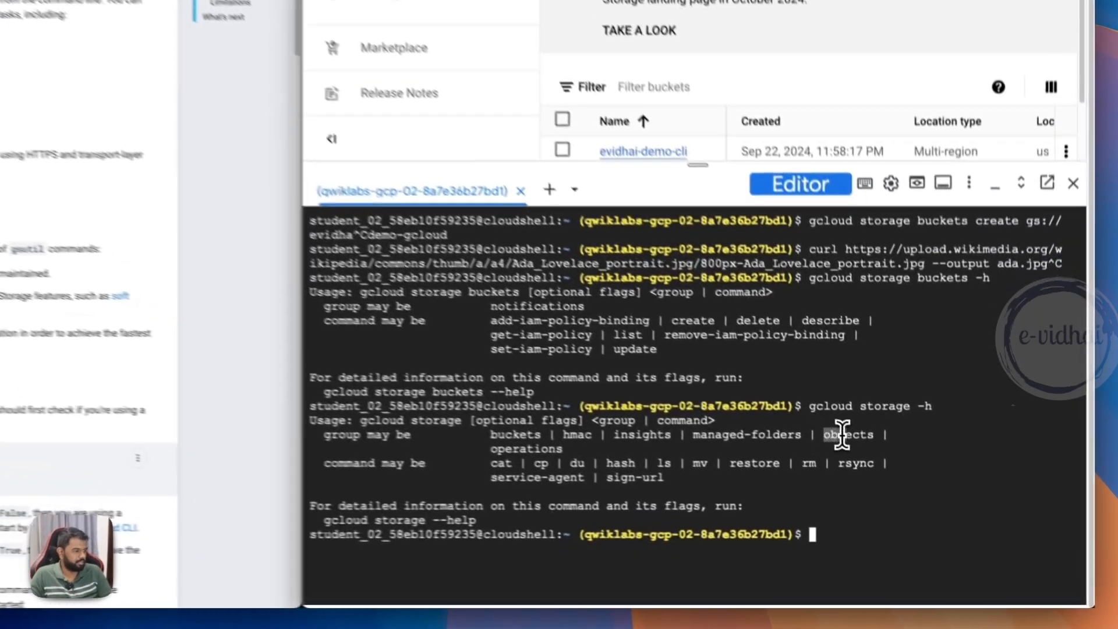
- Show the usage of the objects group with gcloud storage objects -h and examine its available commands
{"action": "left_click_drag", "start_coordinate": [902, 493], "coordinate": [919, 496]}
{"action": "key", "text": "Up"}
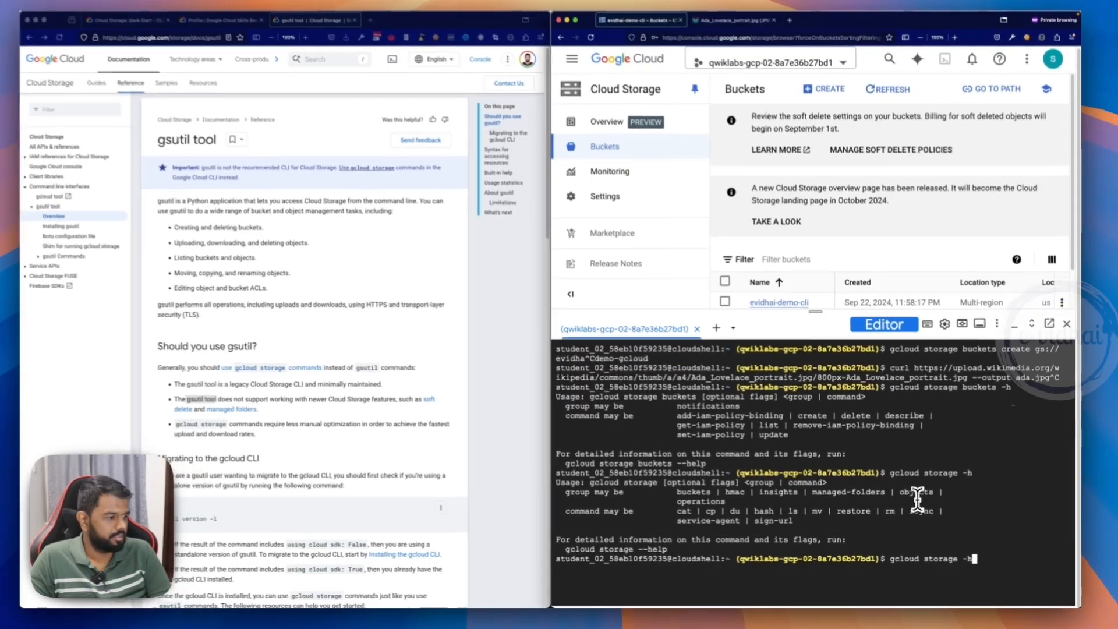
{"action": "key", "text": "BackSpace"}
{"action": "key", "text": "BackSpace"}
{"action": "type", "text": "objects"}
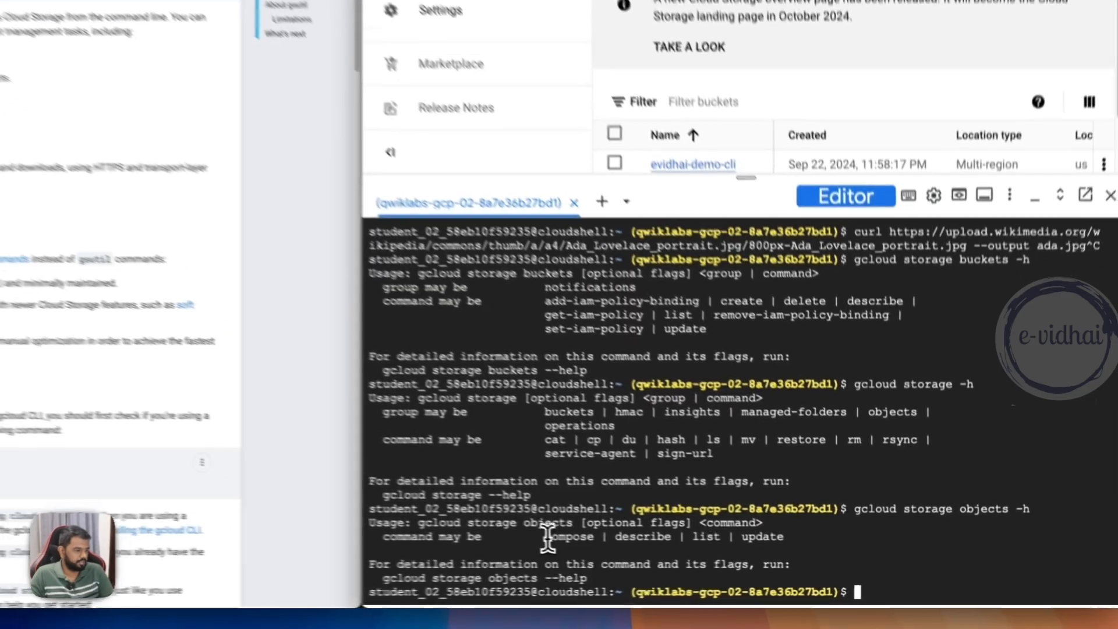
{"action": "left_click_drag", "start_coordinate": [684, 578], "coordinate": [766, 578]}
{"action": "left_click_drag", "start_coordinate": [640, 533], "coordinate": [743, 530]}
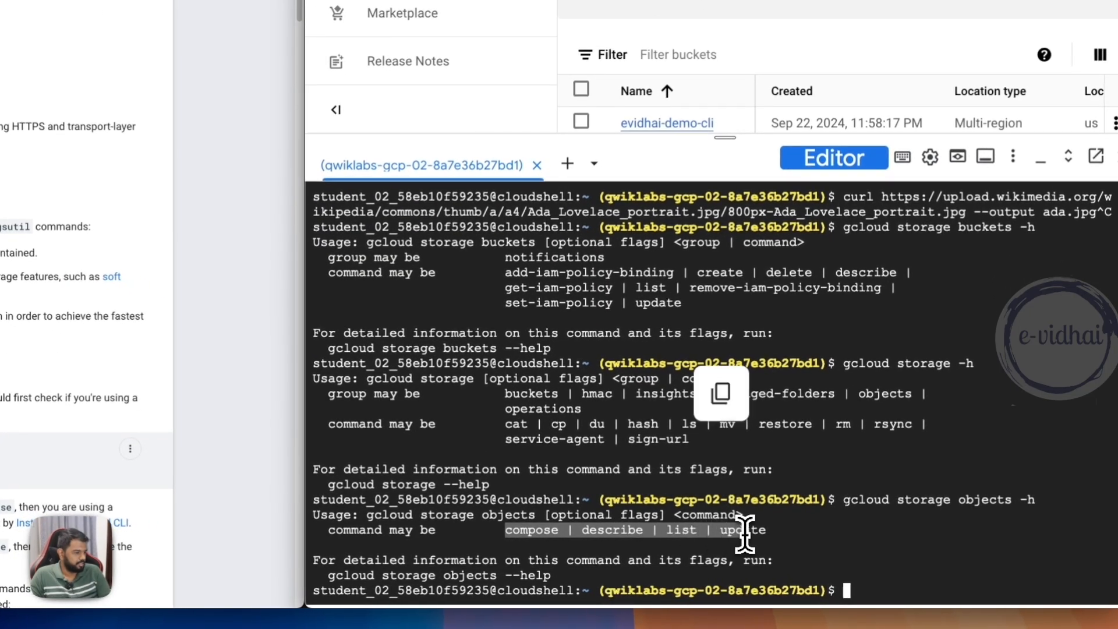
{"action": "left_click", "coordinate": [798, 547]}
- Prepare gcloud storage objects at the prompt without the help flag, look over the gsutil tool documentation, and highlight the prepared command
{"action": "key", "text": "Up"}
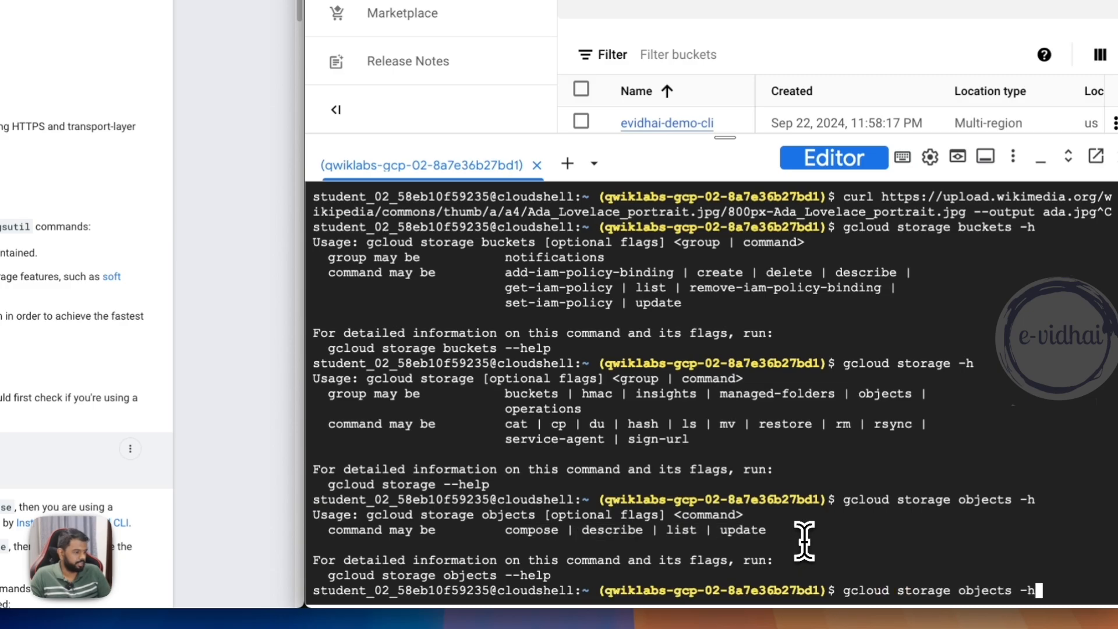
{"action": "key", "text": "BackSpace"}
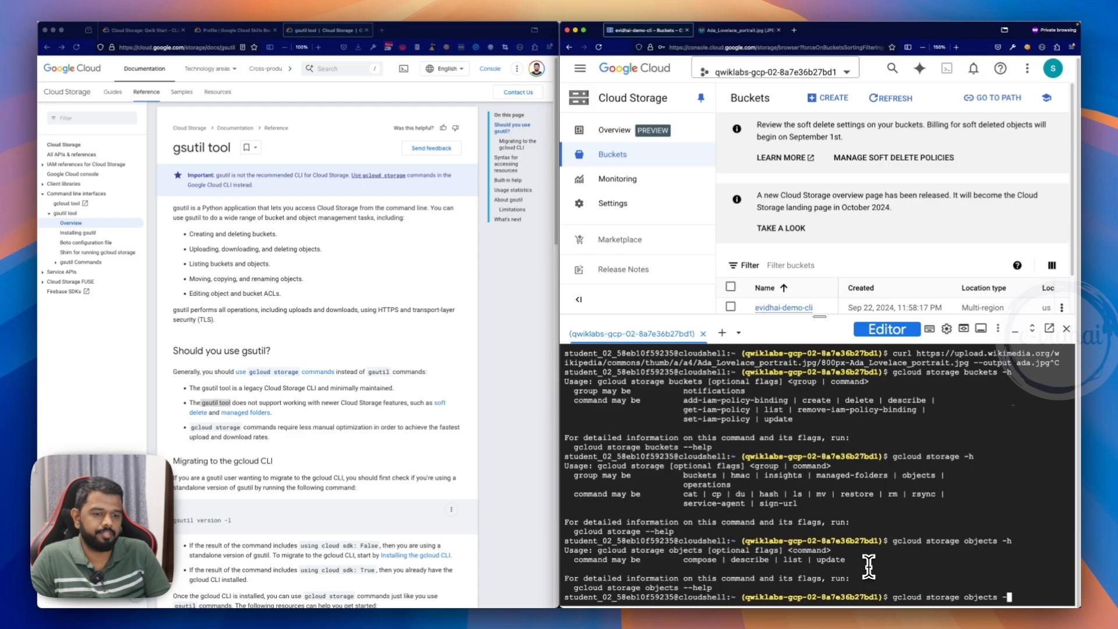
{"action": "key", "text": "BackSpace"}
{"action": "scroll", "coordinate": [261, 544], "scroll_direction": "down", "scroll_amount": 1}
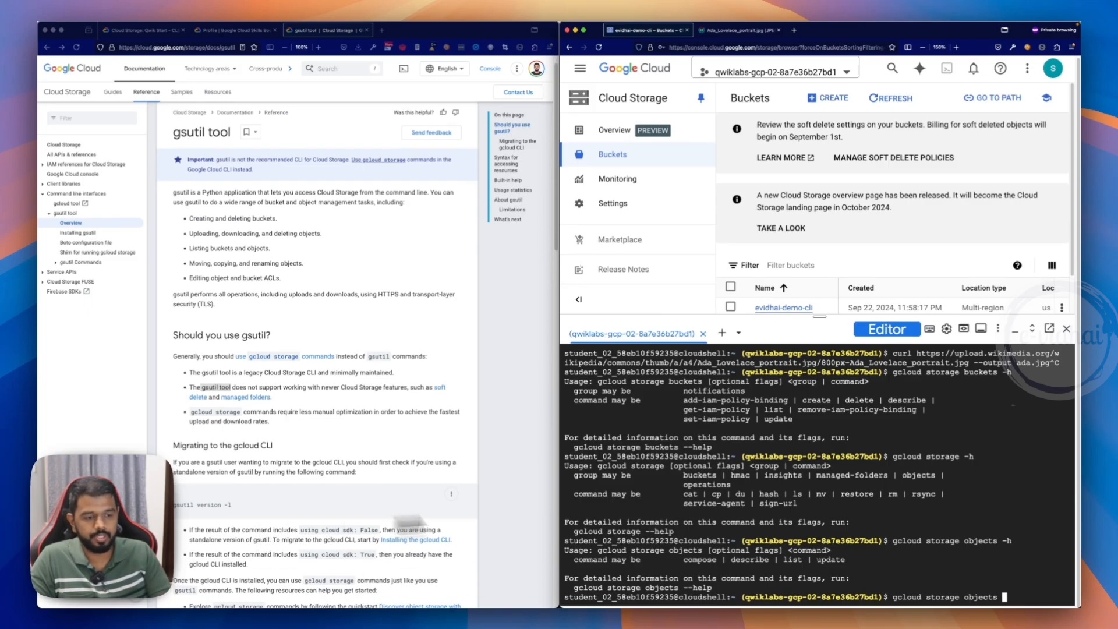
{"action": "scroll", "coordinate": [310, 394], "scroll_direction": "up", "scroll_amount": 1}
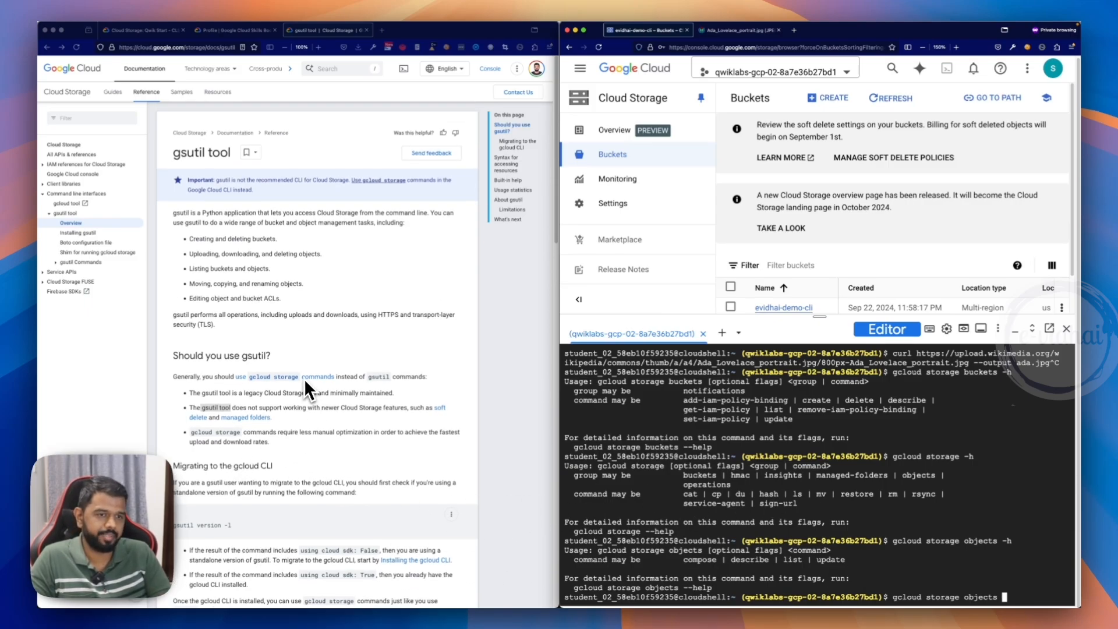
{"action": "left_click_drag", "start_coordinate": [892, 597], "coordinate": [905, 597]}
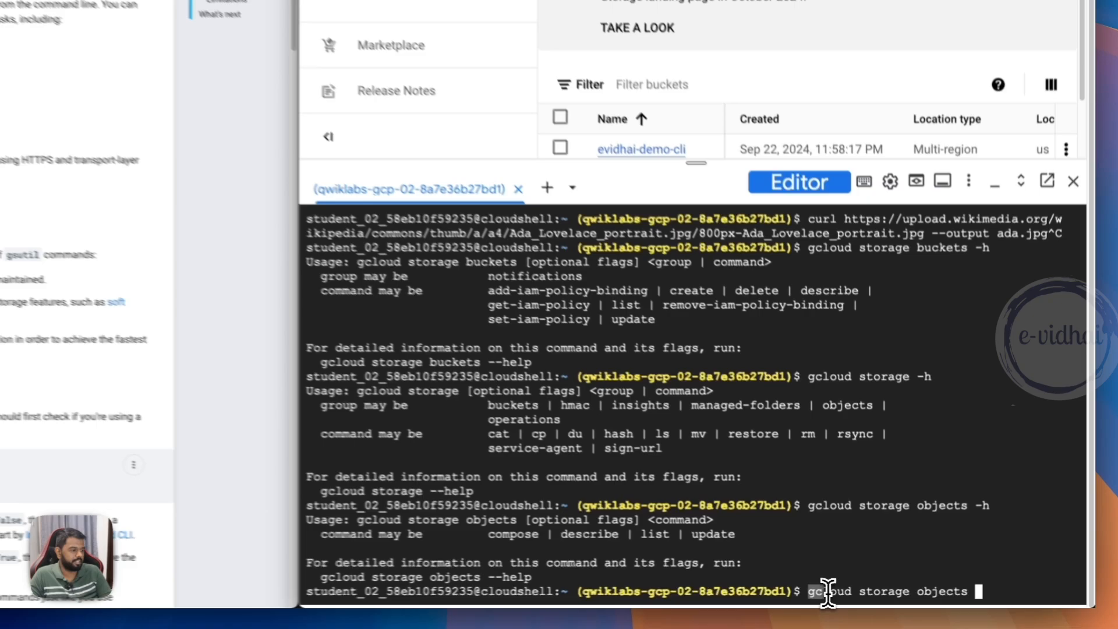
{"action": "left_click_drag", "start_coordinate": [828, 591], "coordinate": [964, 590]}
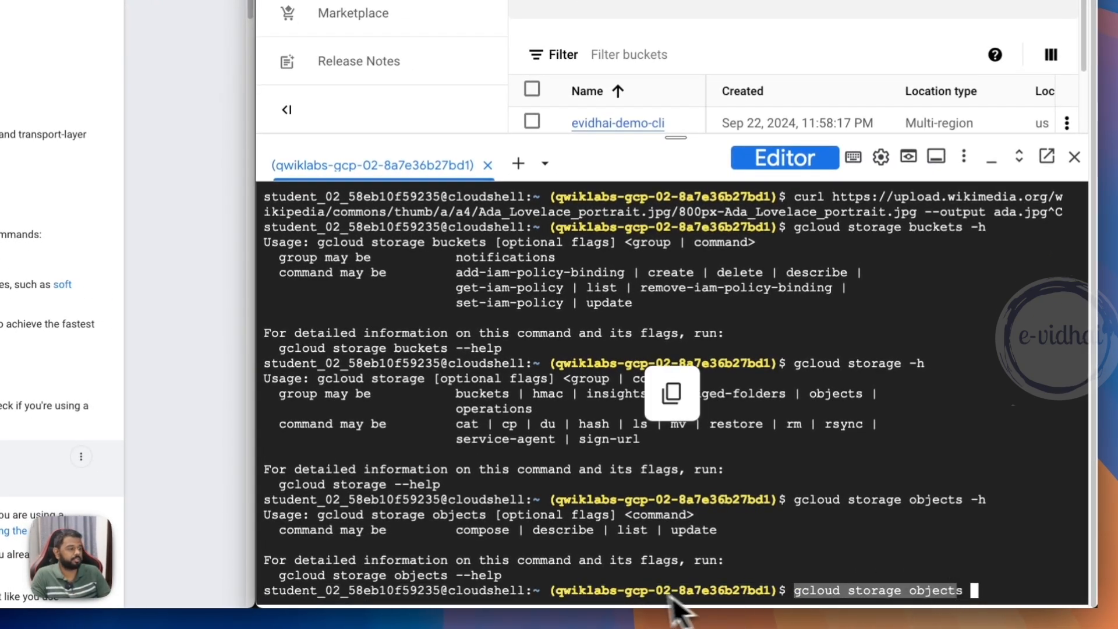